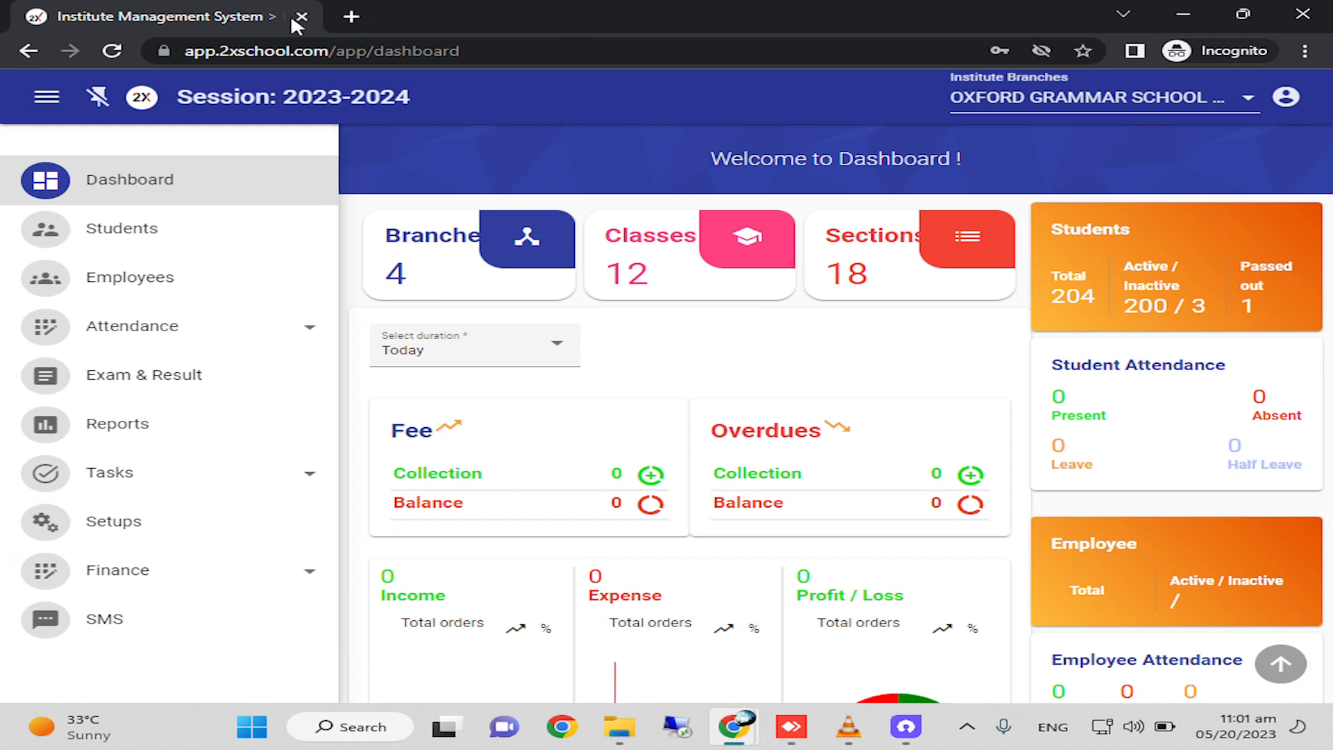
click(1278, 100)
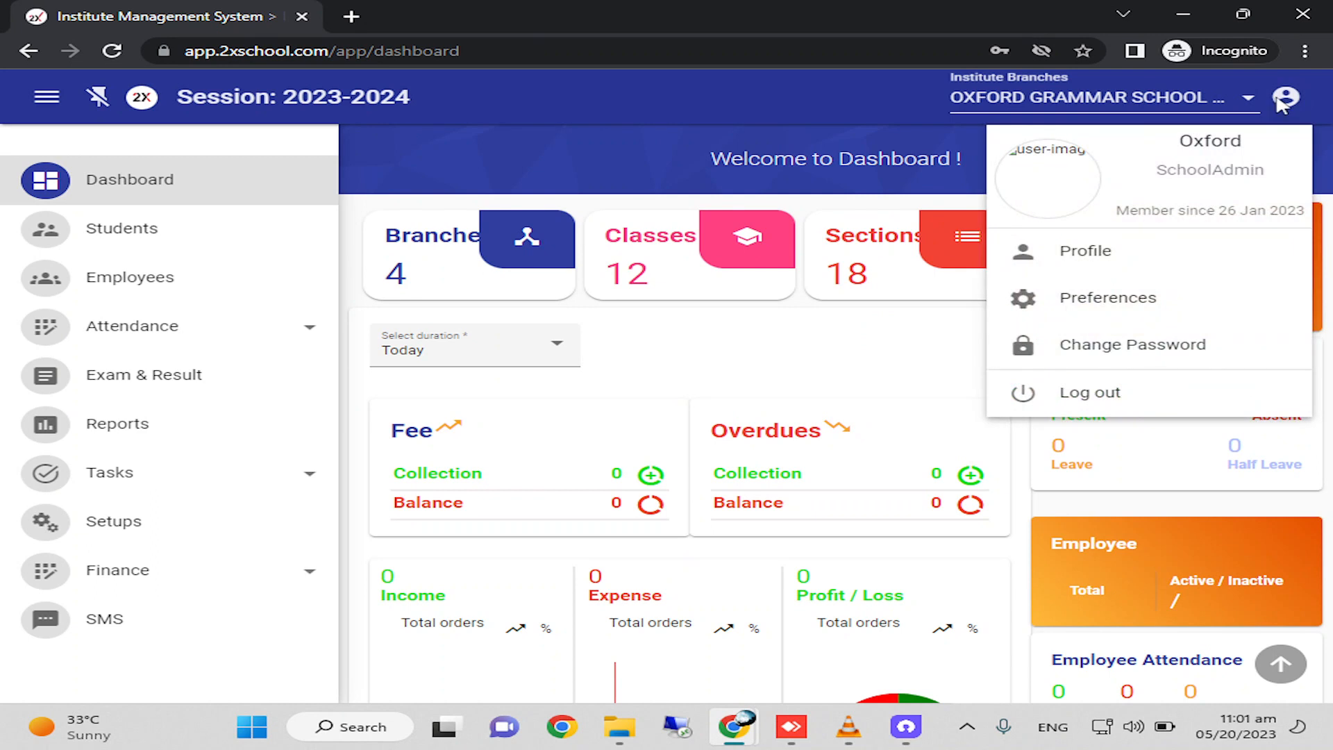
click(610, 98)
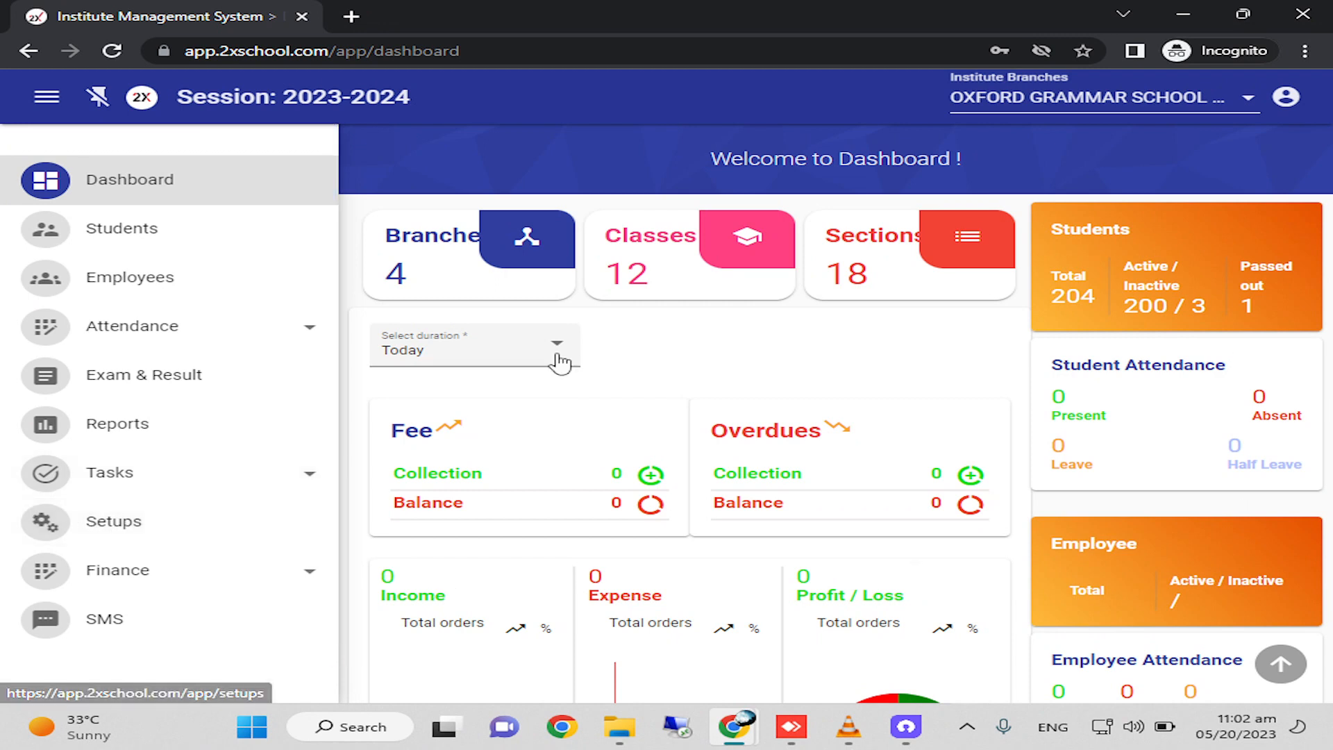
Open the institute's subjects setup and set the subject list to show 100 items per page.
click(115, 526)
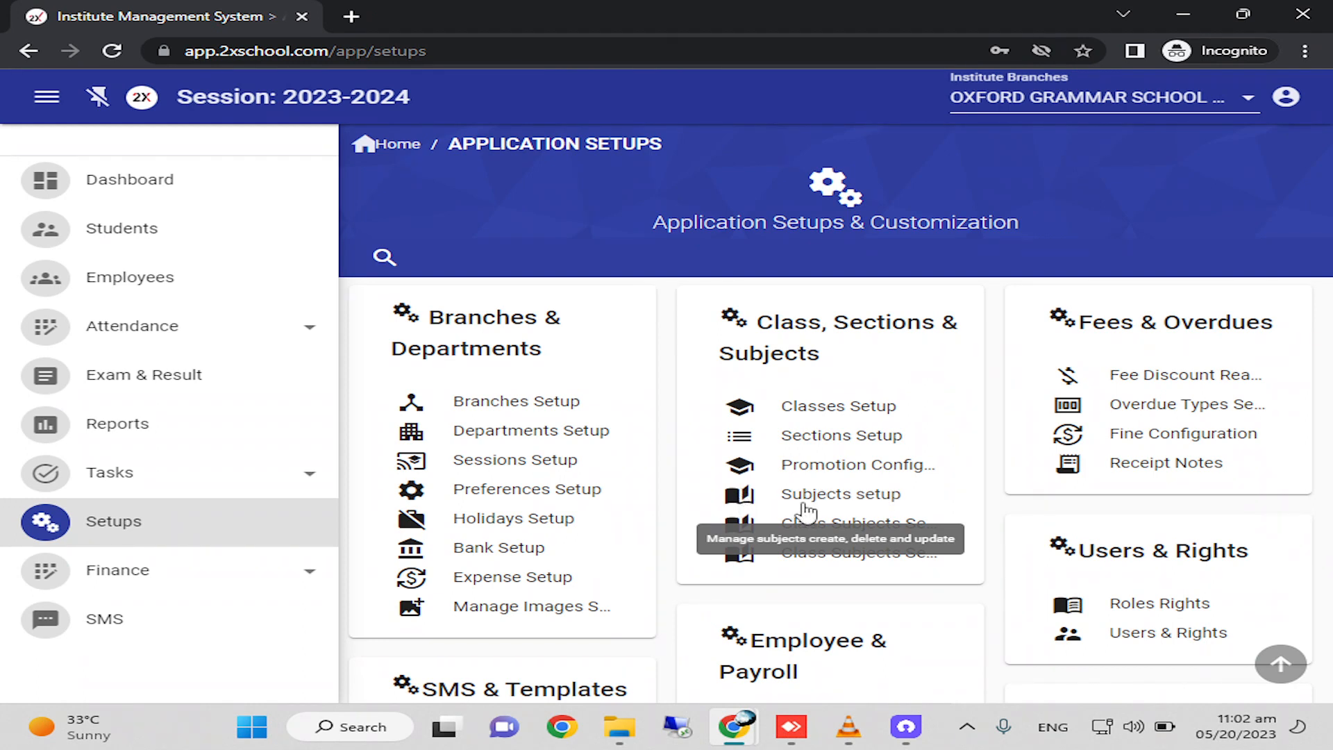
click(806, 512)
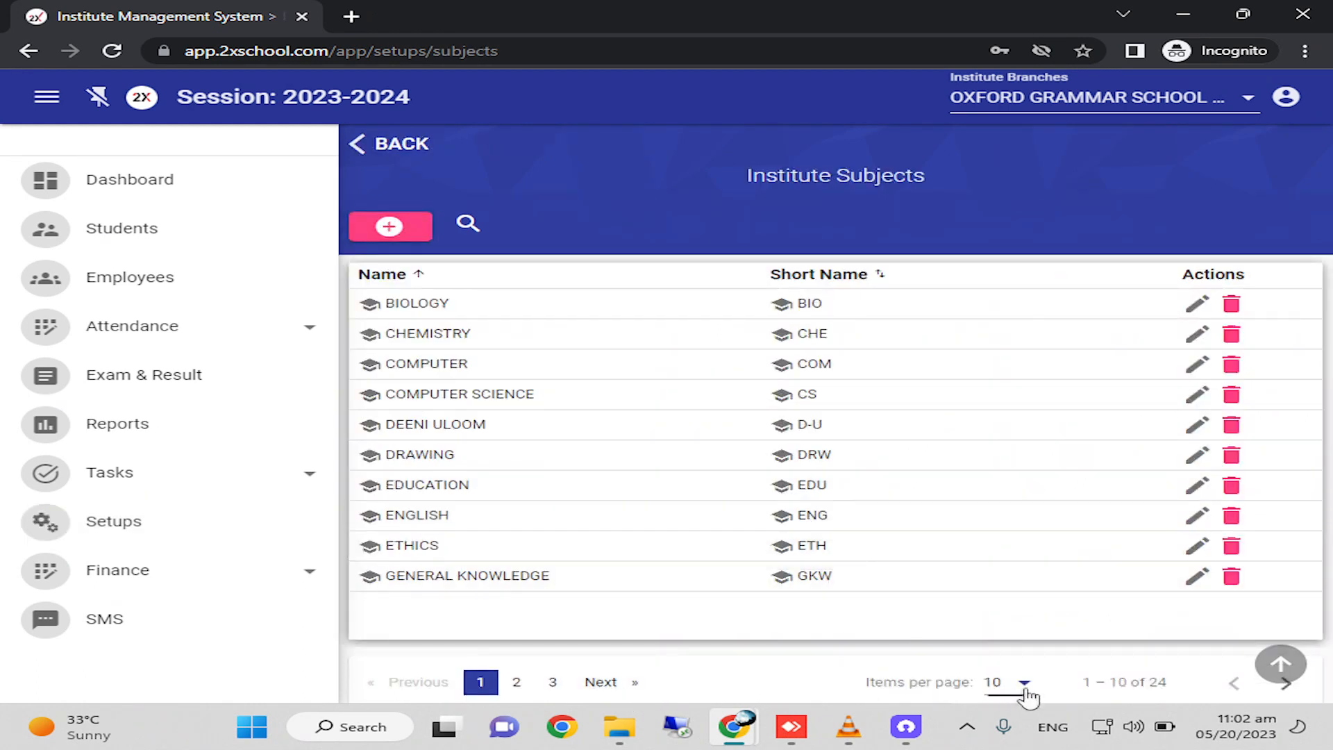
click(1000, 690)
click(1017, 669)
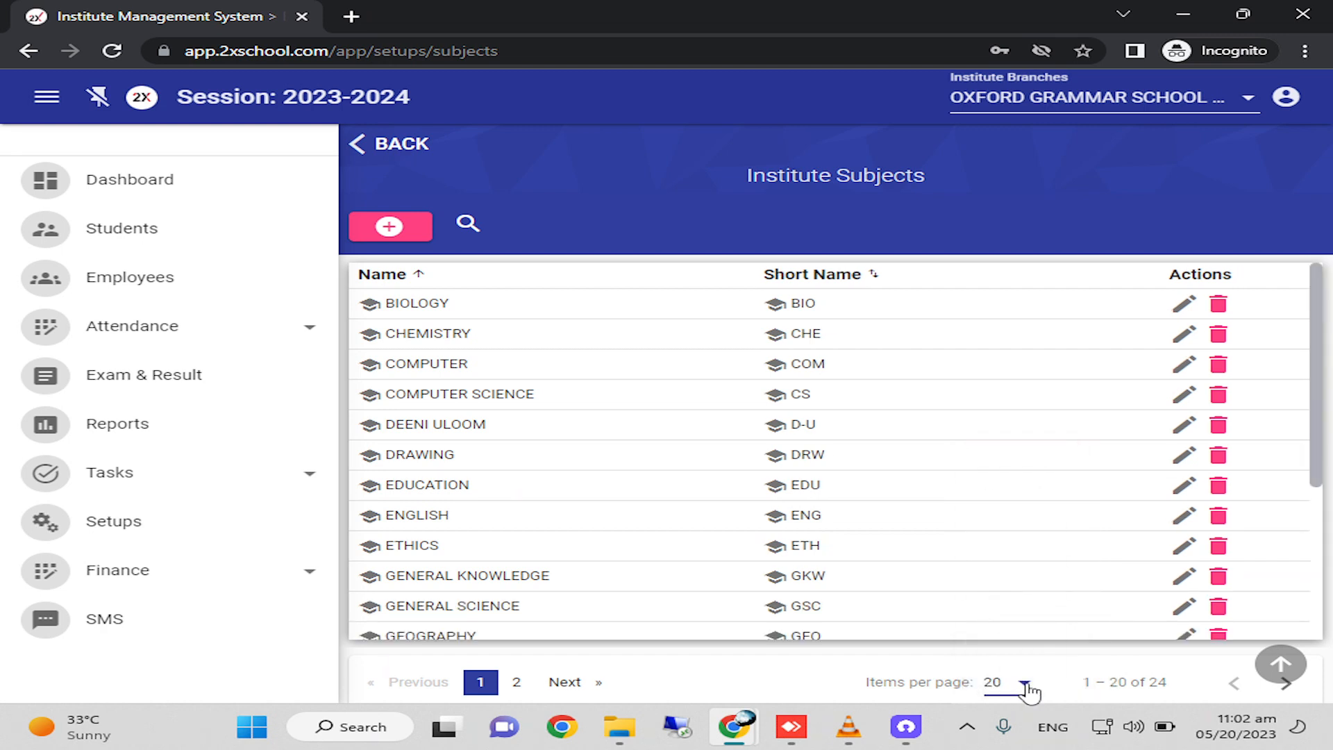
click(1020, 681)
scroll(1006, 680, down, 1)
click(1000, 677)
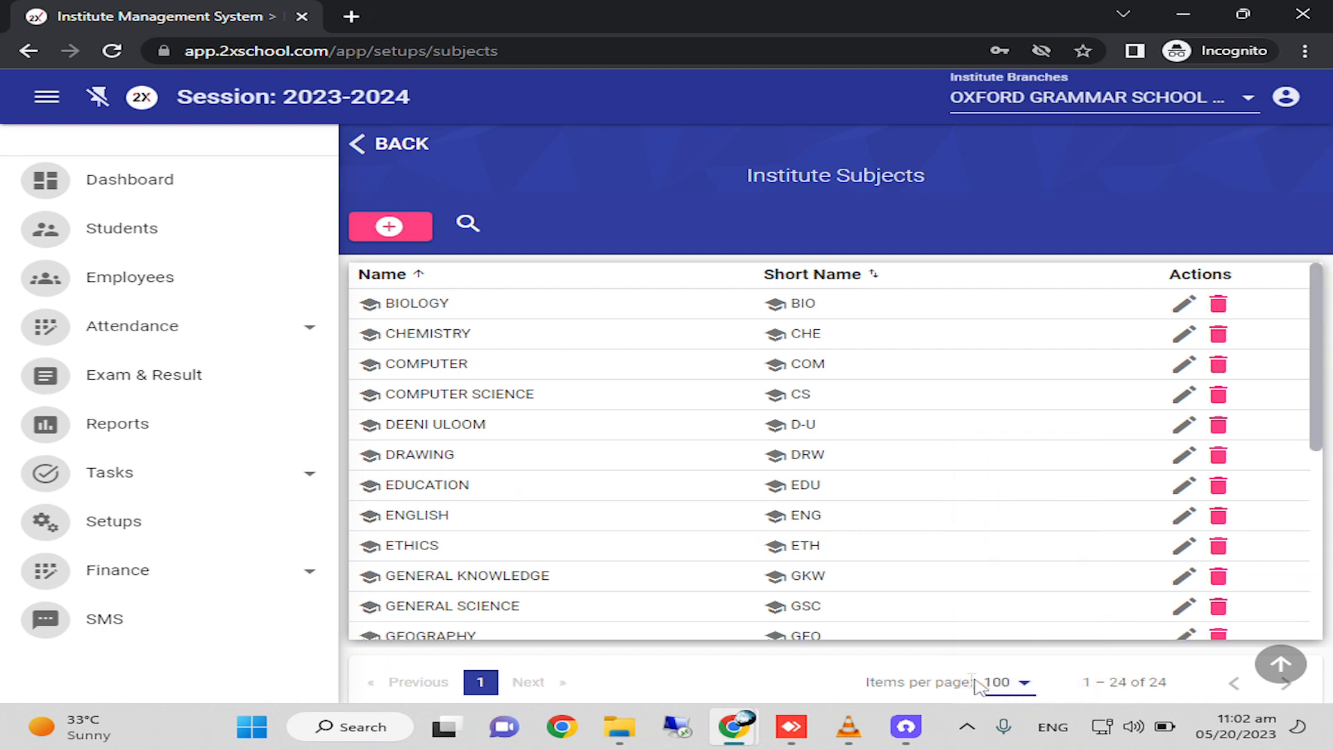
Look through the whole list of institute subjects and their short names.
scroll(949, 565, down, 3)
scroll(949, 565, down, 4)
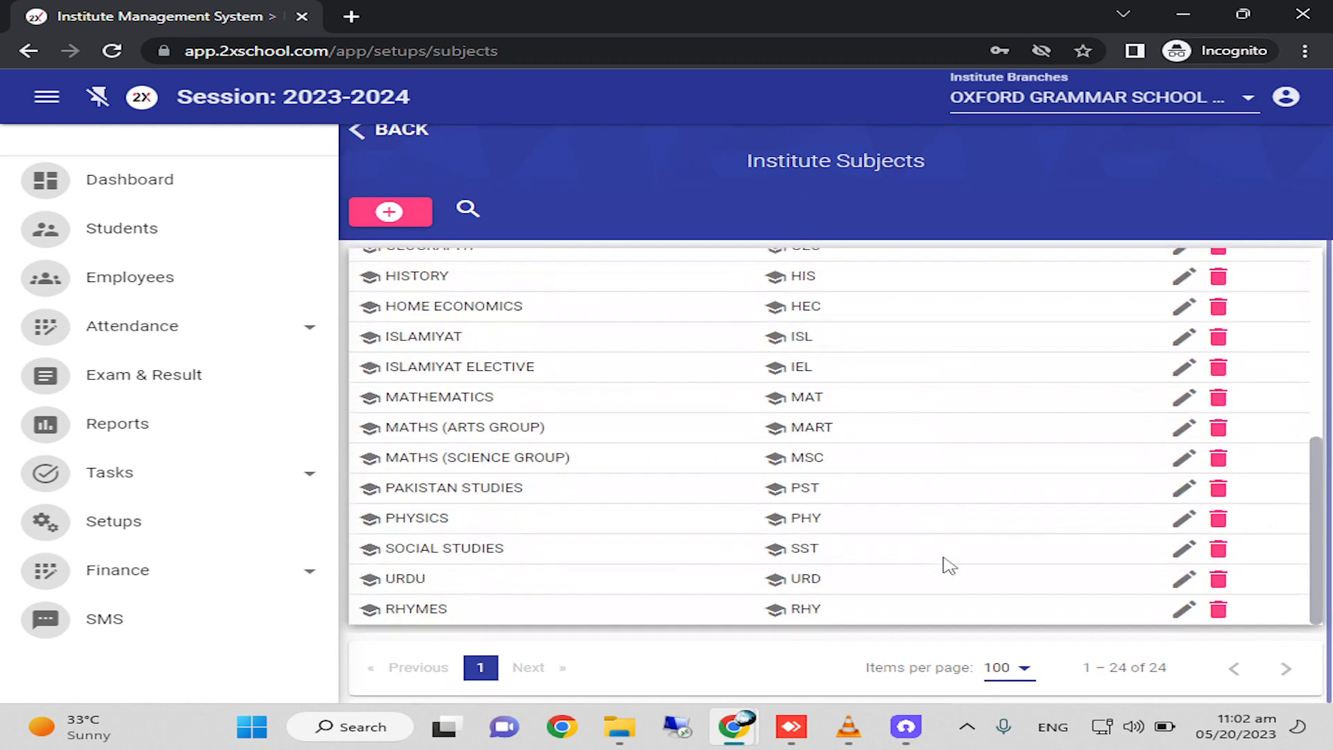
scroll(944, 598, up, 7)
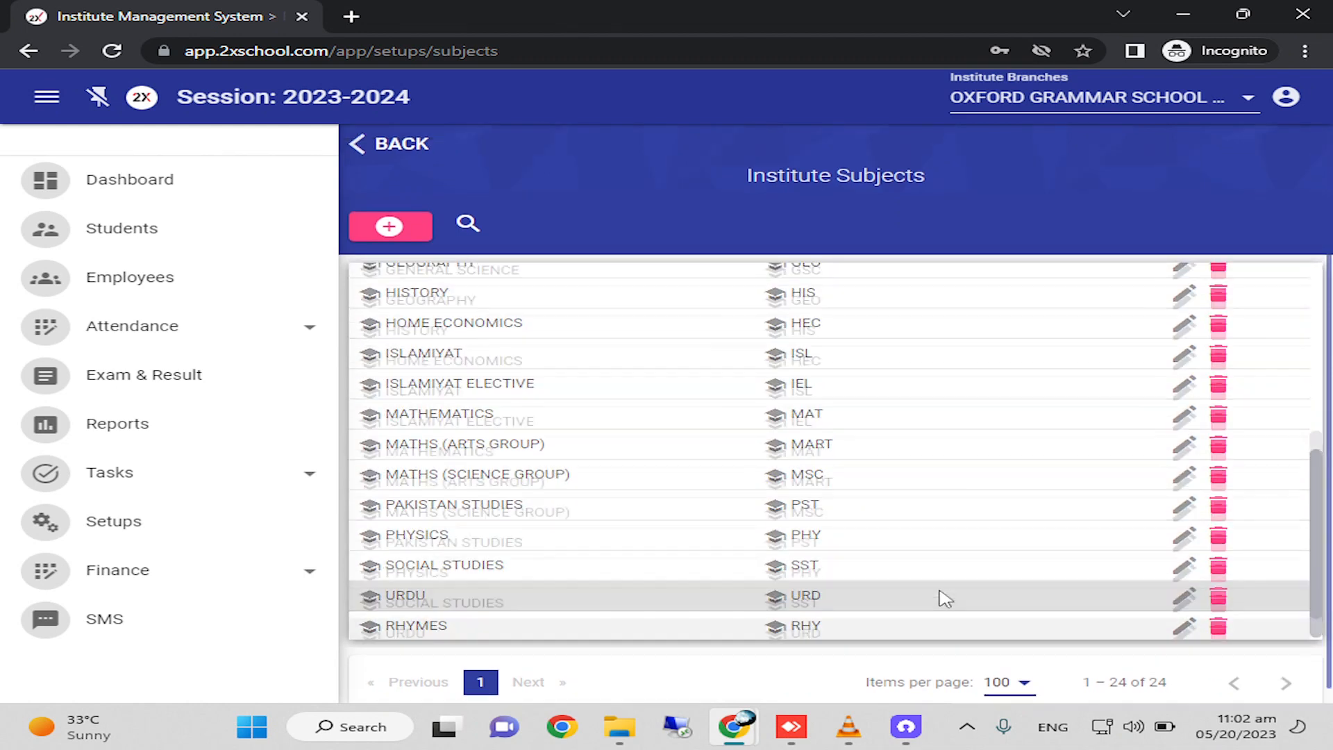
scroll(945, 598, down, 3)
scroll(945, 599, up, 3)
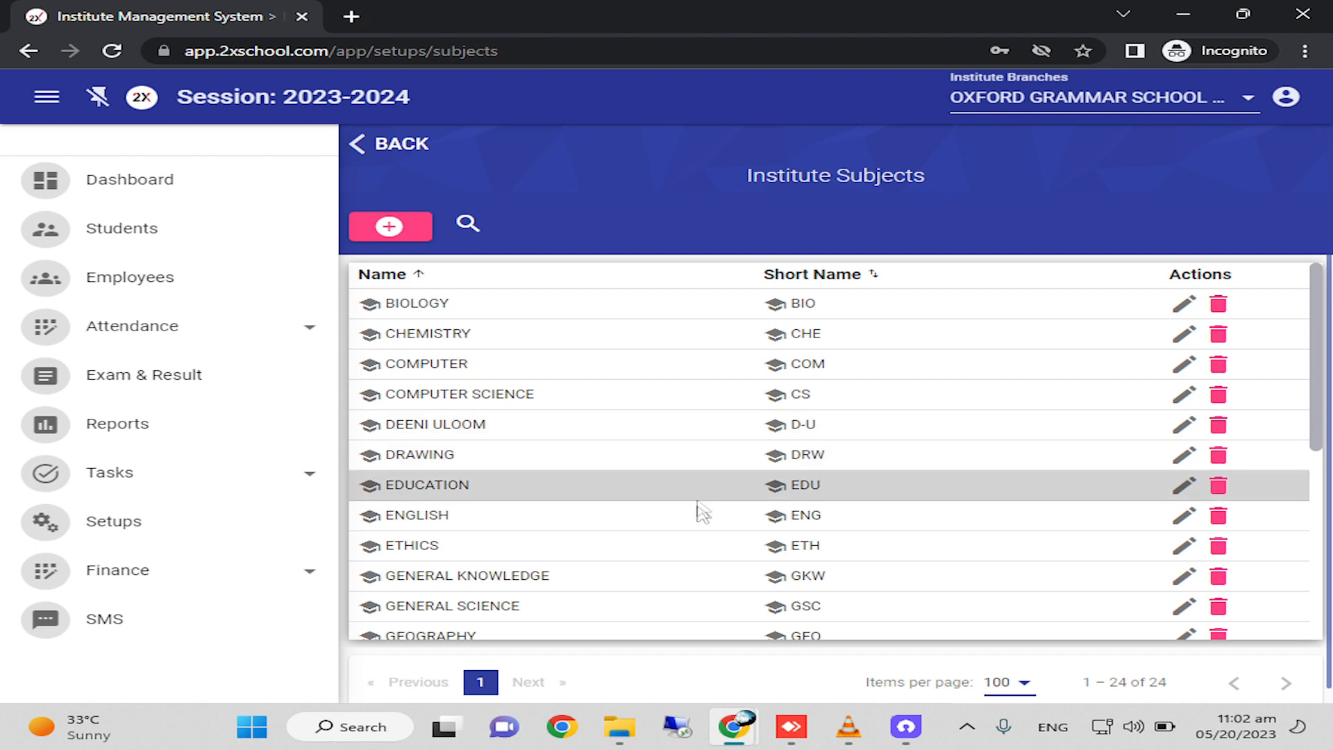
scroll(693, 621, down, 2)
scroll(694, 622, down, 4)
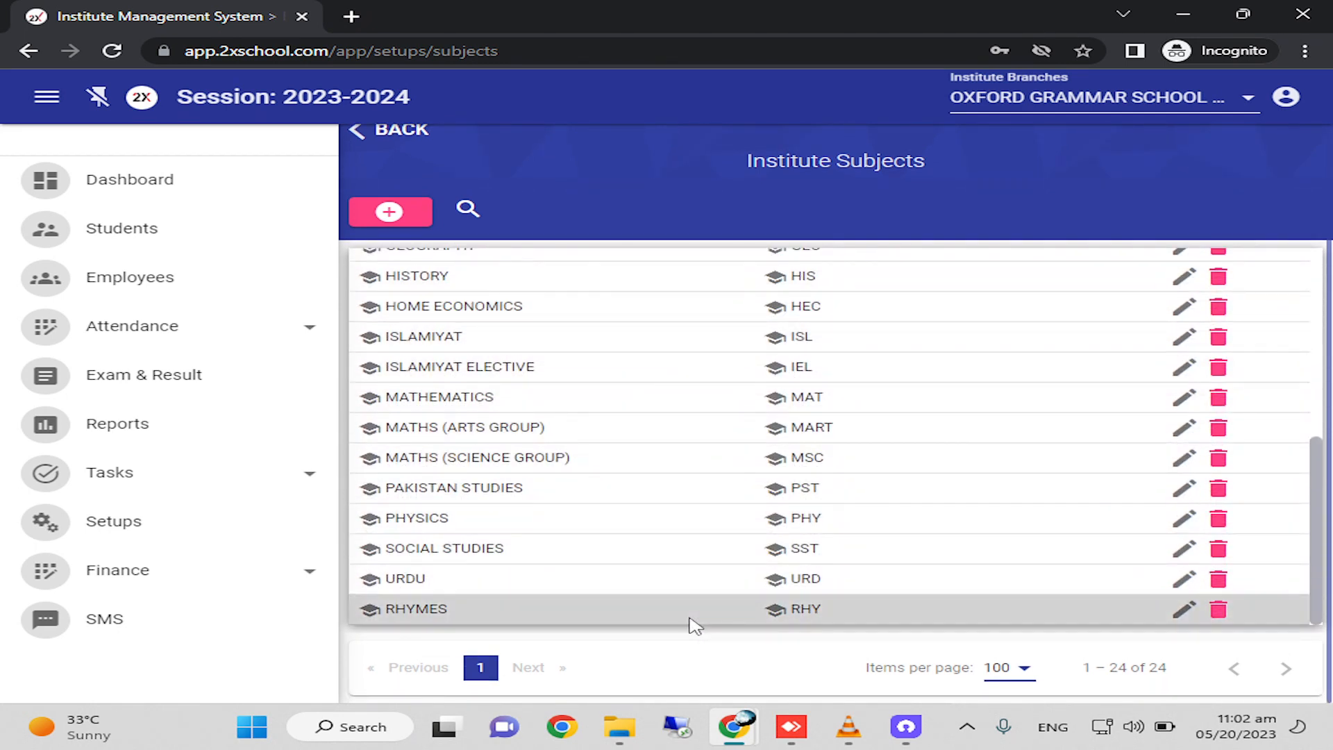
mouse_move(906, 726)
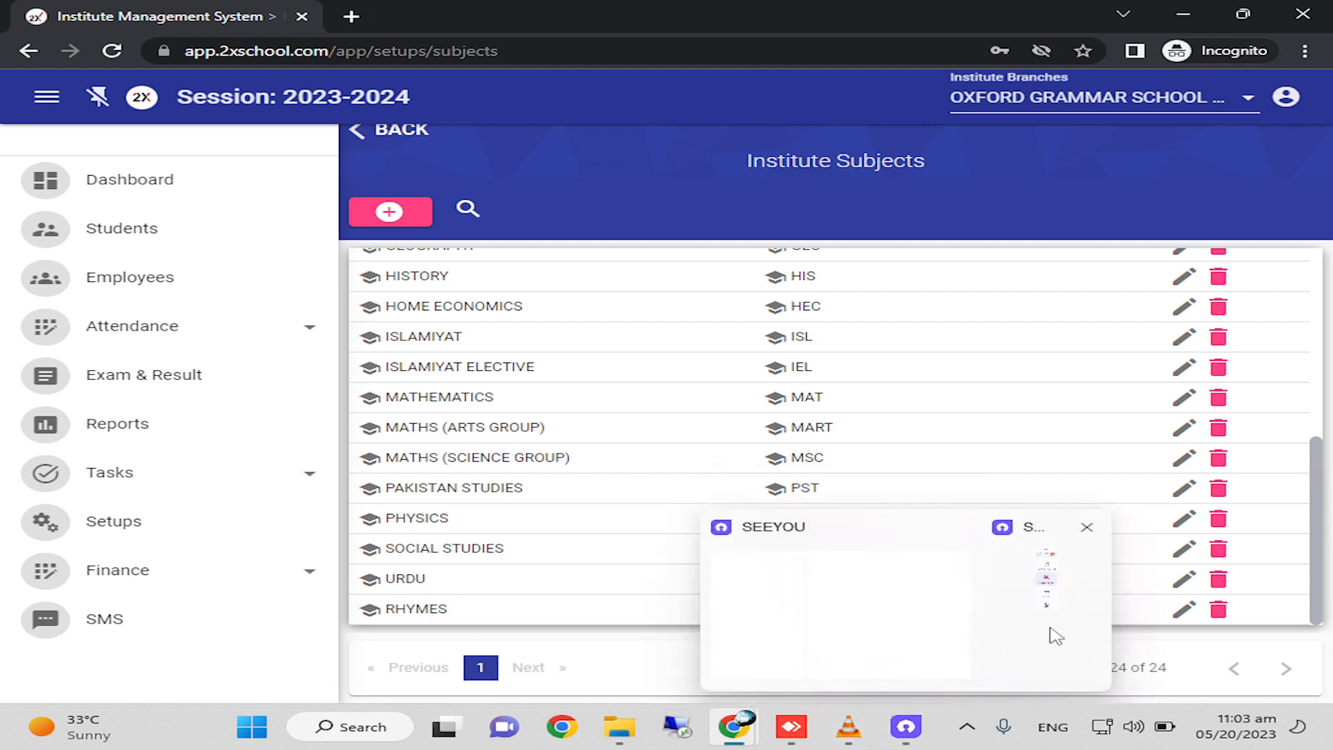
mouse_move(1048, 633)
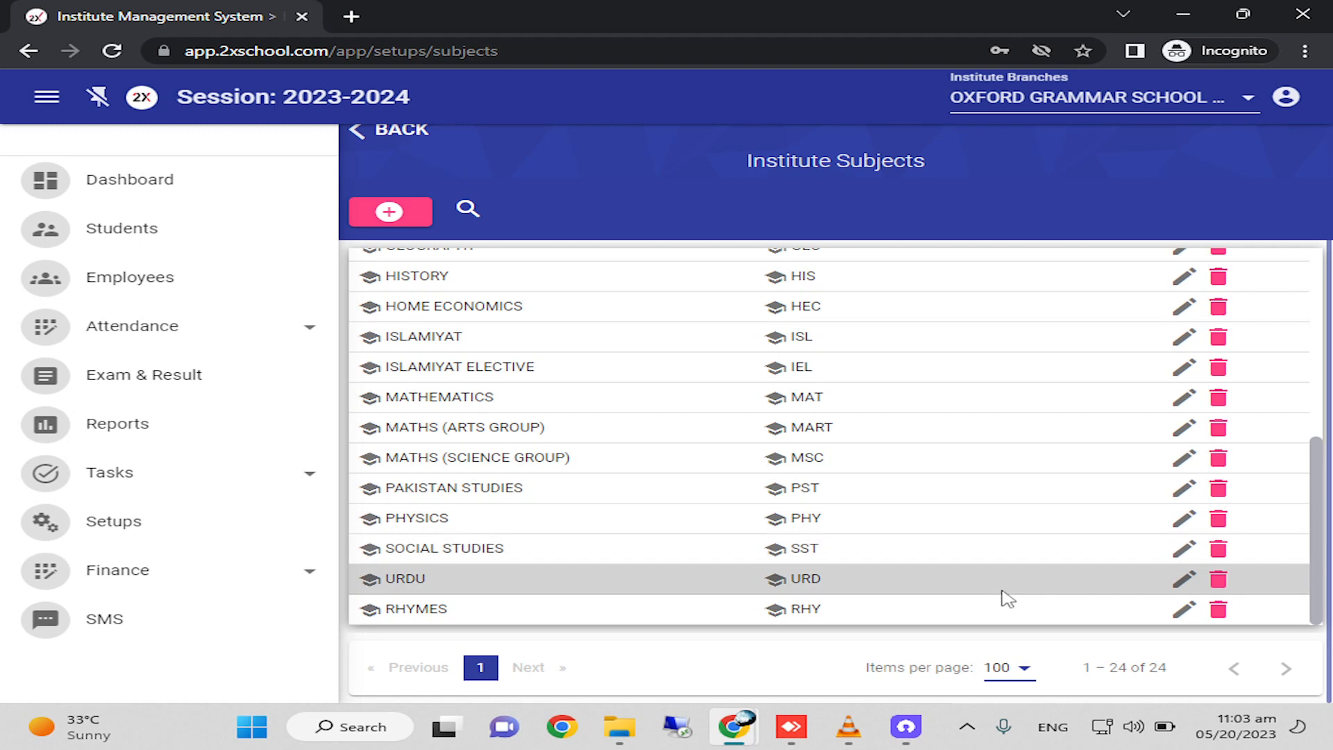
Add a new institute subject named MUSIC with the short name MUS and check the end of the list.
scroll(1008, 598, up, 5)
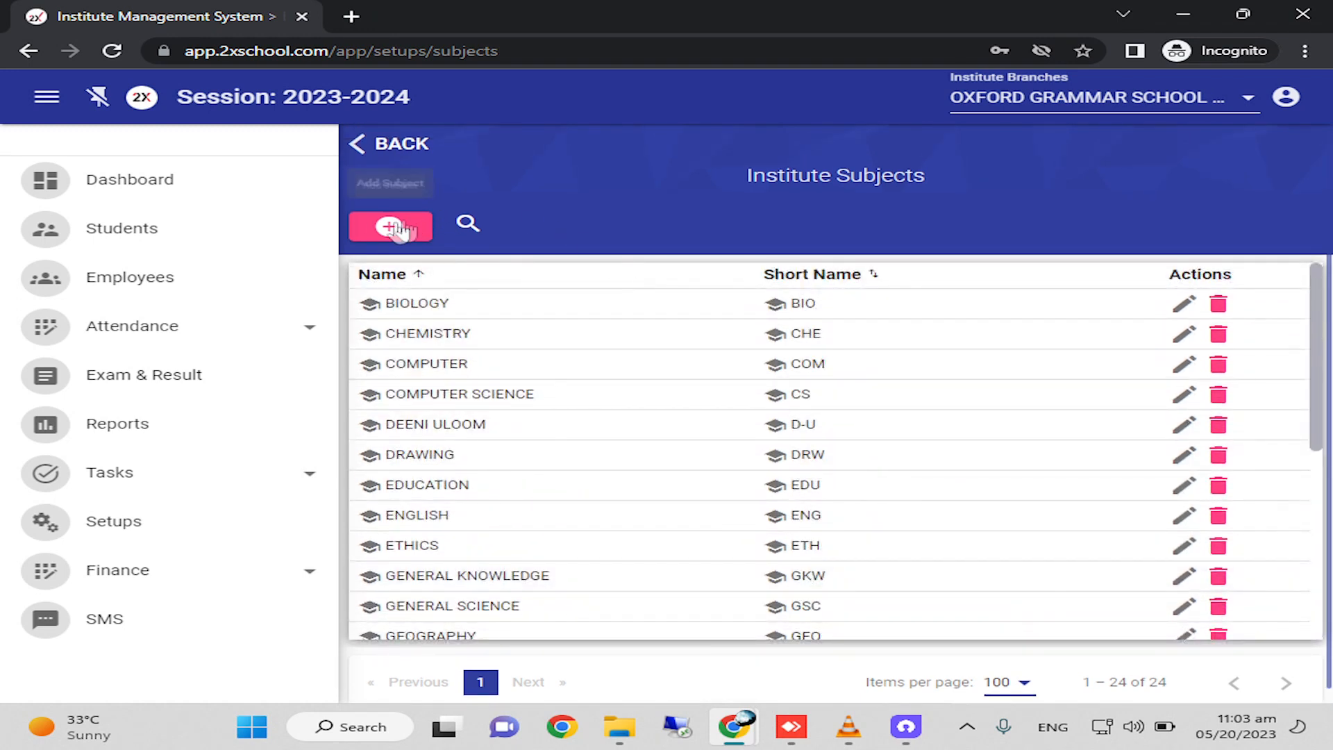
click(397, 229)
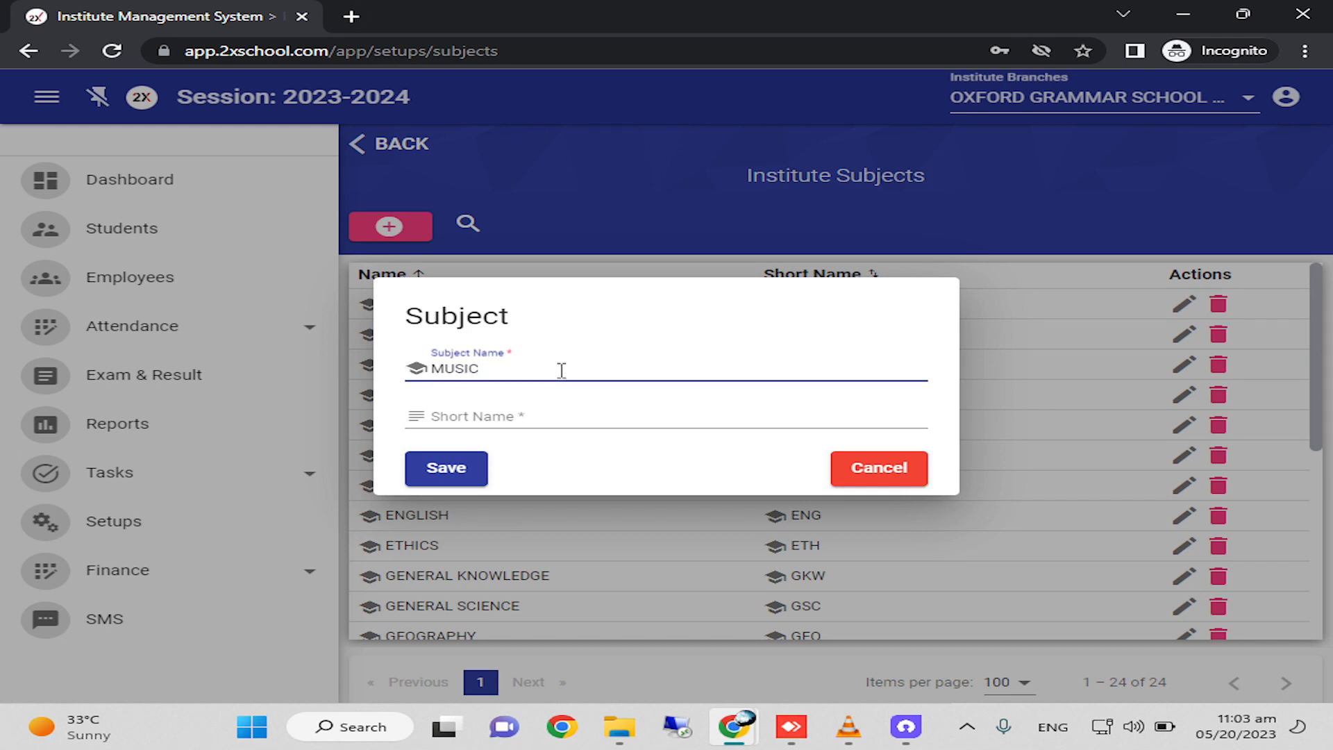
click(502, 414)
text(MUS)
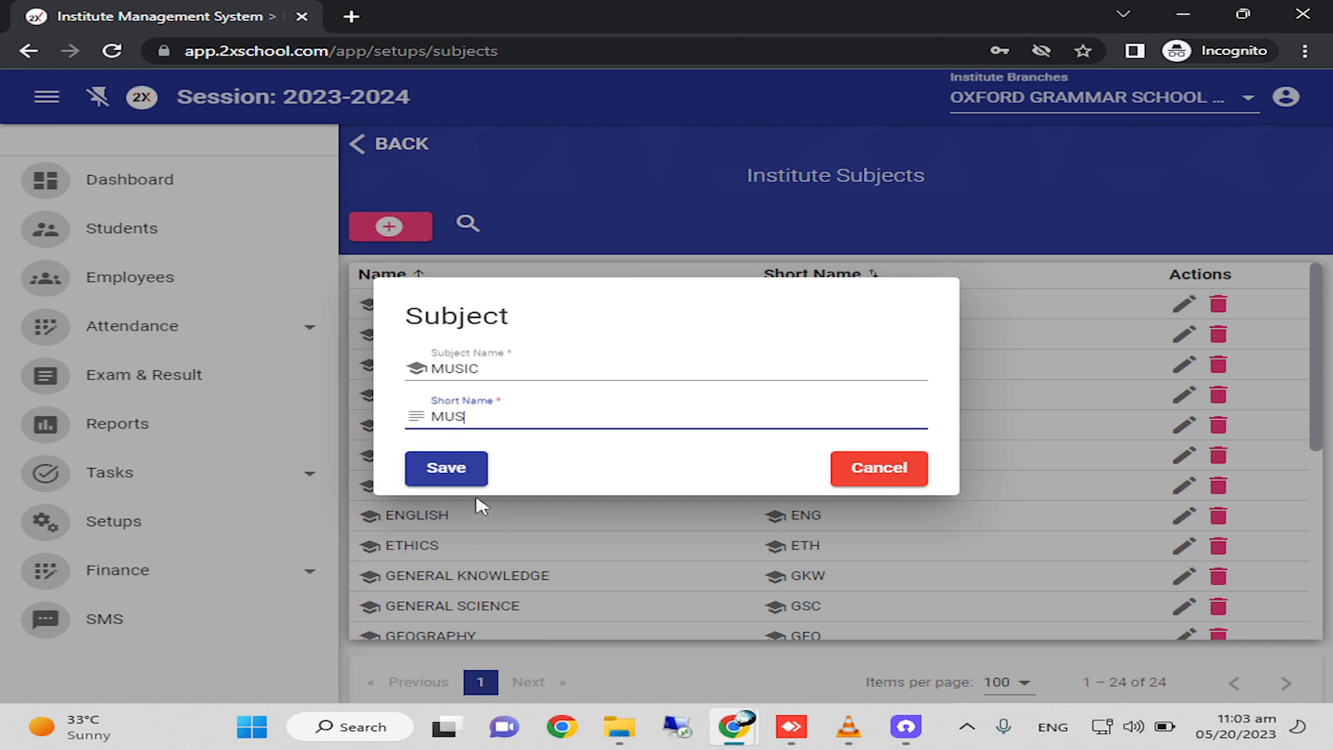
click(441, 468)
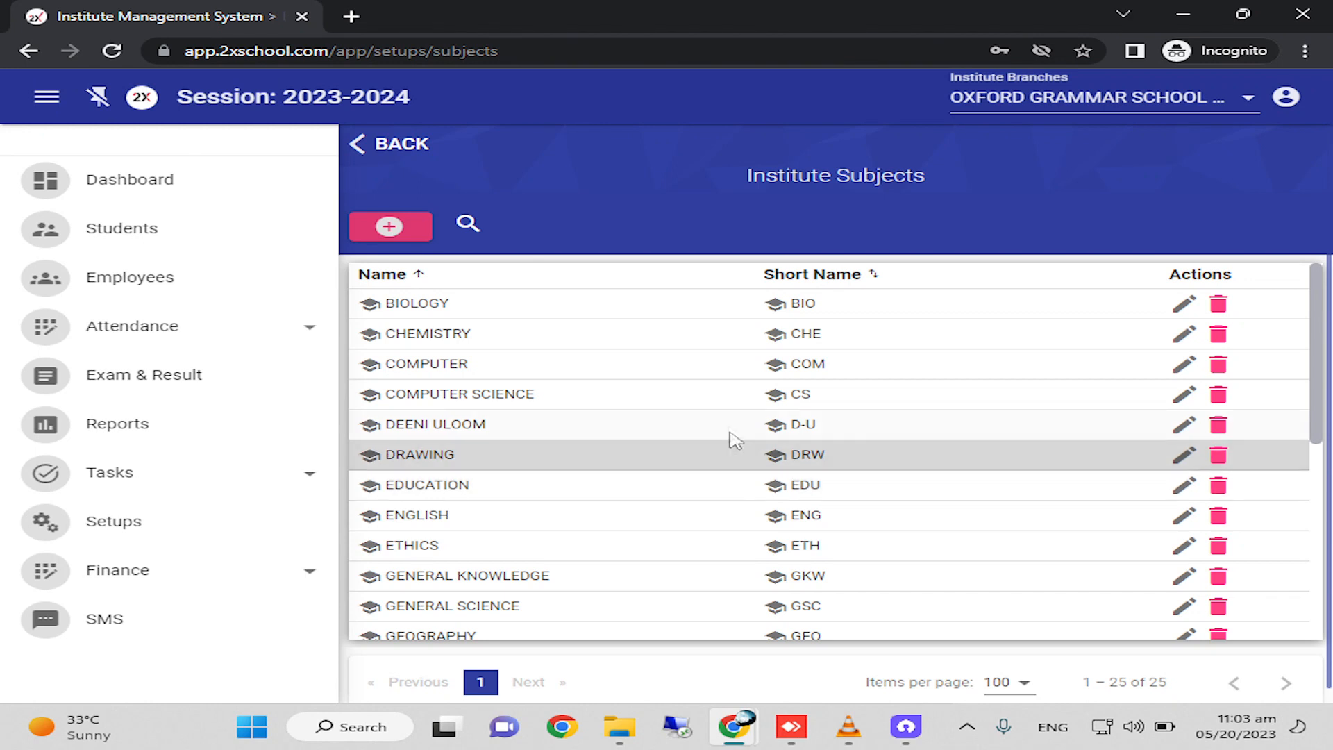
scroll(730, 436, down, 7)
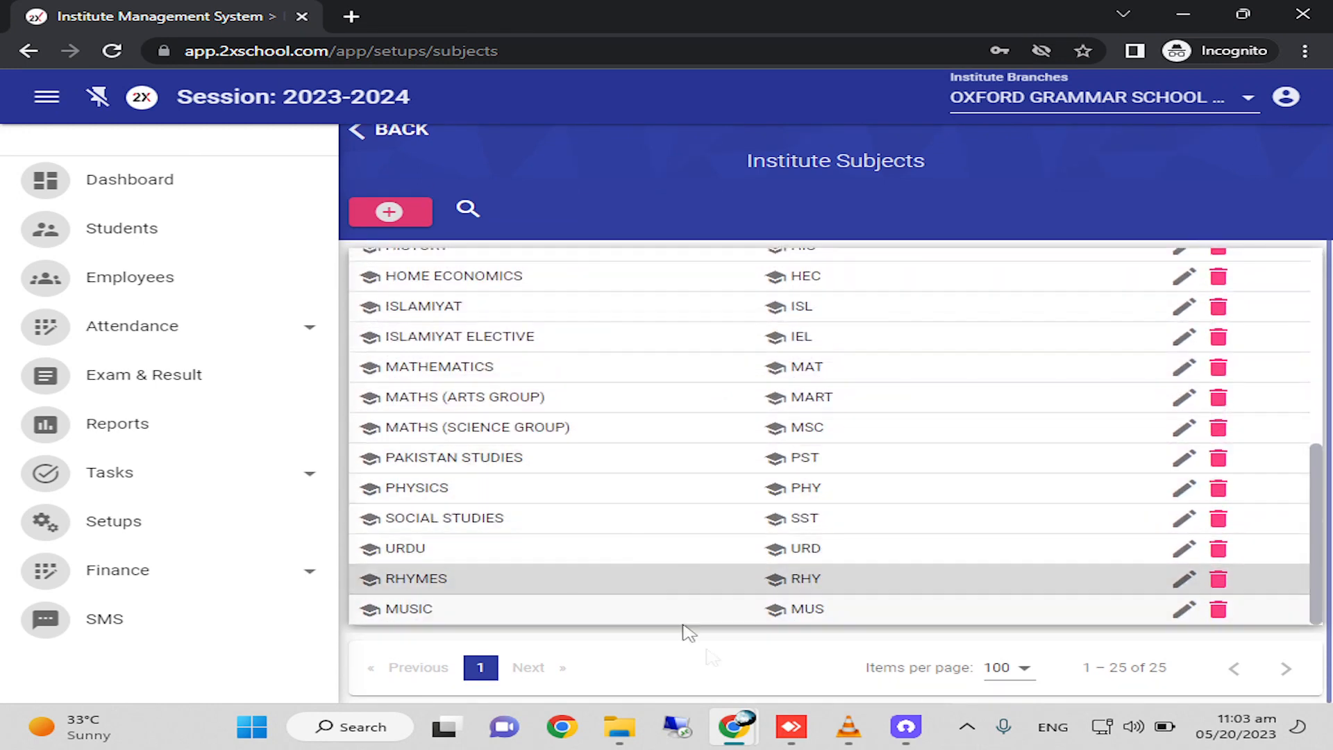
Go to the class subjects setup and preview the subject assignment form for class ONE, section A, without saving.
key(alt+Left)
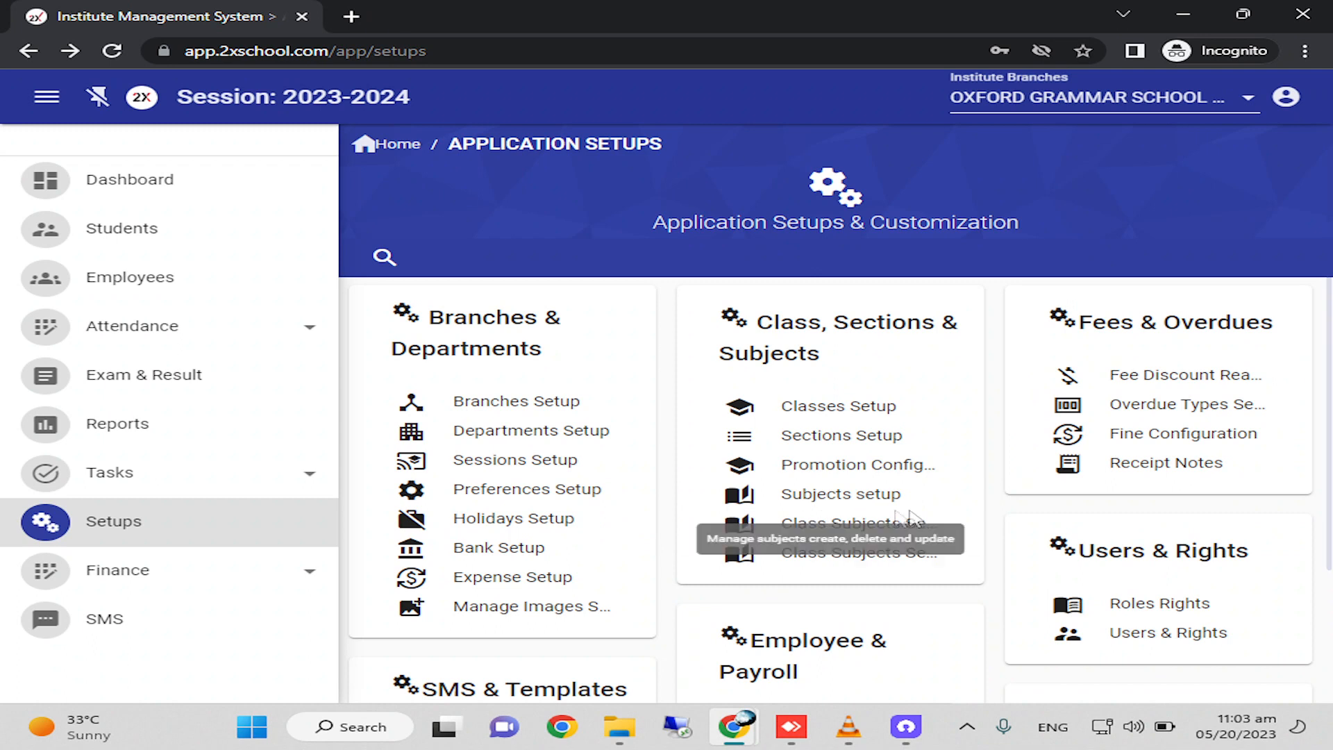
click(861, 531)
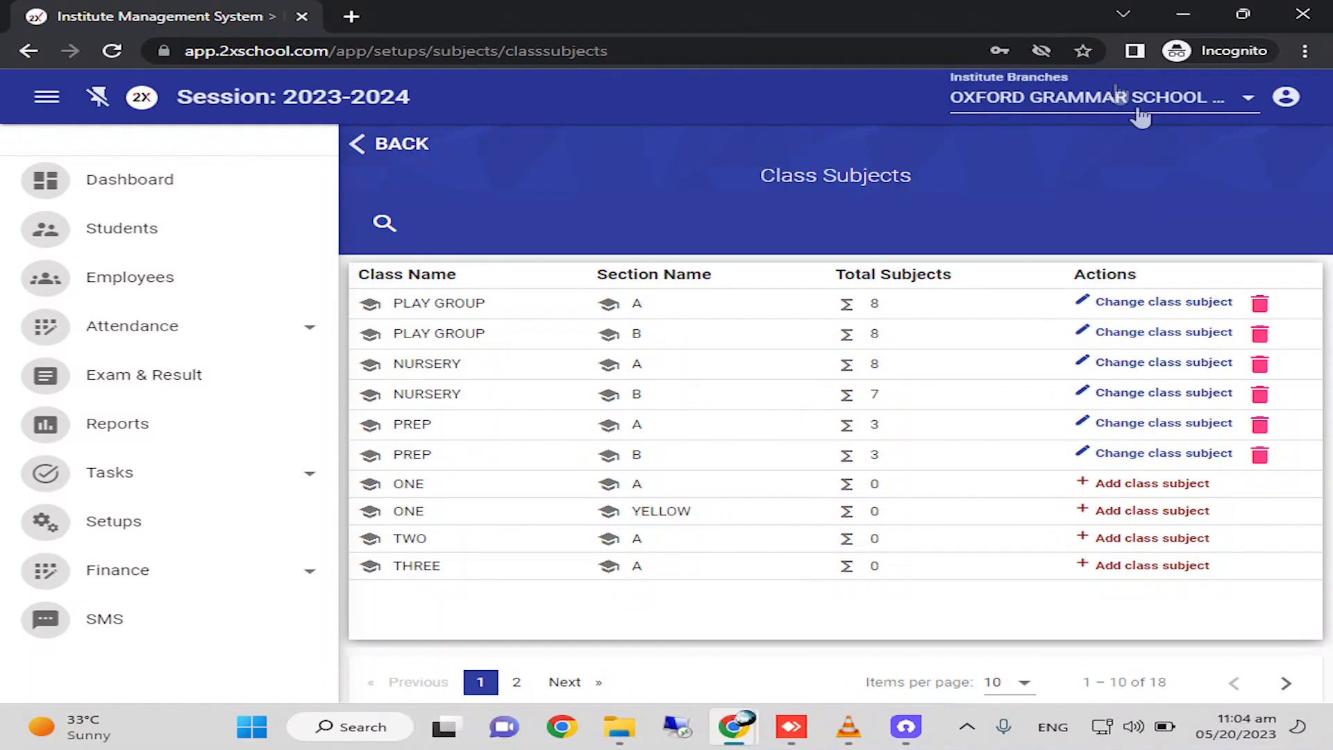
scroll(1330, 439, down, 1)
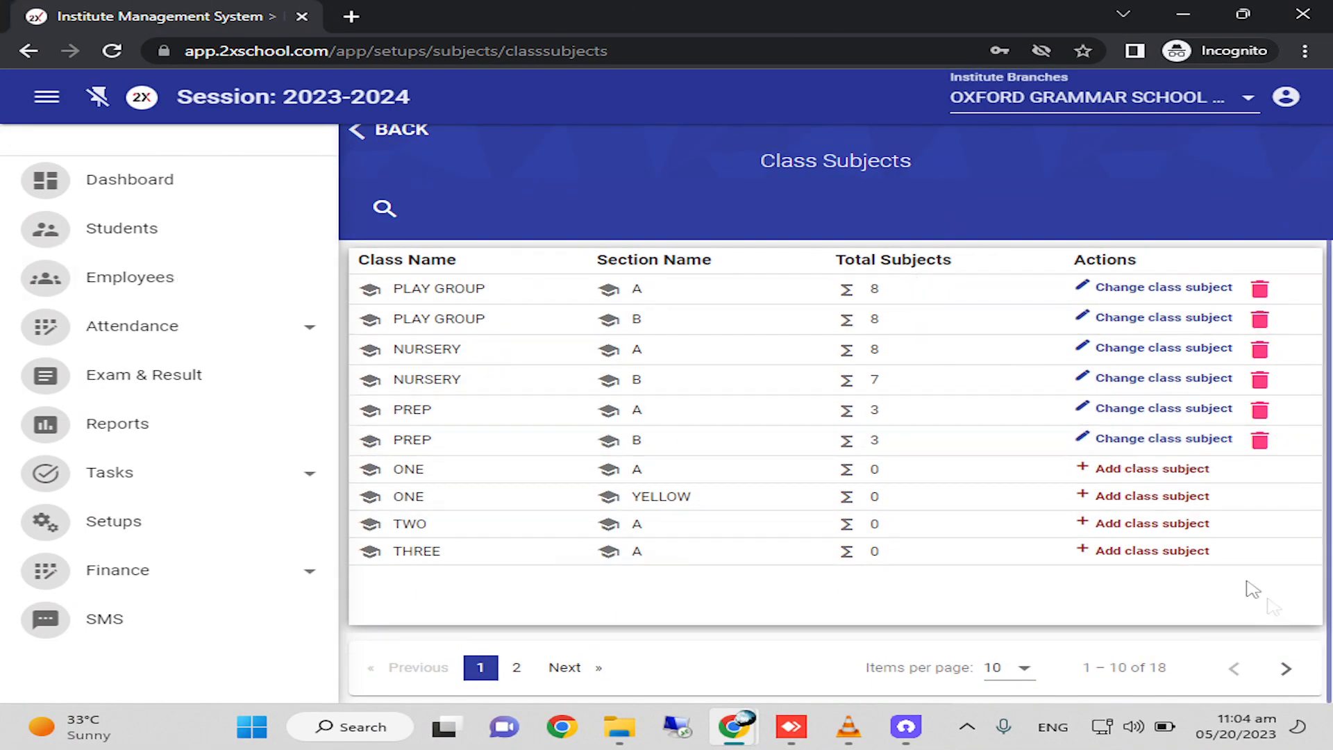
click(1138, 472)
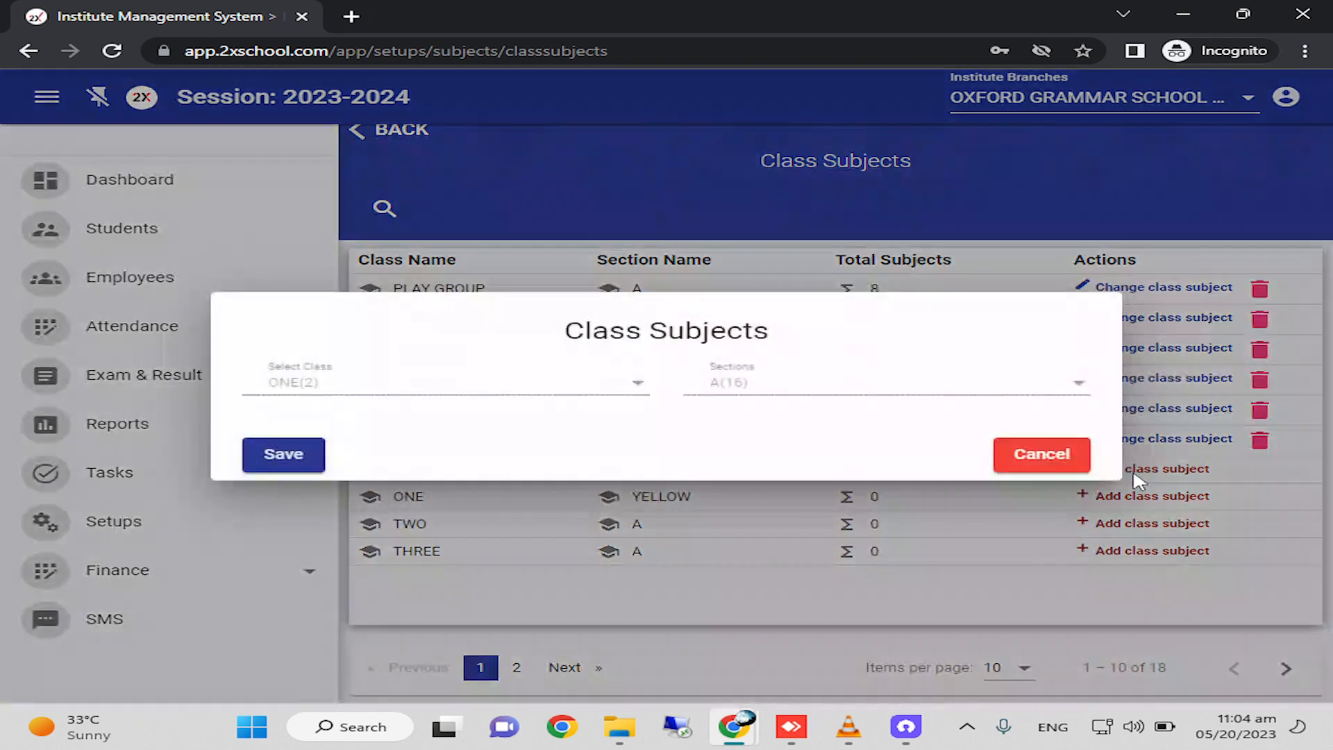
click(1073, 598)
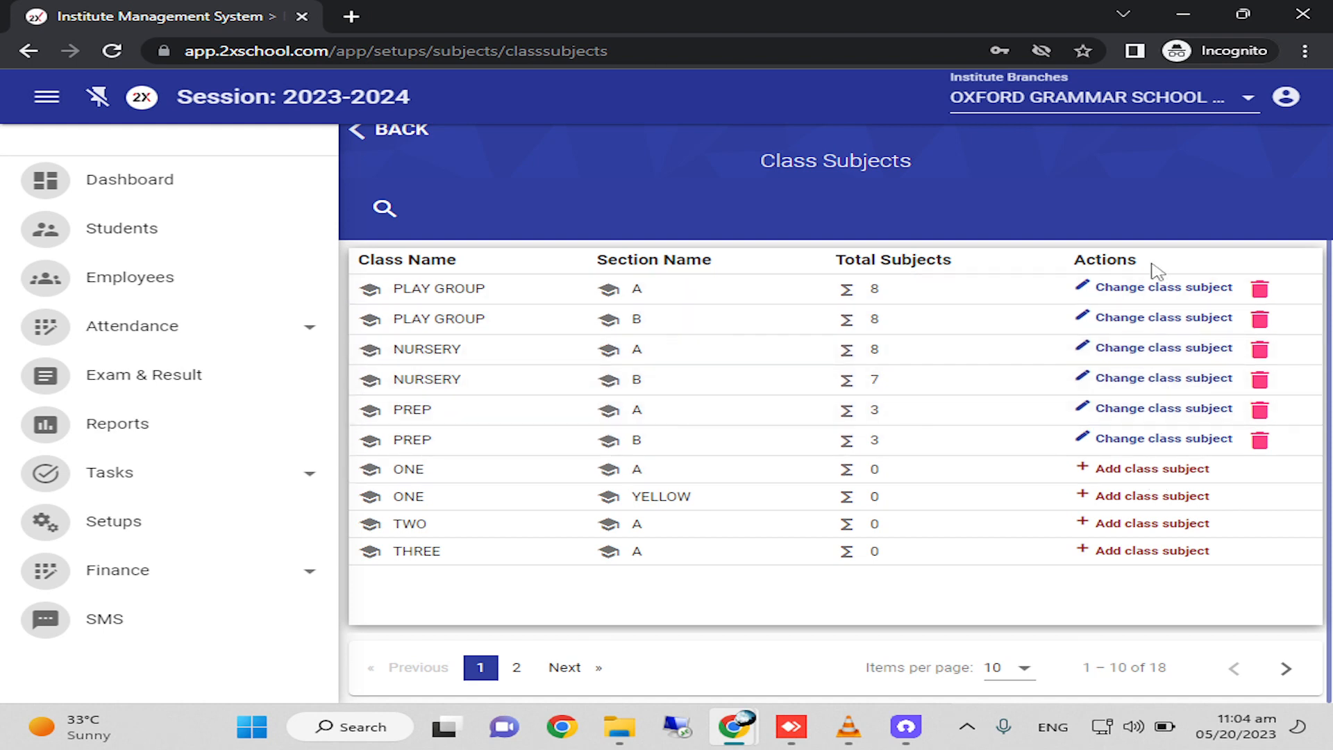
Start assigning subjects to class ONE, section A, and add ENGLISH and URDU from the general subjects.
click(1153, 469)
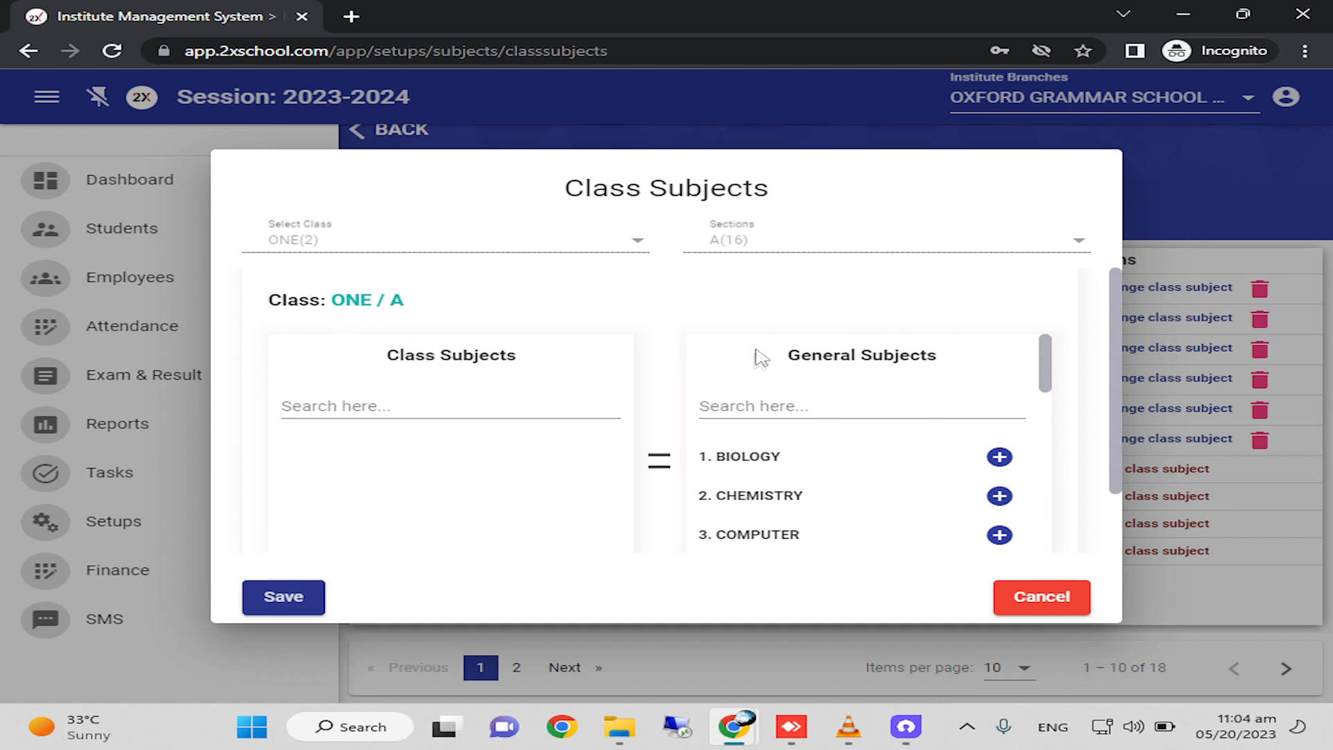
scroll(859, 511, down, 10)
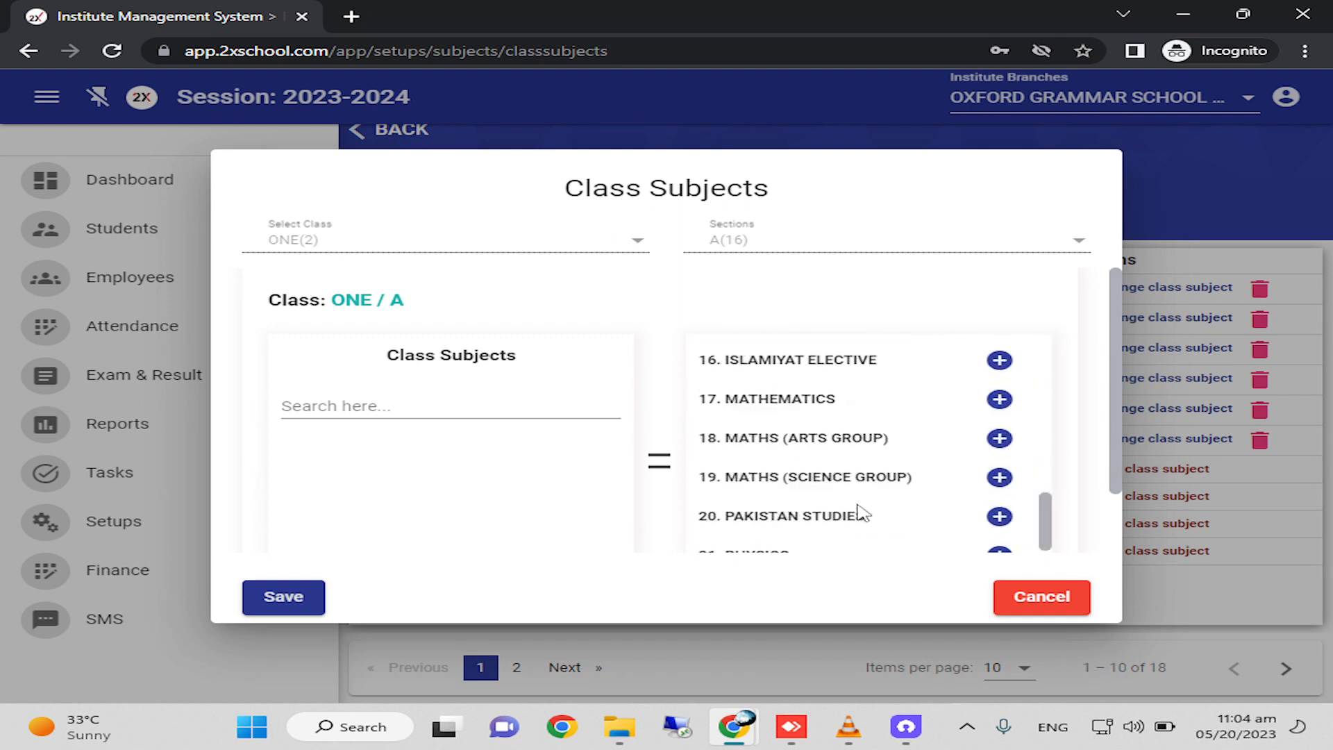
scroll(863, 514, up, 10)
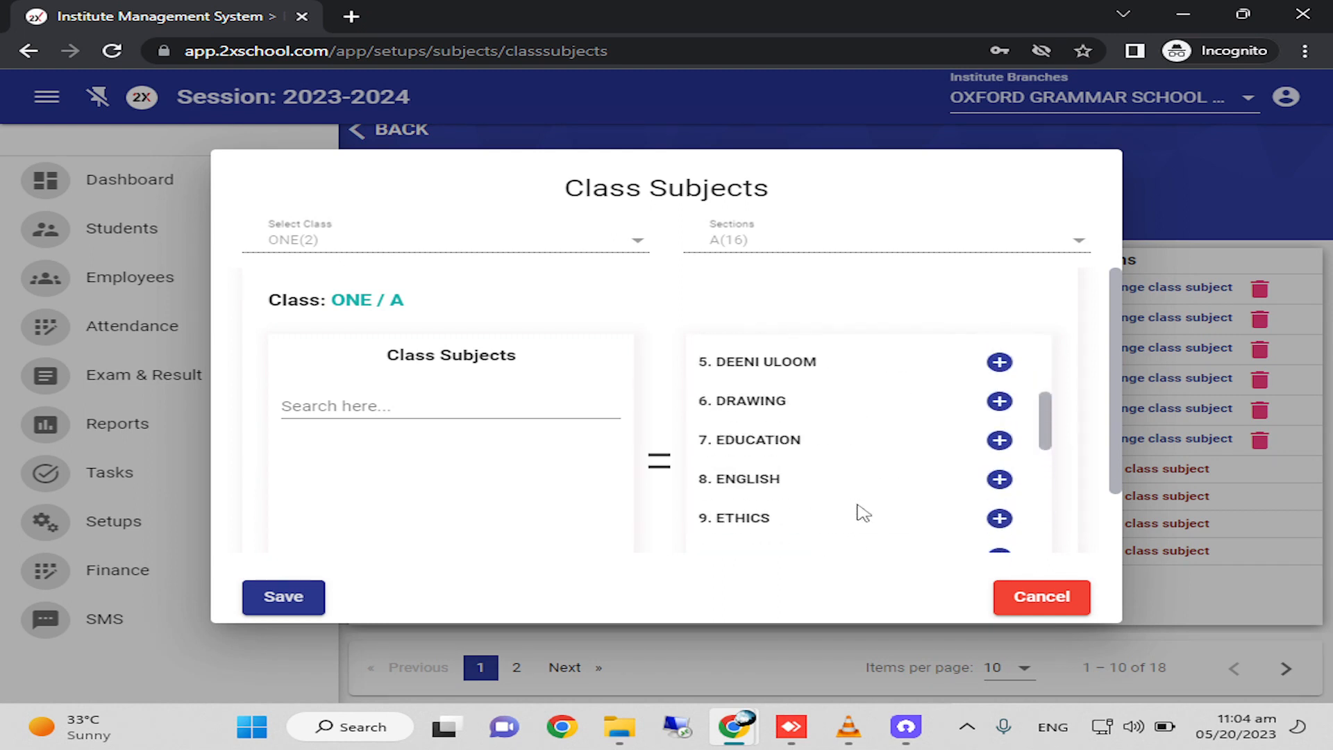
scroll(862, 519, down, 3)
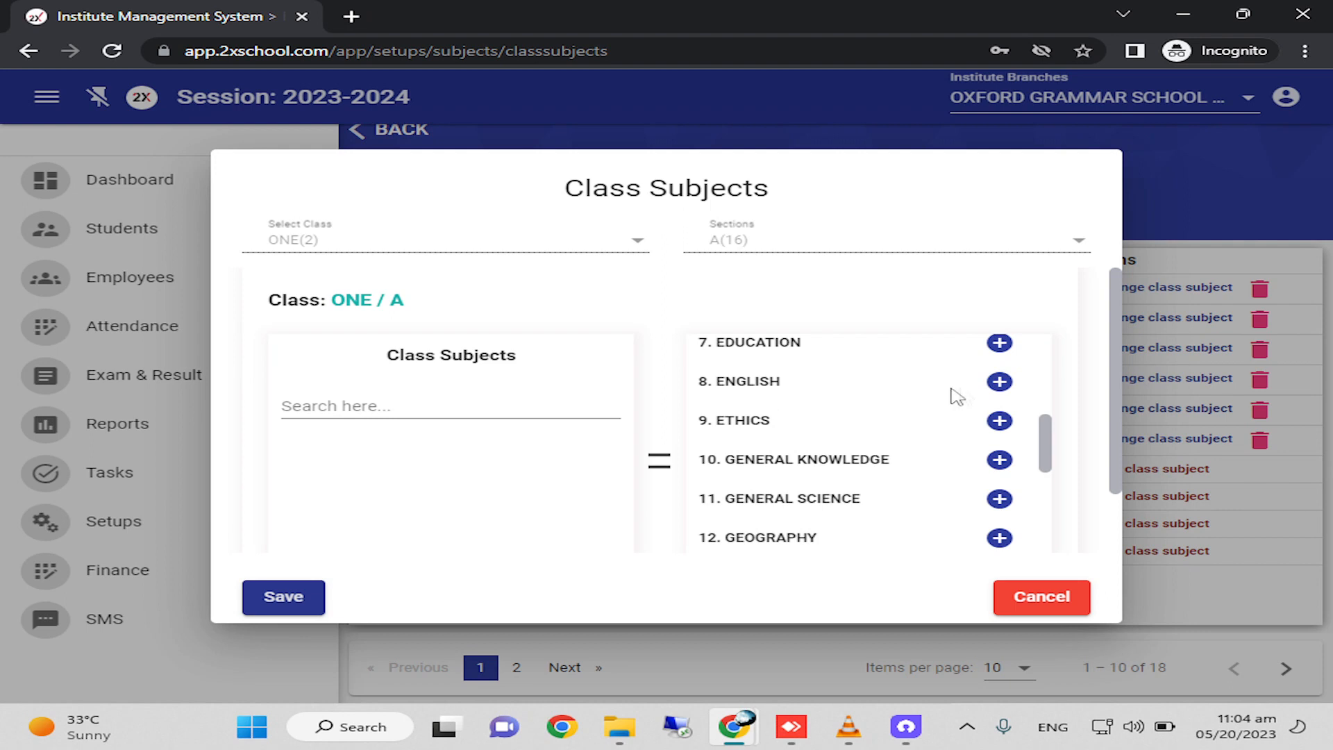
click(999, 382)
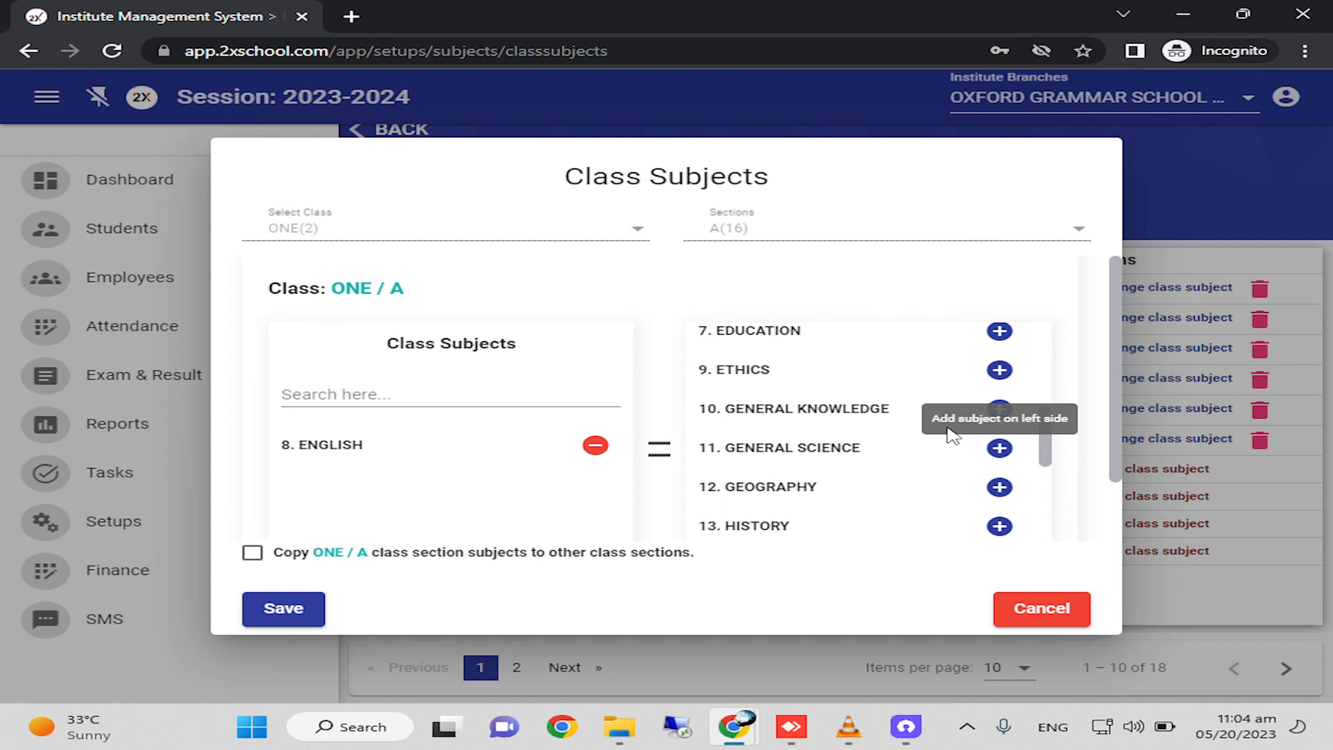
scroll(902, 451, down, 7)
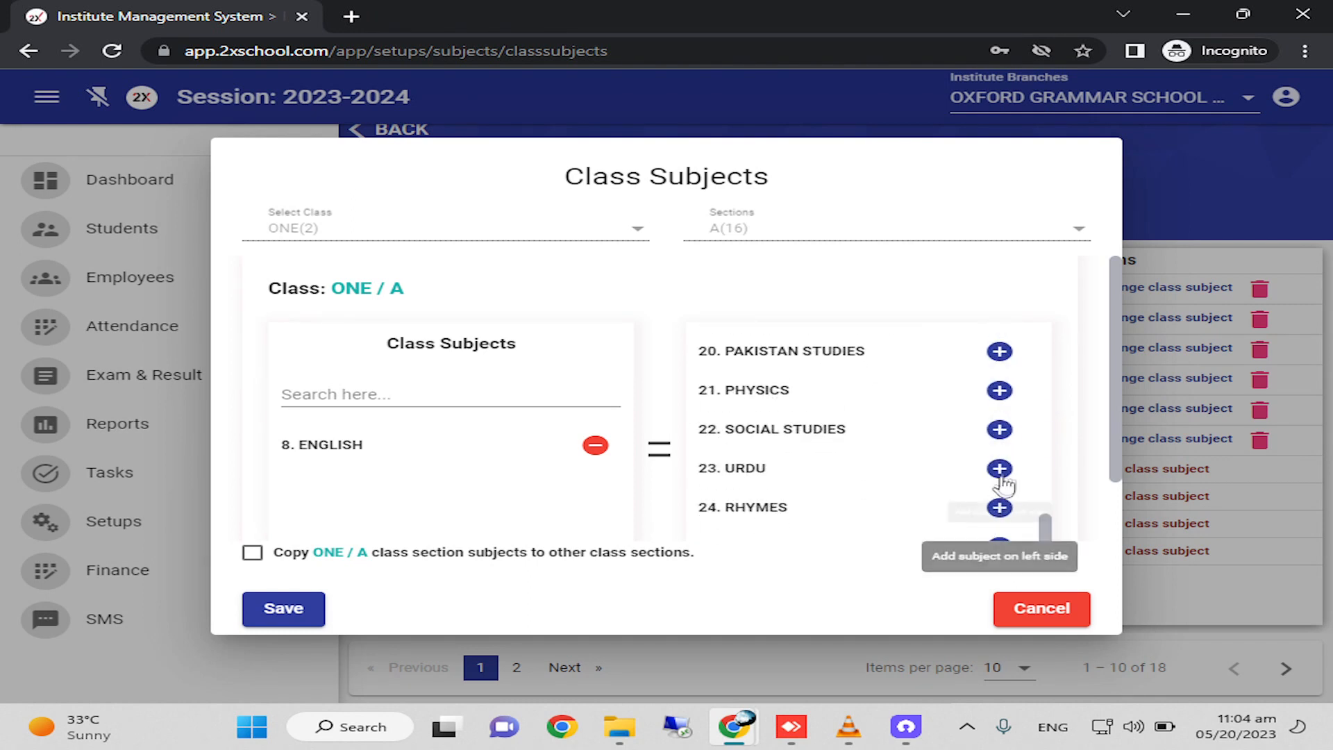
click(1000, 472)
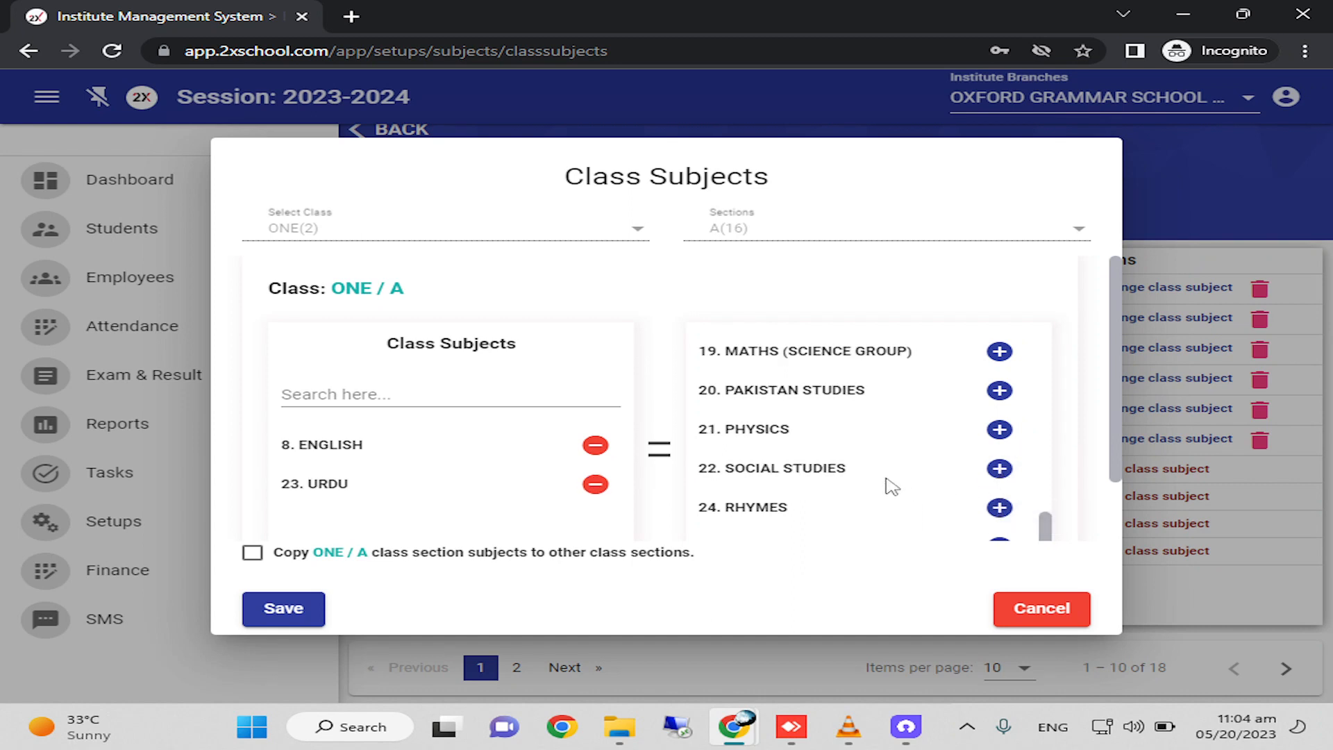
Add MATHEMATICS, ISLAMIYAT and COMPUTER from the general subjects to class ONE, section A.
scroll(889, 479, up, 2)
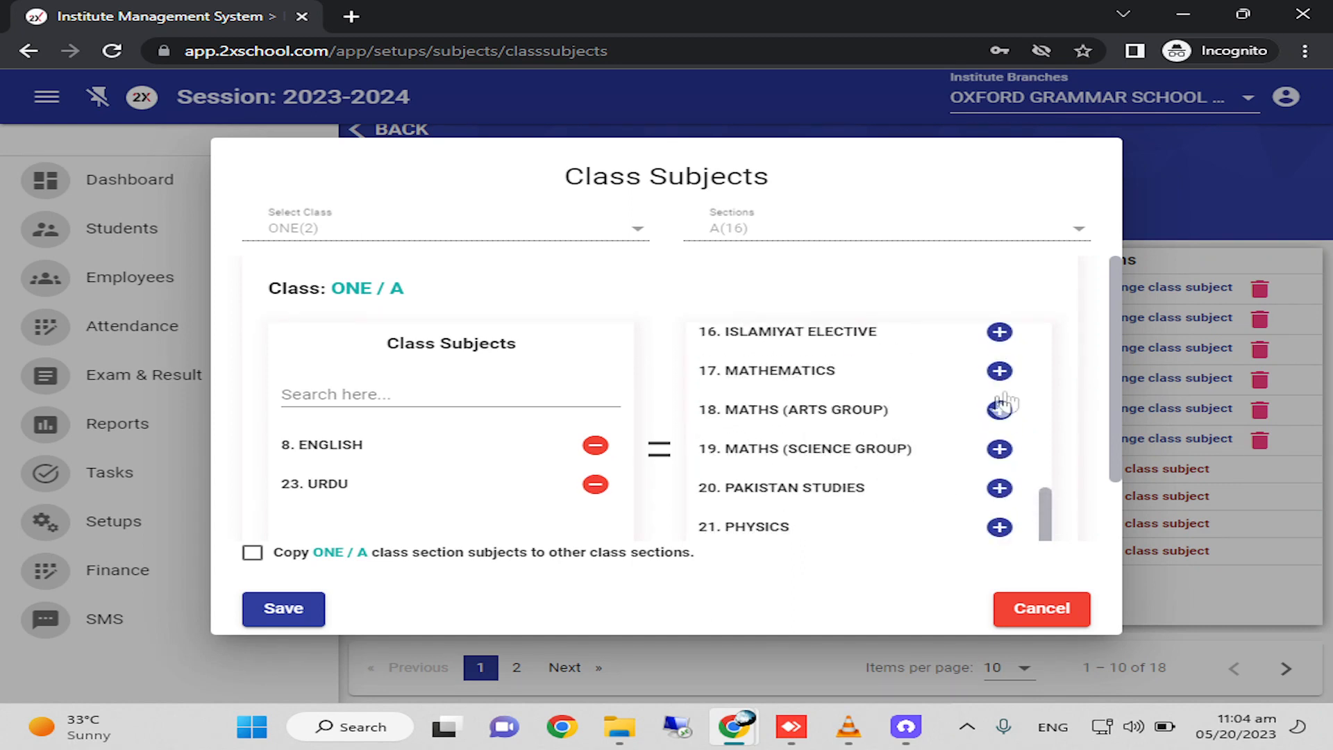
click(1000, 372)
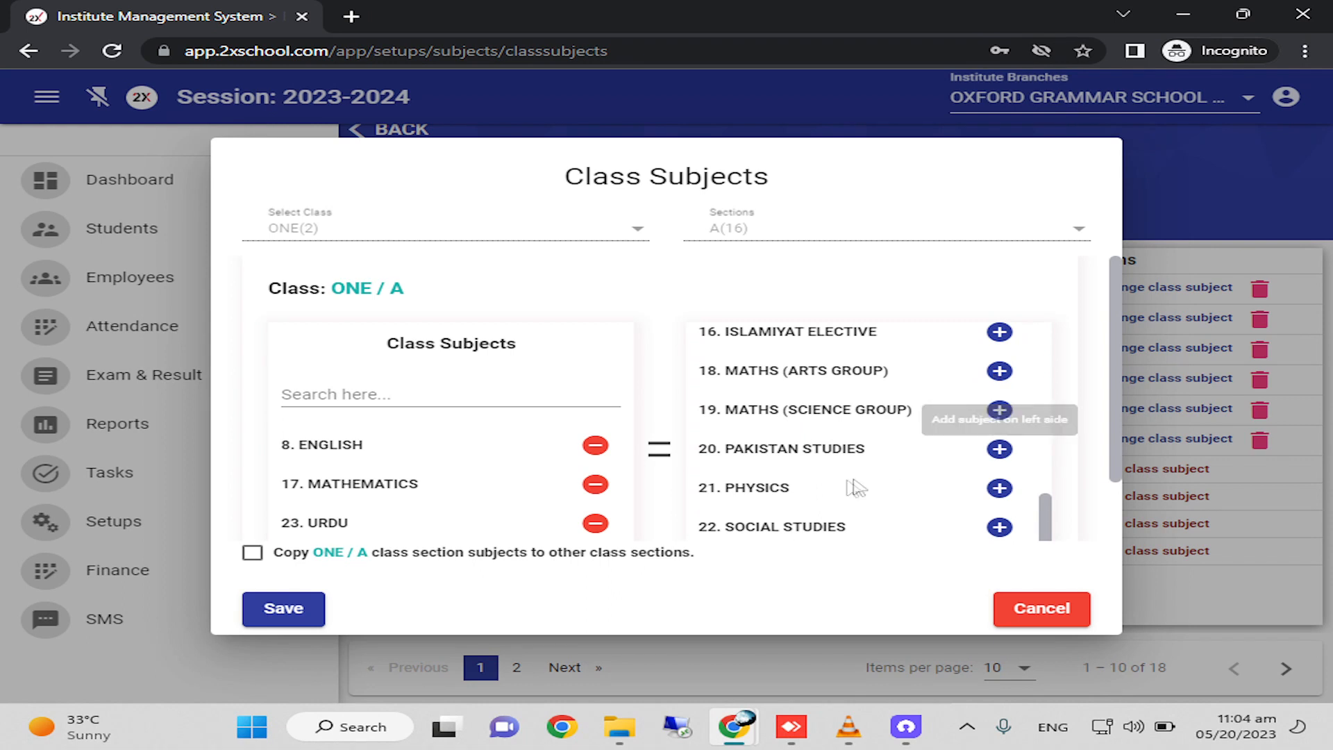
scroll(836, 478, up, 3)
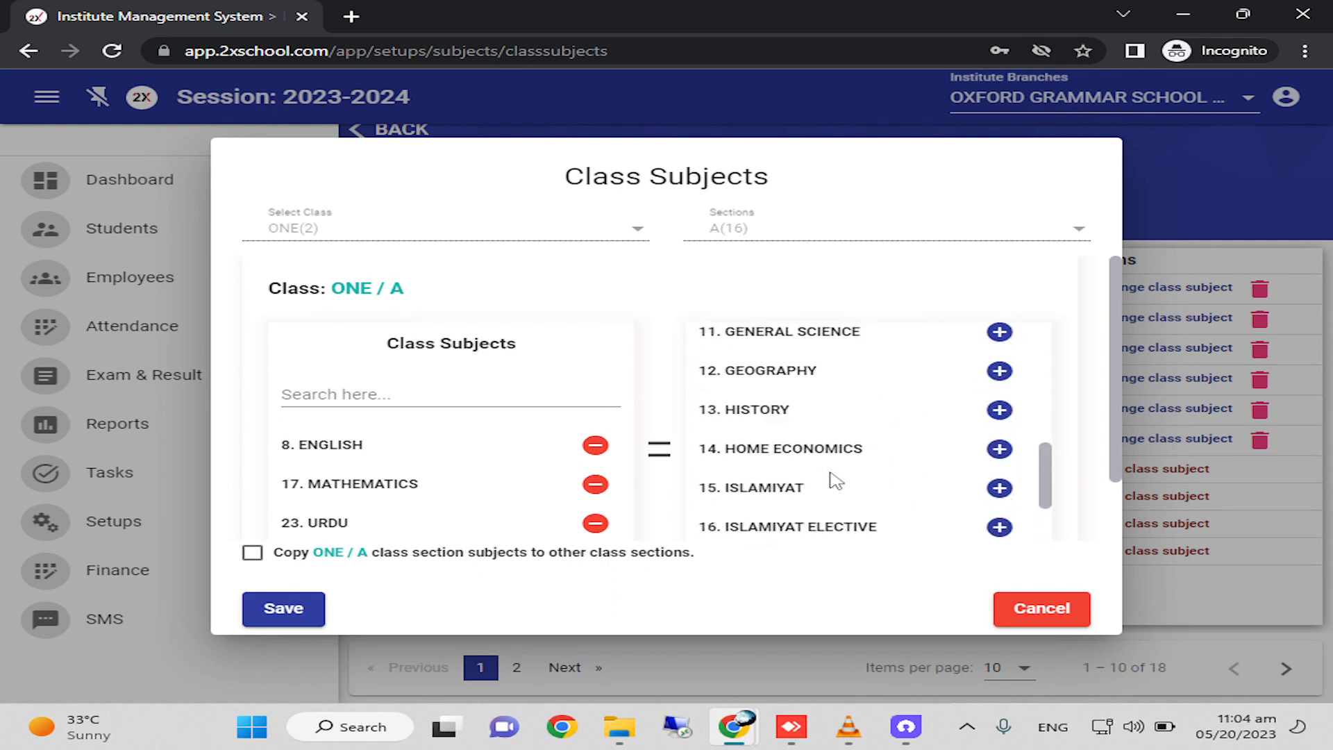
click(1000, 487)
scroll(910, 423, down, 4)
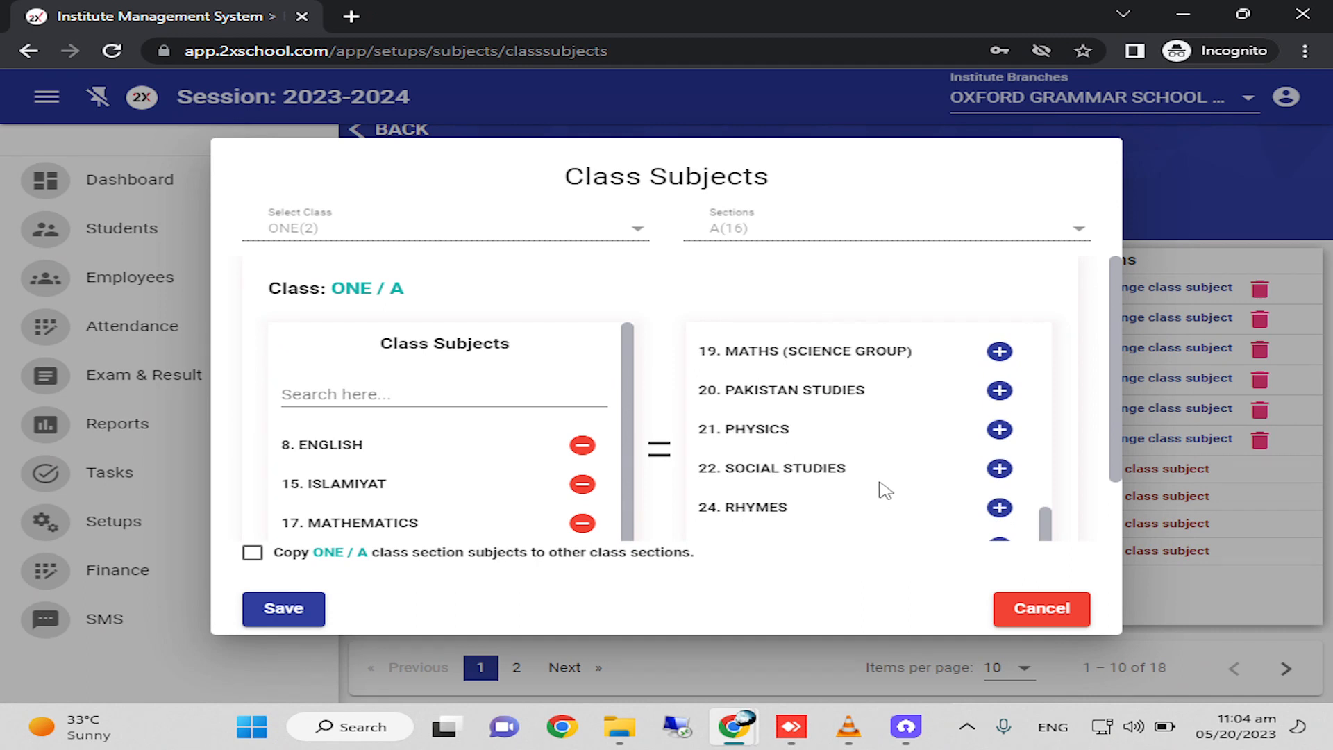
scroll(883, 491, up, 8)
click(1000, 331)
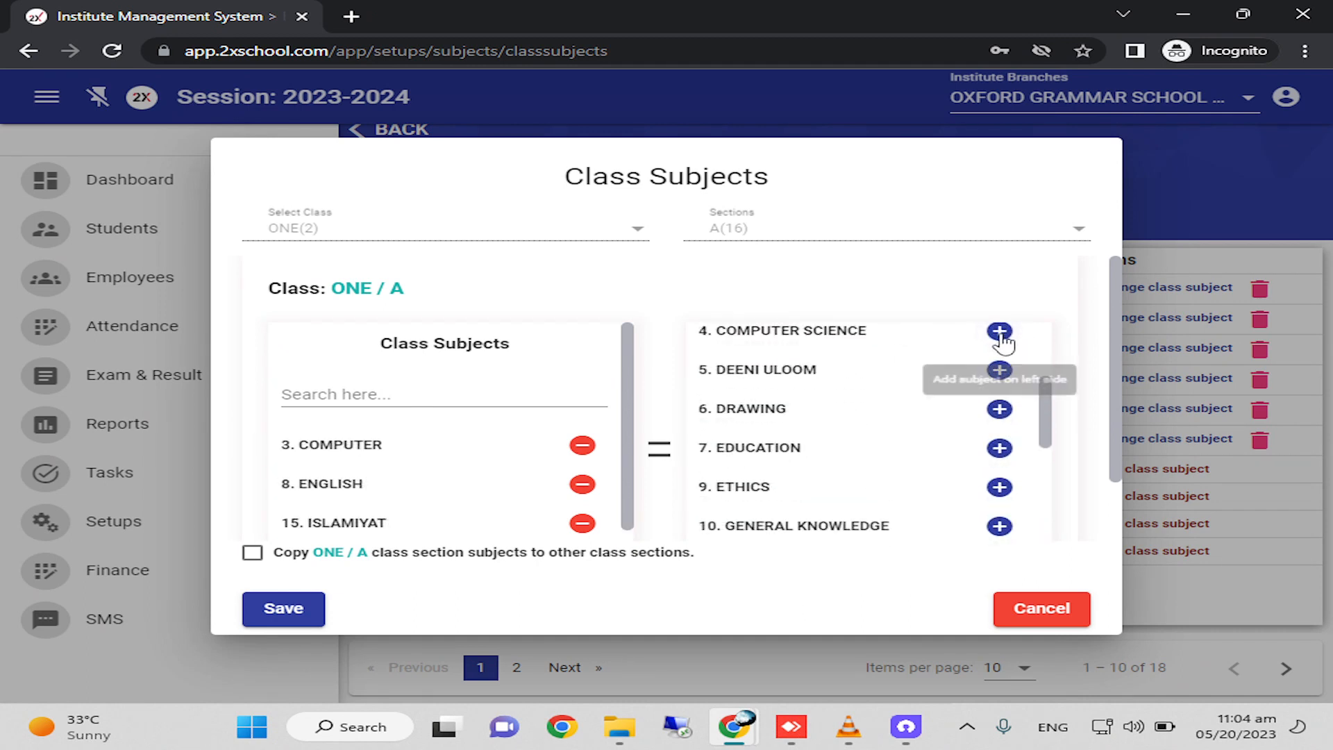
Add DRAWING to the subjects of class ONE, section A, and save the subject assignment.
scroll(908, 476, down, 3)
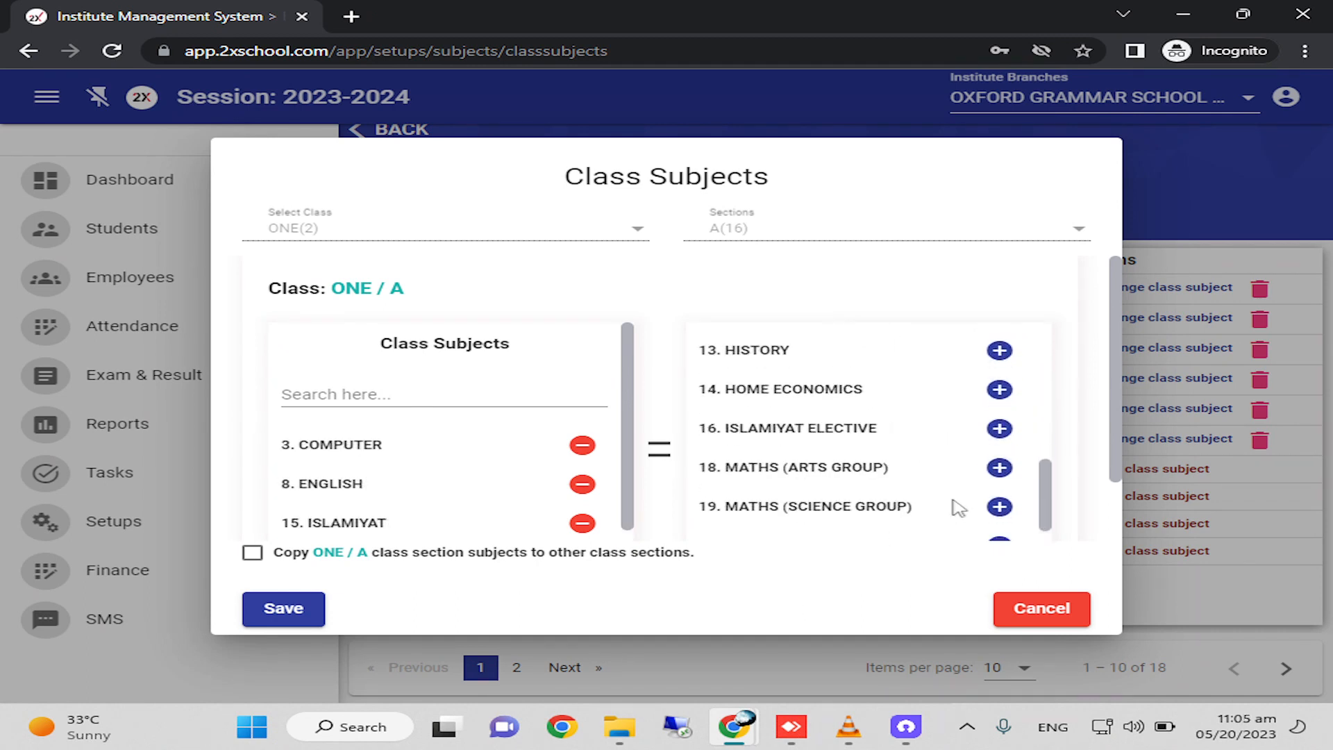
scroll(952, 503, up, 5)
scroll(912, 486, down, 3)
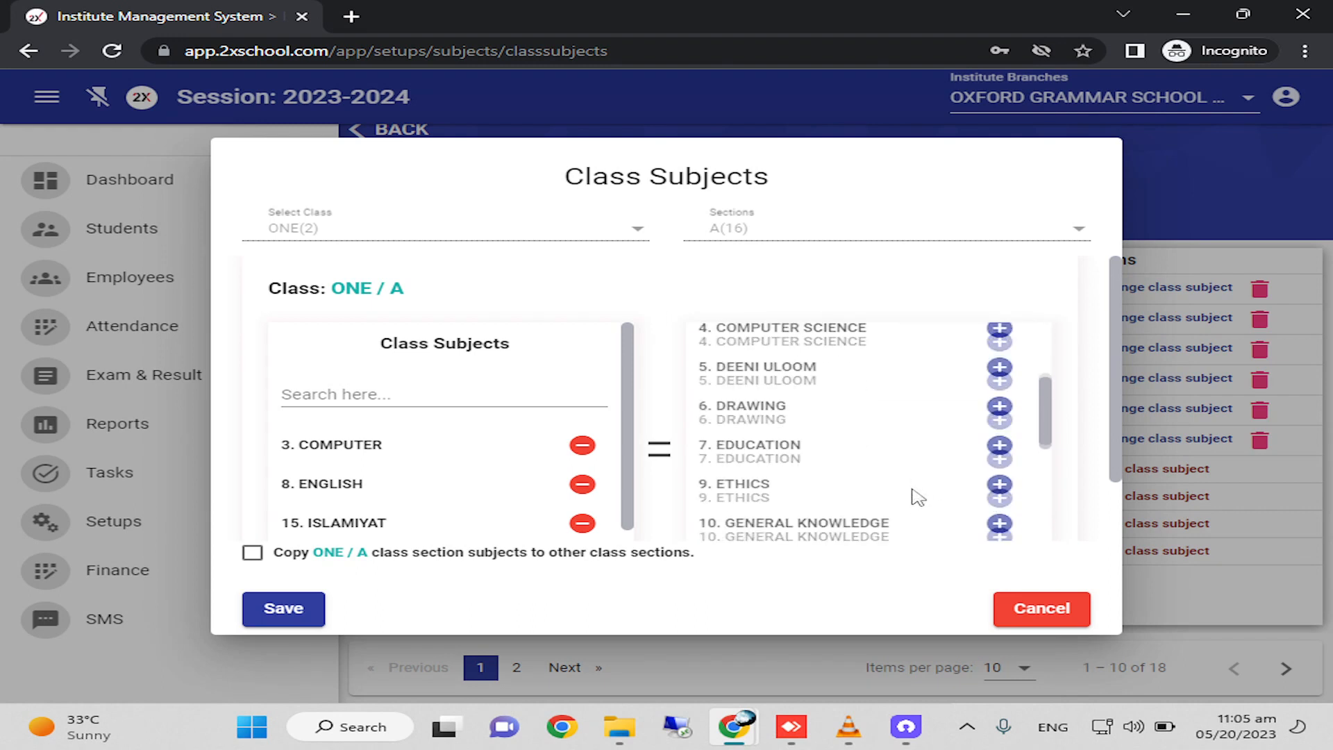
scroll(879, 479, down, 2)
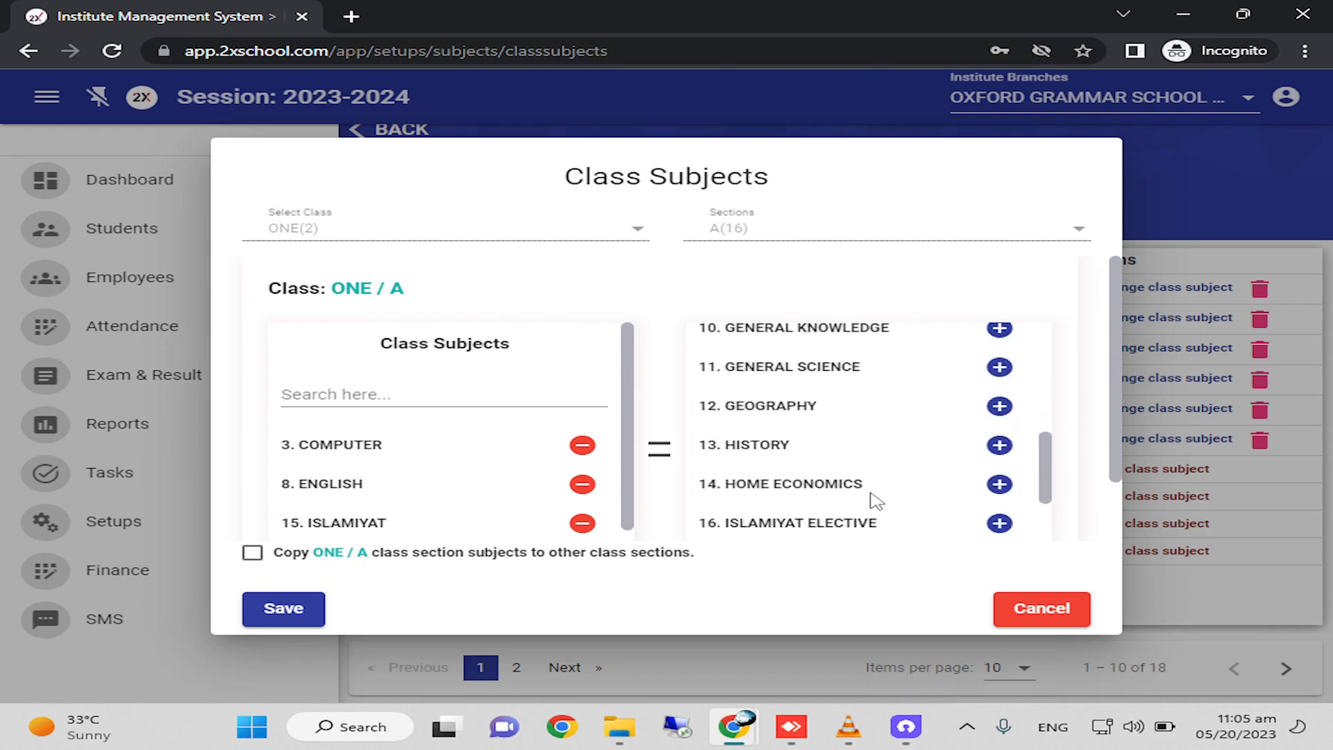
scroll(872, 506, up, 5)
click(999, 503)
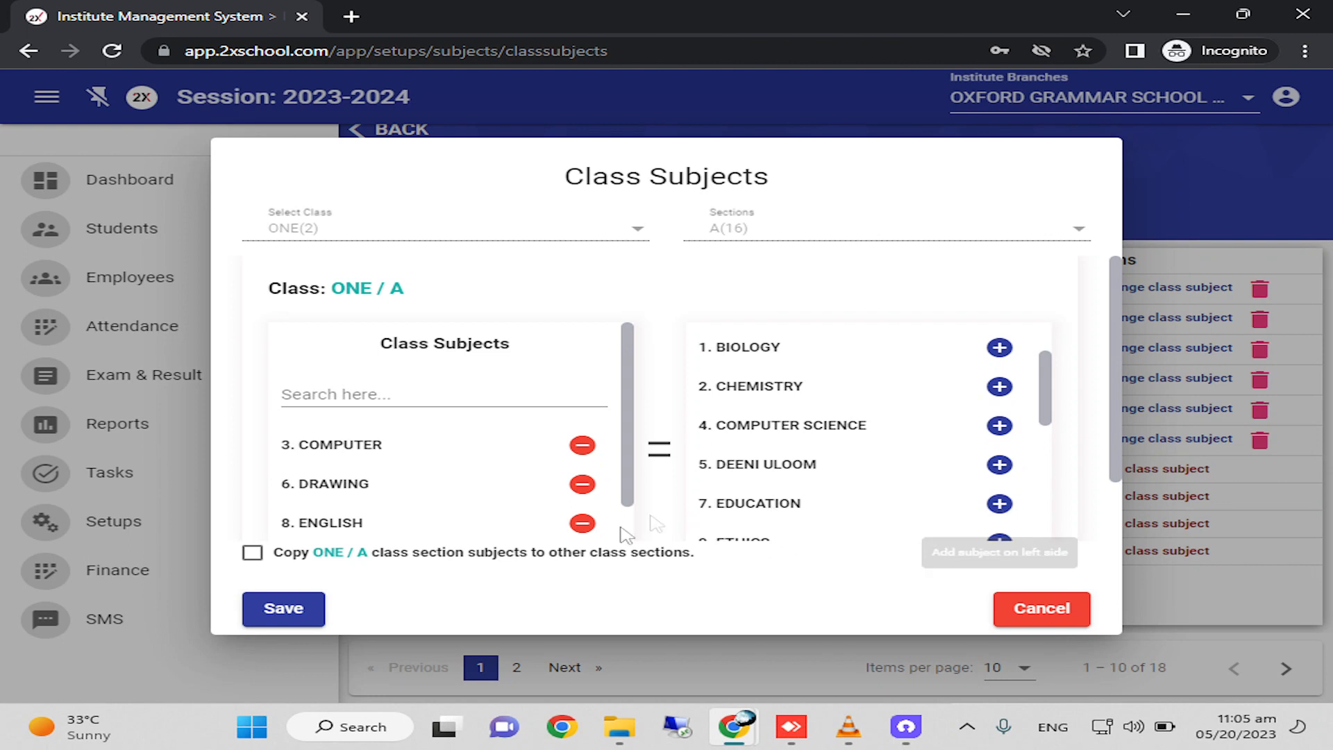
click(285, 610)
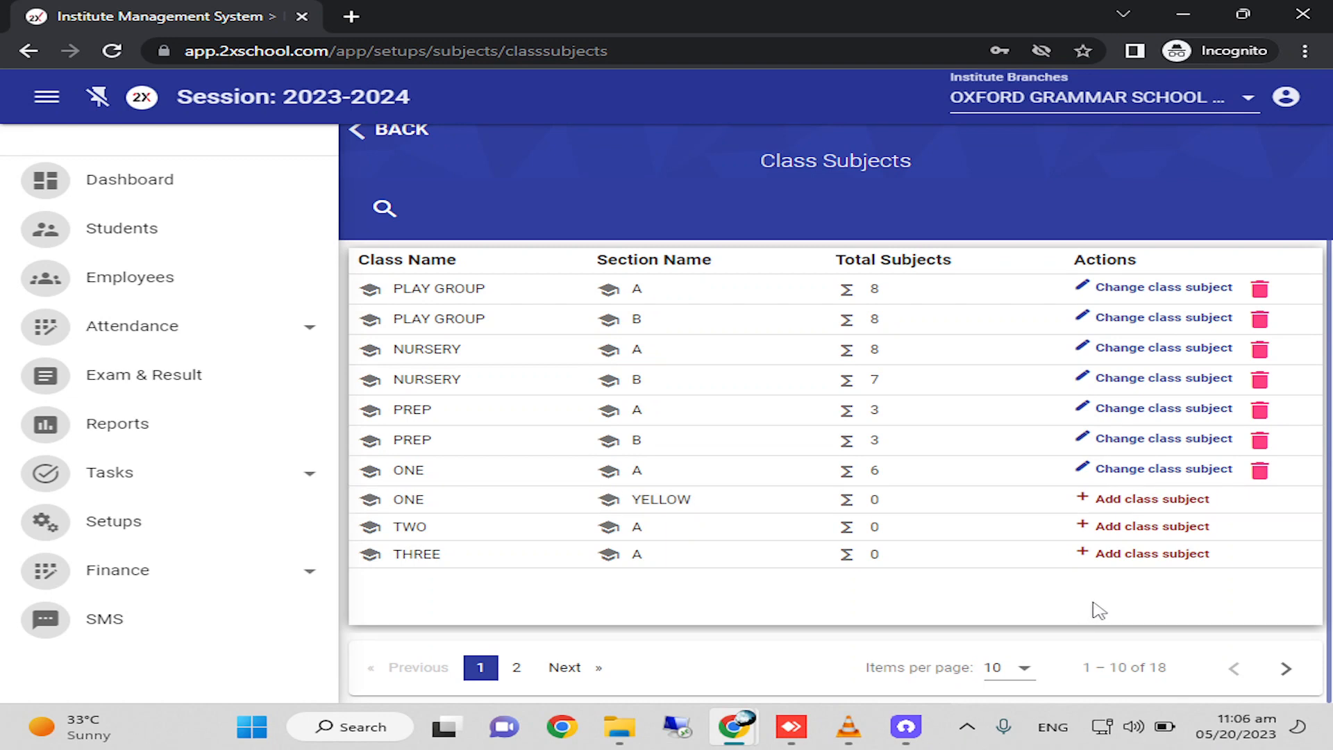
Reopen the subject assignment of class ONE, section A, remove COMPUTER and check the remaining class subjects.
click(1150, 510)
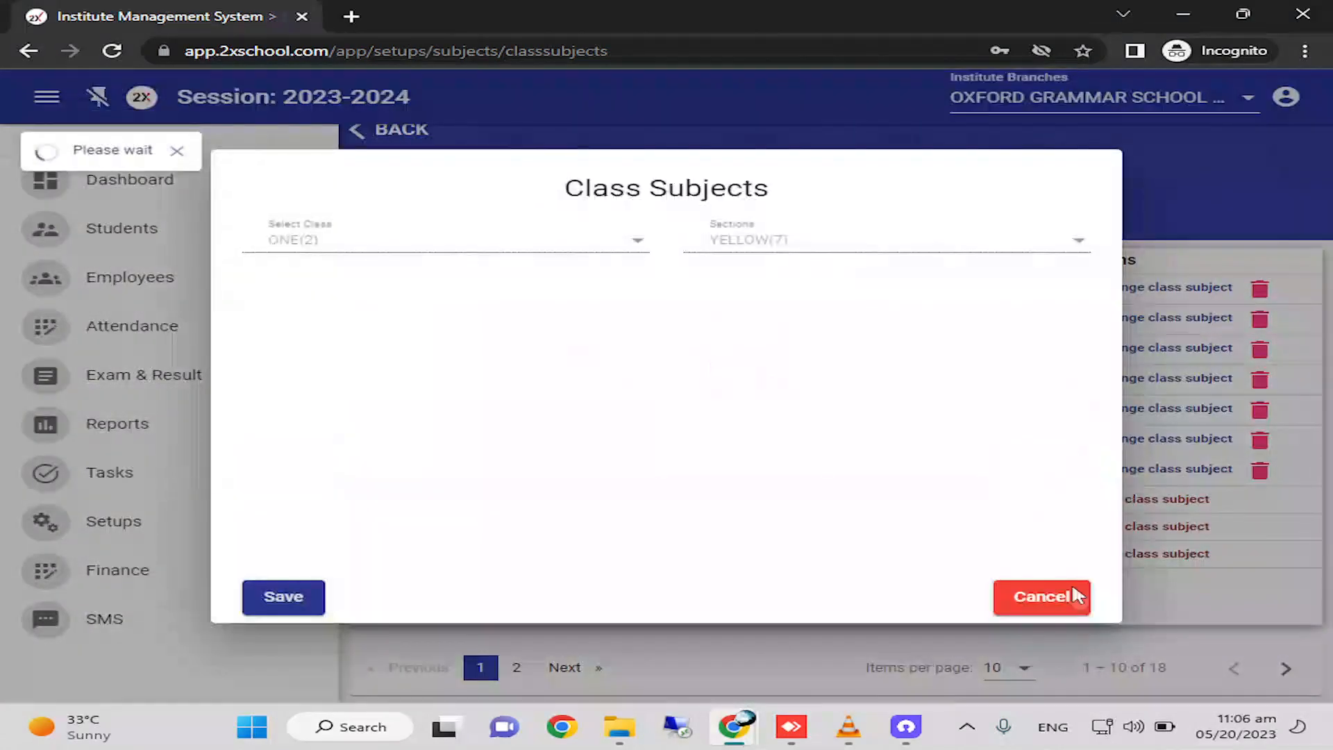
click(1052, 594)
click(1209, 472)
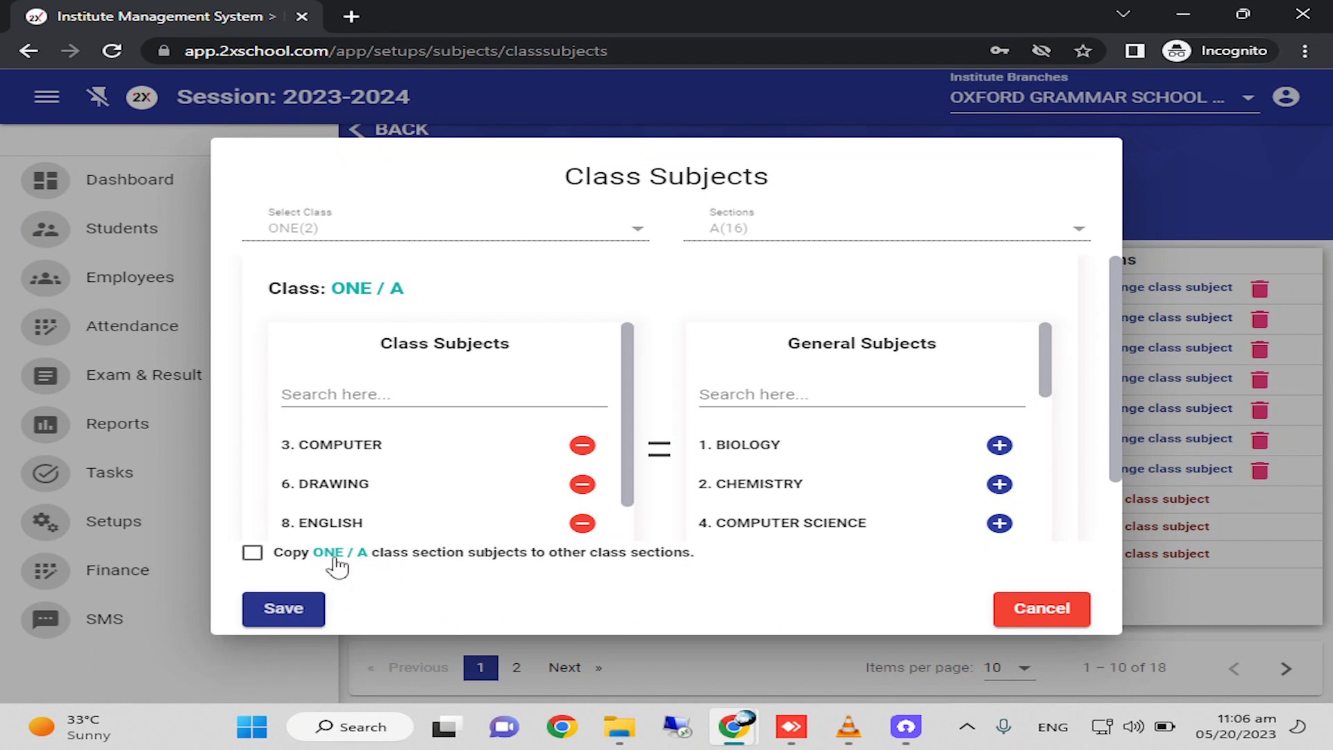
scroll(454, 489, down, 1)
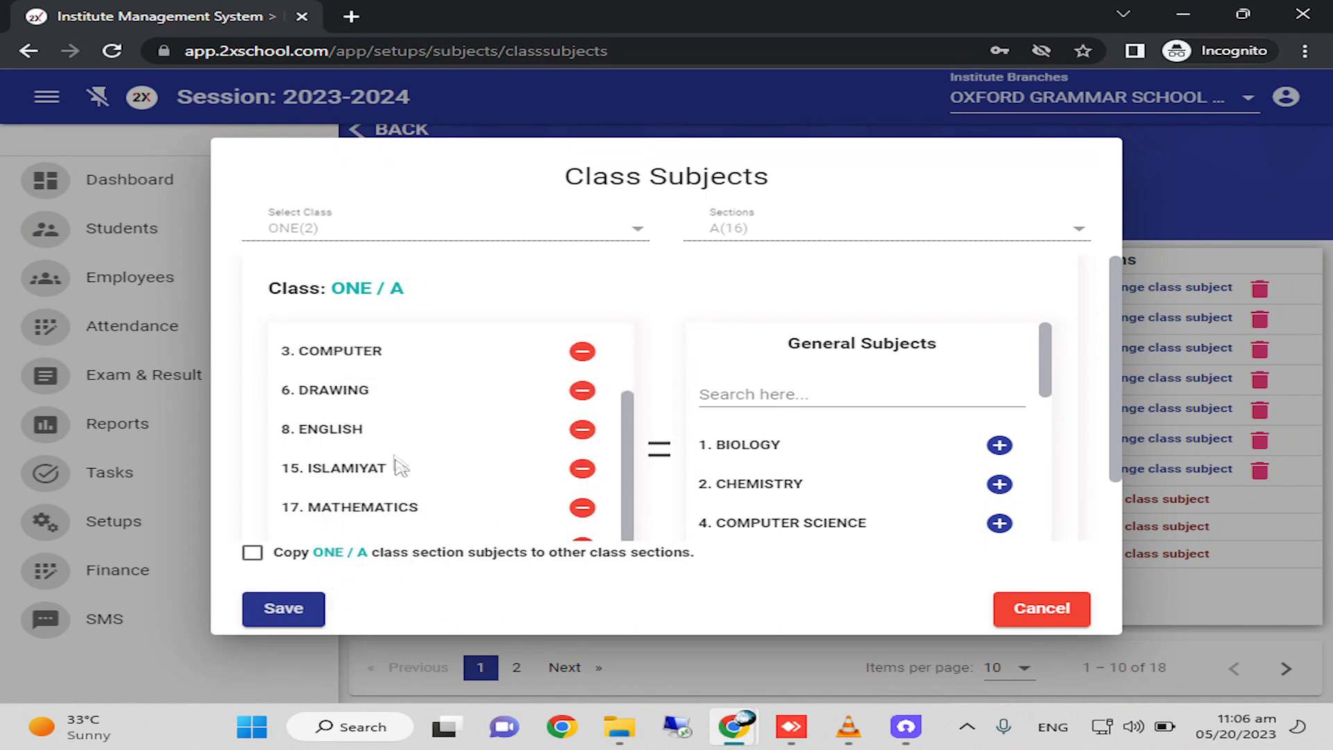
scroll(395, 410, up, 1)
scroll(396, 424, down, 2)
scroll(500, 382, up, 1)
click(582, 372)
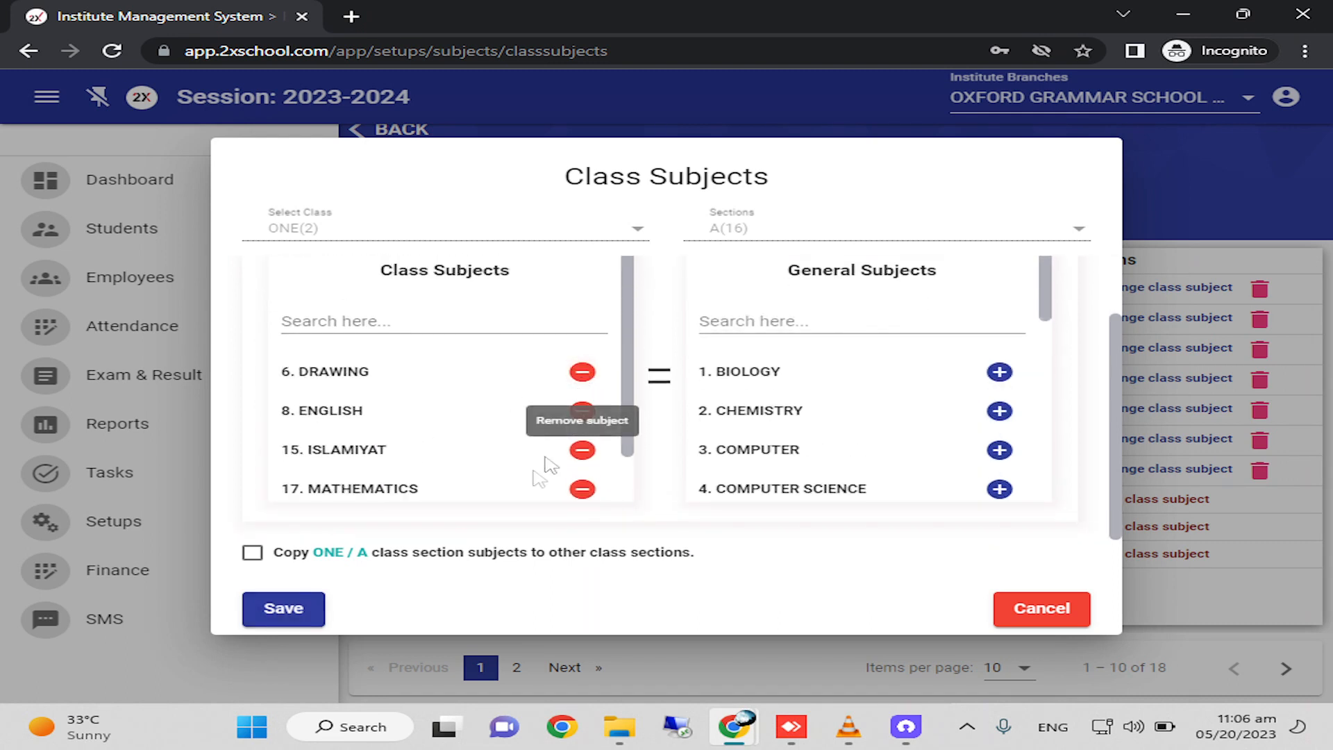
scroll(488, 425, down, 1)
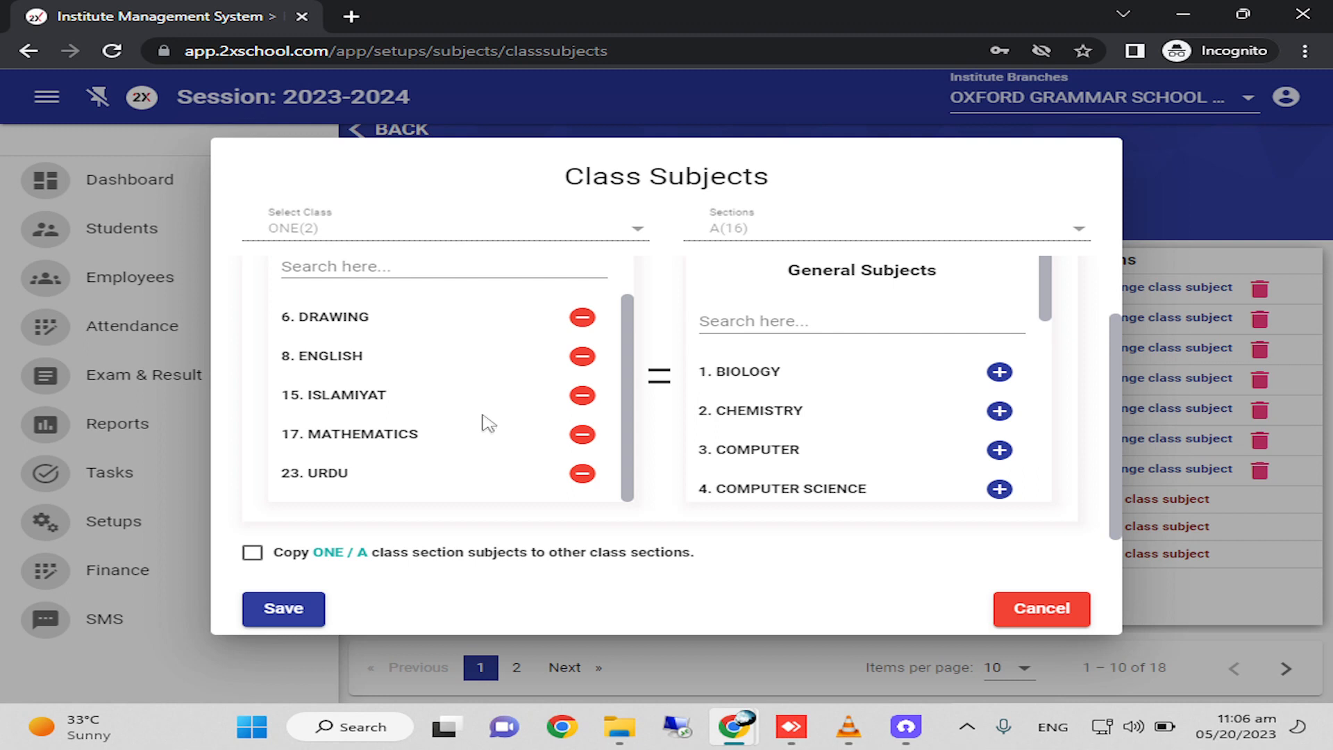
scroll(486, 457, up, 1)
scroll(480, 448, down, 1)
Enable copying the ONE / A subjects to other class sections and select ONE as the target class.
click(254, 553)
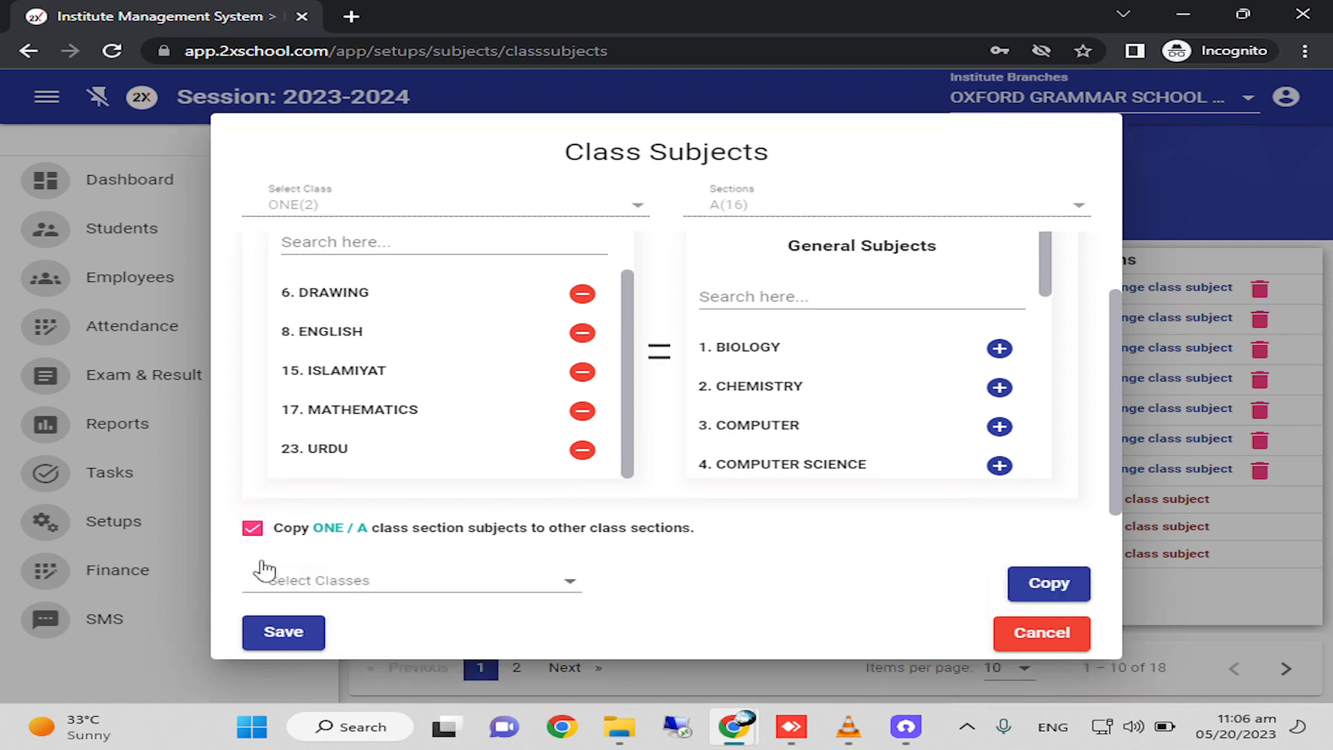
click(404, 584)
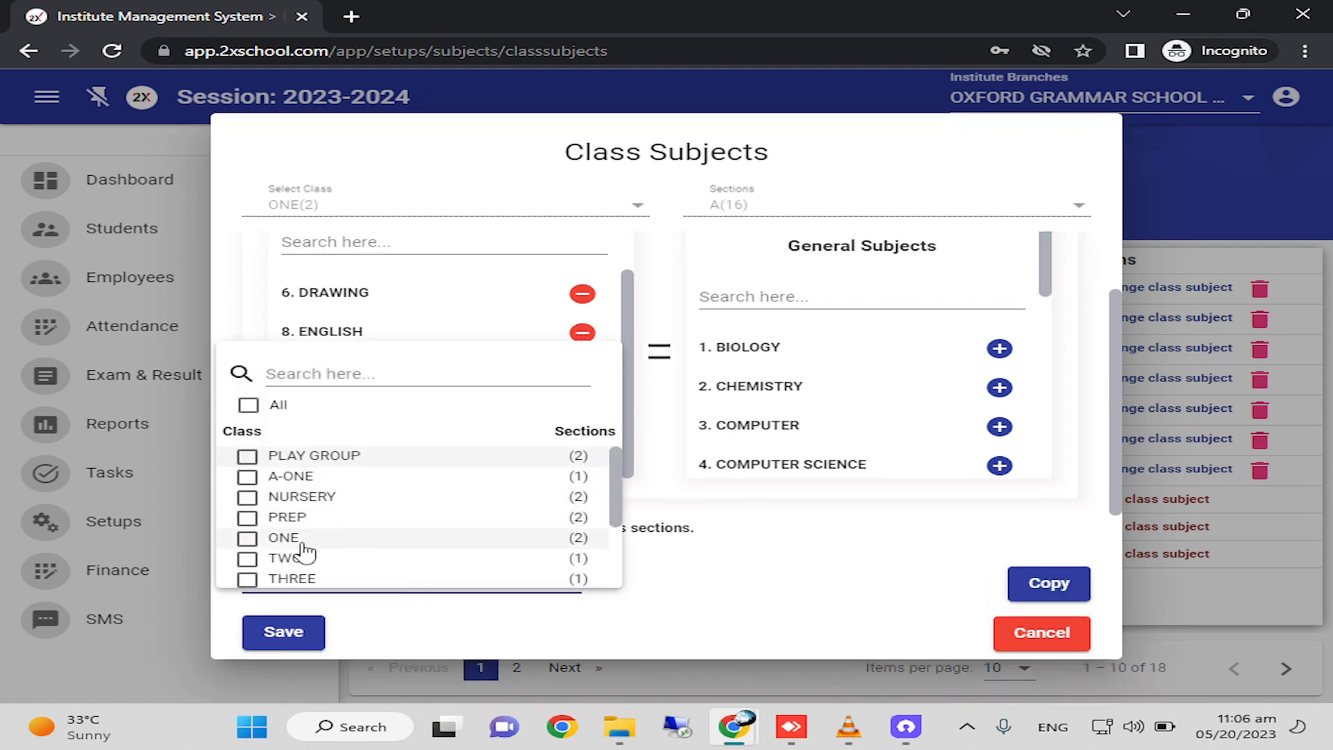
click(512, 645)
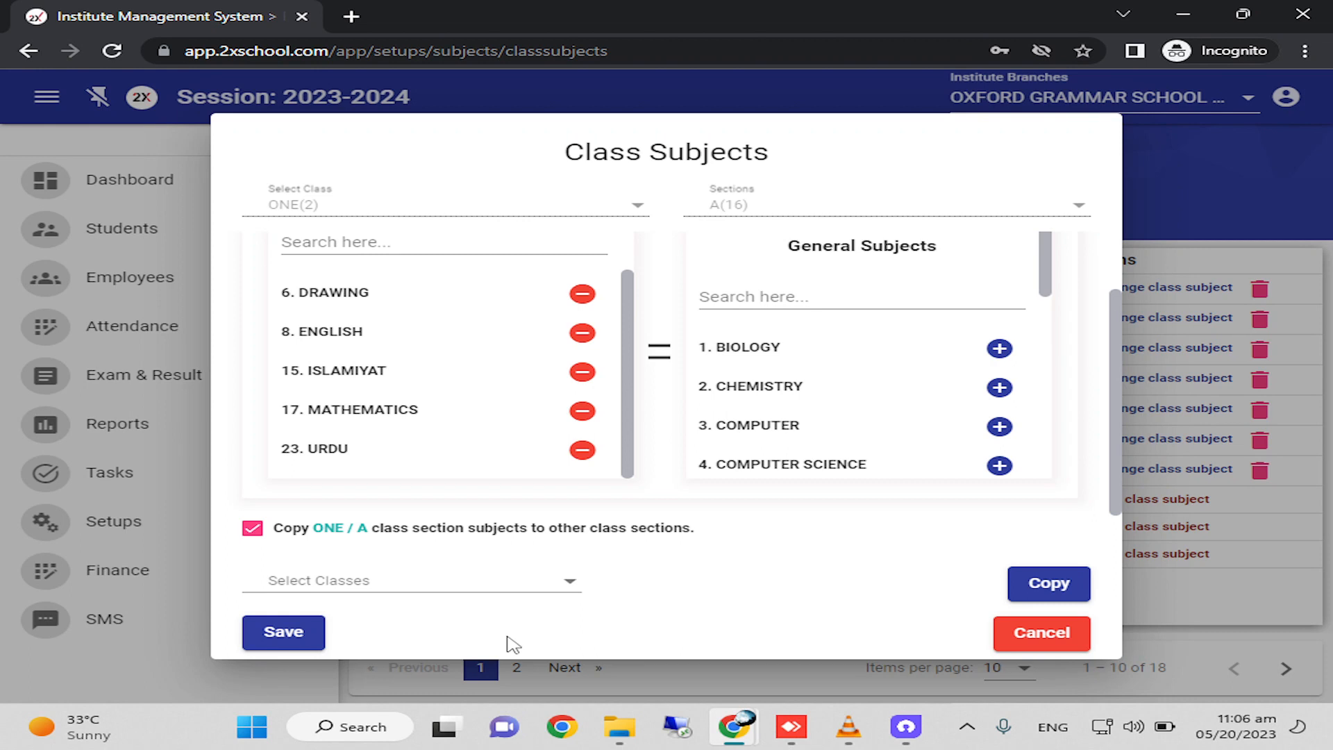
click(494, 591)
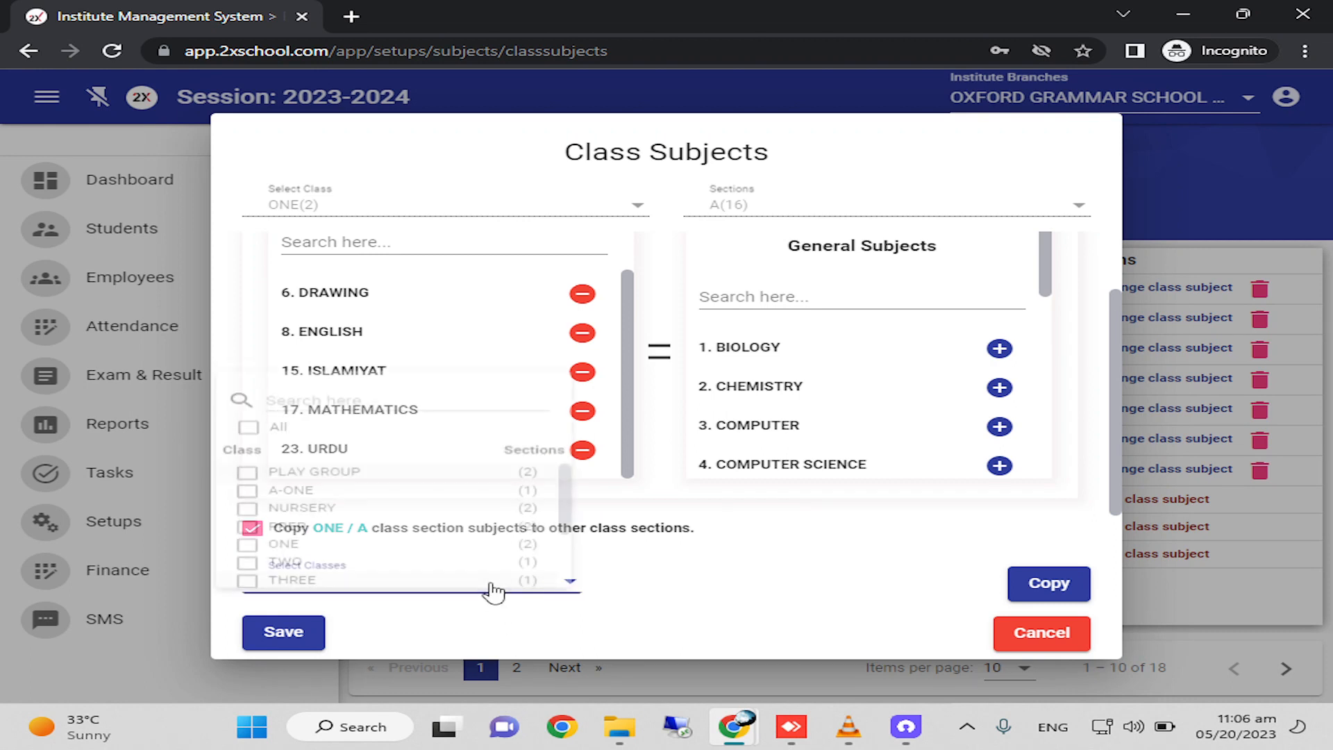
click(285, 546)
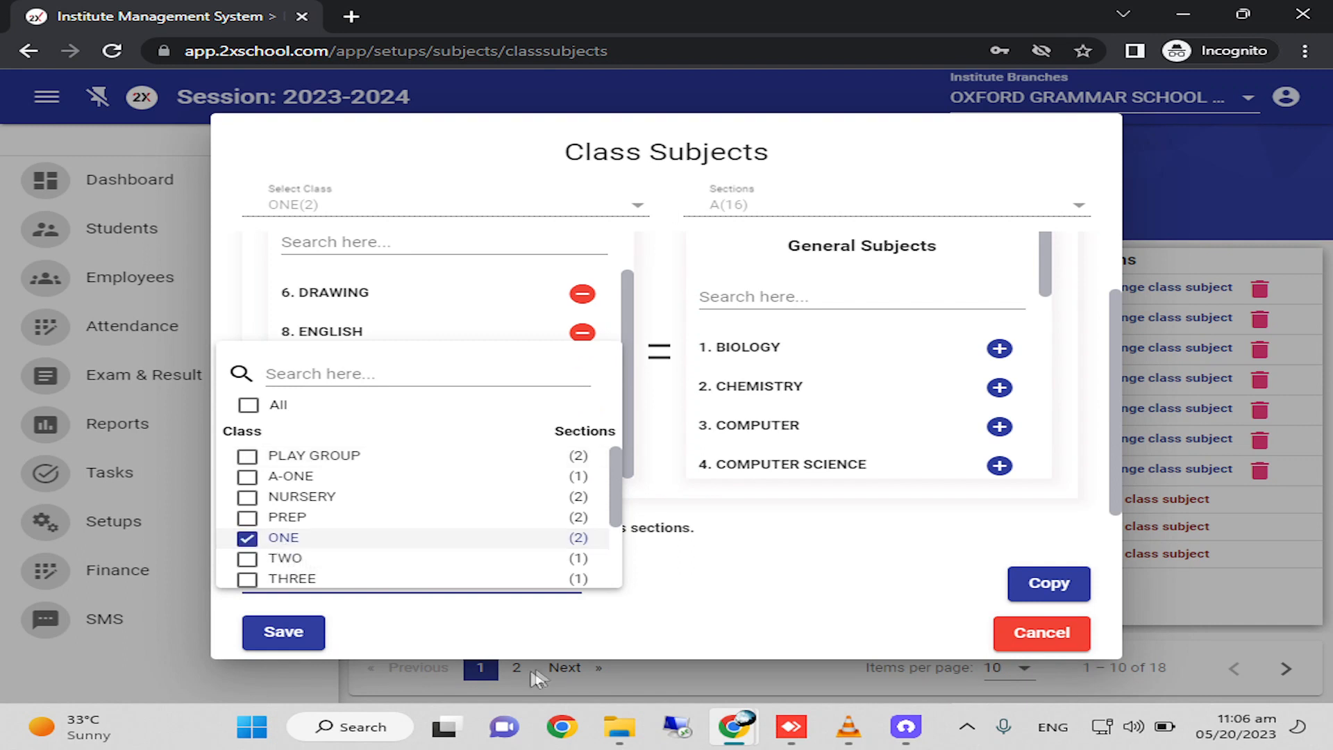
click(655, 604)
Select only the YELLOW section of class ONE as the target for the copied subjects.
click(715, 590)
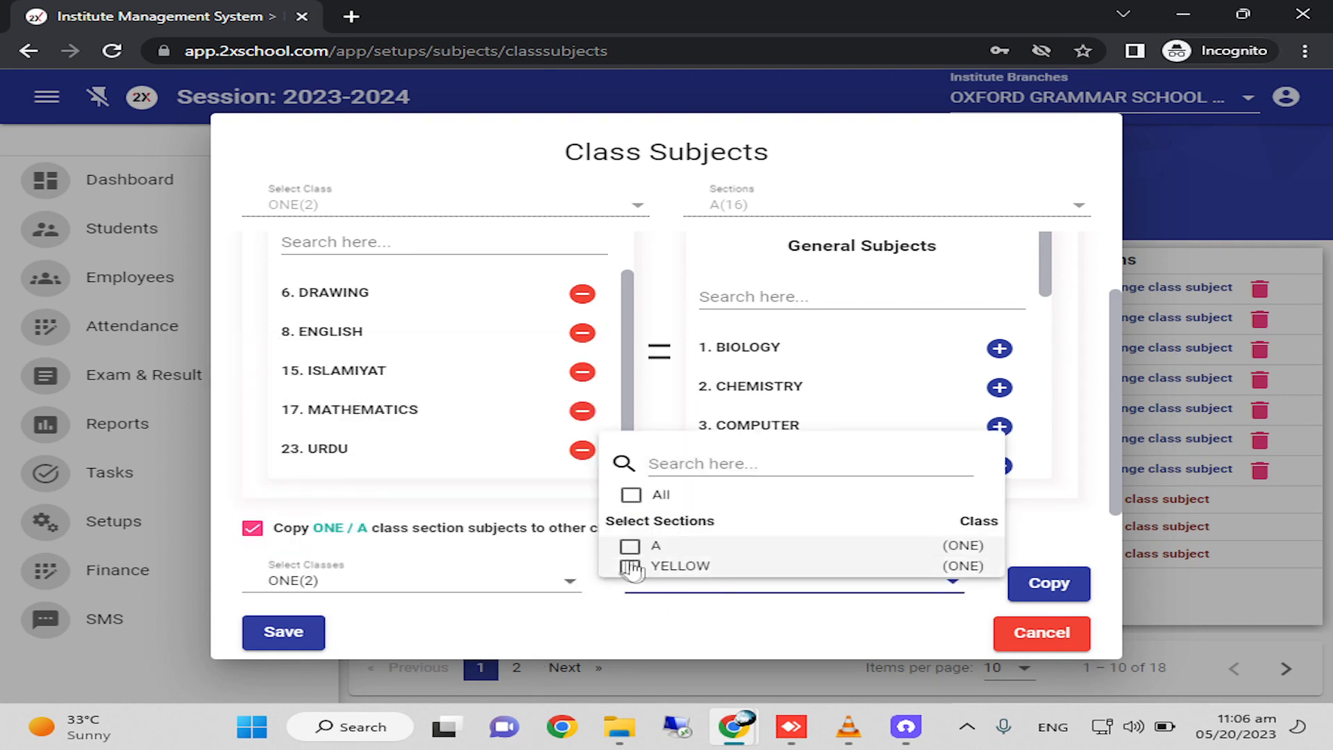
click(630, 497)
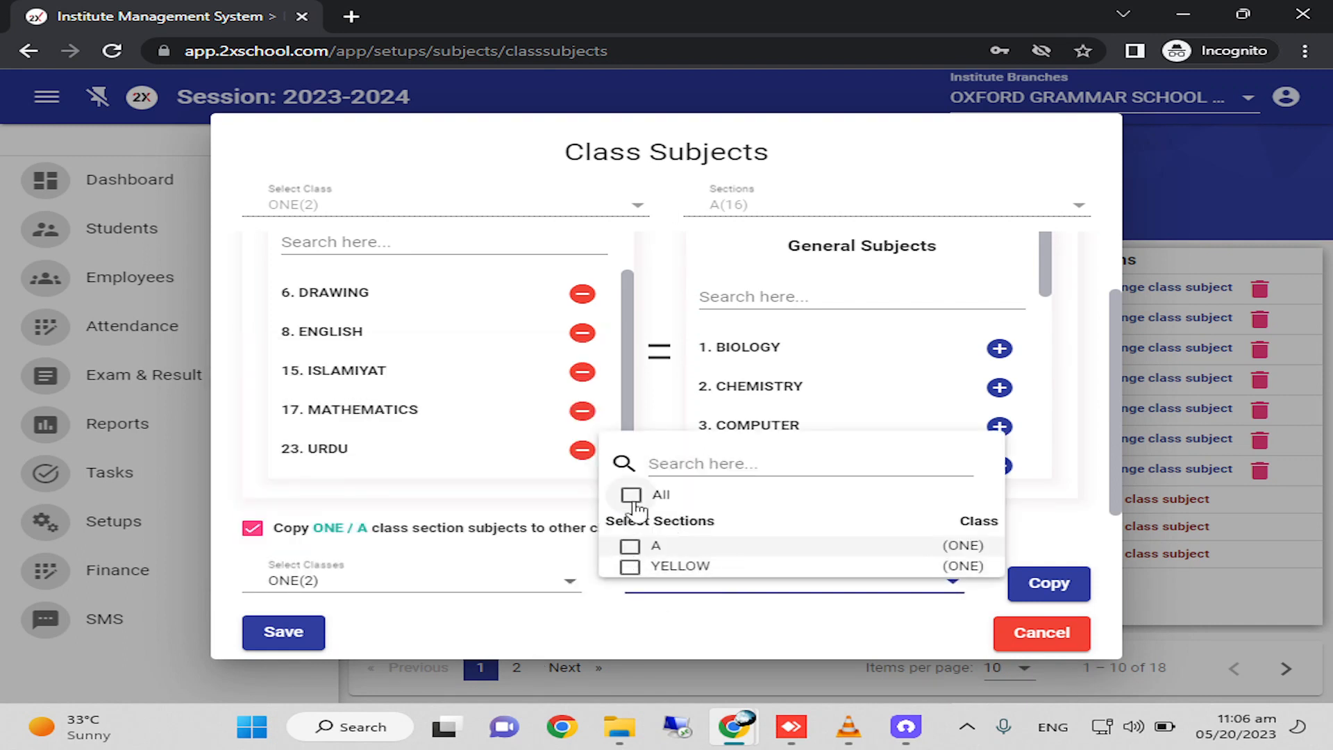
click(633, 584)
click(762, 592)
click(630, 545)
click(630, 566)
click(630, 546)
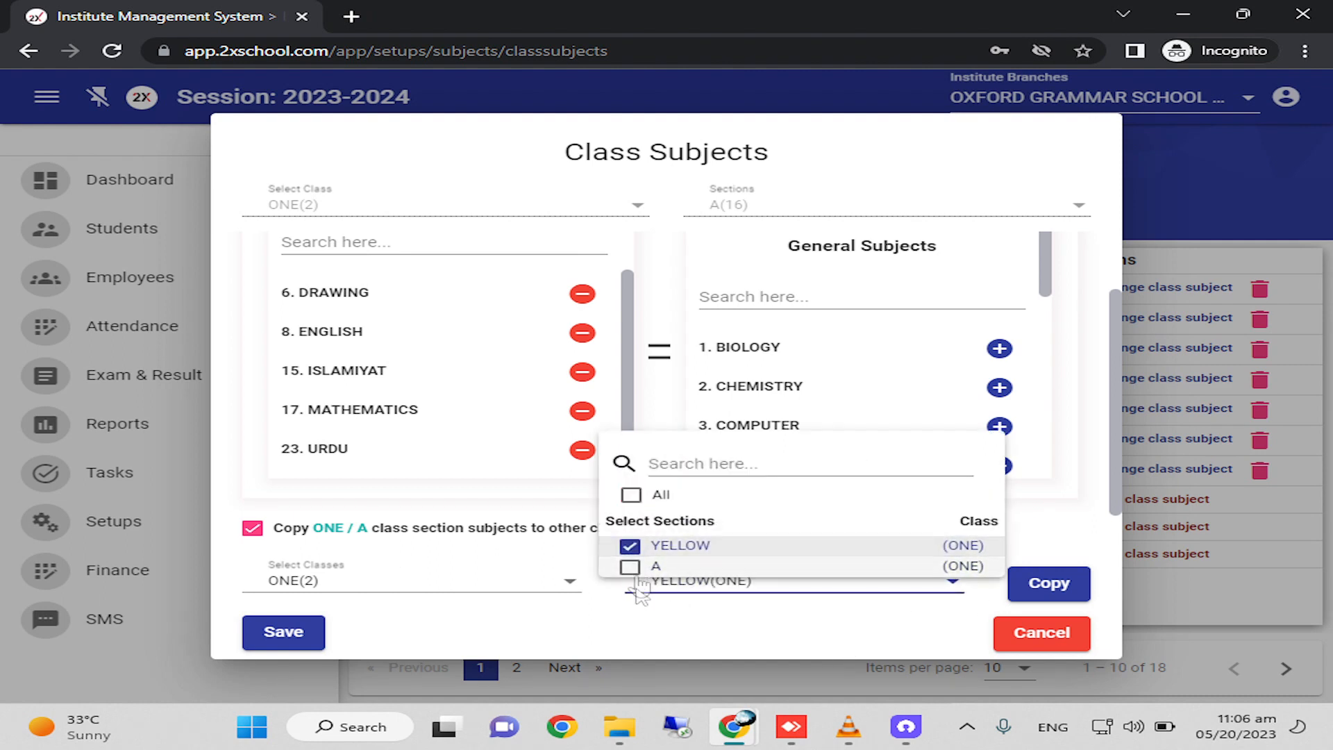
click(743, 633)
Copy the subjects to class ONE, section YELLOW, confirm the copy and save the class subjects.
click(1052, 585)
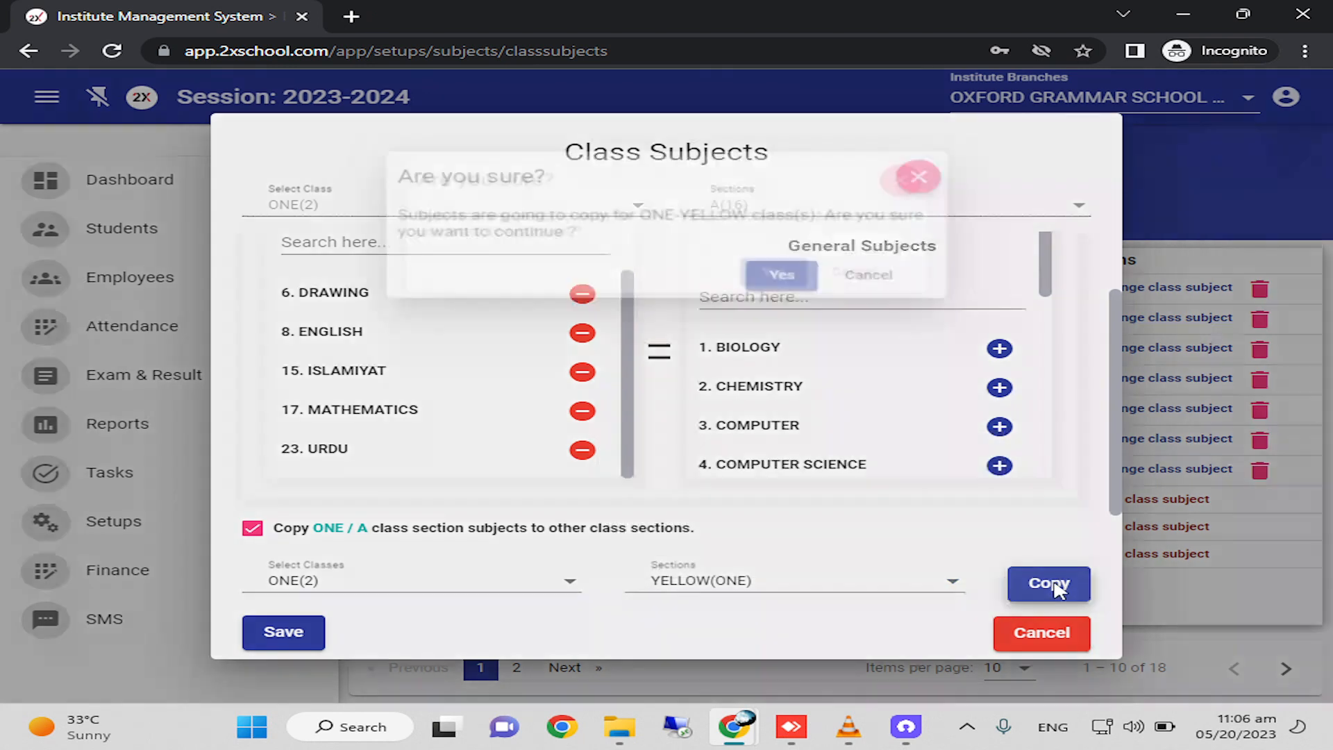
click(813, 291)
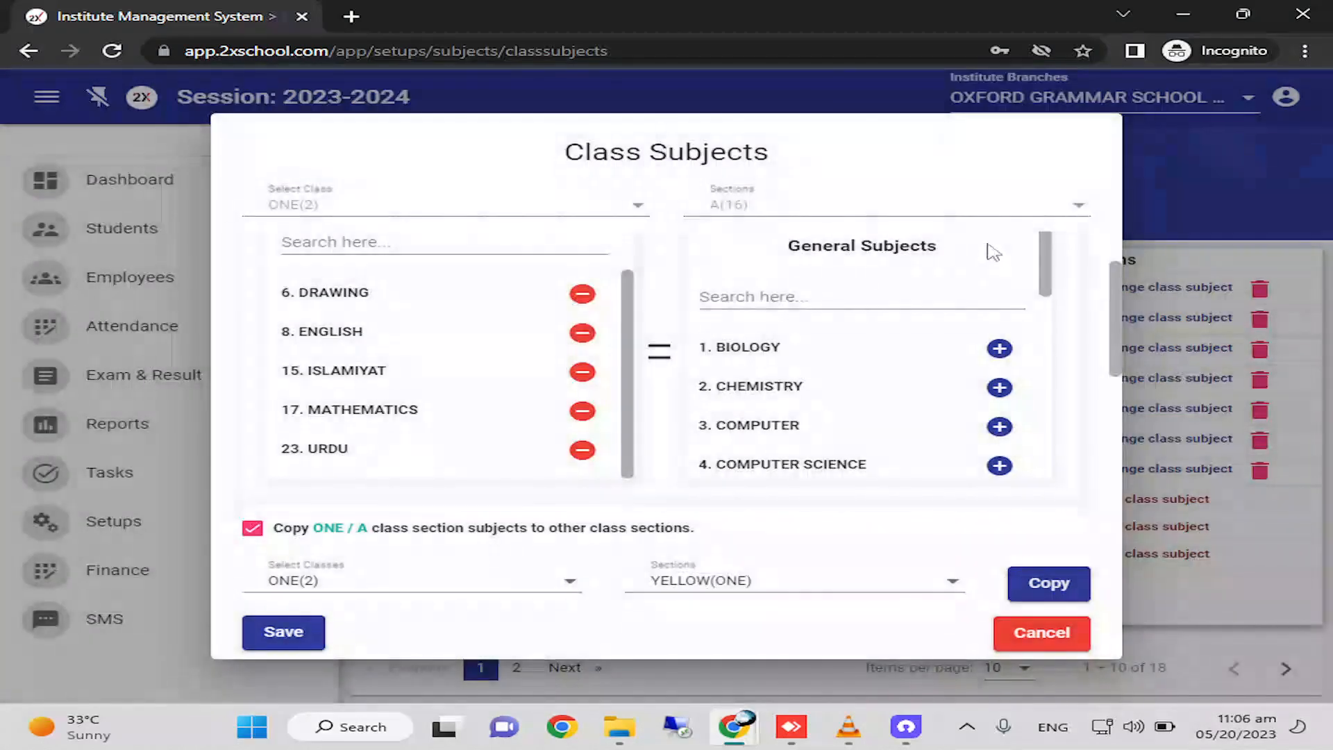
click(284, 633)
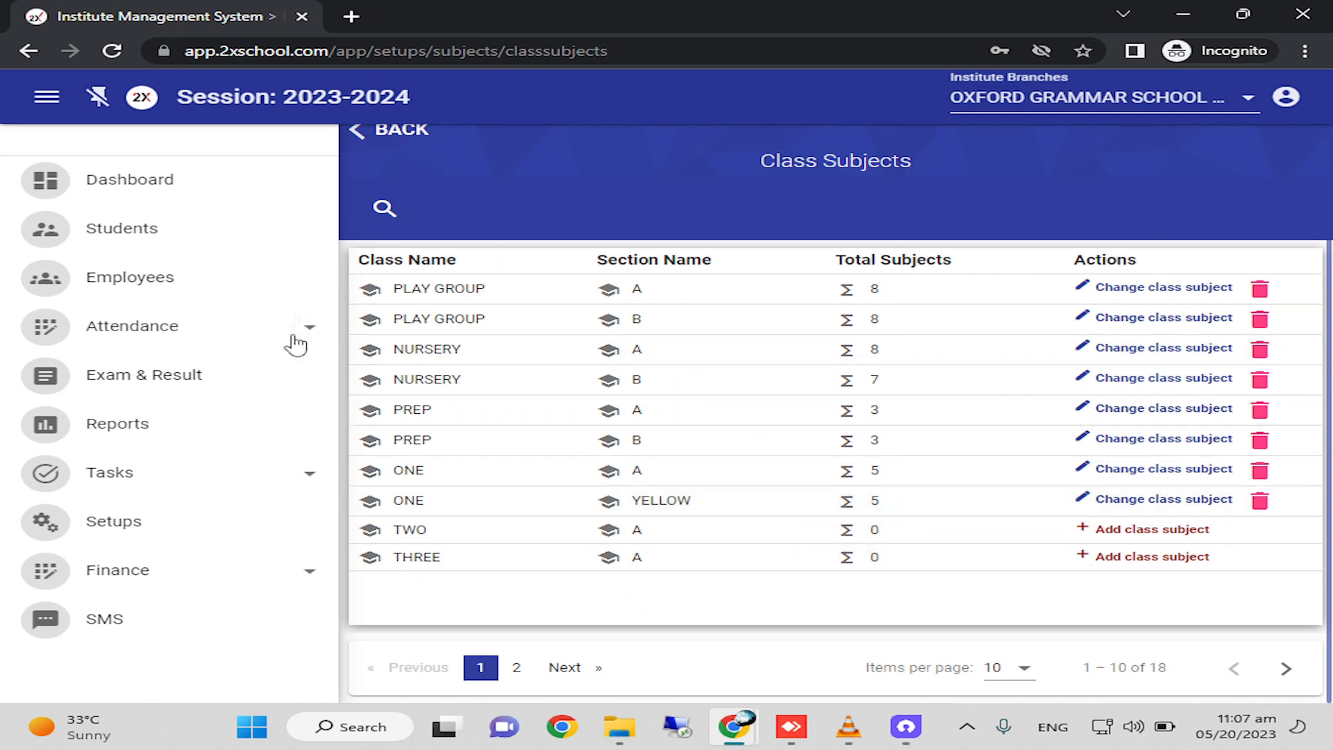
Go to the exam and result section with its list of terms and semesters.
click(235, 382)
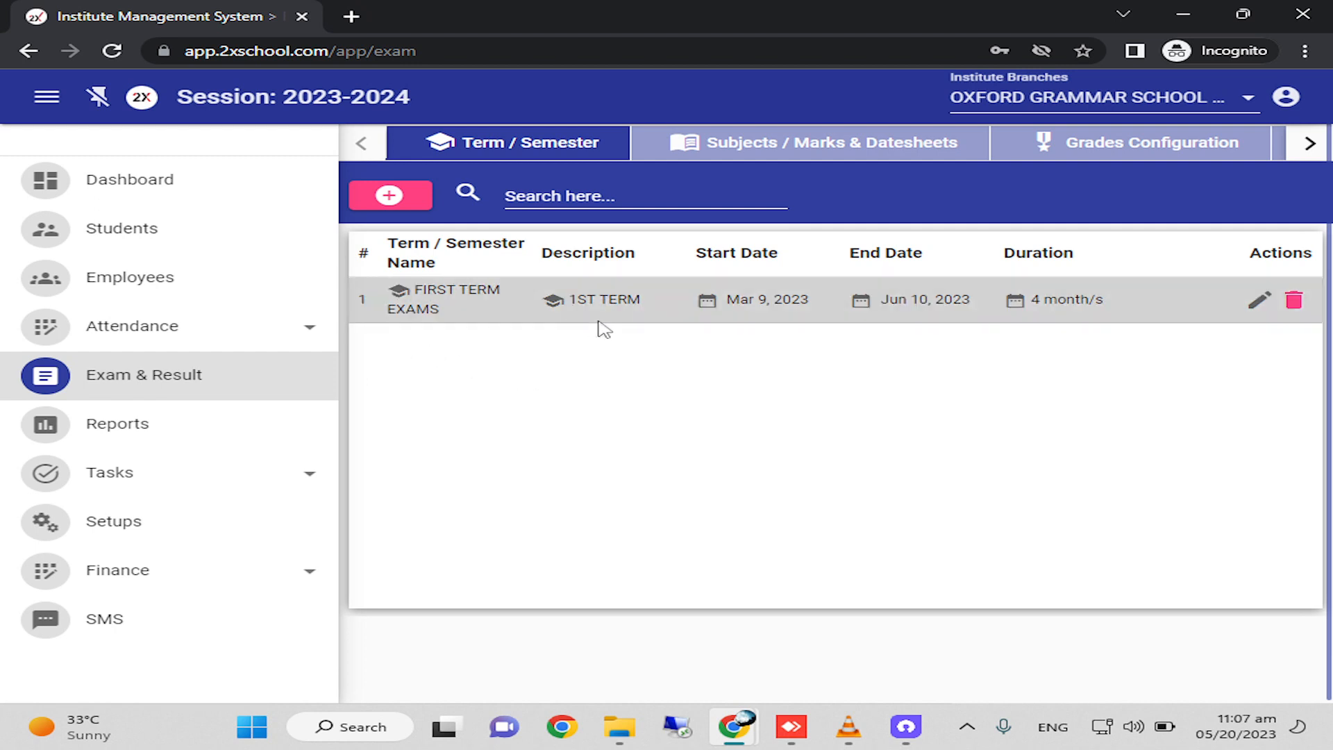
Fill in a new term form named 2ND SEMSETER EXAMS with description 2ND SEM, view its date fields and cancel it.
click(389, 197)
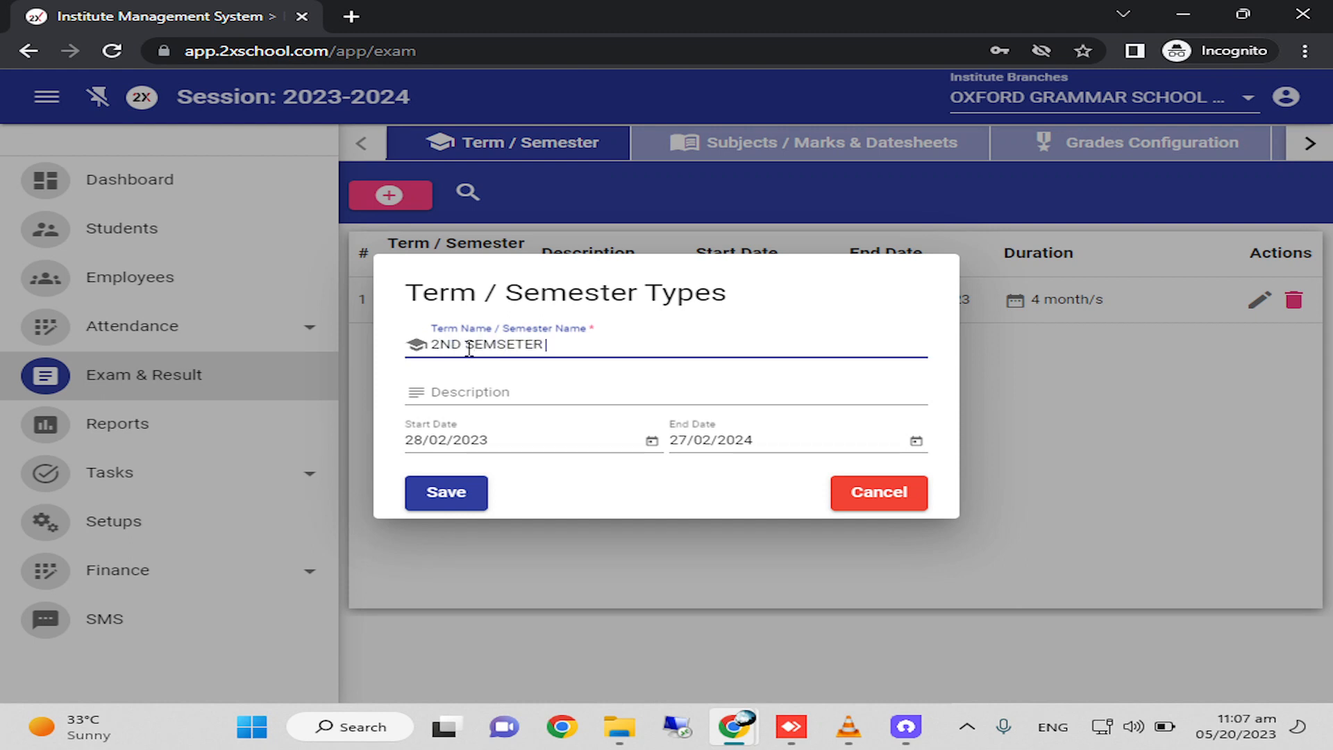
key(Tab)
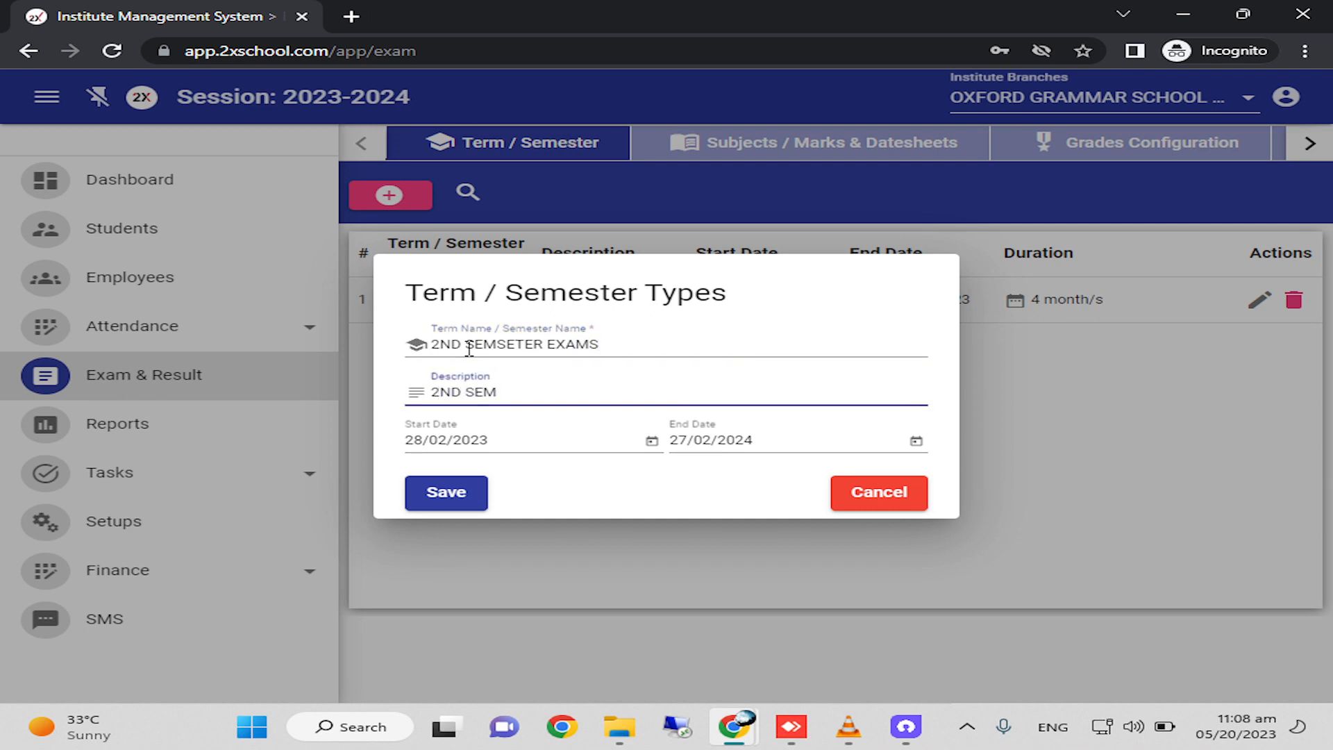
click(458, 450)
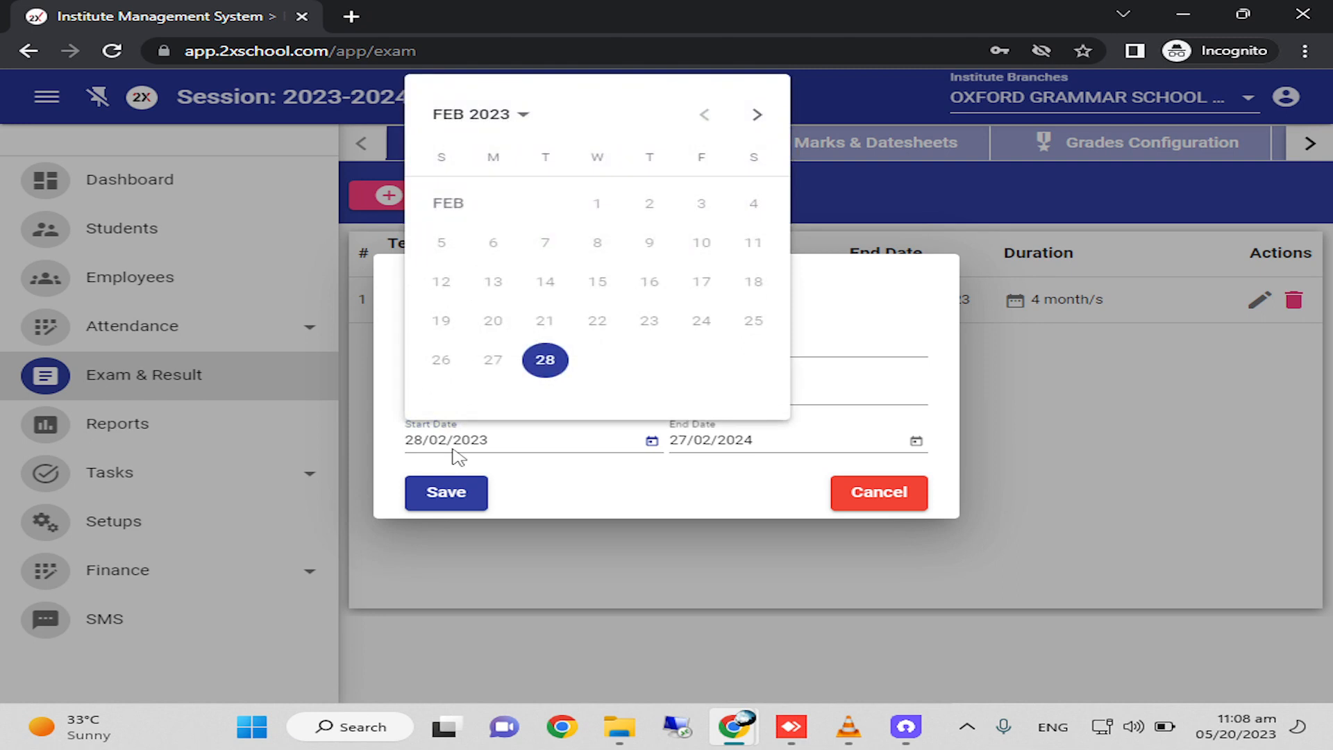
click(459, 462)
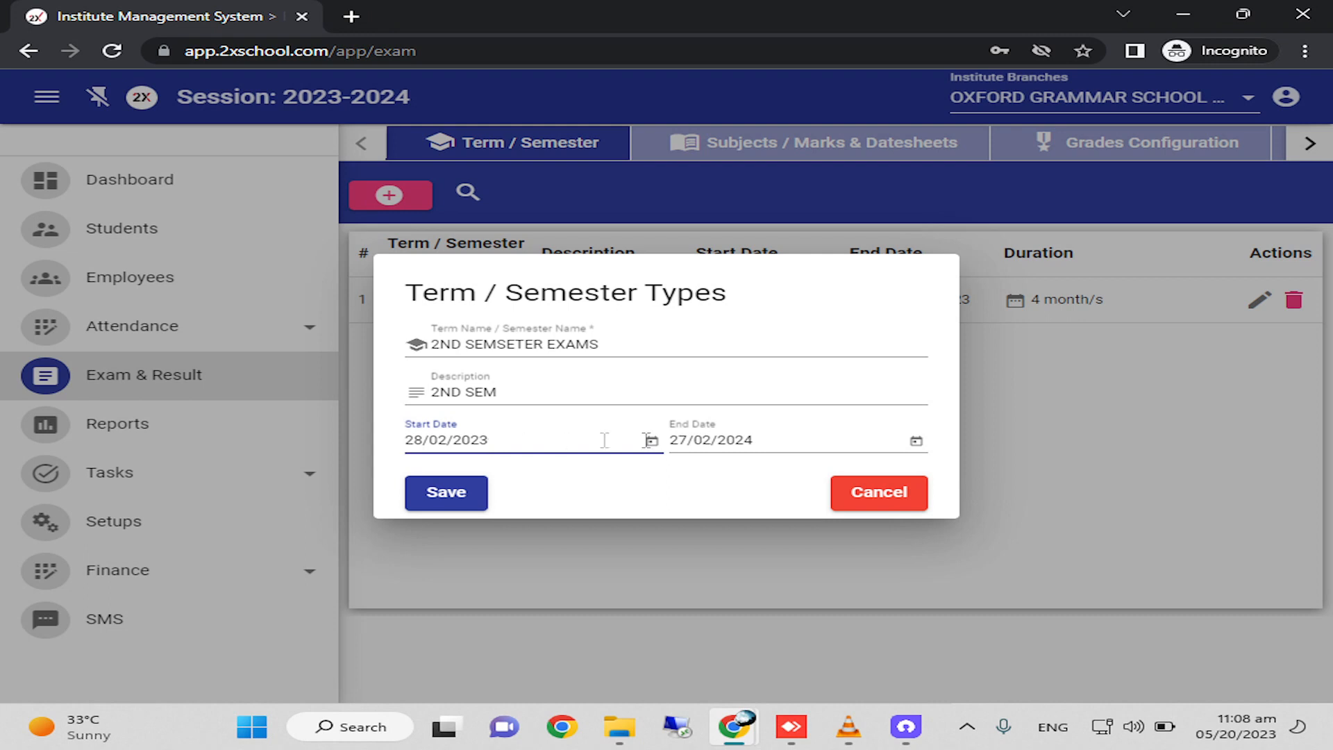
click(745, 445)
click(744, 443)
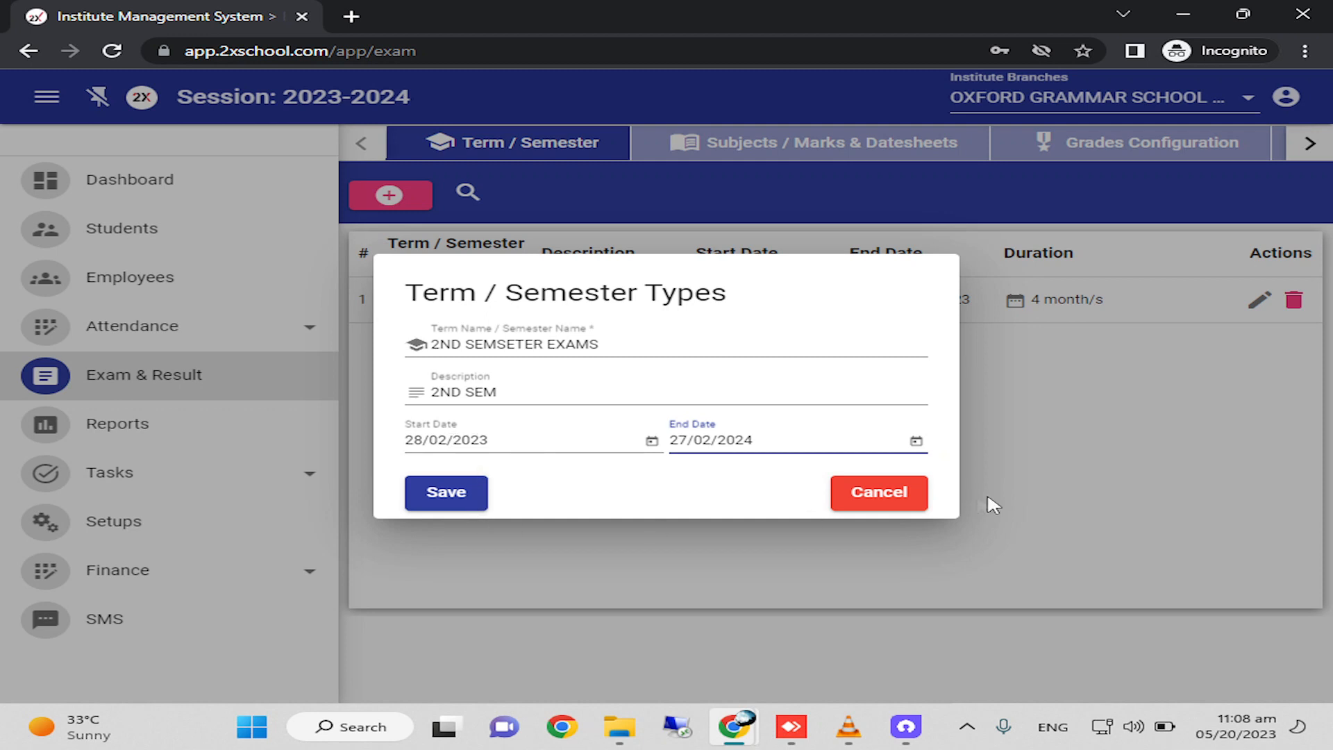
click(893, 491)
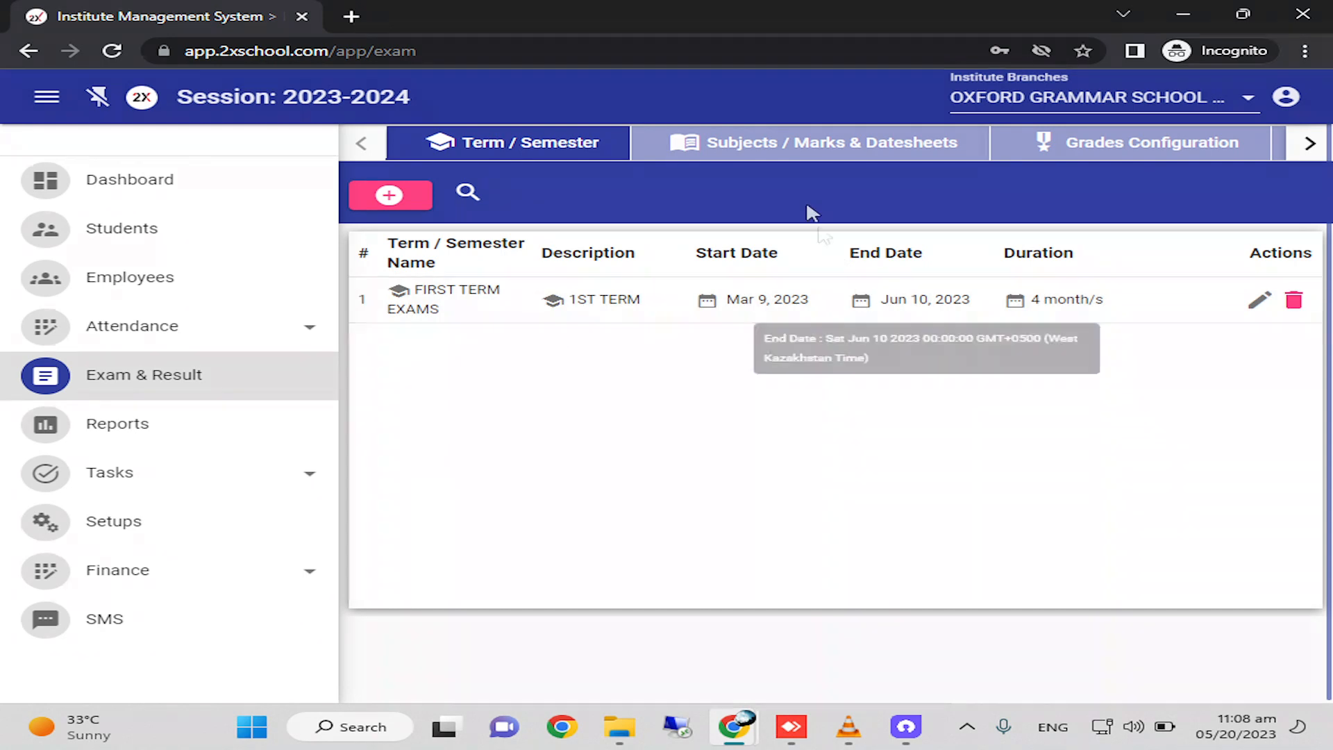
Look at the exam subjects, marks and datesheets list and return to the term list.
click(798, 153)
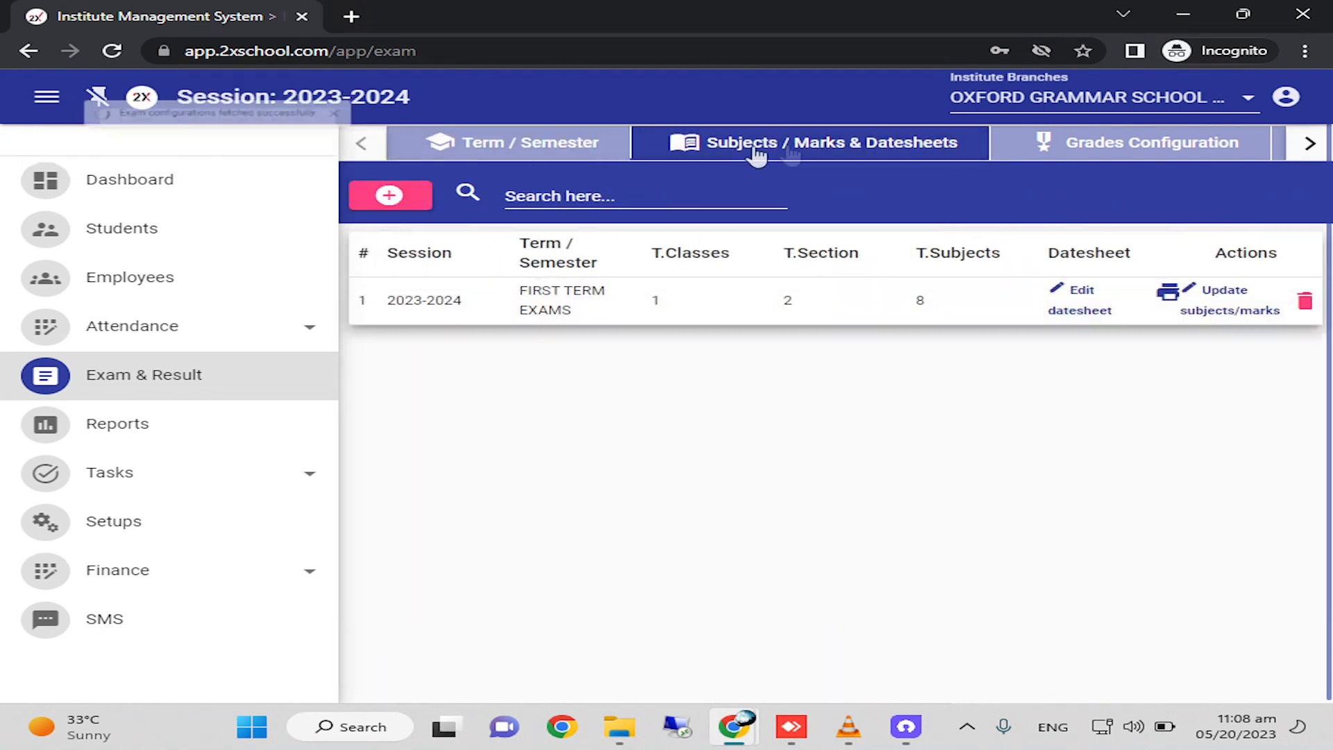
click(536, 150)
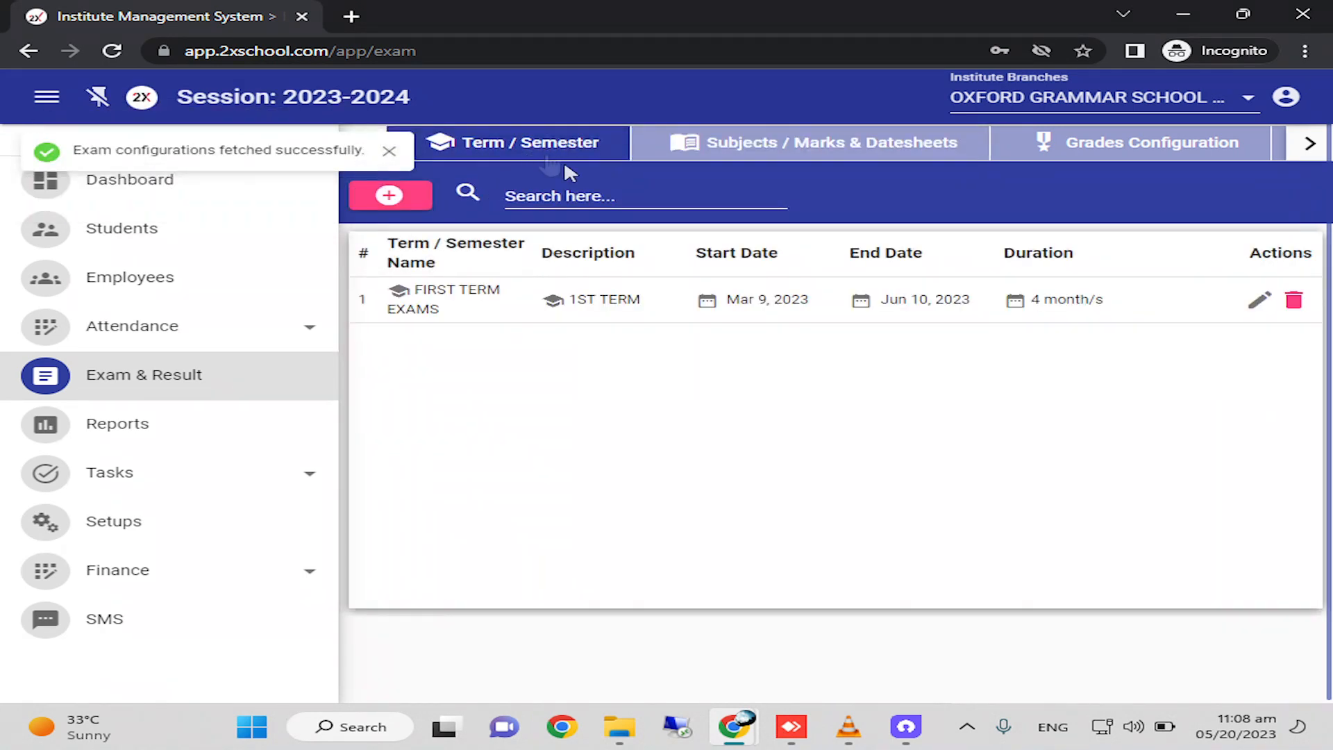
Open the FIRST TERM EXAMS subjects and marks configuration for editing and select all classes for it.
click(783, 163)
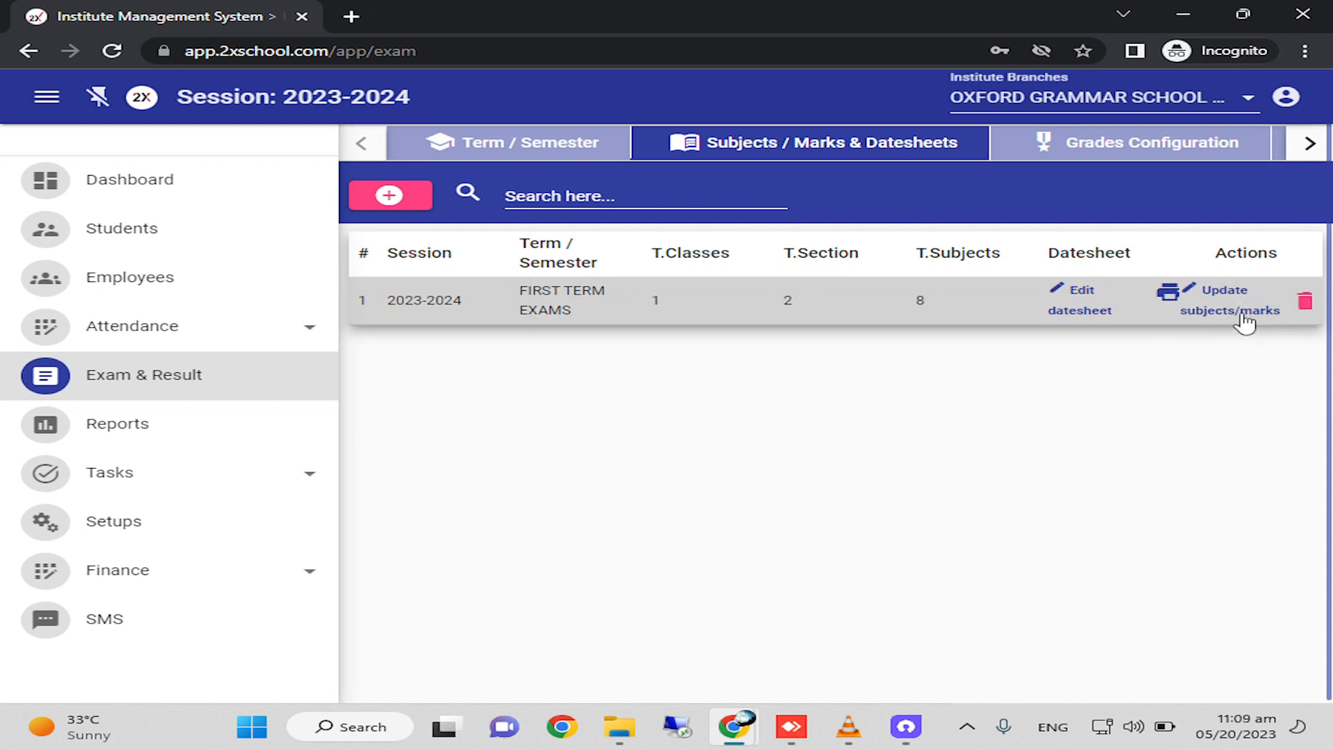
click(1225, 312)
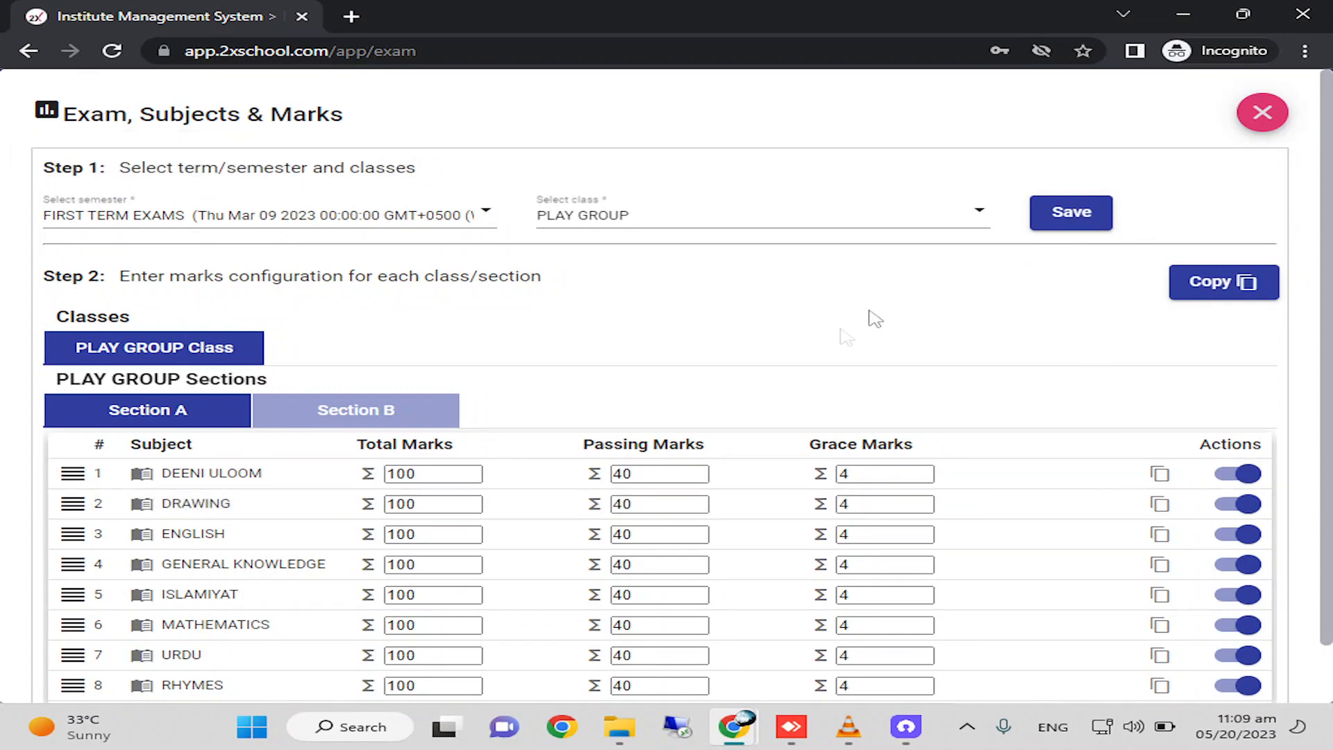
click(620, 217)
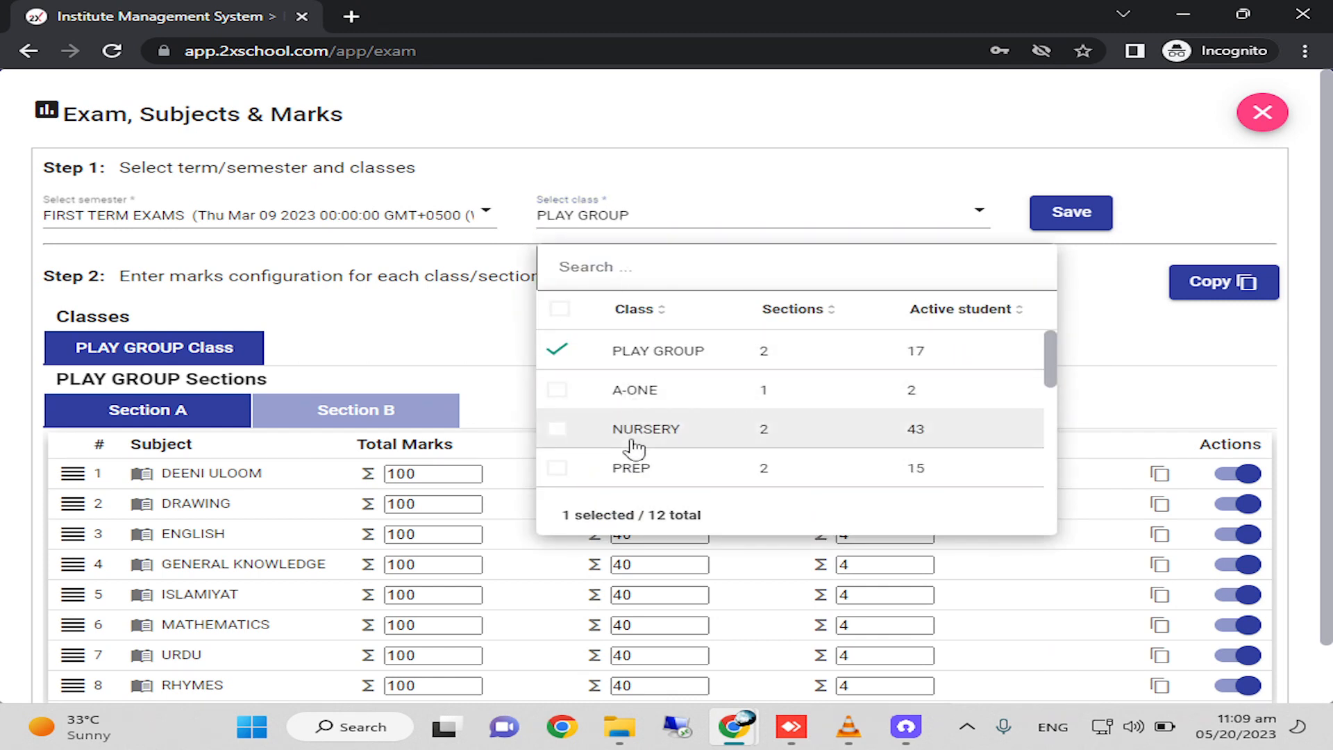
click(629, 440)
click(665, 479)
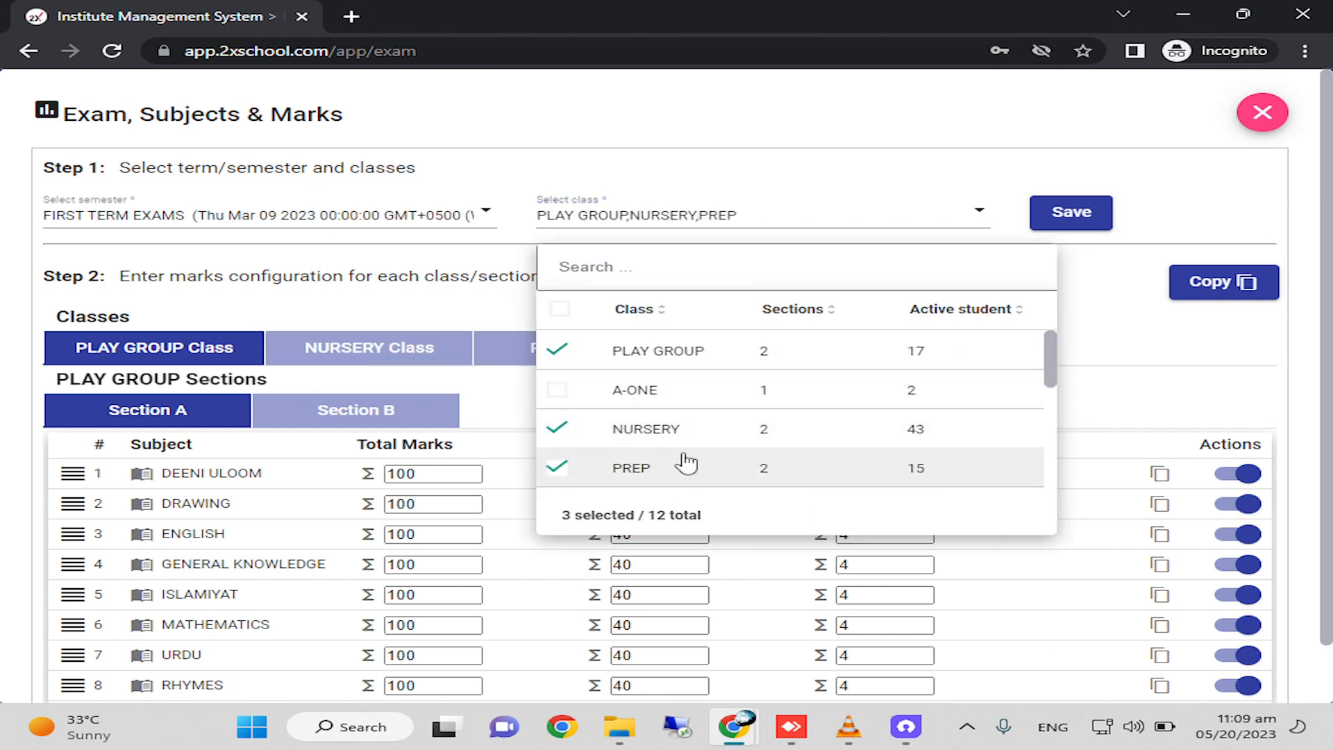
scroll(687, 461, down, 3)
click(567, 316)
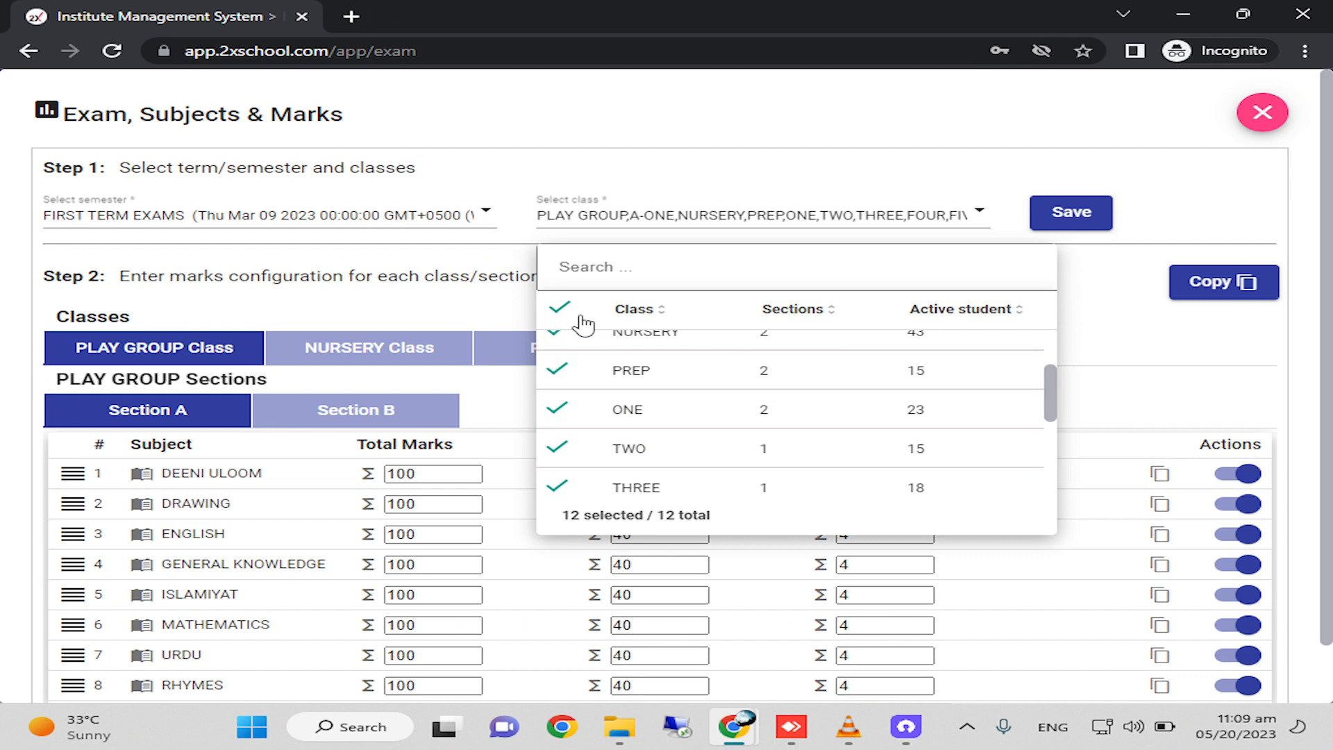
key(Escape)
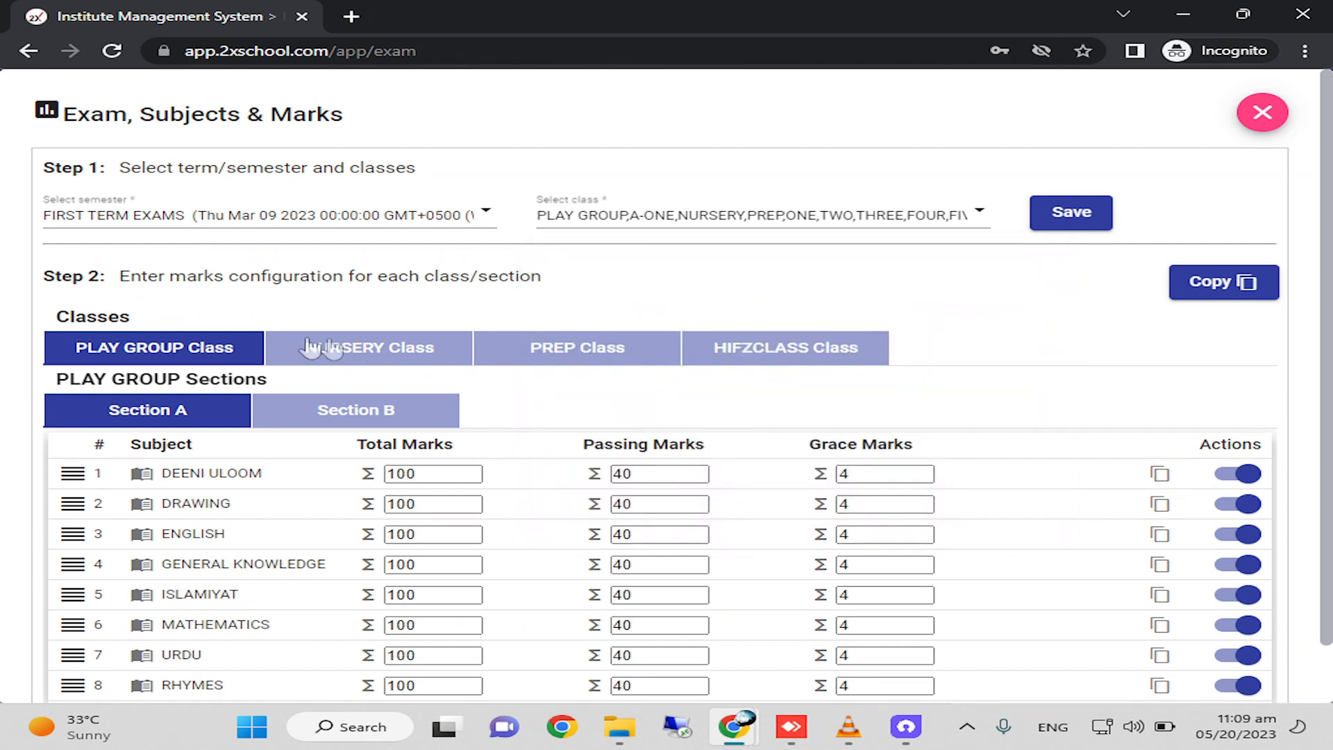
Set the total marks of DEENI ULOOM to 50 for NURSERY class, Section A.
click(337, 357)
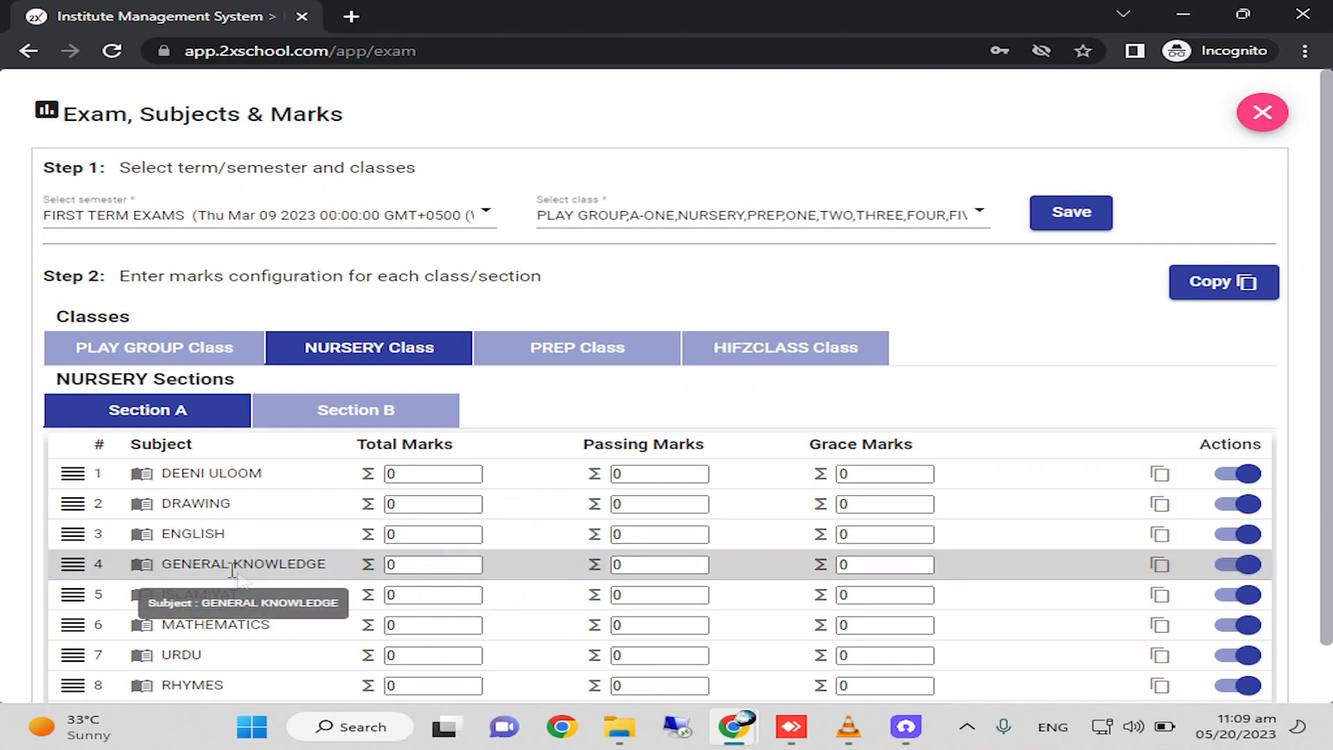
click(424, 475)
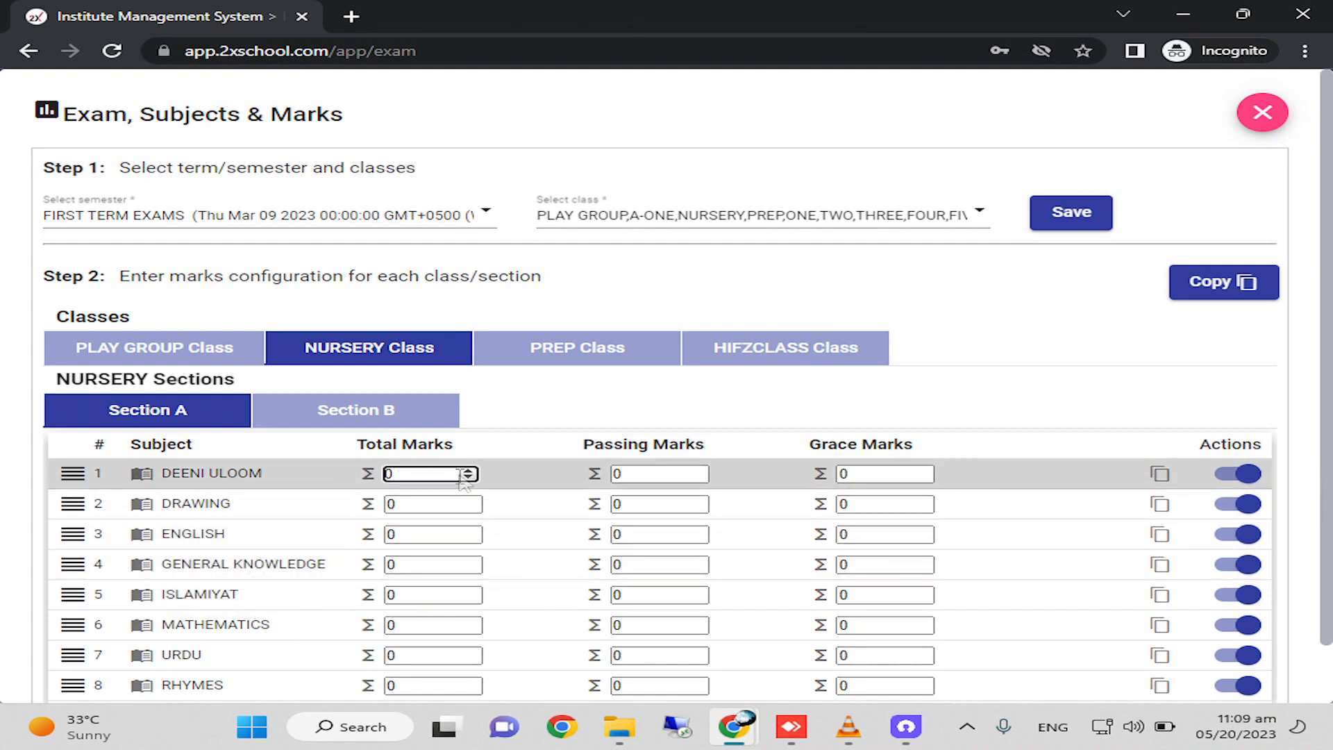
key(Tab)
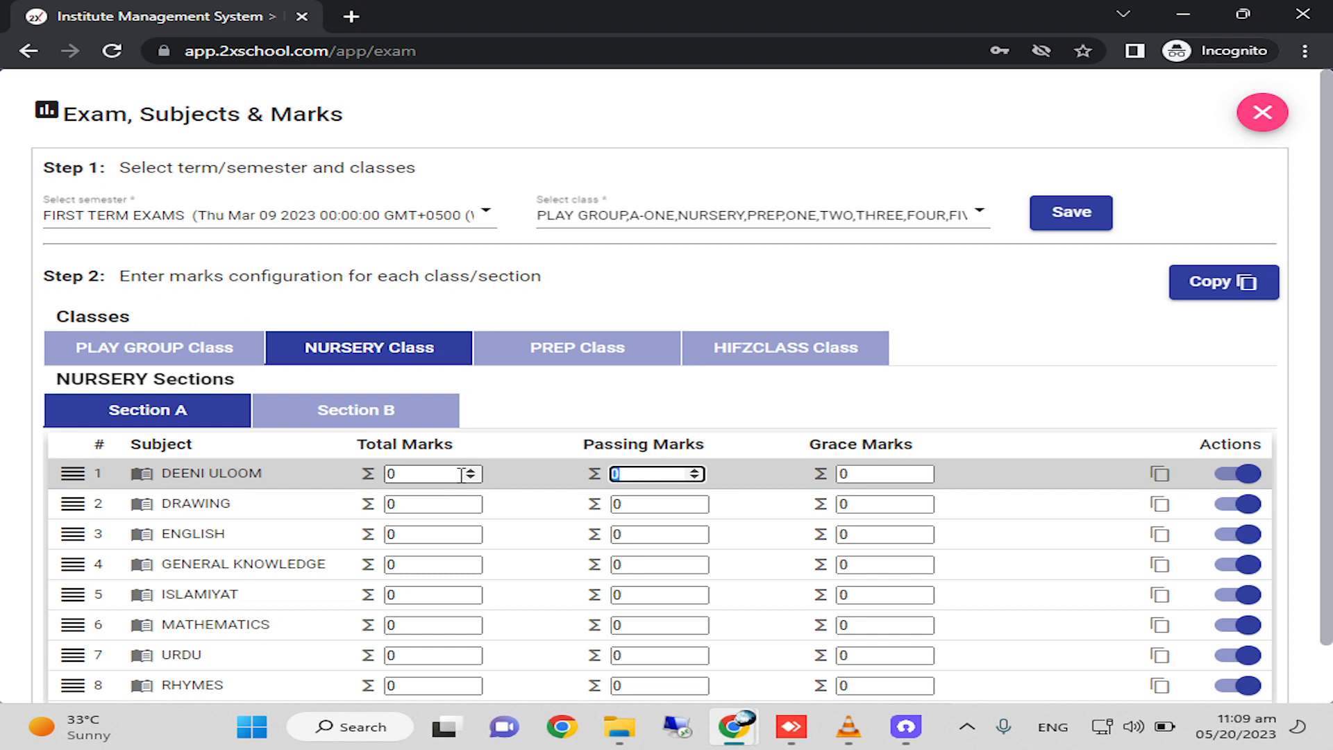
click(415, 475)
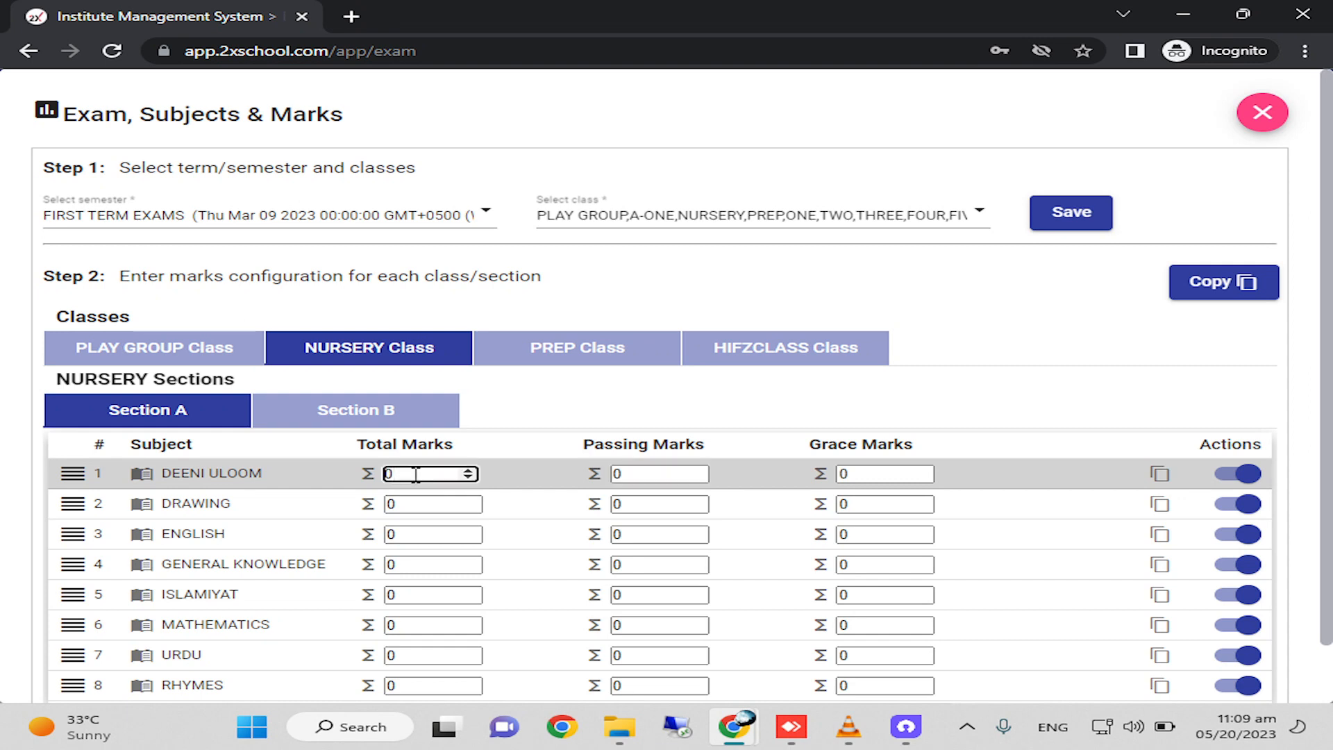
key(BackSpace)
text(50)
key(Tab)
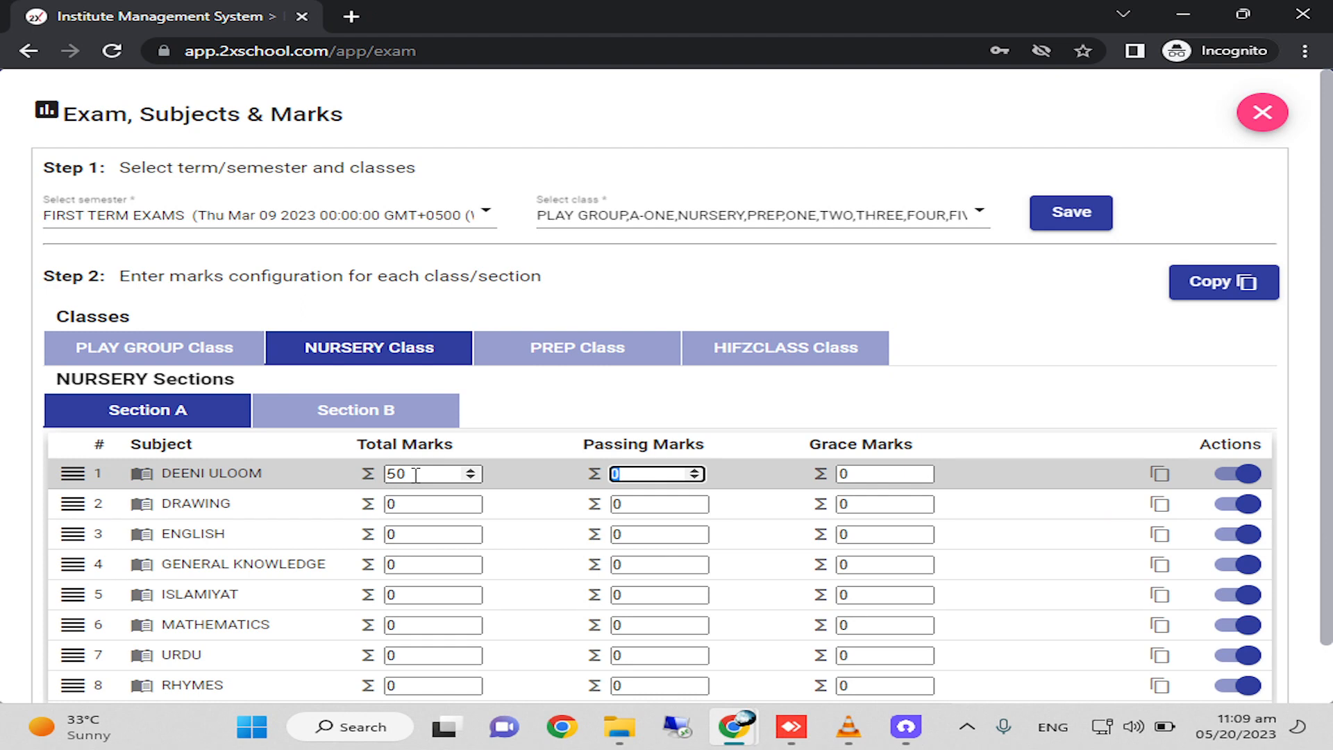
Set the passing marks of DEENI ULOOM to 20 and its grace marks to 2.
text(20)
key(BackSpace)
key(BackSpace)
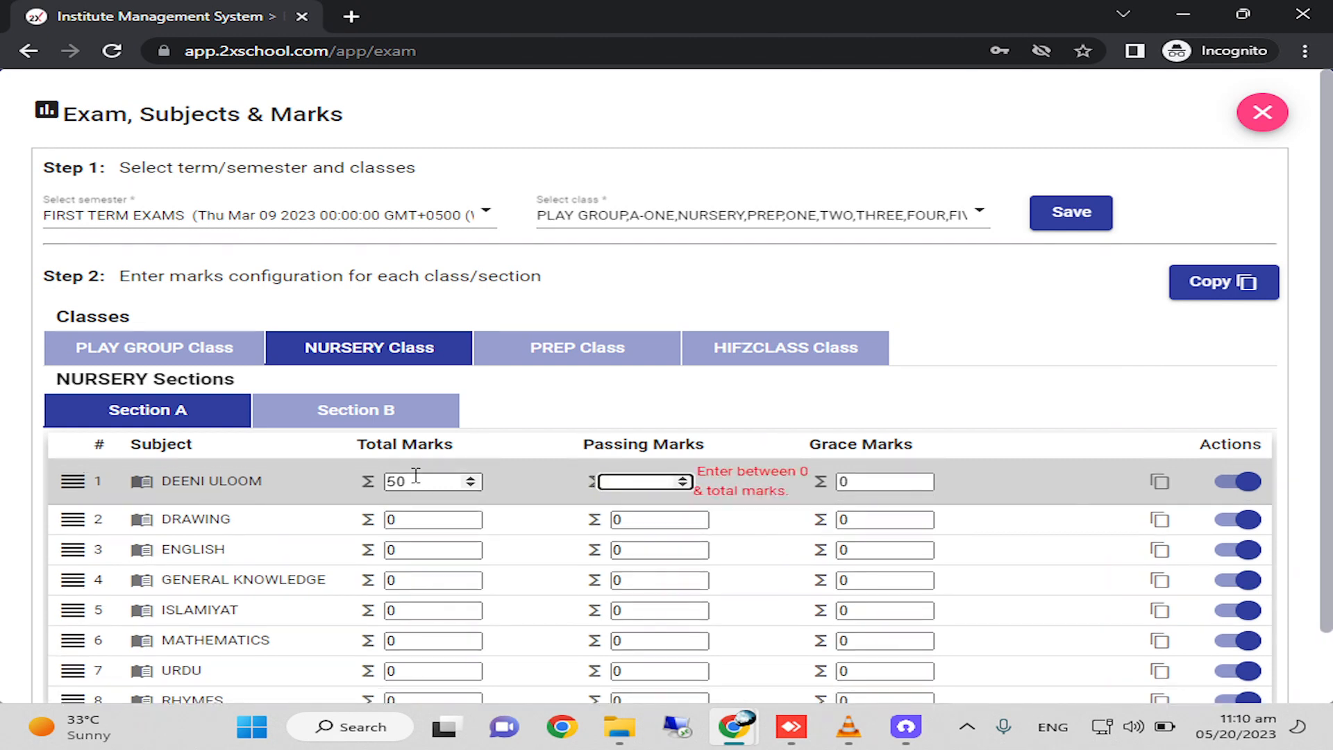
text(40)
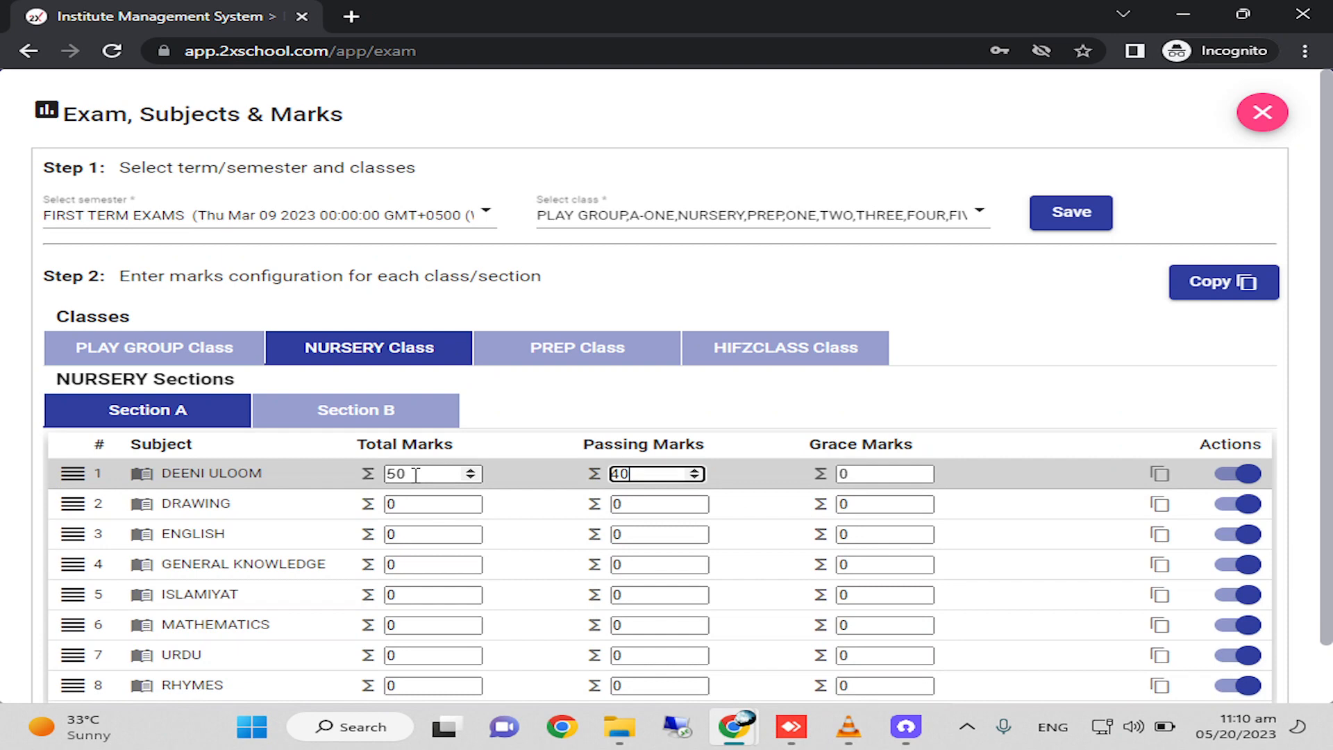
key(BackSpace)
key(BackSpace)
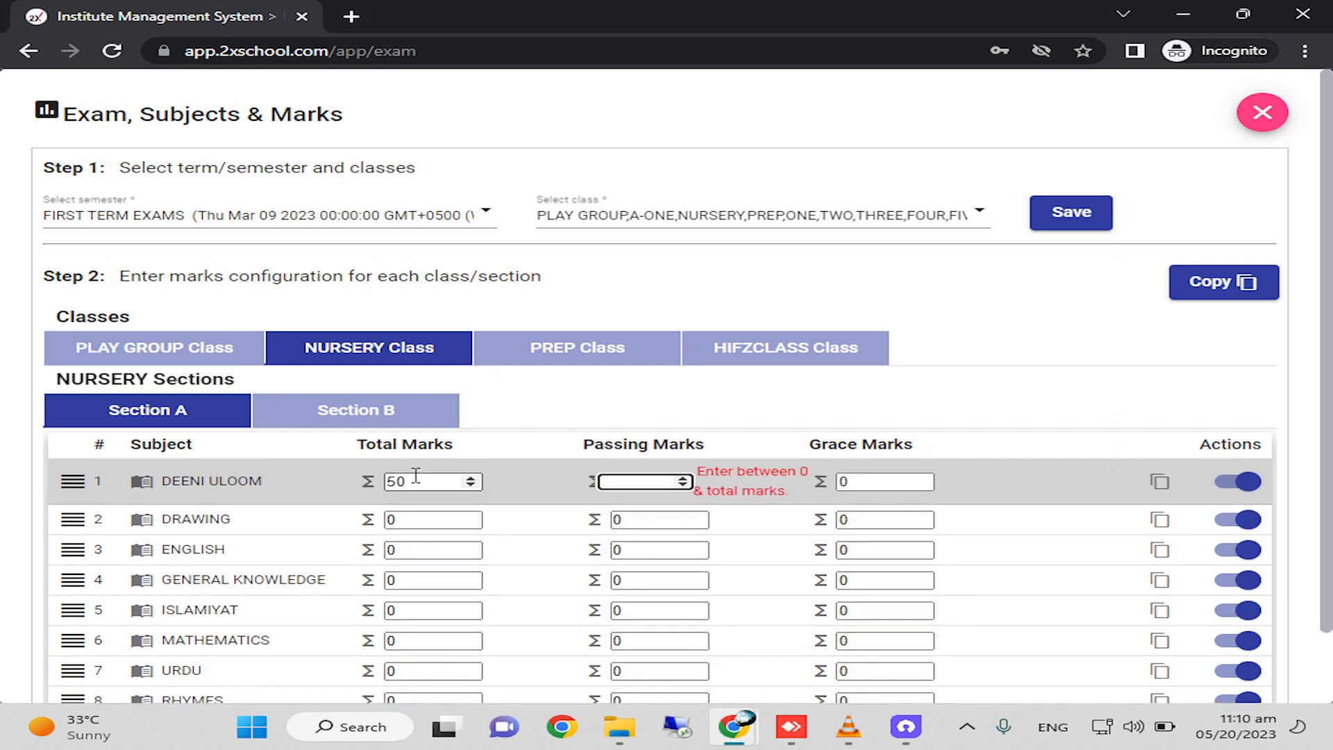
text(0)
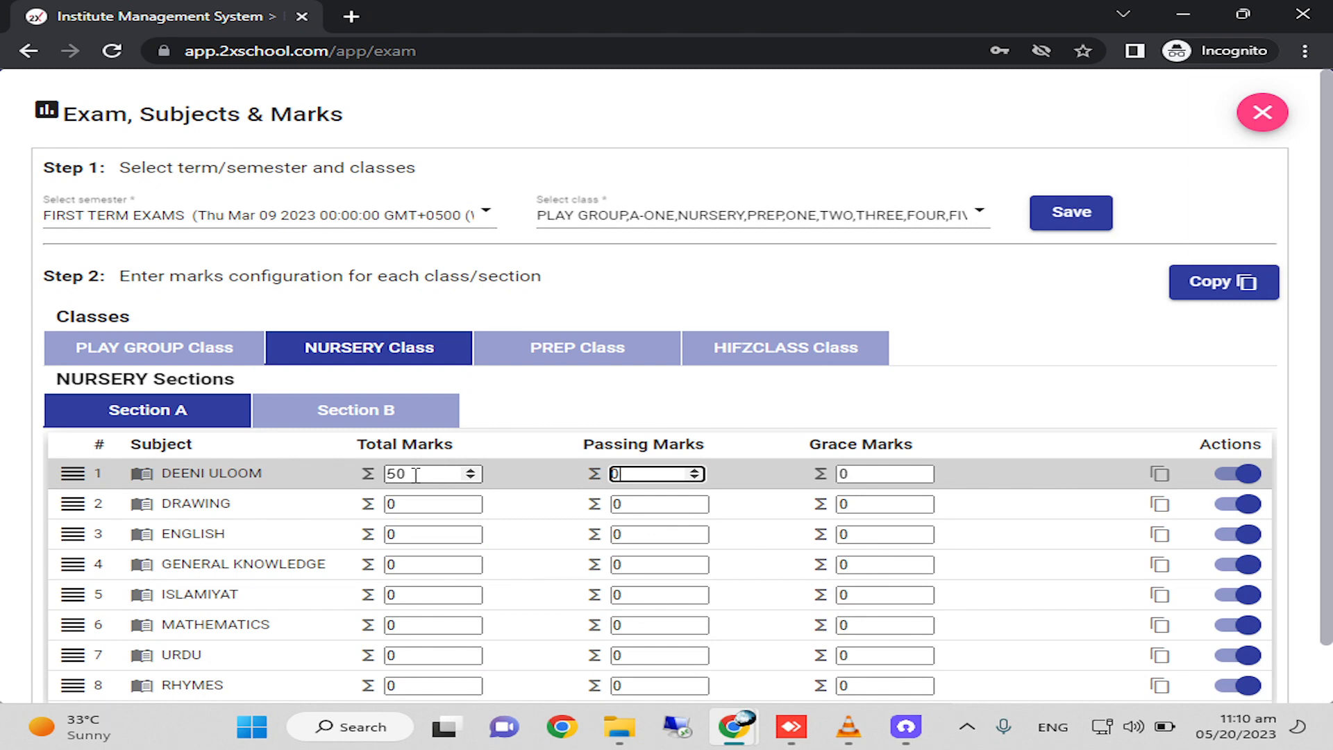
key(BackSpace)
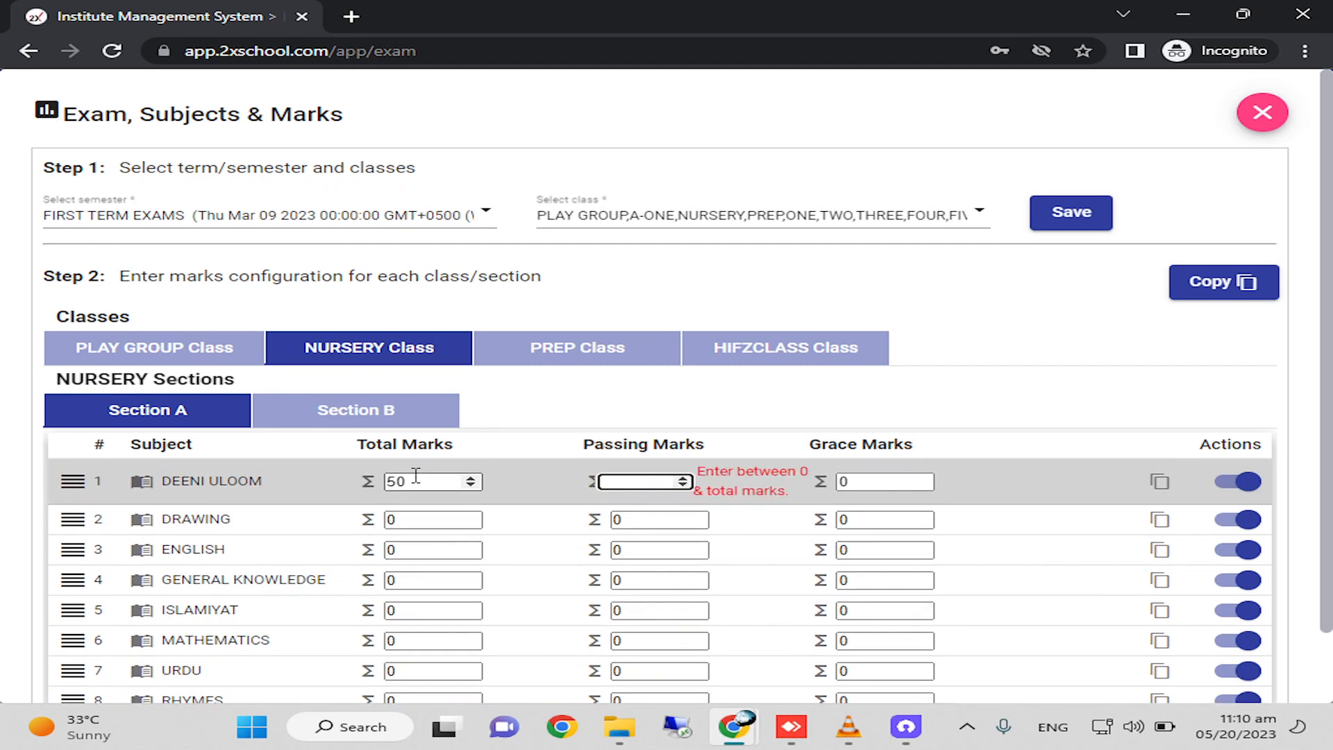
text(20)
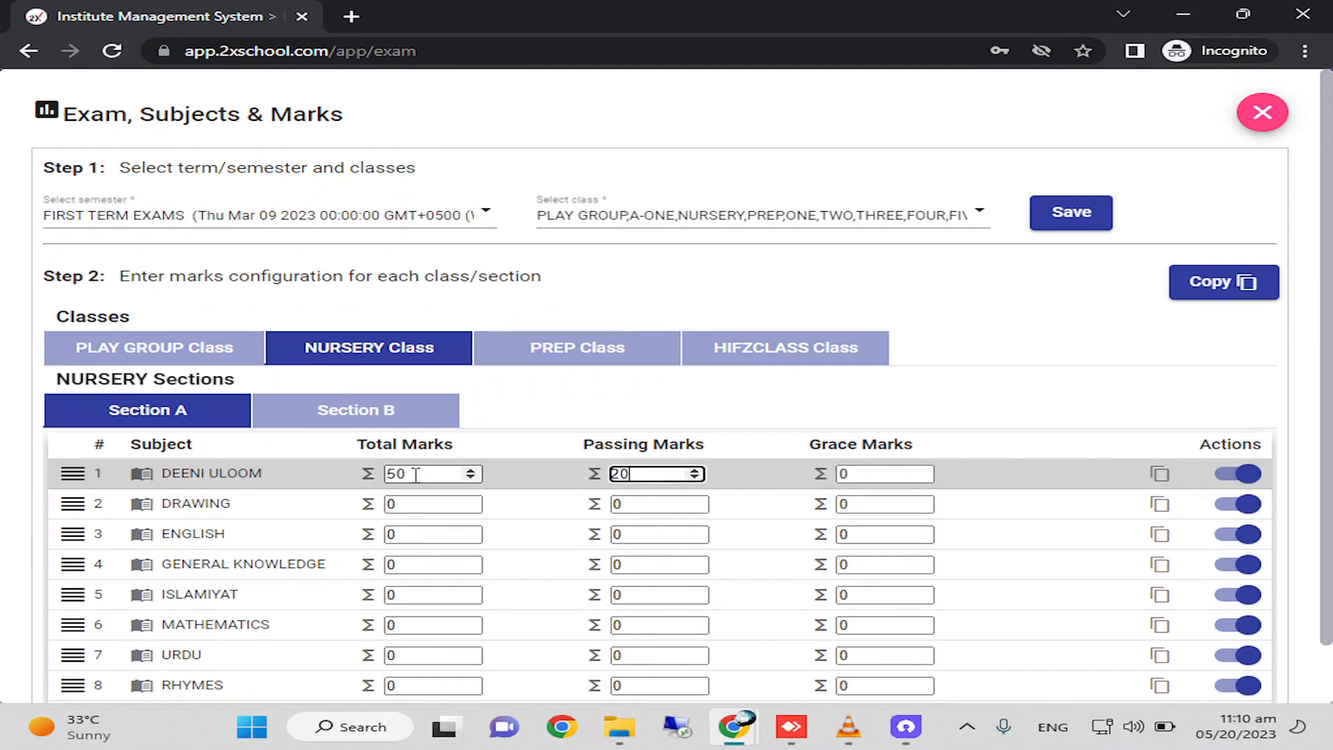
key(Tab)
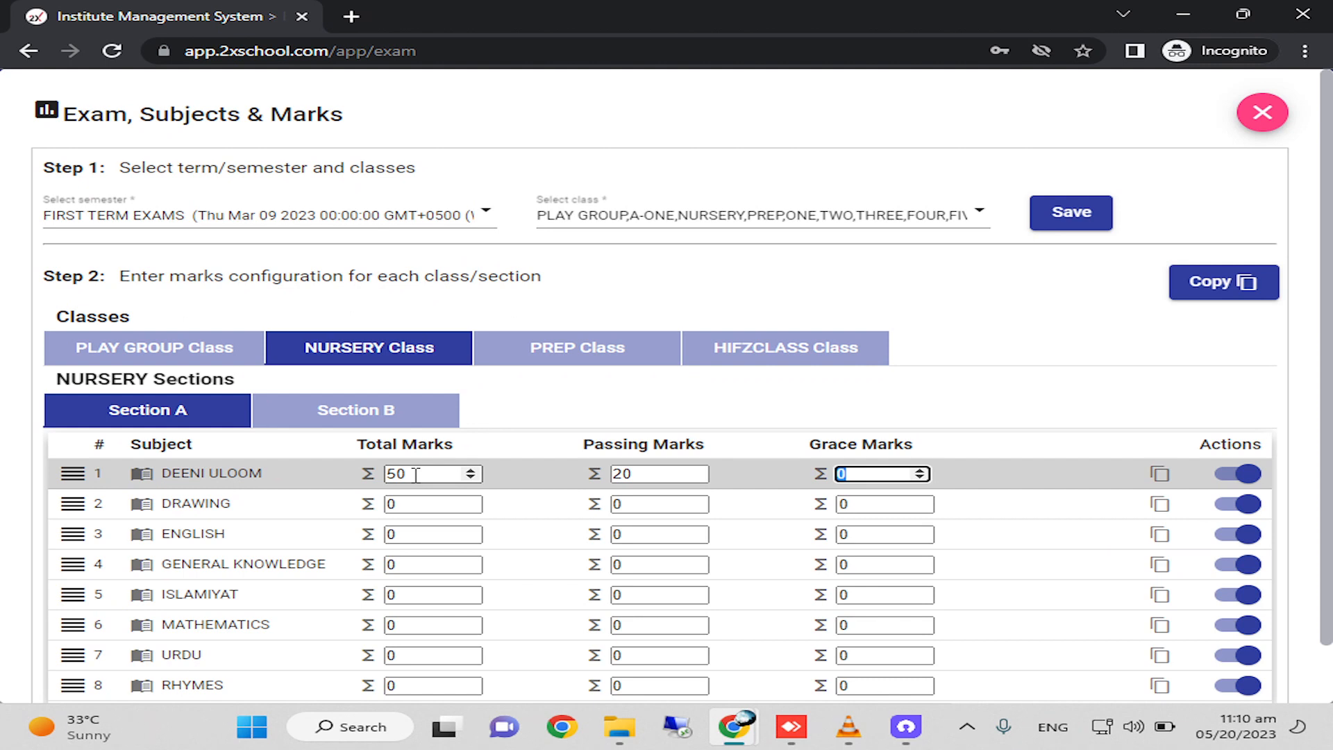
text(2)
key(Tab)
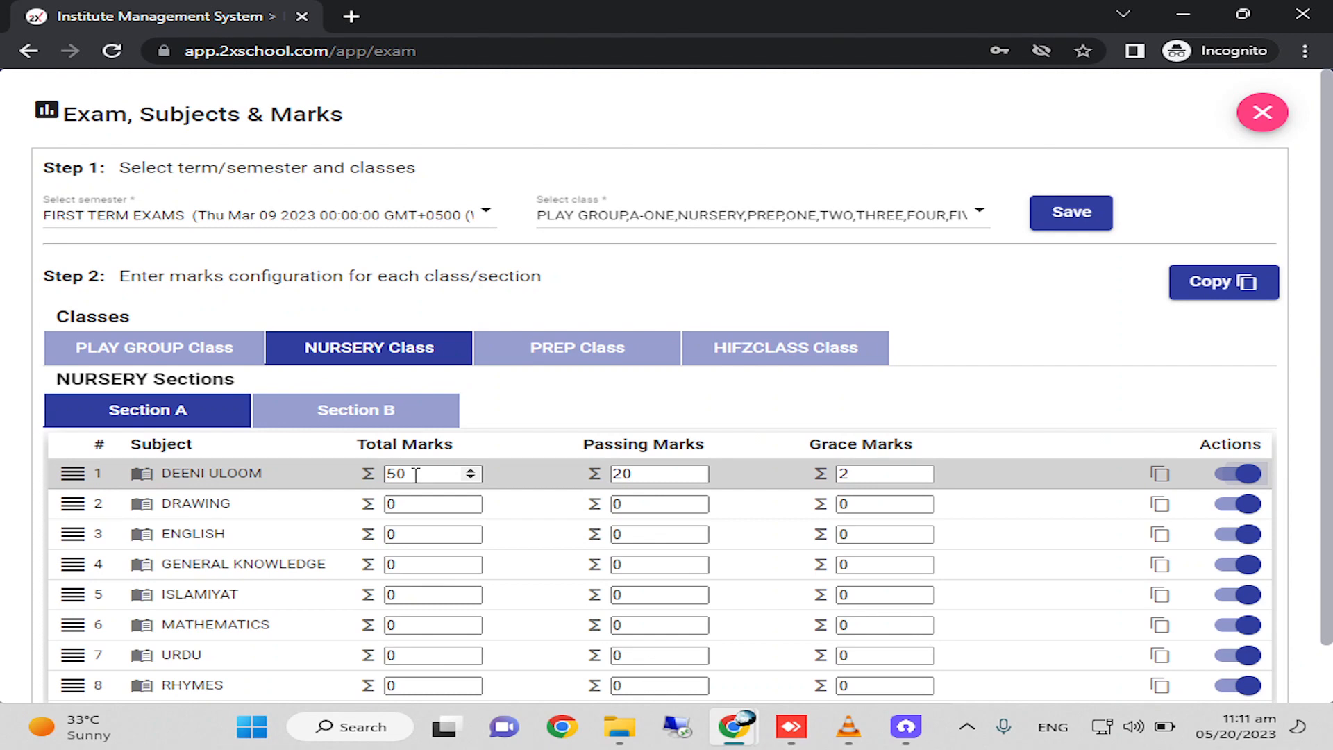
Give DRAWING total marks of 50, passing marks of 20 and grace marks of 2.
key(Tab)
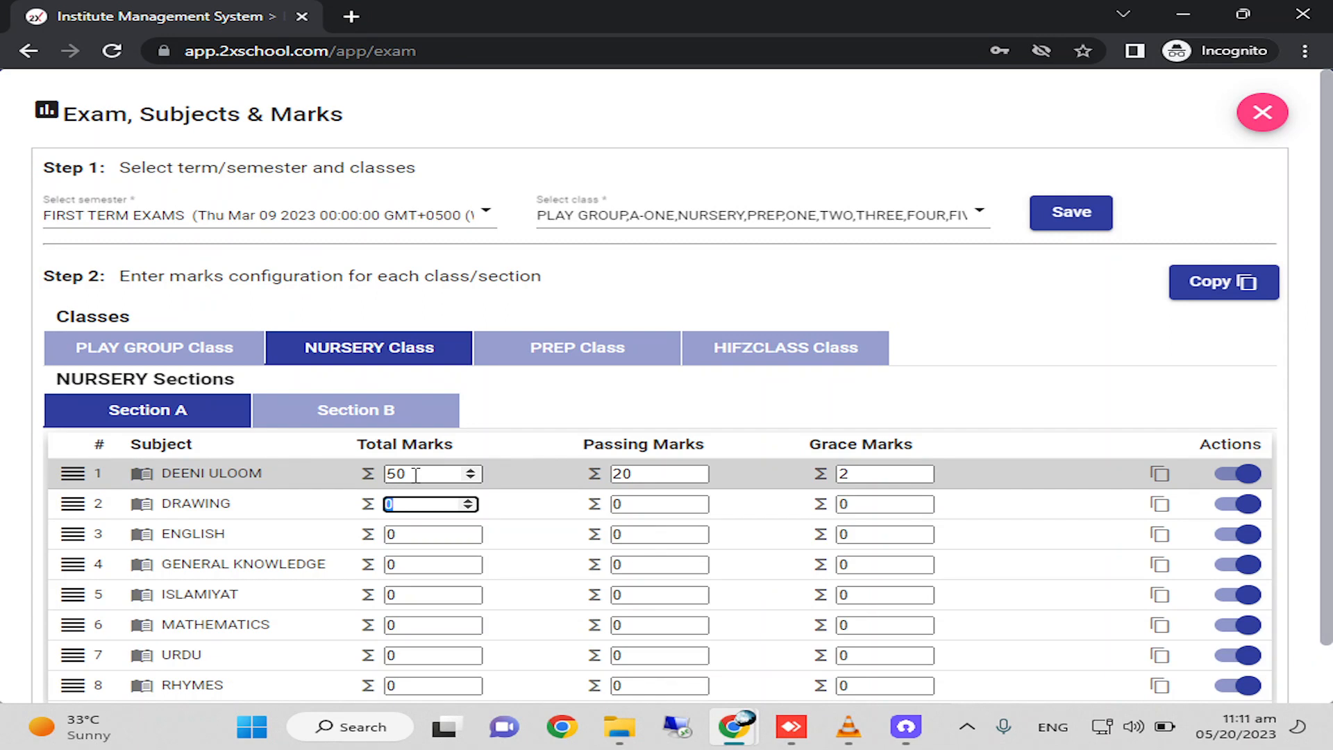
text(50)
key(Tab)
text(50)
key(BackSpace)
key(BackSpace)
text(20)
key(Tab)
text(2)
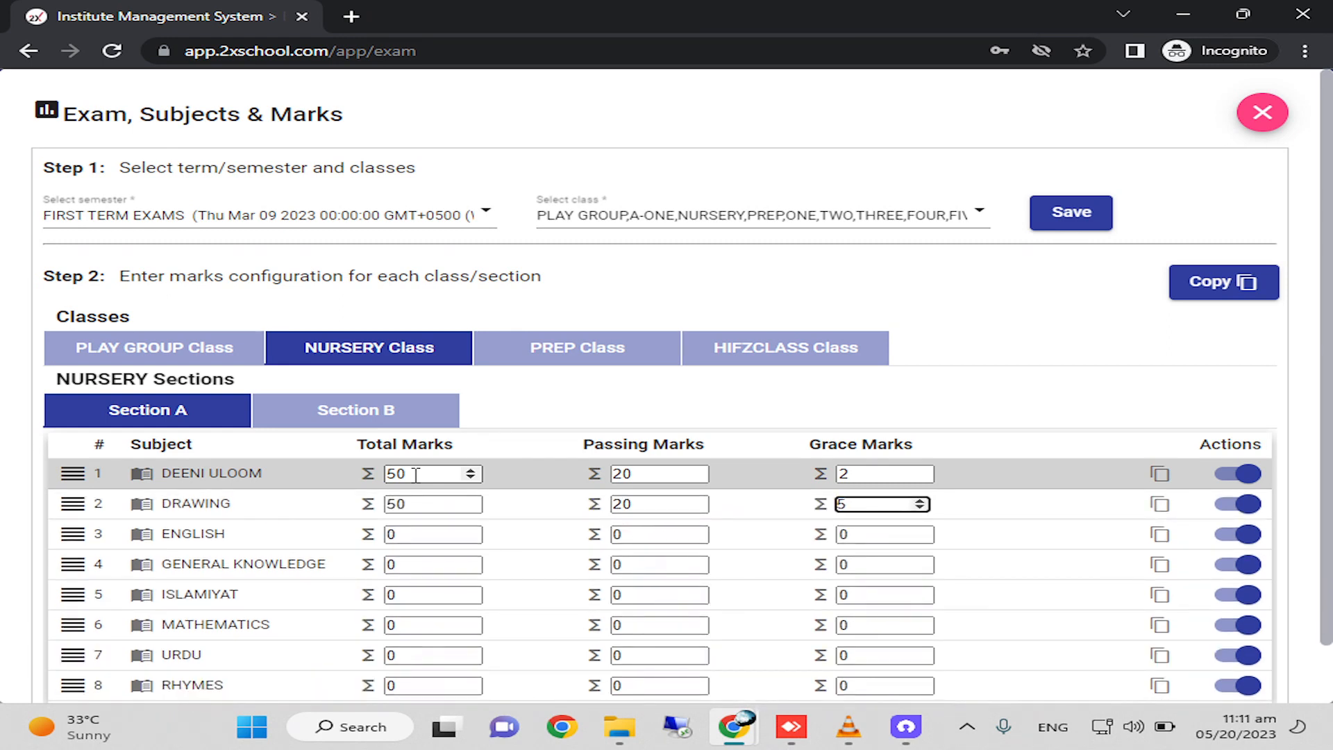
Give ENGLISH total marks of 50, passing marks of 20 and grace marks of 2.
key(Tab)
key(Tab)
text(50)
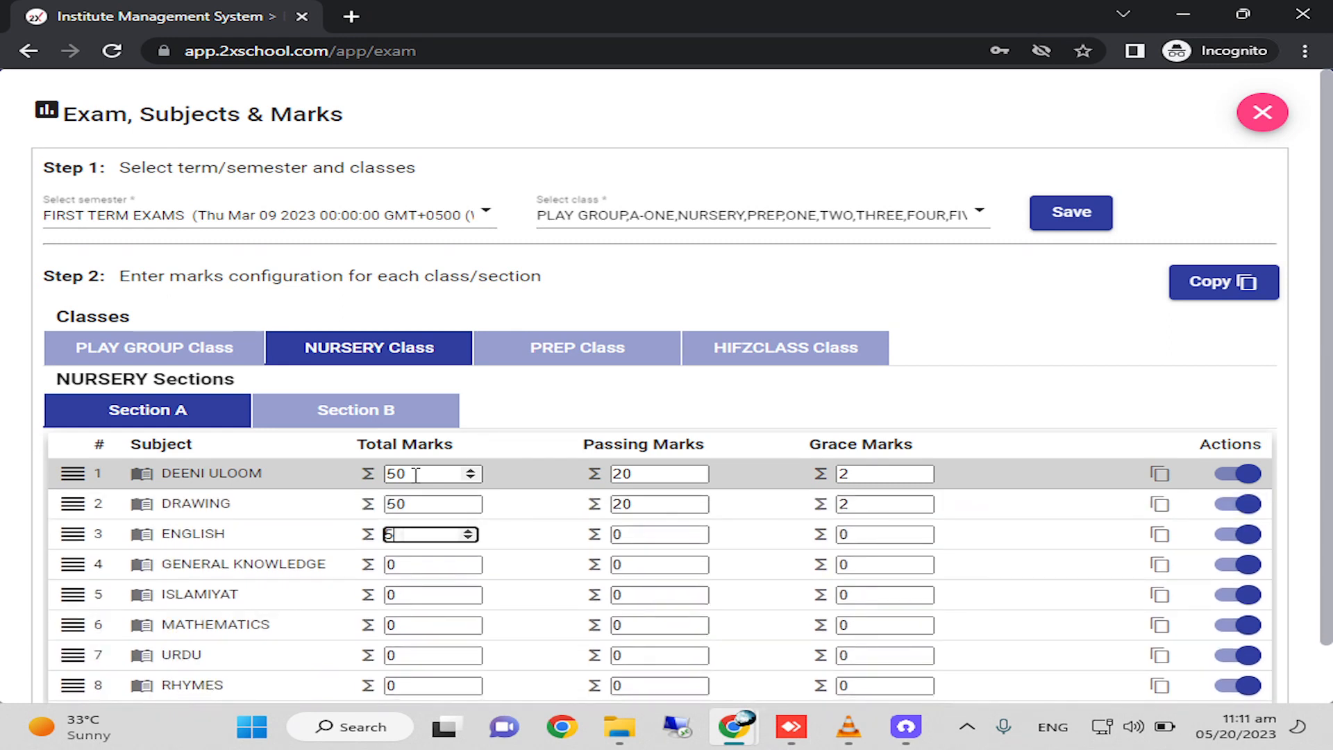
key(Tab)
text(20)
Give GENERAL KNOWLEDGE total marks of 50, passing marks of 20 and grace marks of 2.
key(Tab)
text(2)
key(Tab)
key(Tab)
text(50)
Give ISLAMIYAT total marks of 50, passing marks of 20 and grace marks of 2.
key(Tab)
text(20)
key(Tab)
text(2)
key(Tab)
Give MATHEMATICS total marks of 50, passing marks of 20 and grace marks of 2.
key(Tab)
text(50)
key(Tab)
text(20)
key(Tab)
text(2)
key(Tab)
key(Tab)
text(50)
key(Tab)
text(2)
key(Tab)
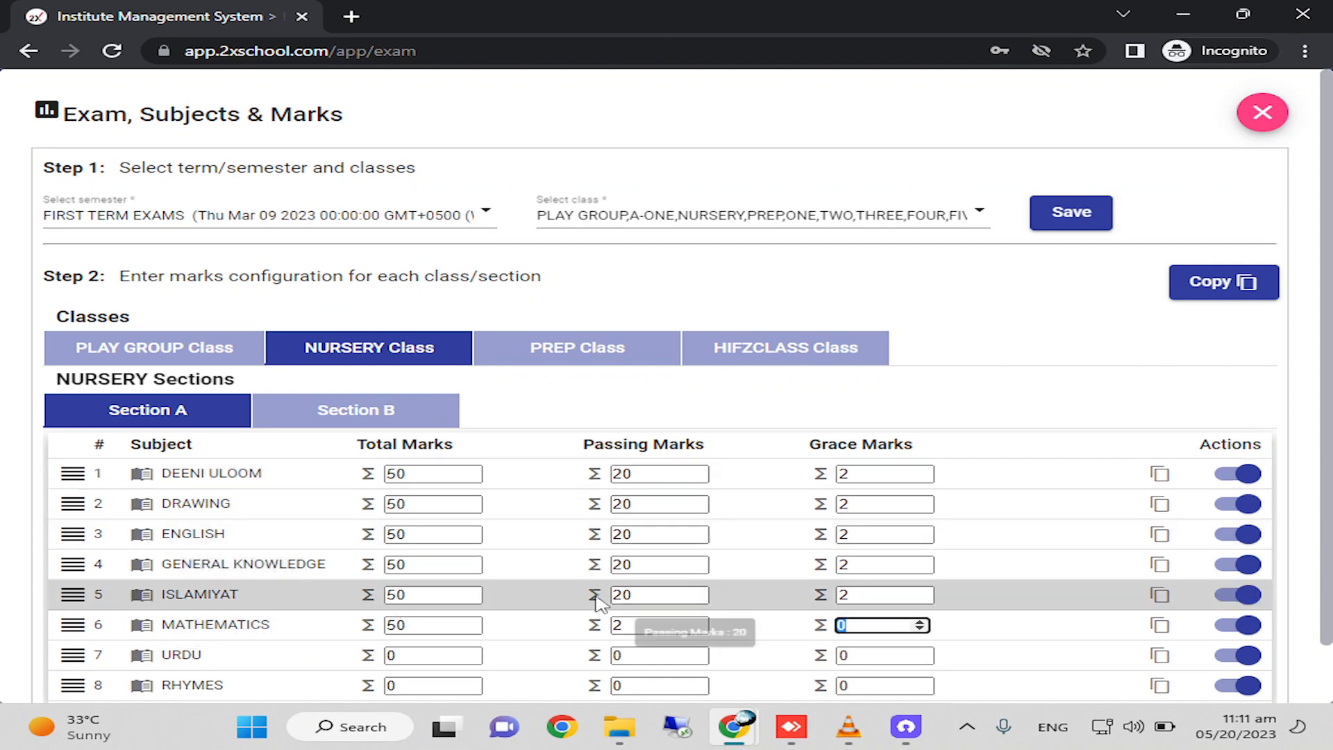
click(614, 624)
text(0)
key(Tab)
text(2)
Give URDU total marks of 50, passing marks of 20 and grace marks of 2.
key(Tab)
key(Tab)
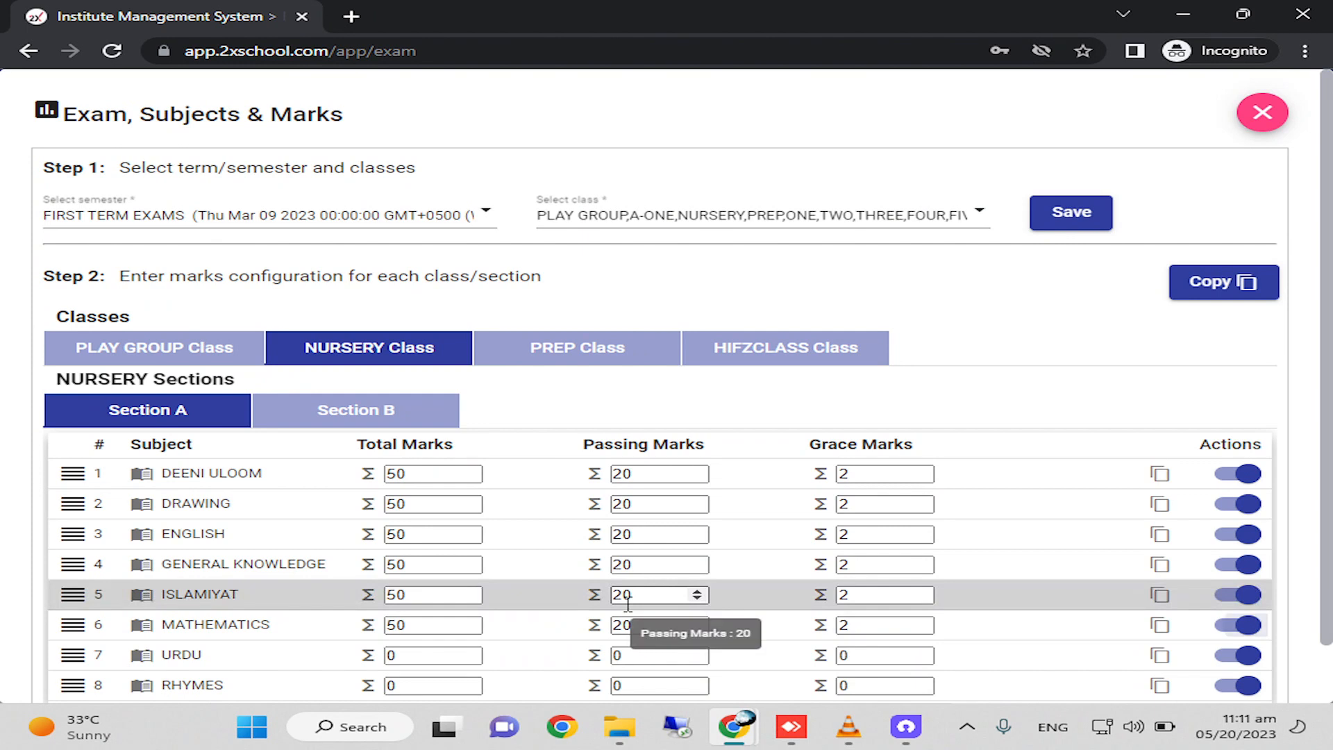
text(50)
key(Tab)
text(20)
key(Tab)
text(2)
Give RHYMES total marks of 50, passing marks of 20 and grace marks of 2.
key(Tab)
key(Tab)
text(50)
key(Tab)
text(20)
key(Tab)
text(2)
key(Tab)
scroll(627, 604, down, 2)
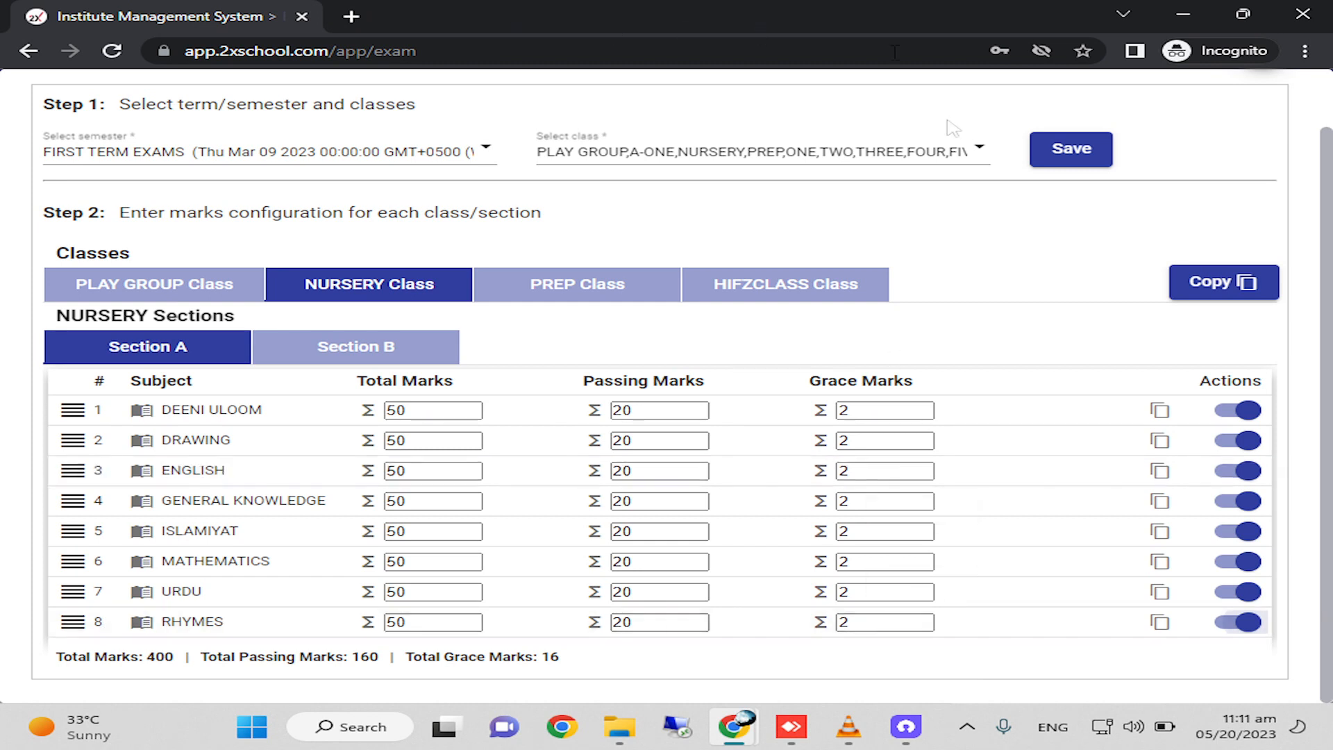
Check the marks of NURSERY Section B, then start copying the exam configuration with class NURSERY, section A as the source.
click(359, 358)
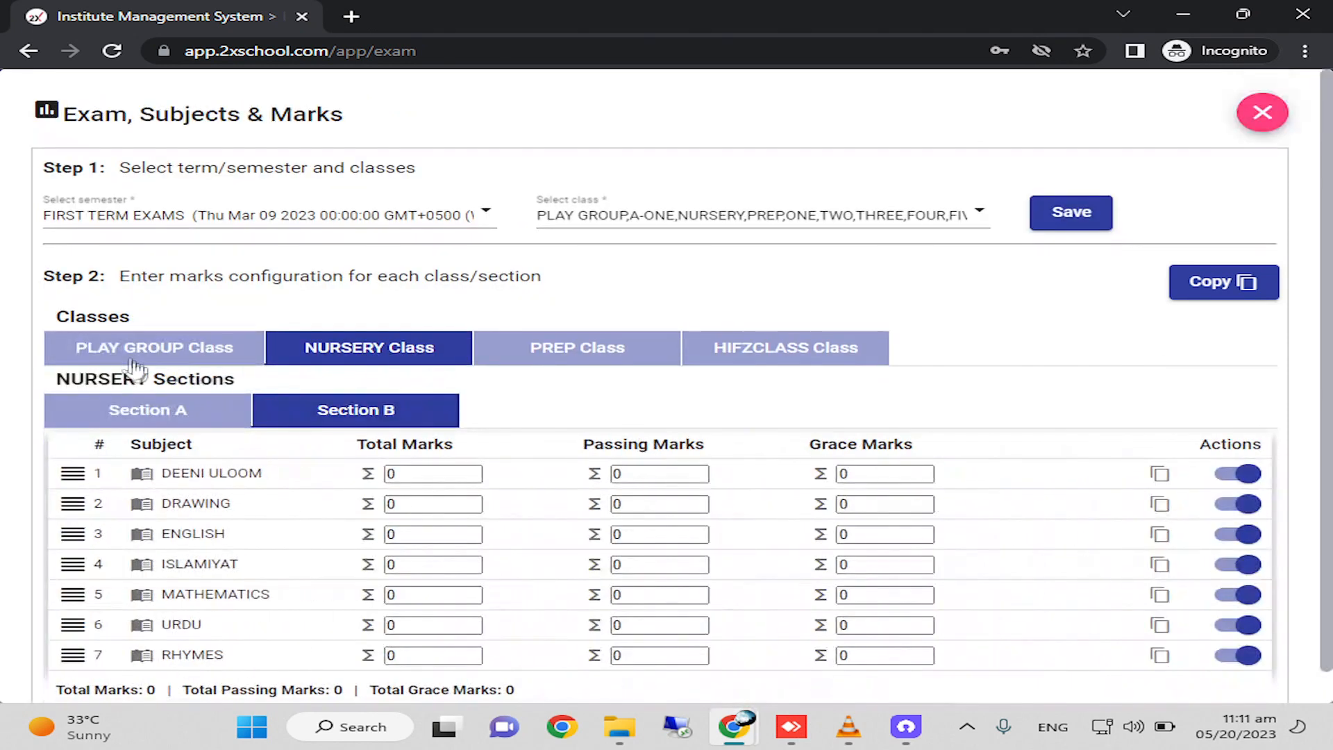
click(157, 415)
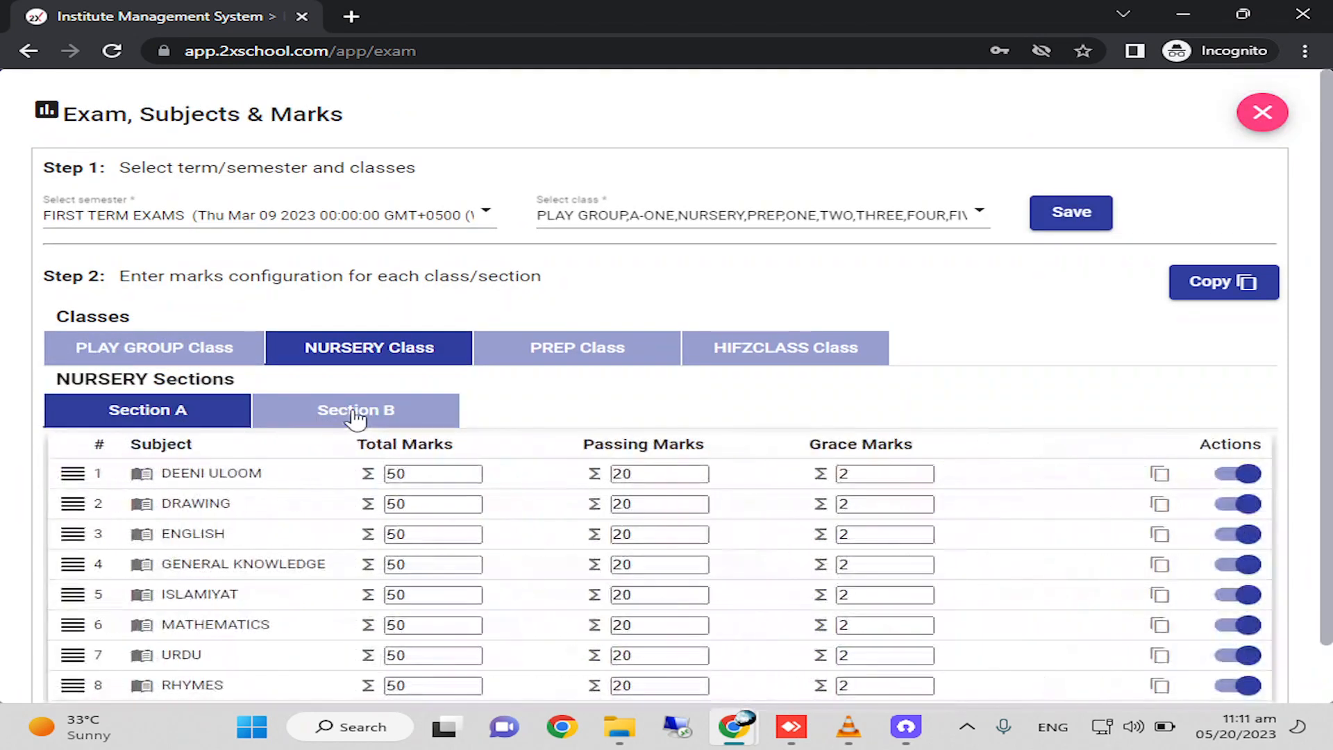
click(1223, 291)
click(551, 327)
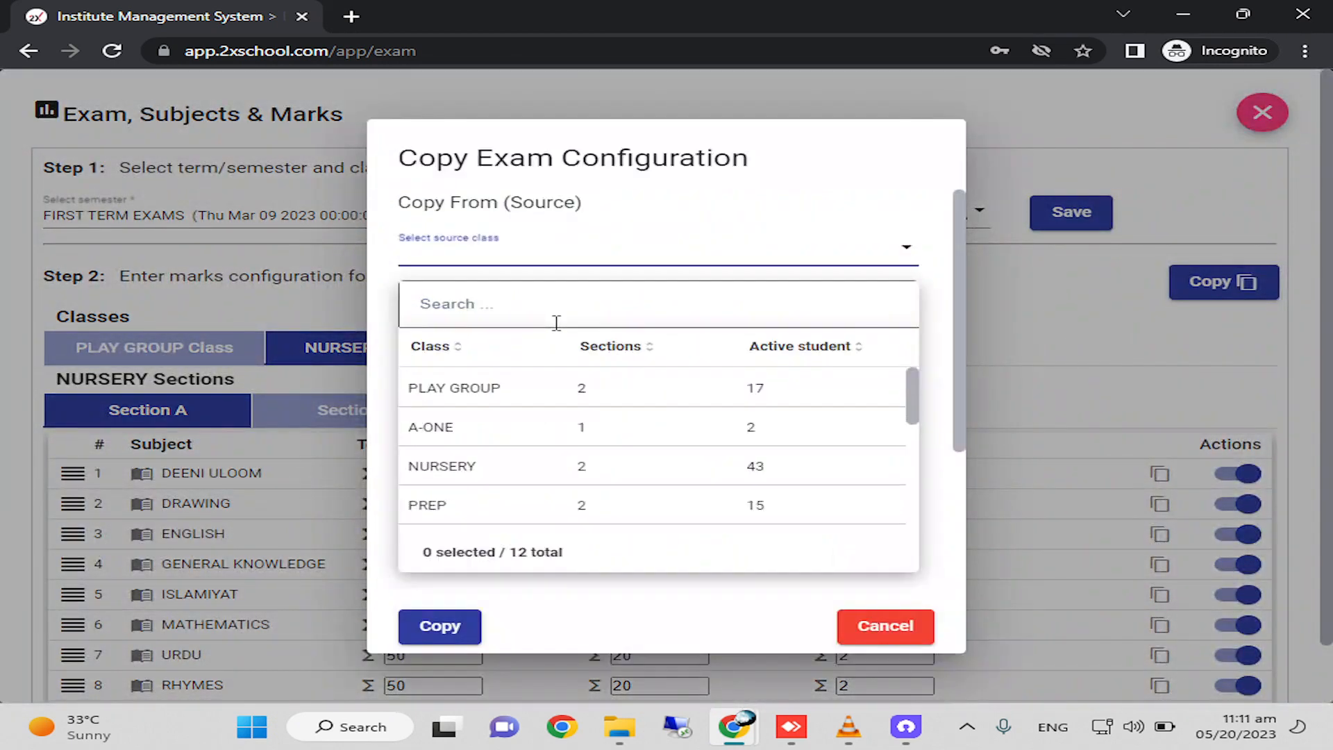
click(456, 465)
click(475, 375)
click(476, 452)
Choose class NURSERY, section B as the destination of the exam configuration copy.
click(449, 461)
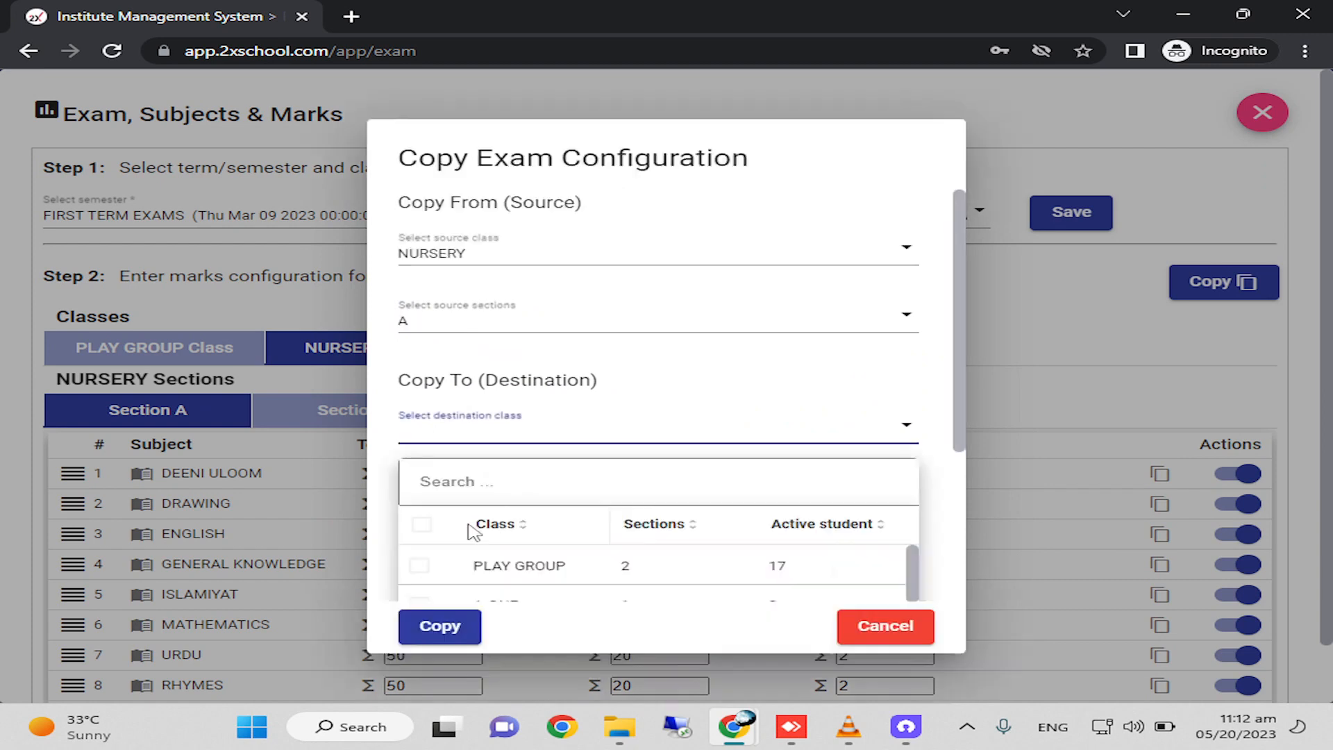
scroll(491, 564, down, 1)
click(446, 553)
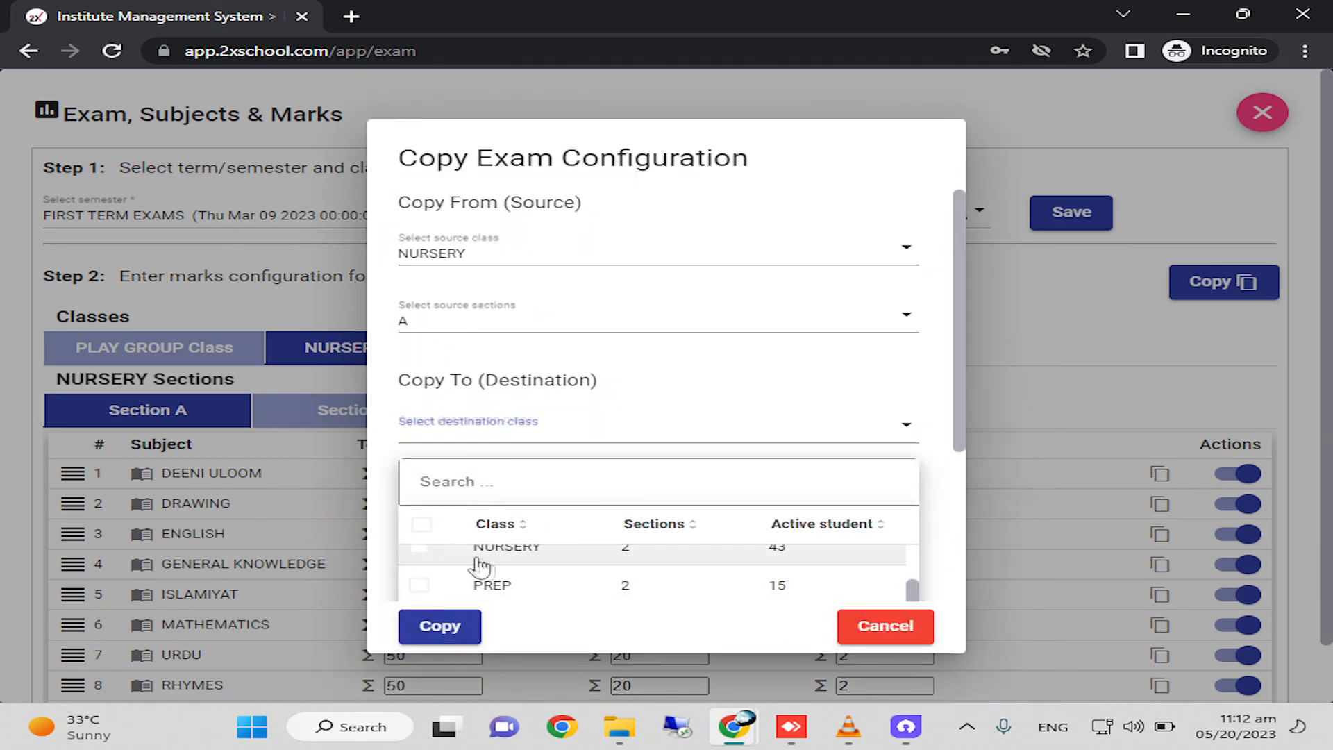
click(378, 441)
click(453, 509)
scroll(514, 590, down, 1)
click(507, 585)
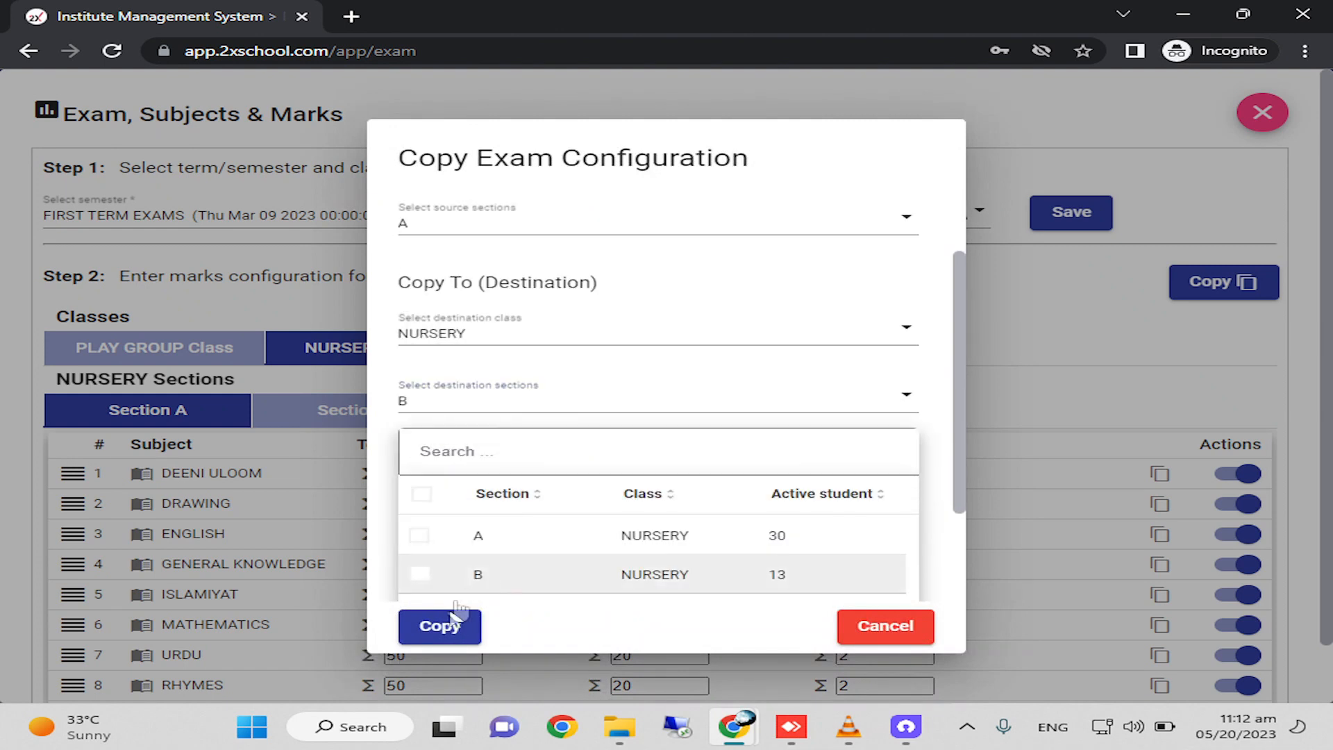
Copy the marks and confirm, check them in NURSERY Section B and save the exam configuration.
click(440, 627)
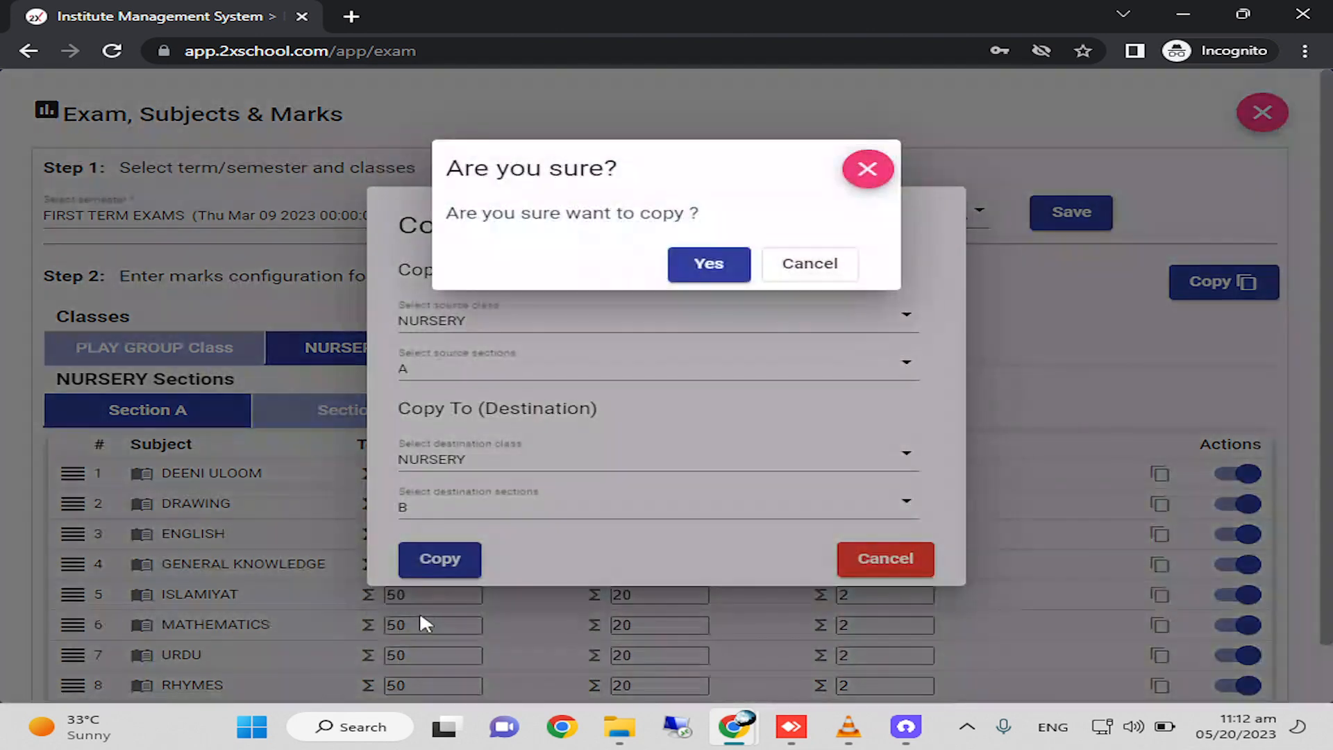
click(709, 268)
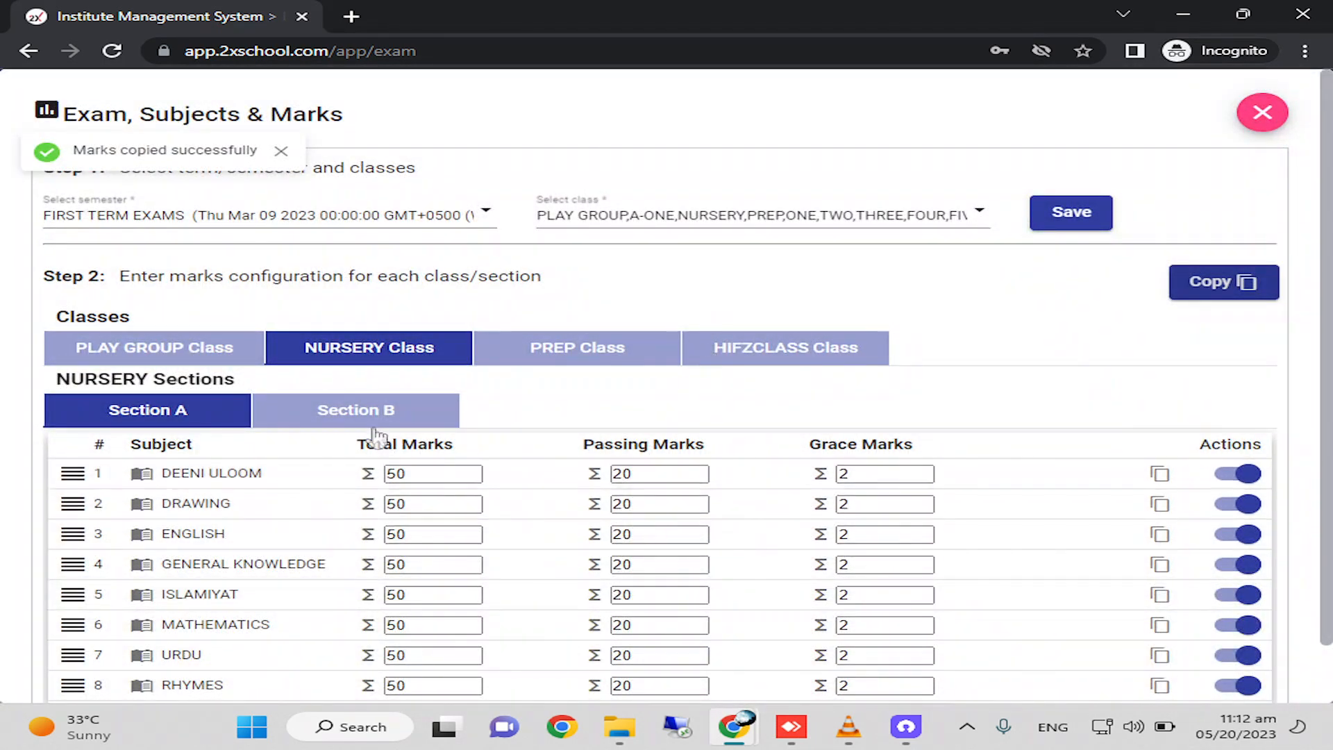
click(356, 411)
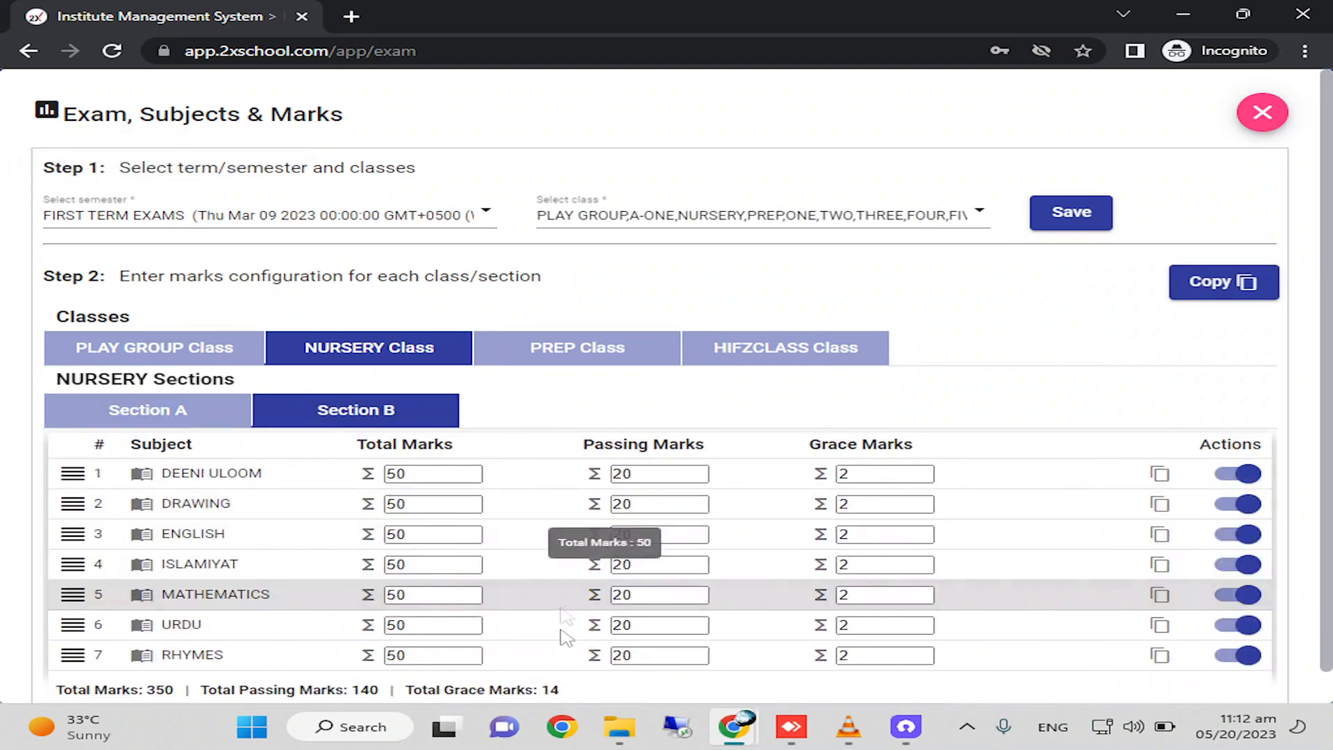
click(1072, 220)
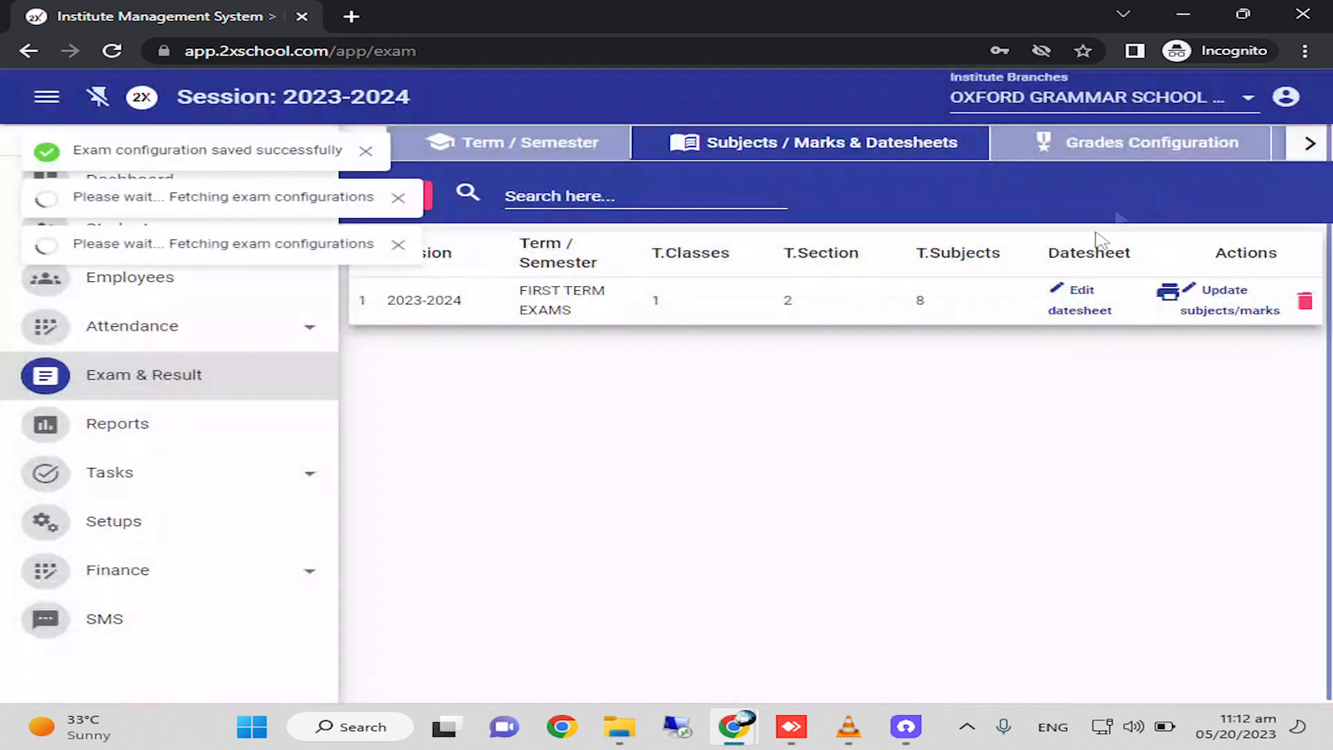
Review the subject marks of NURSERY sections A and B in the FIRST TERM EXAMS configuration and close it.
click(1232, 309)
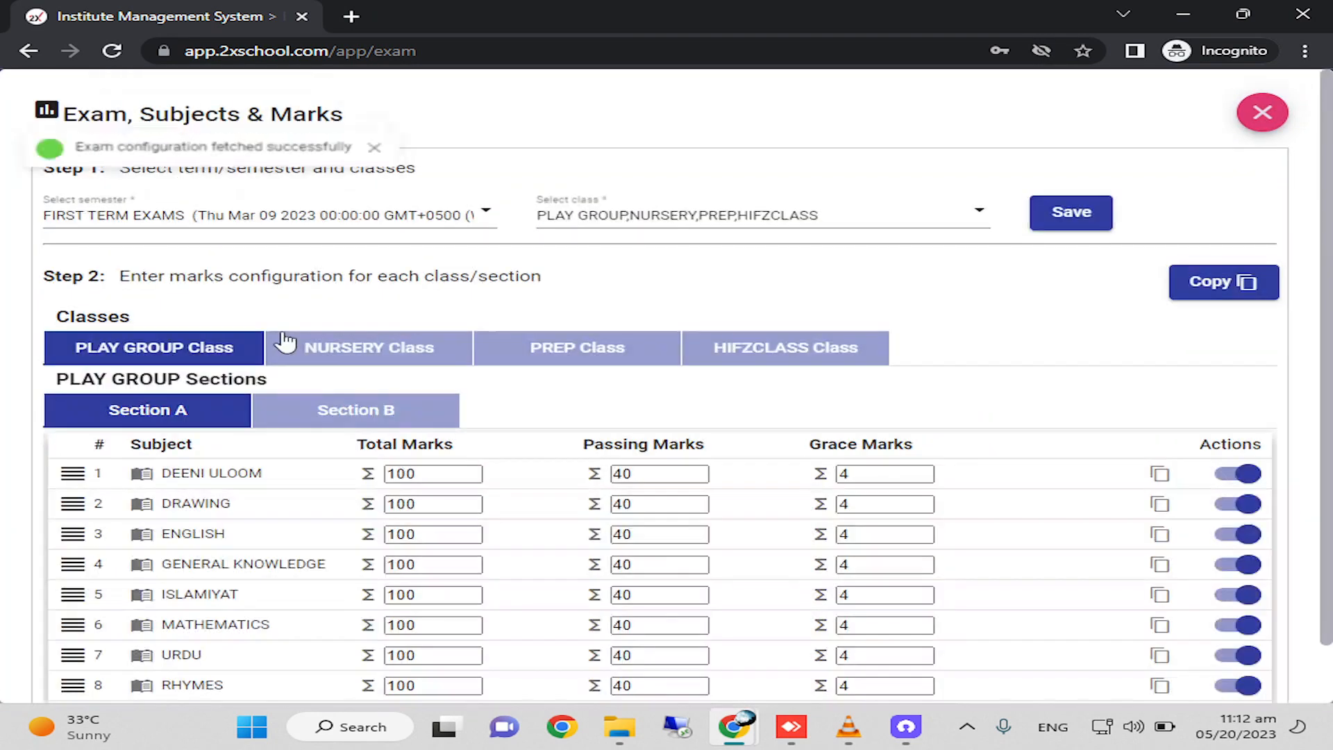
click(382, 347)
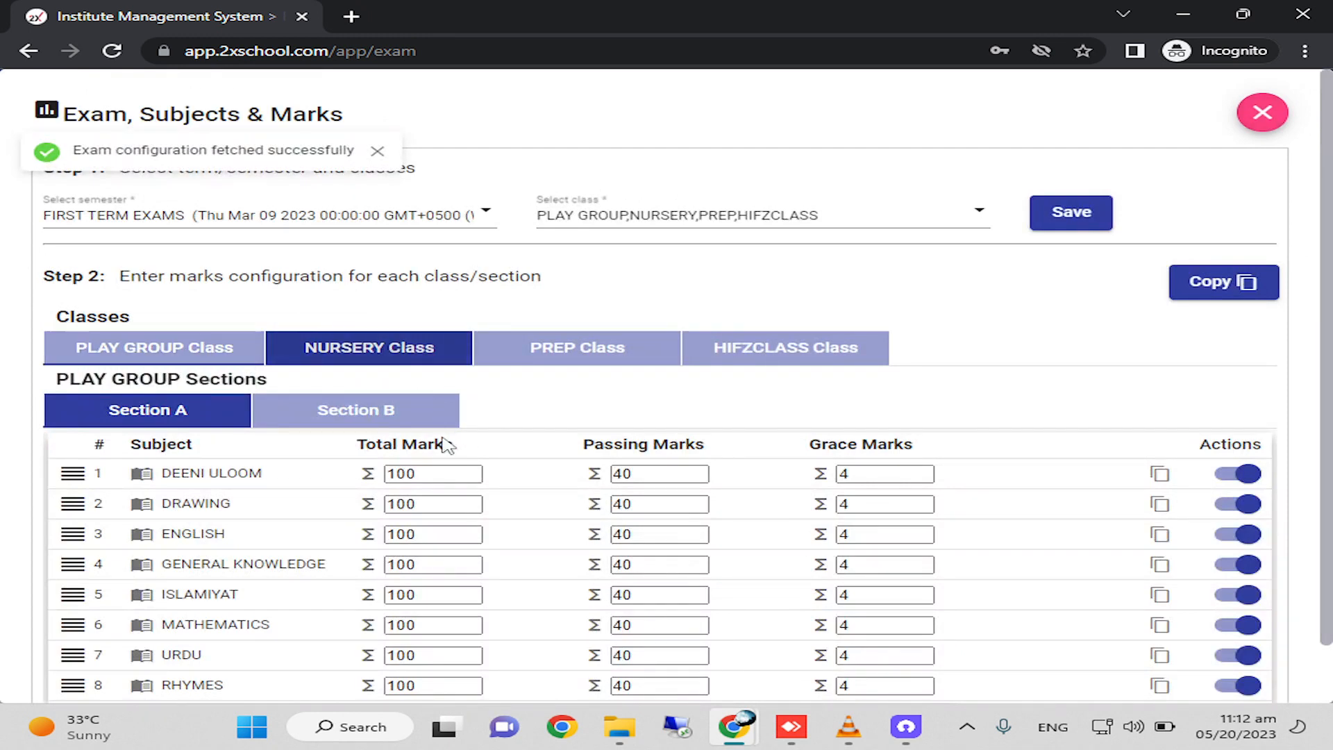
click(333, 415)
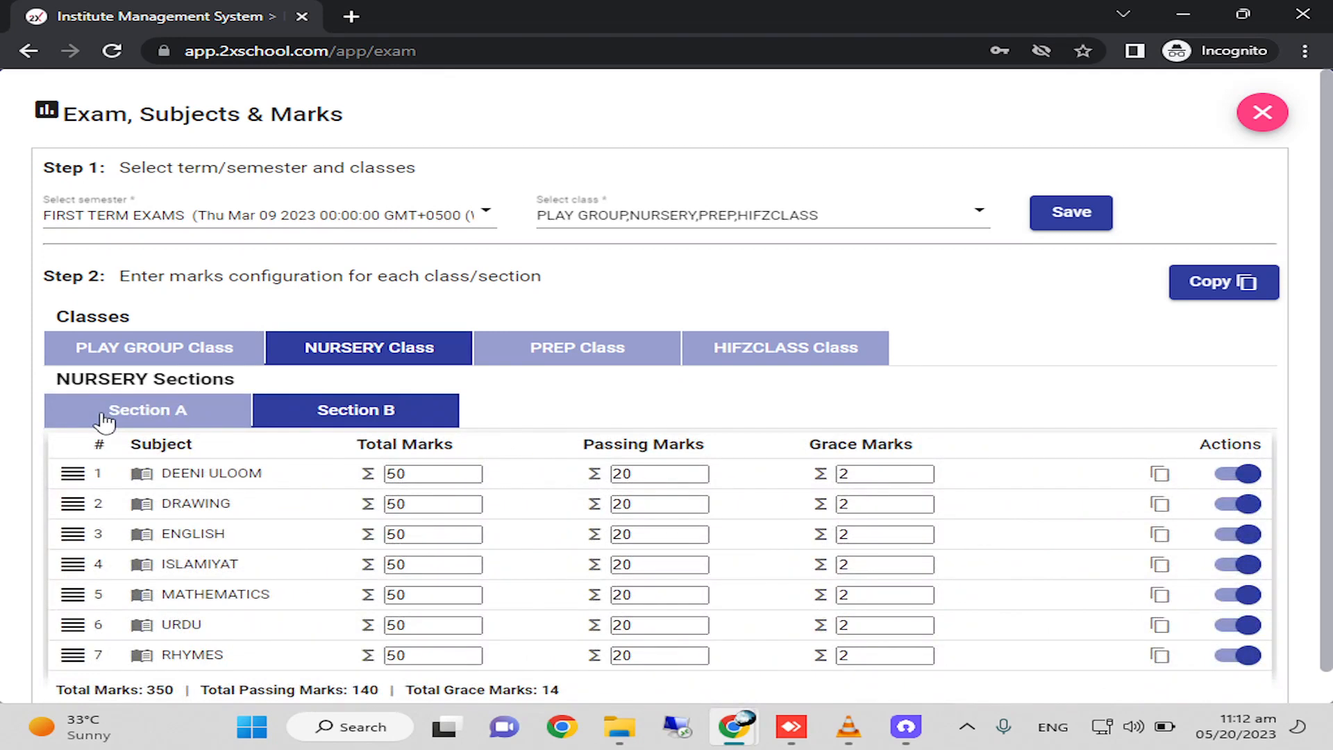
click(105, 417)
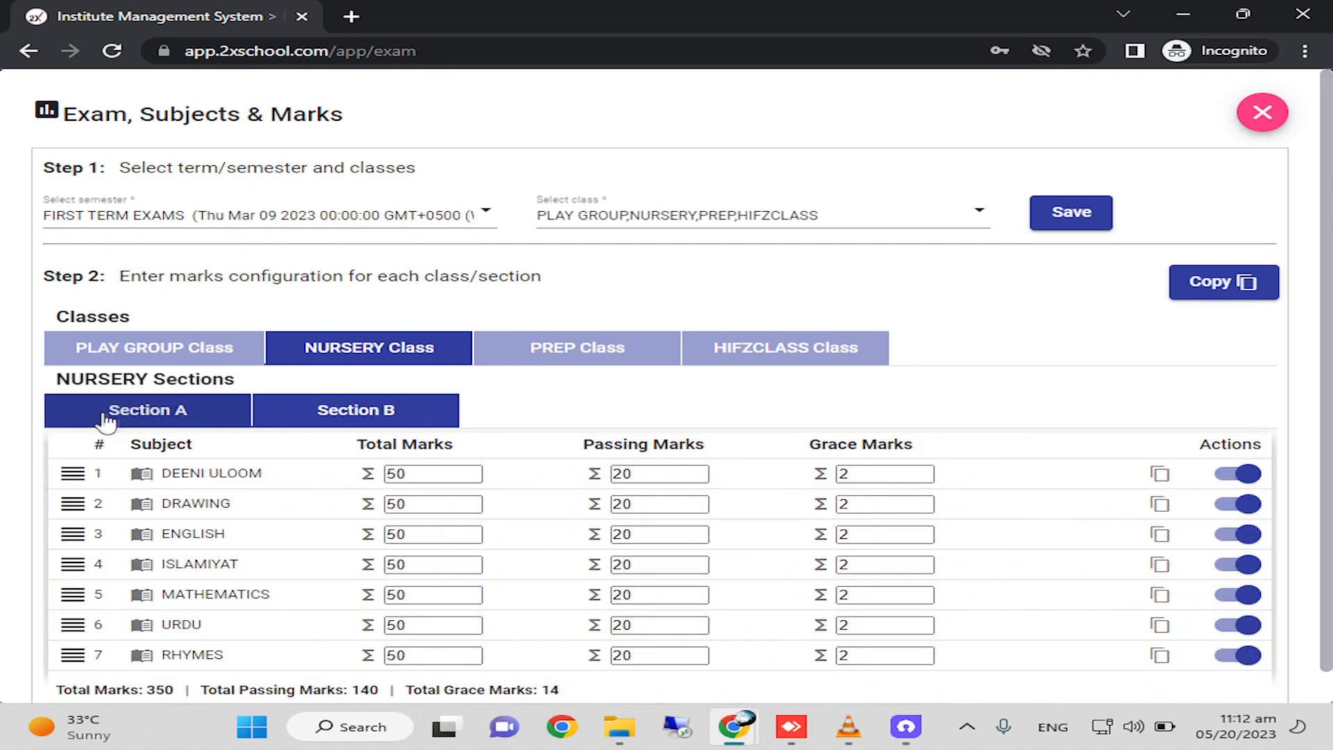
click(389, 419)
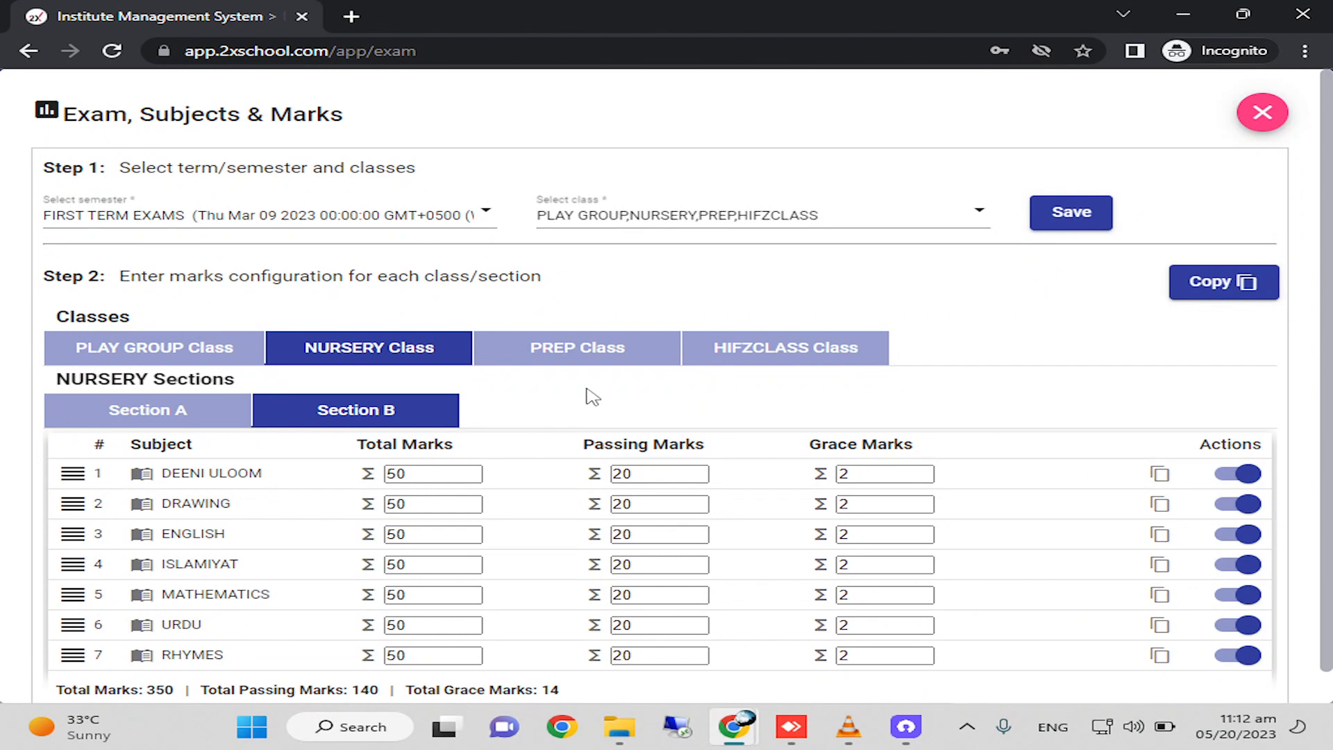
click(105, 422)
click(405, 414)
click(1261, 112)
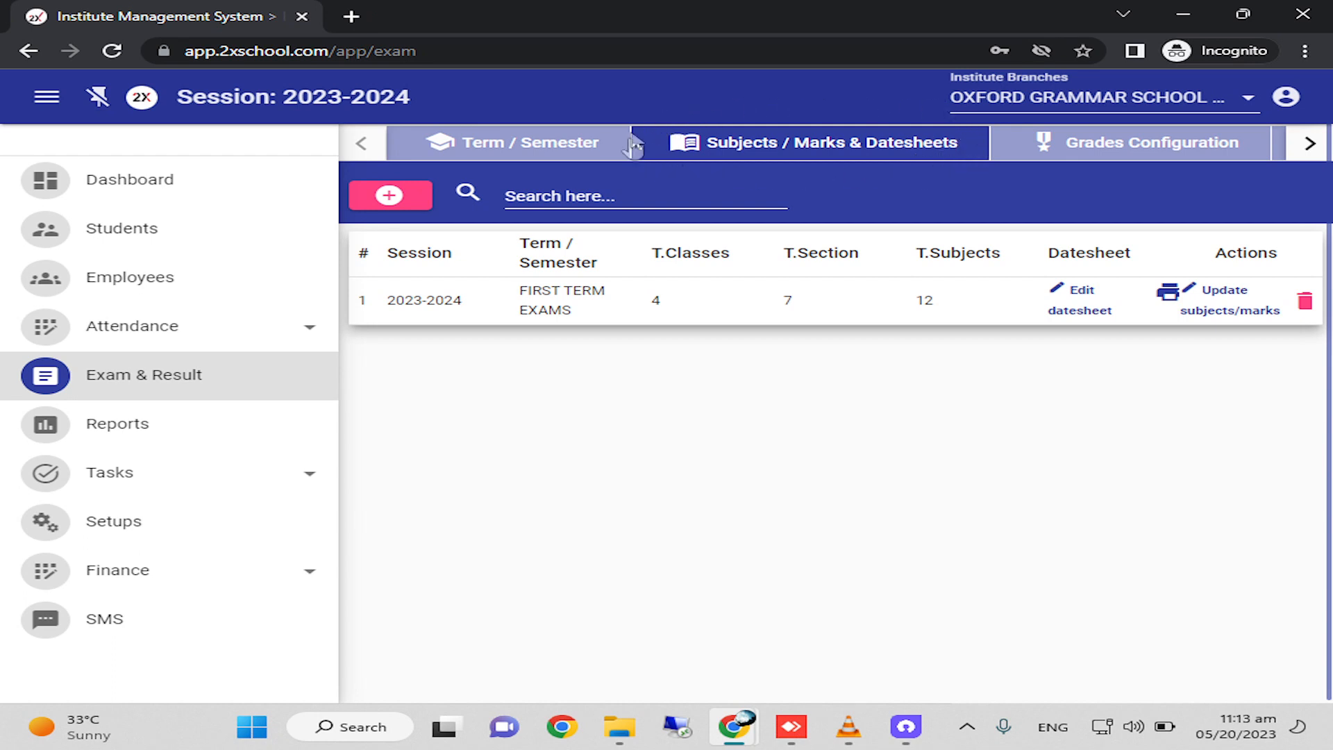
Generate the FIRST TERM EXAMS datesheet for NURSERY section A and open it for editing.
click(1080, 310)
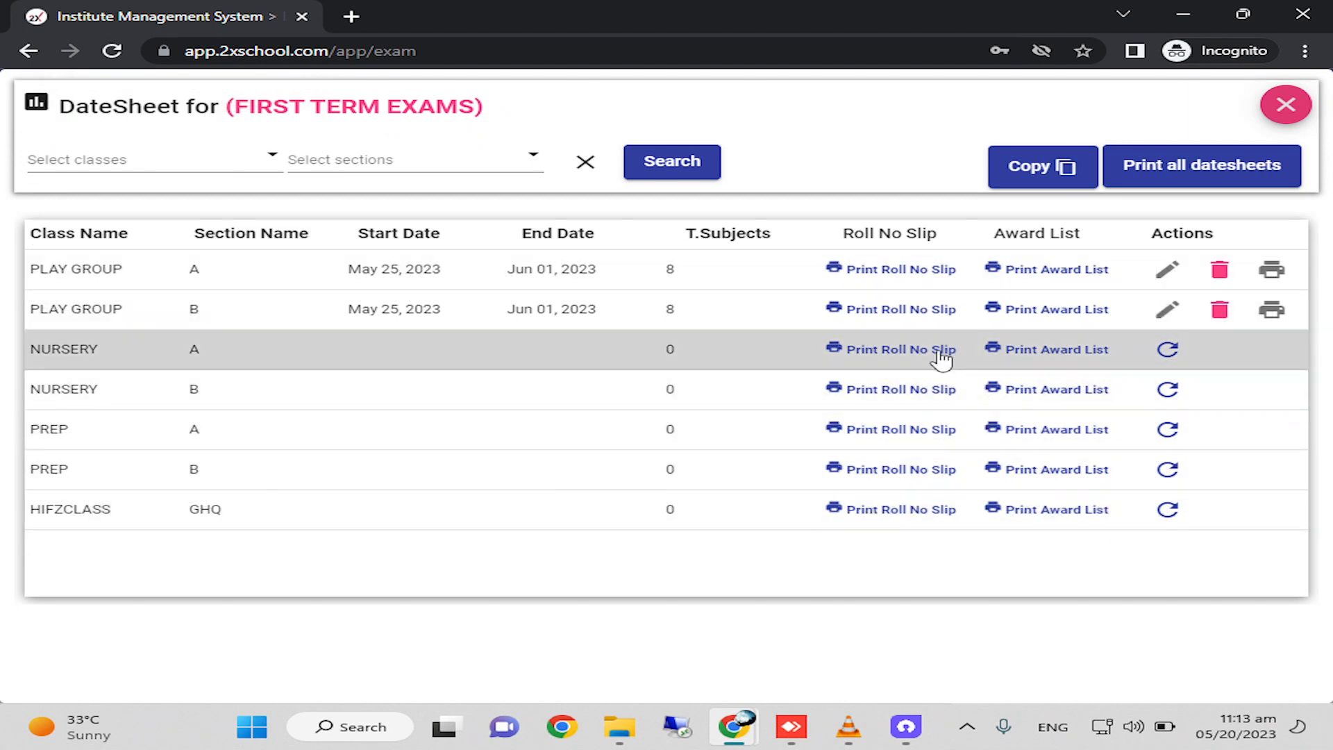
click(1172, 354)
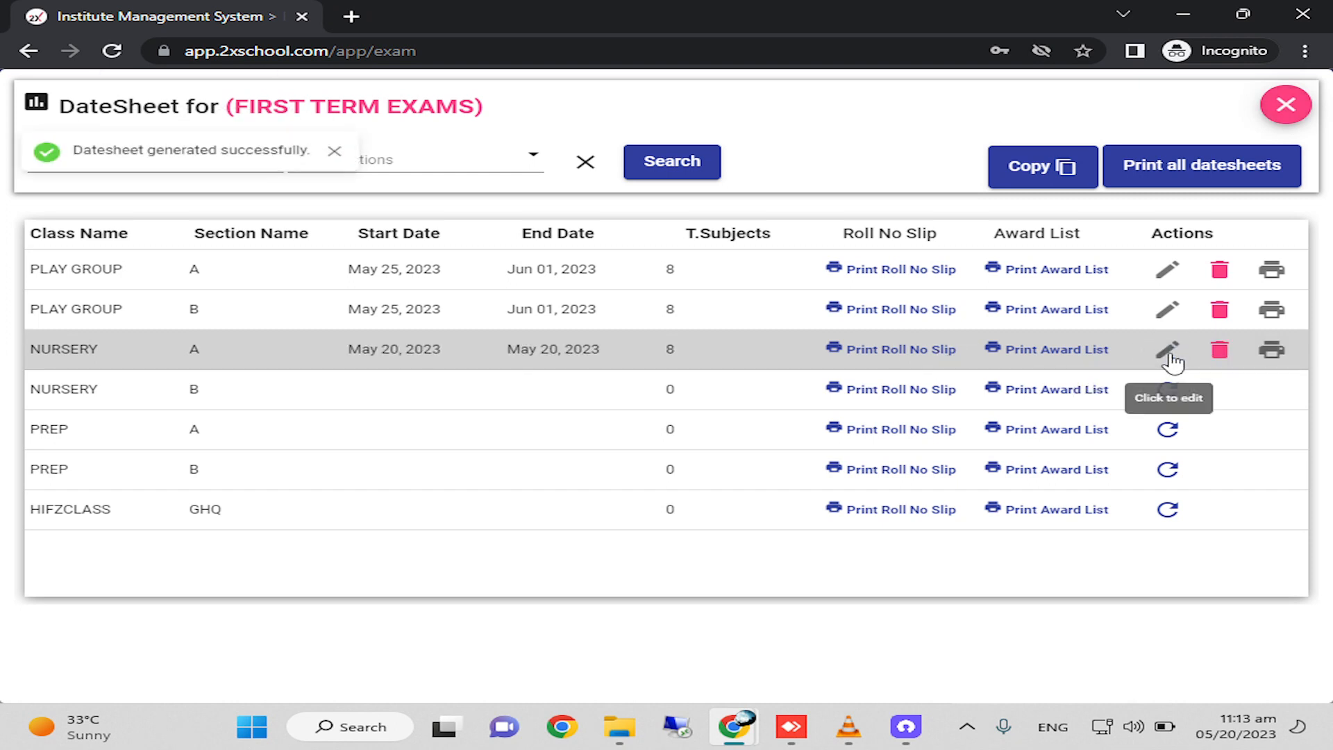
click(1171, 355)
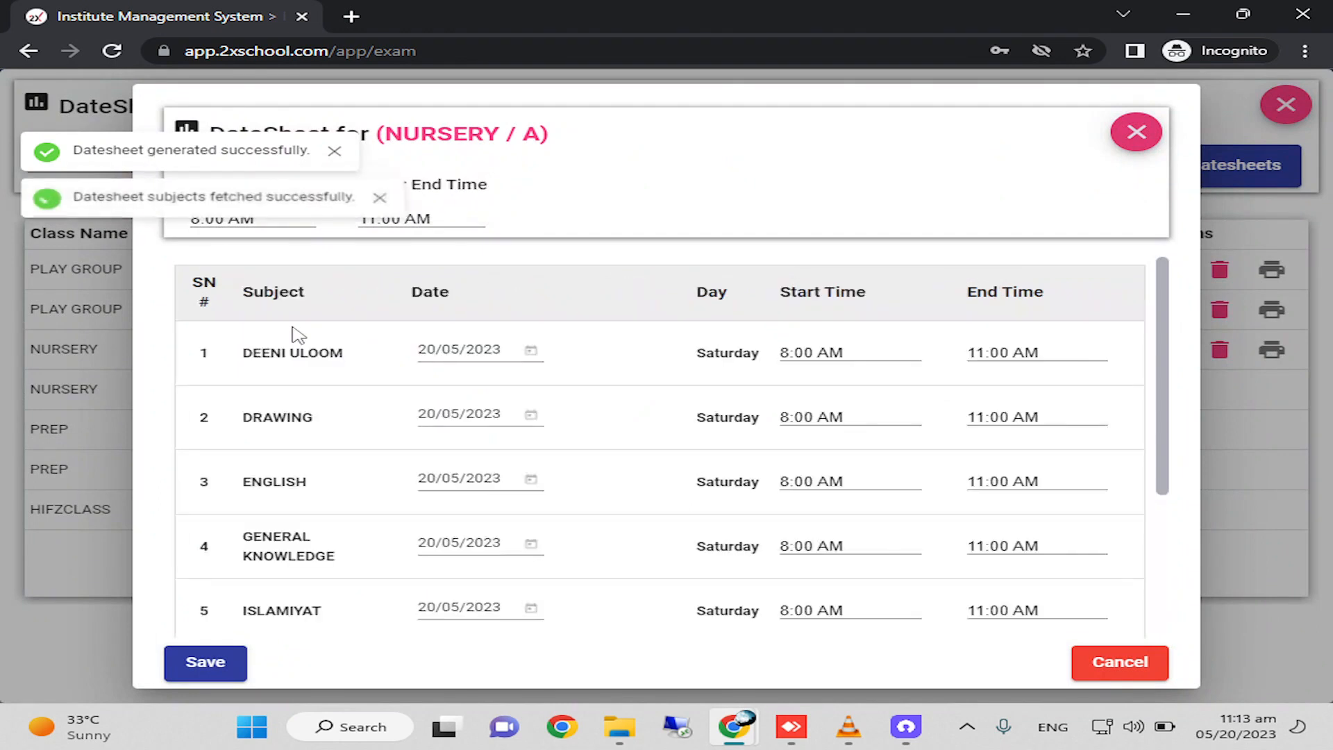
click(1138, 133)
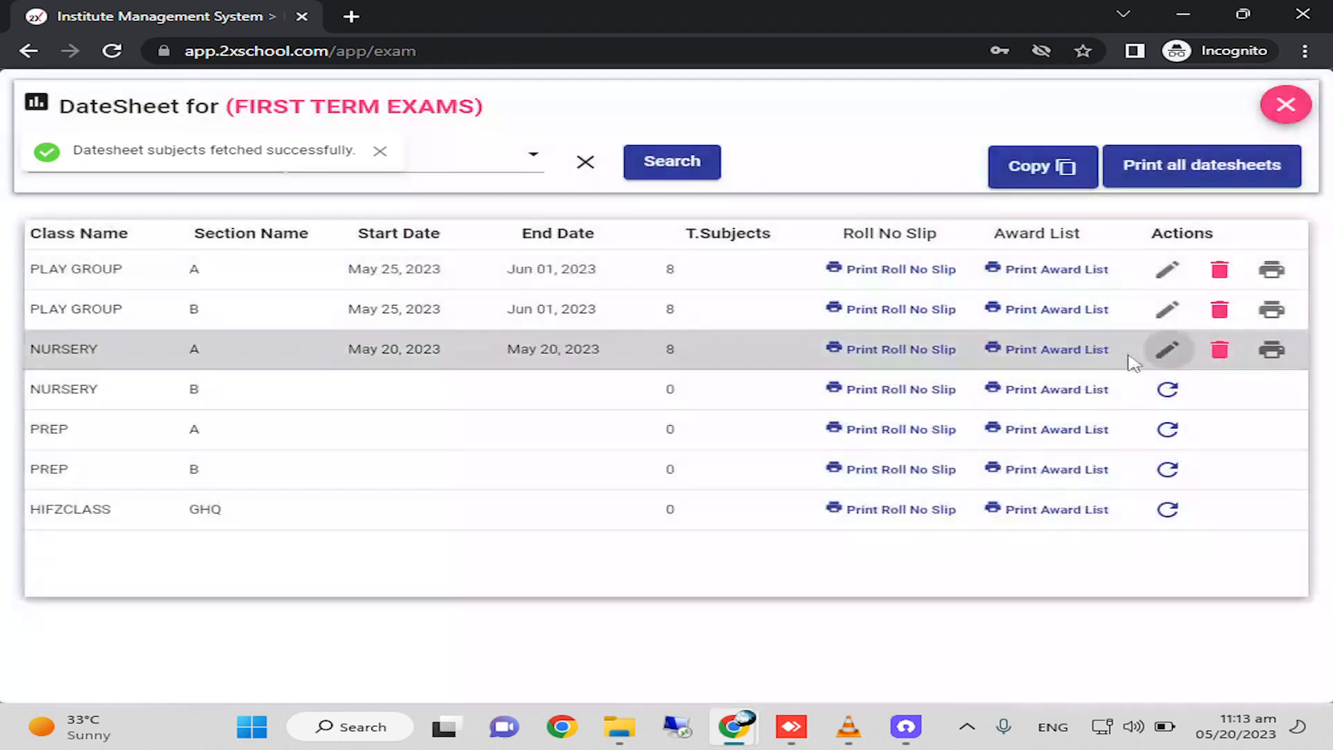
click(1170, 356)
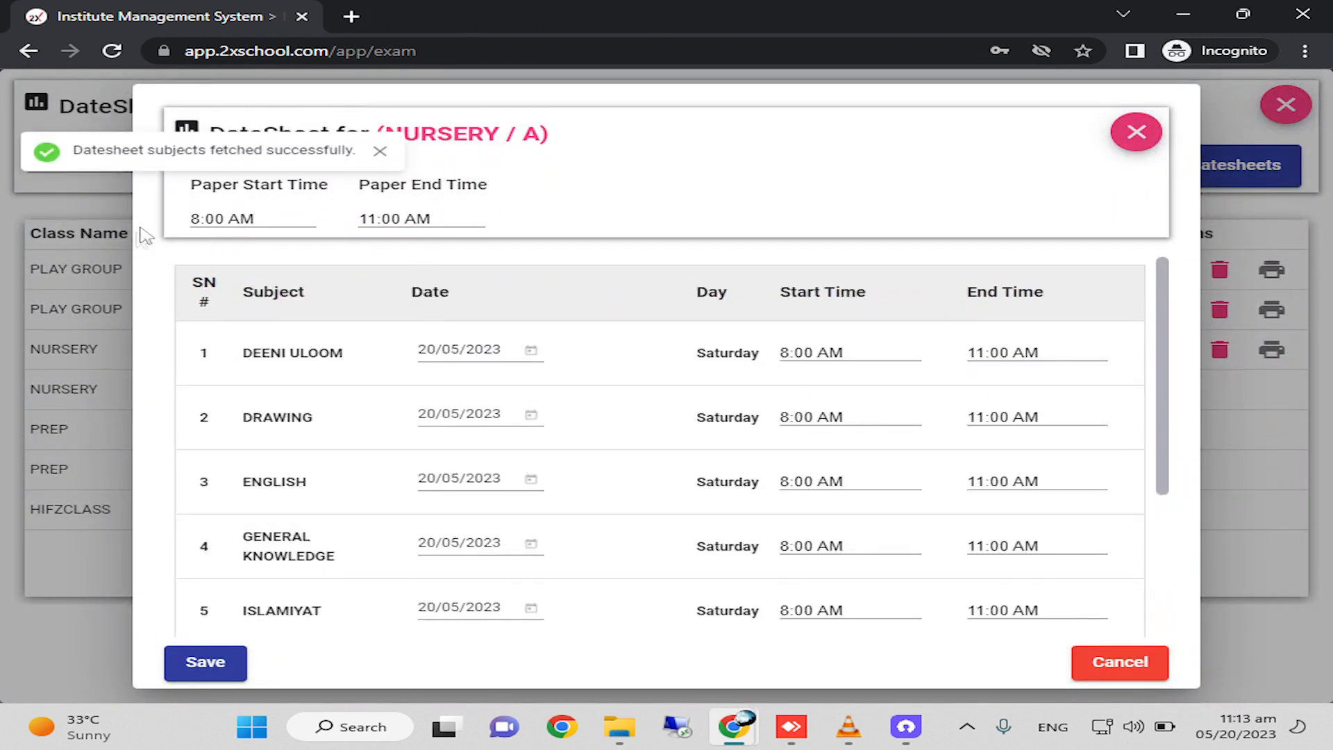
Confirm 8:00 AM as the paper start time and 11:00 AM as the paper end time for NURSERY A.
click(233, 220)
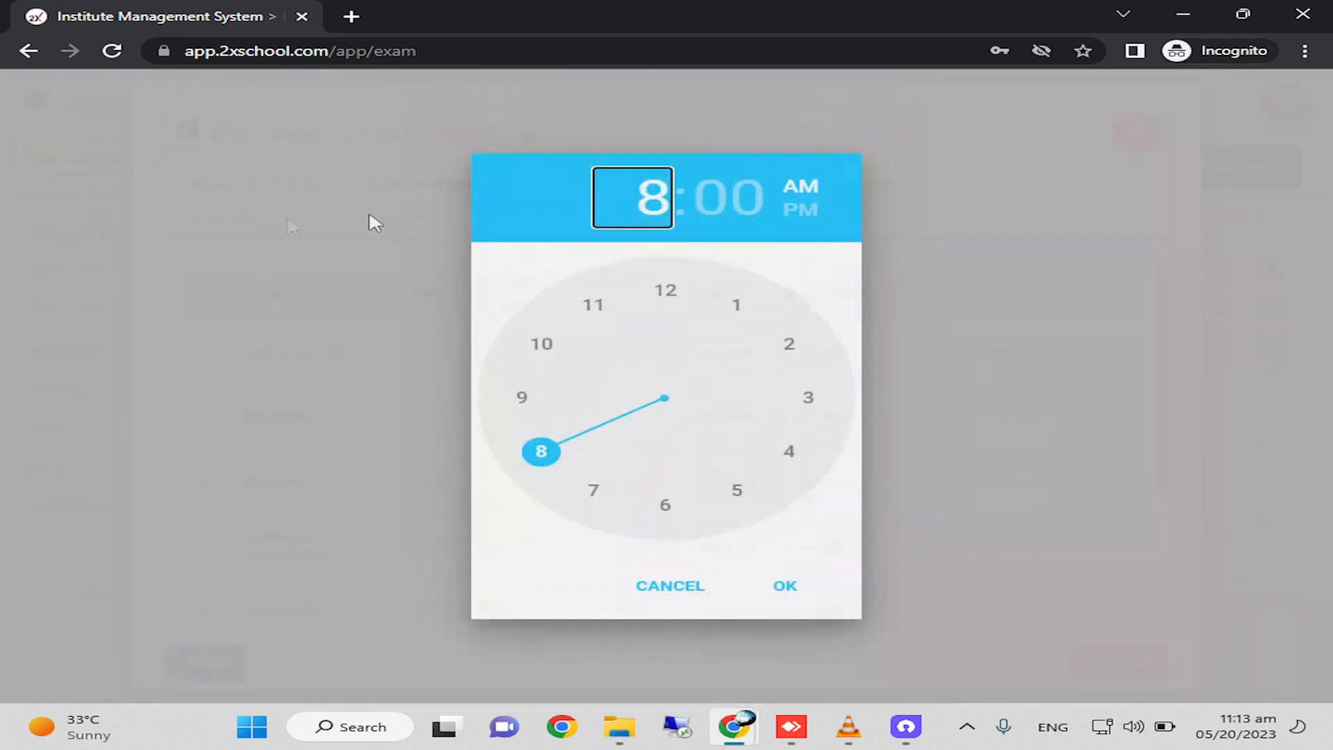
click(786, 587)
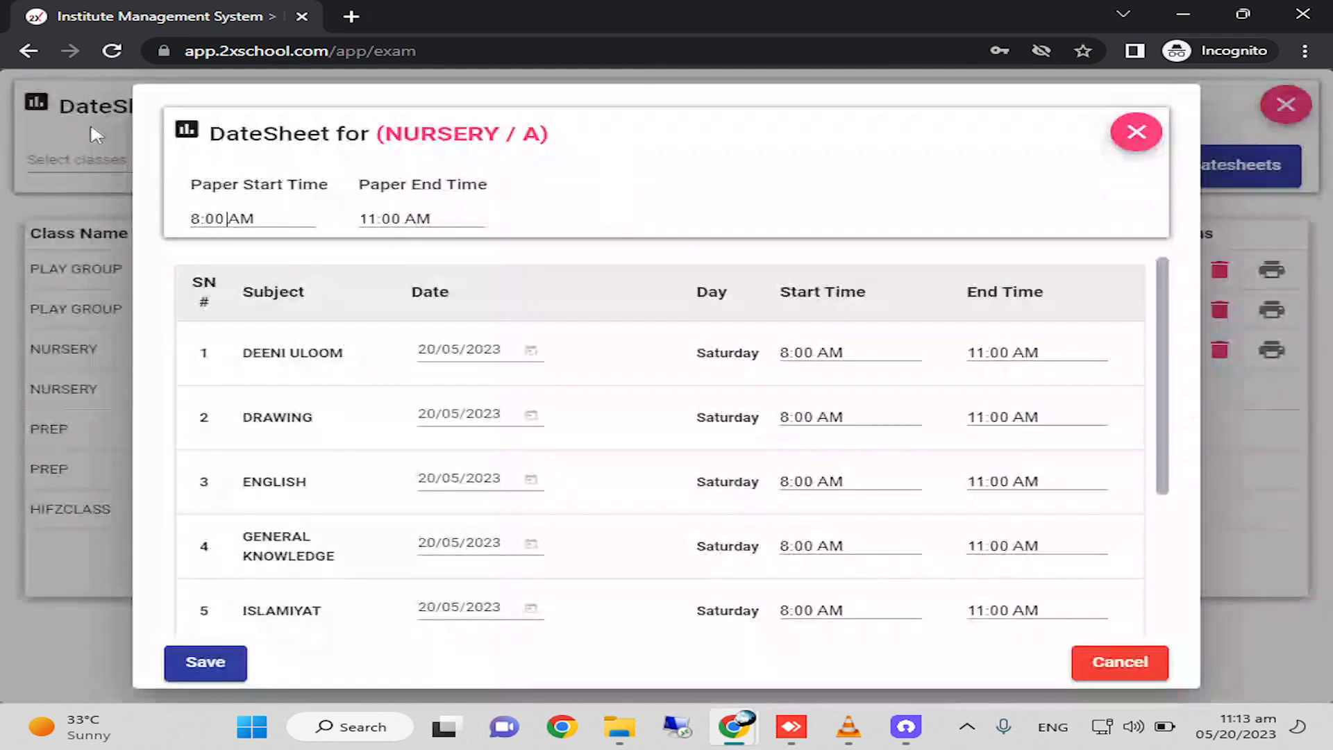
click(223, 218)
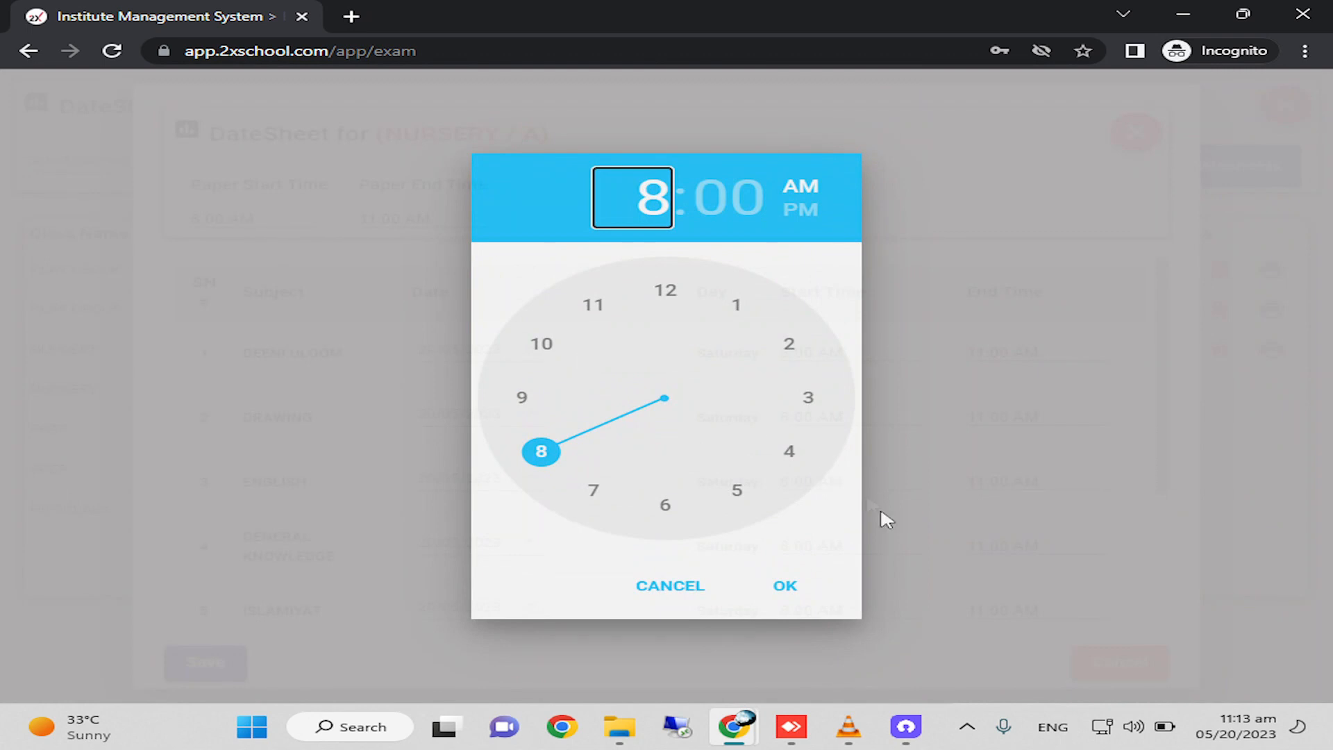
click(786, 587)
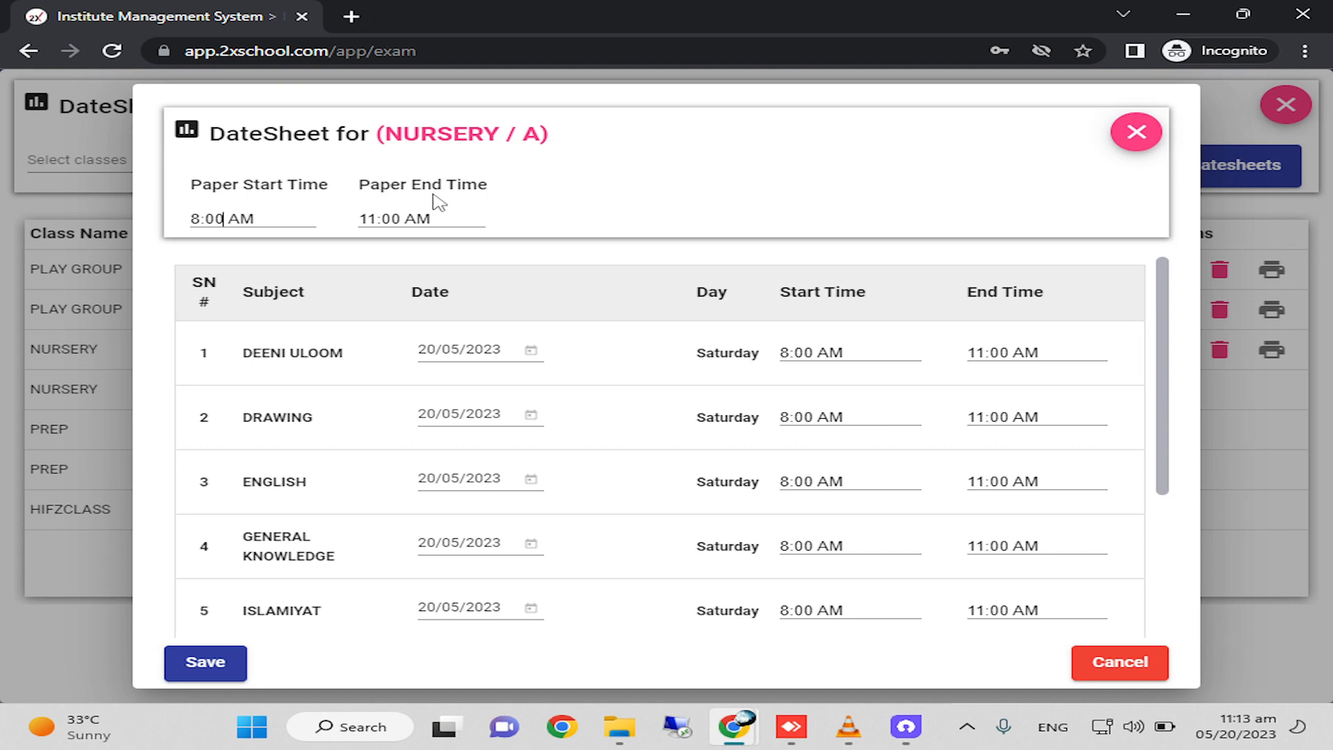
click(234, 220)
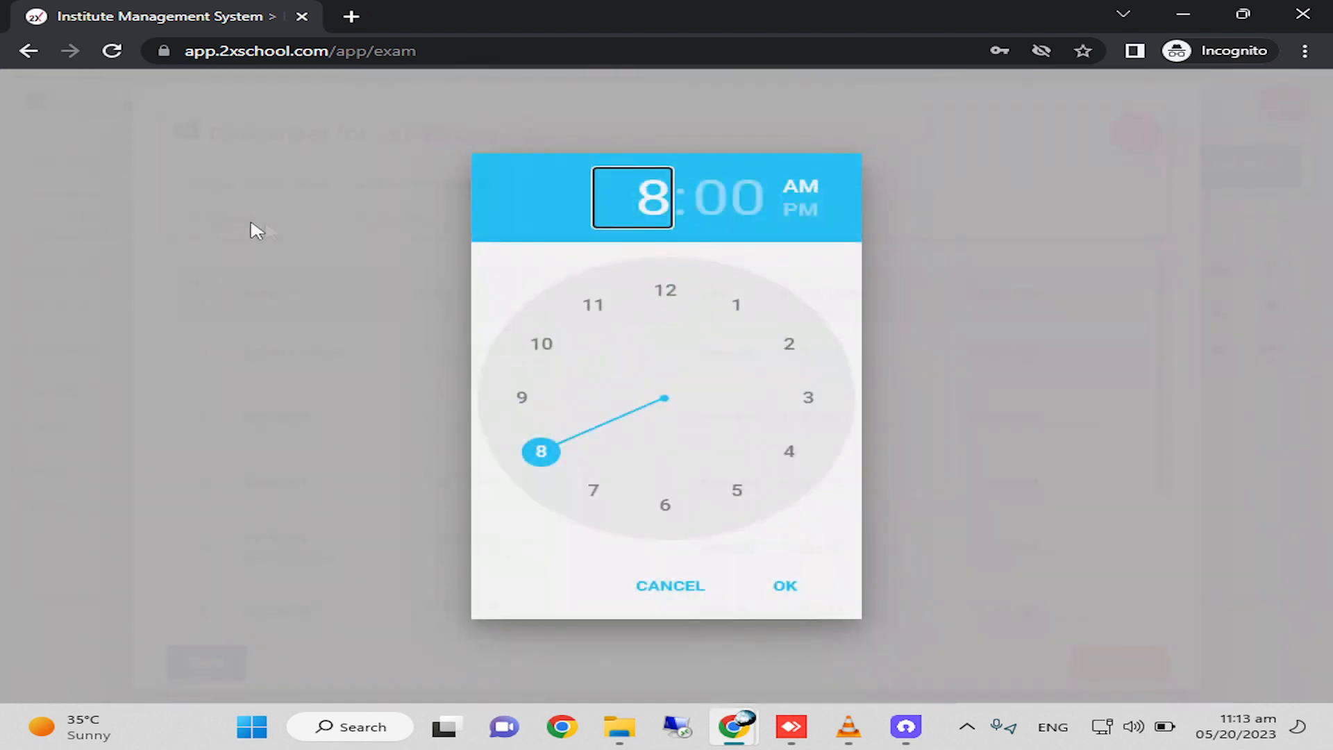
click(788, 584)
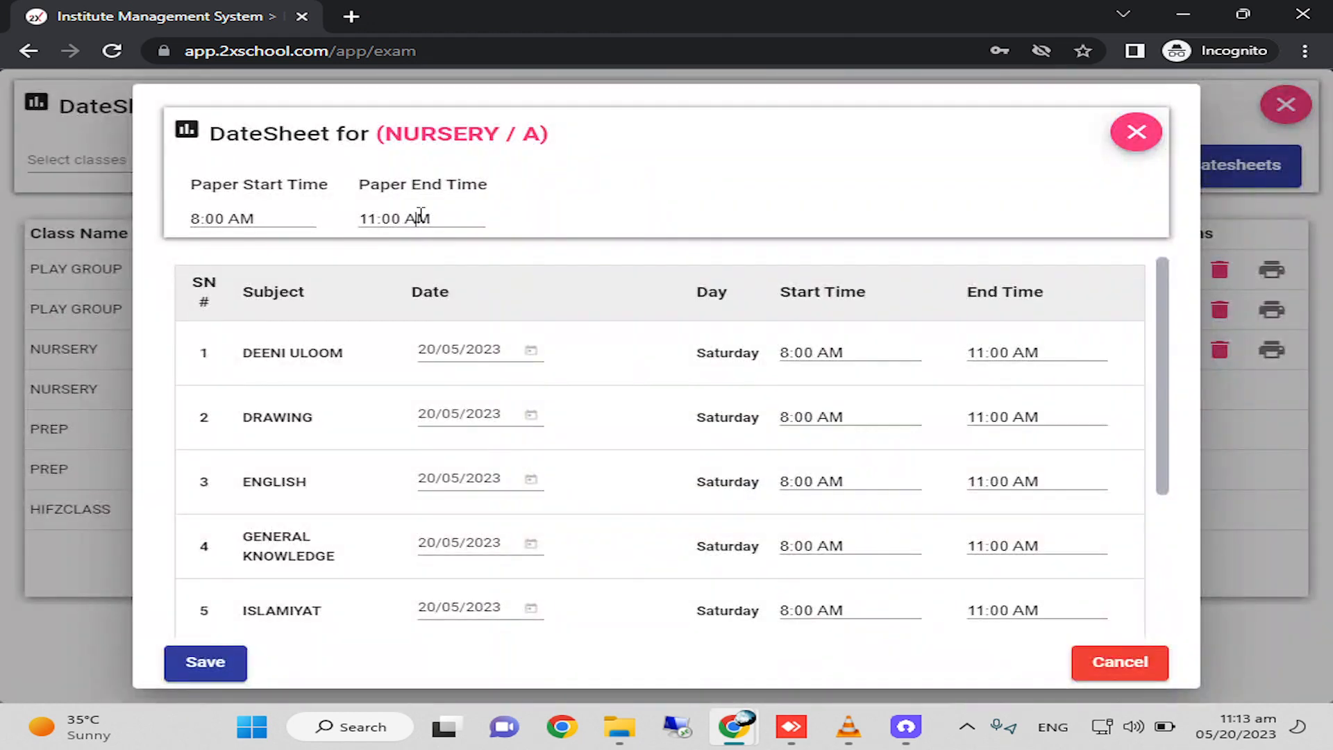
click(420, 216)
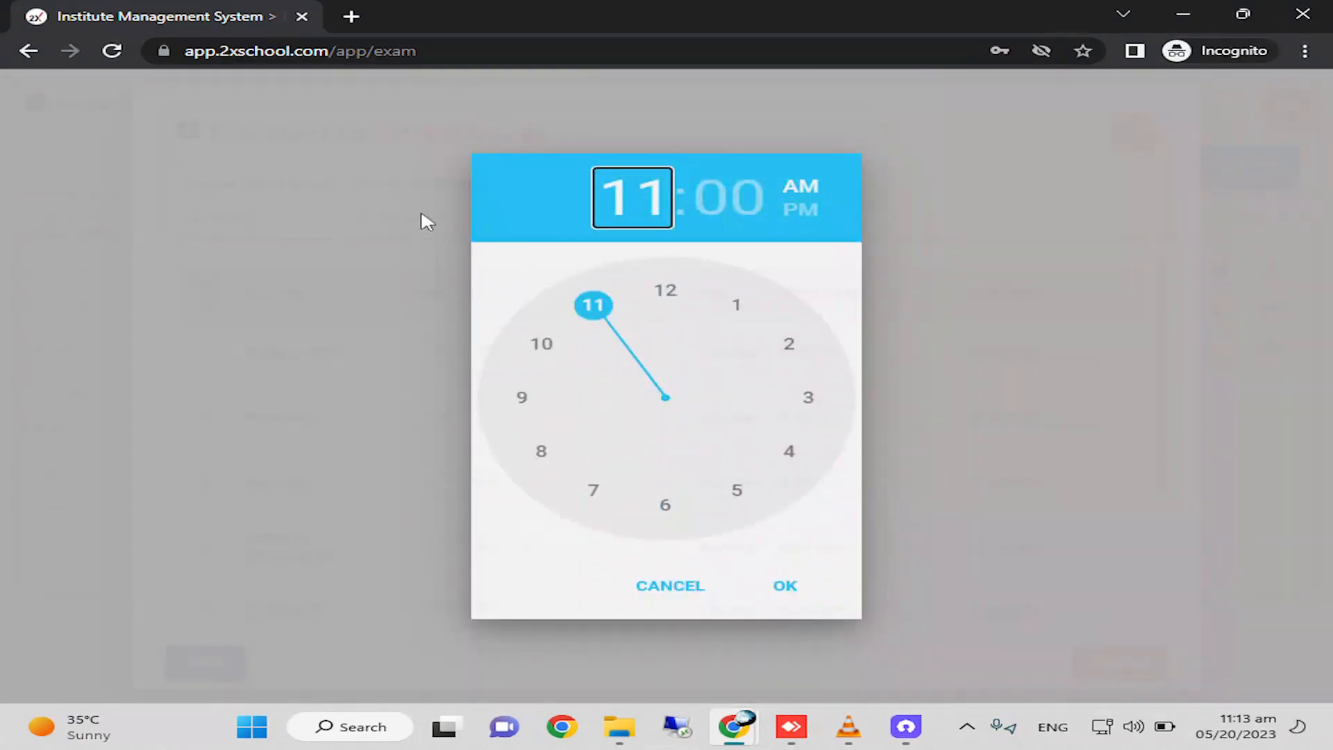
click(788, 590)
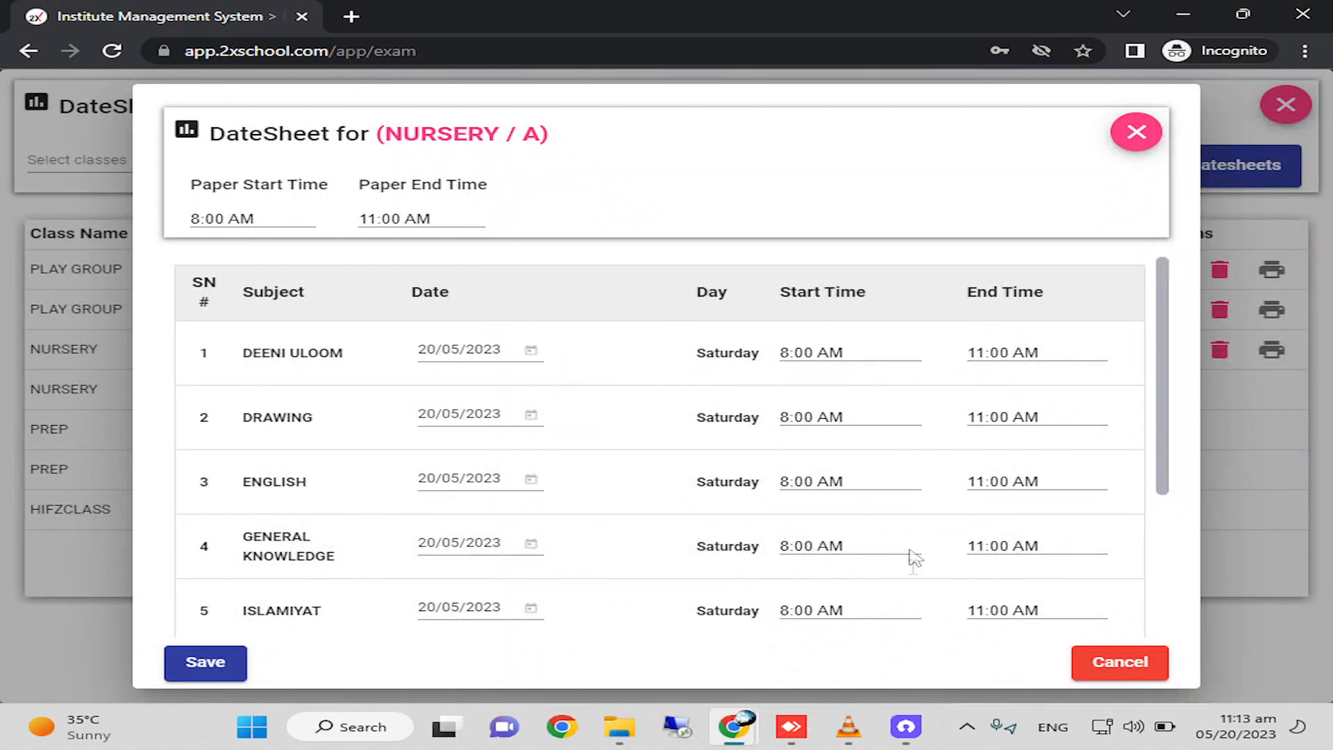
Set the exam date of DEENI ULOOM to 01/06/2023 and of DRAWING to 02/06/2023.
click(456, 354)
click(769, 382)
click(661, 469)
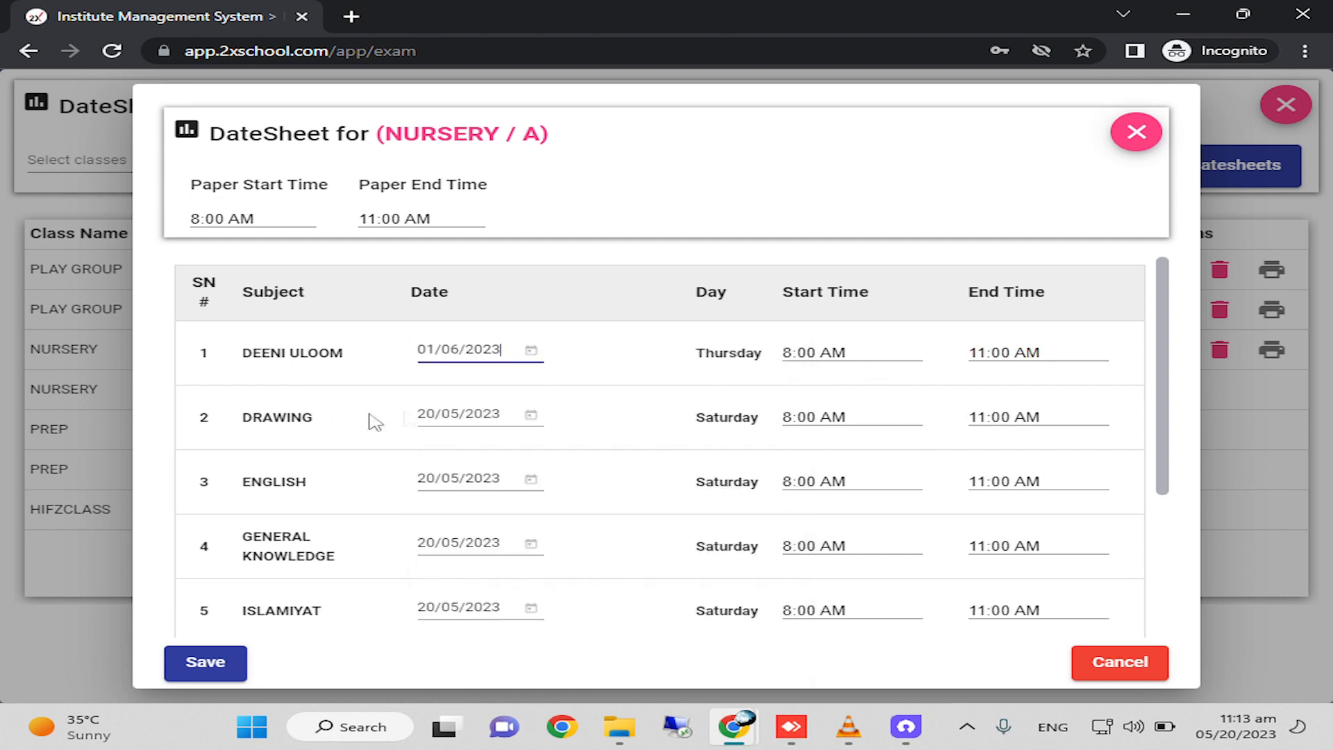
click(456, 416)
click(767, 119)
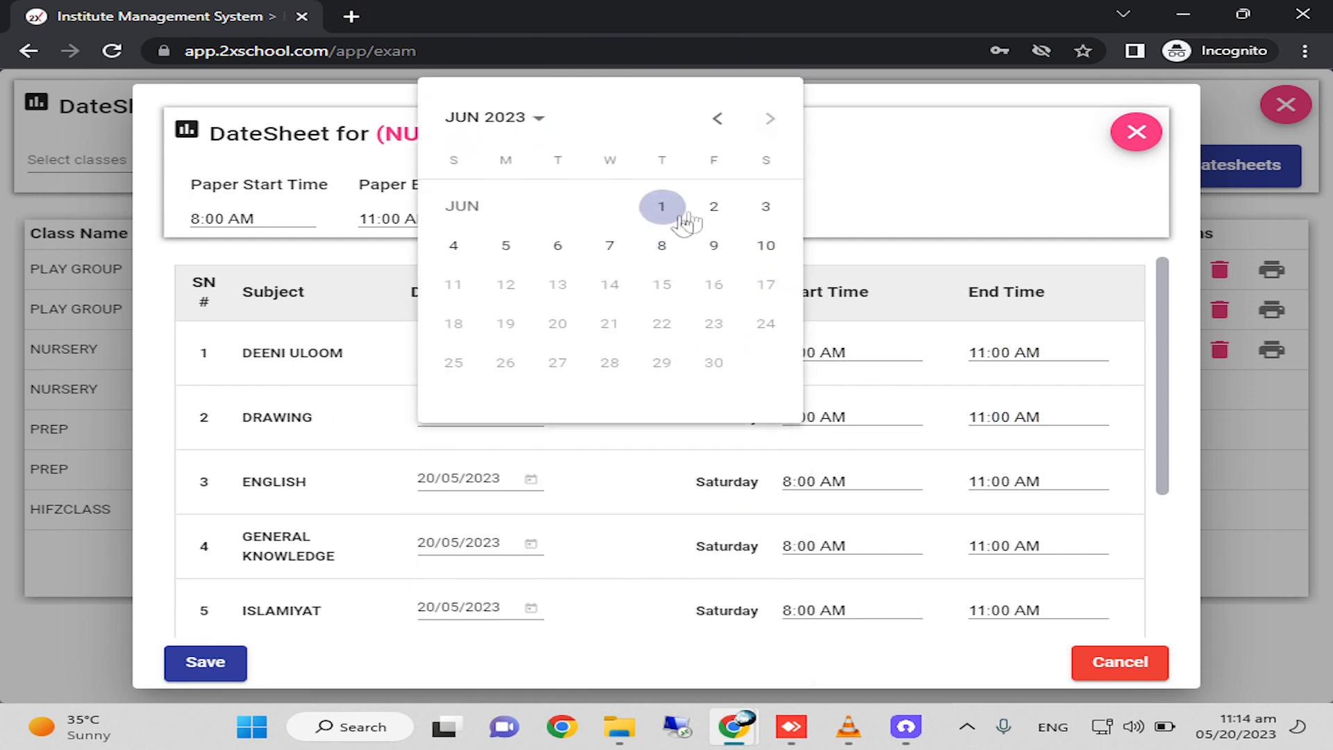
click(714, 206)
Set the exam date of ENGLISH to 03/06/2023 and of GENERAL KNOWLEDGE to 05/06/2023.
click(474, 478)
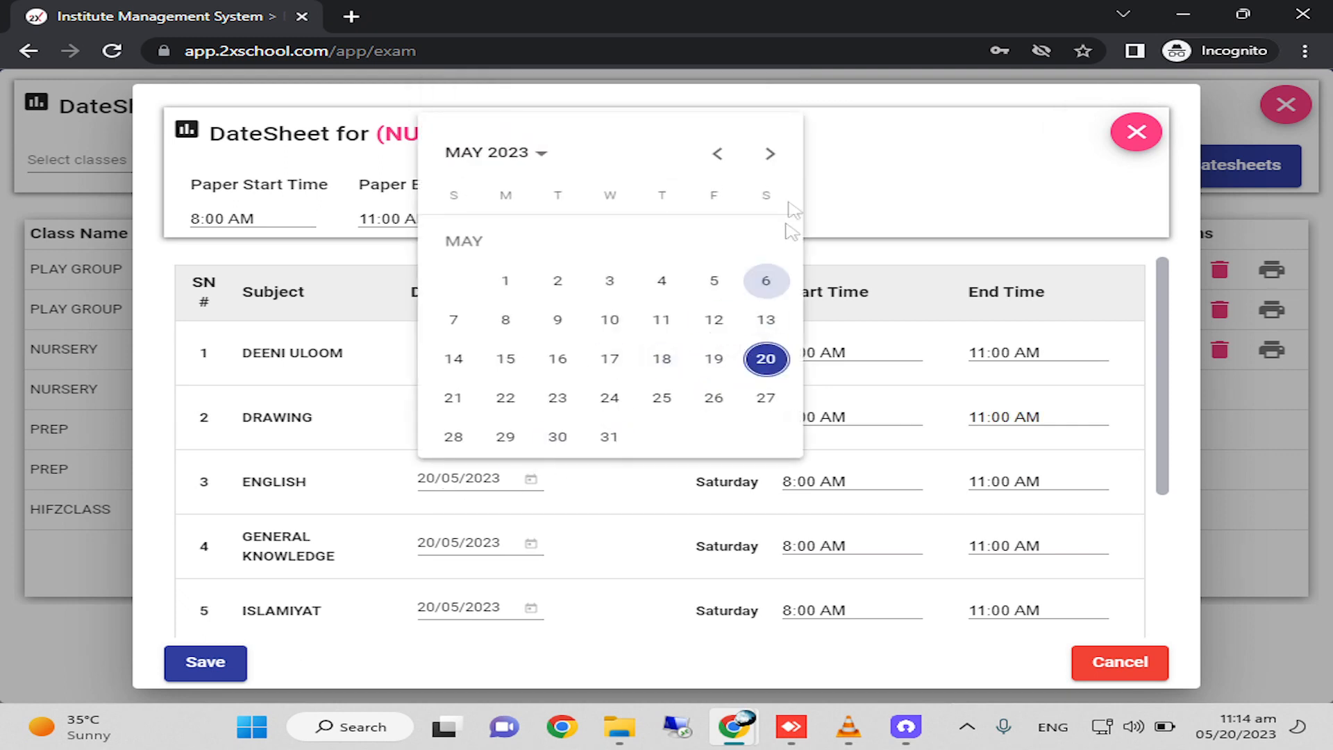
click(769, 154)
click(766, 243)
click(444, 545)
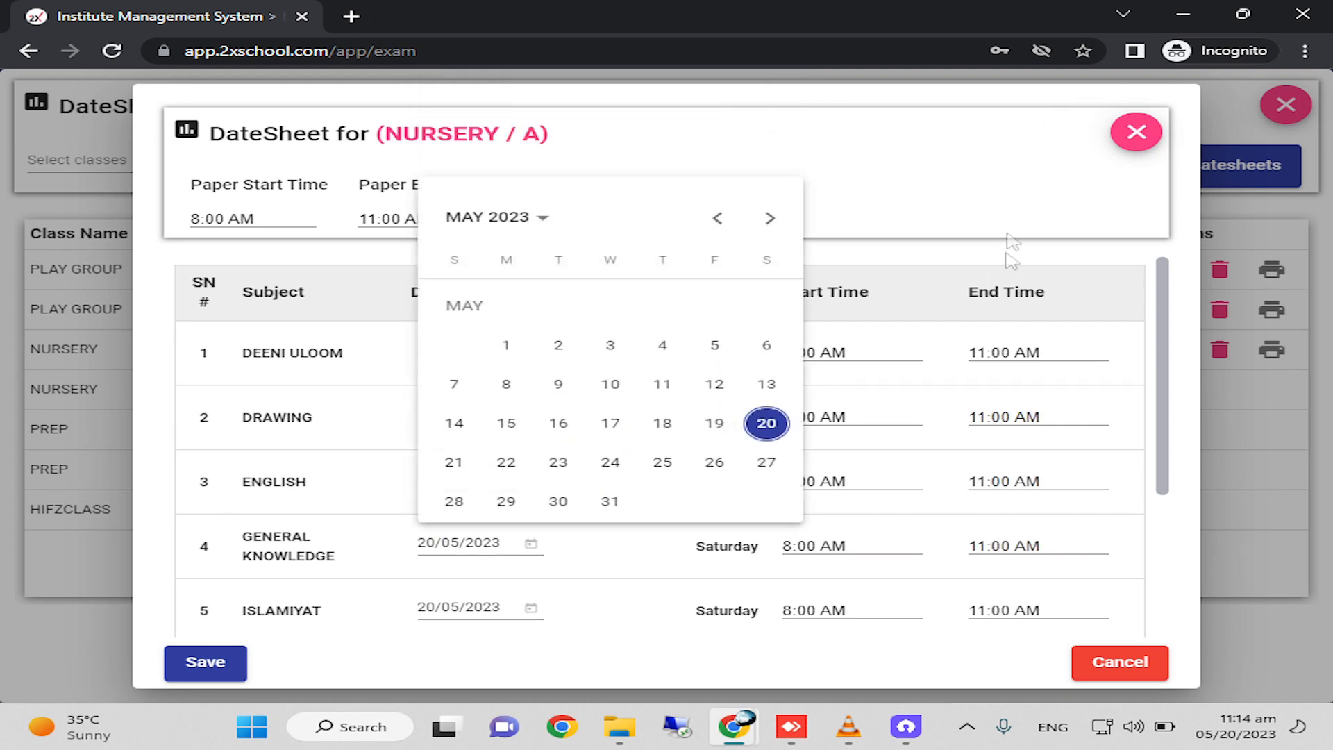
click(769, 218)
click(453, 346)
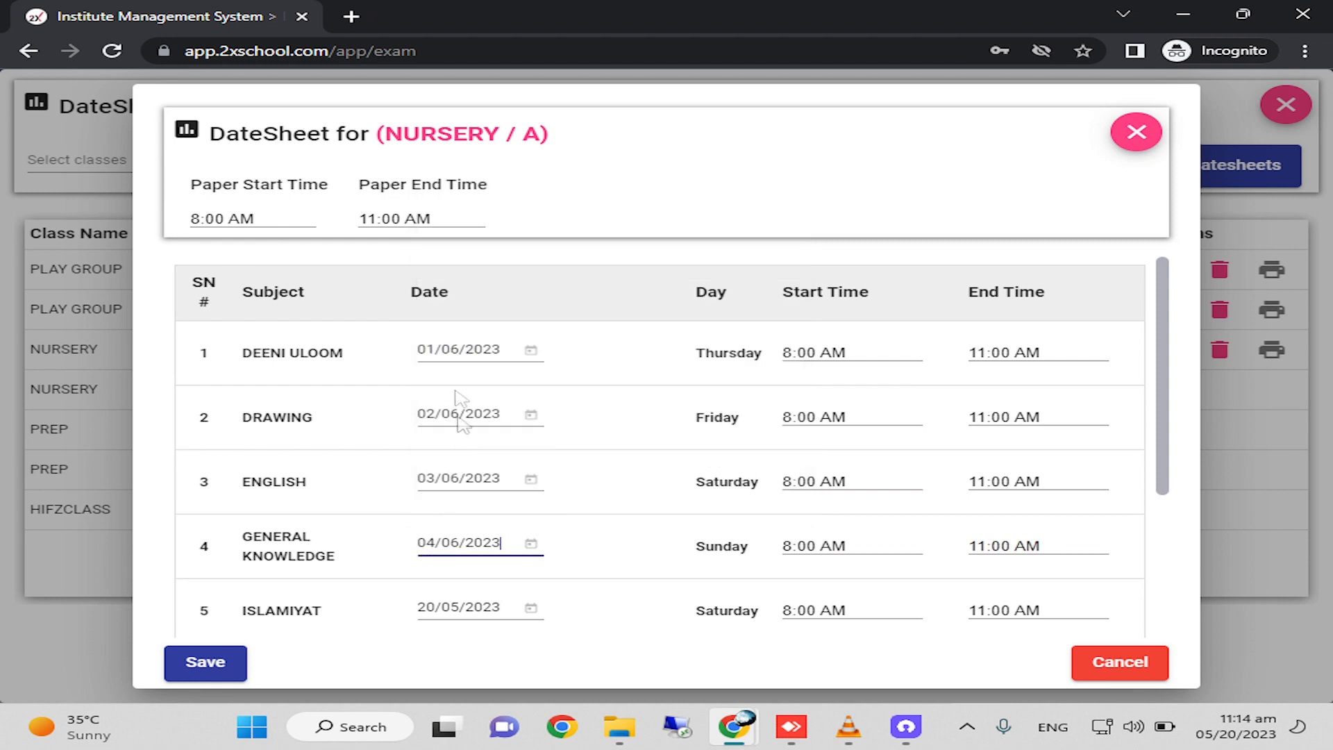
click(450, 545)
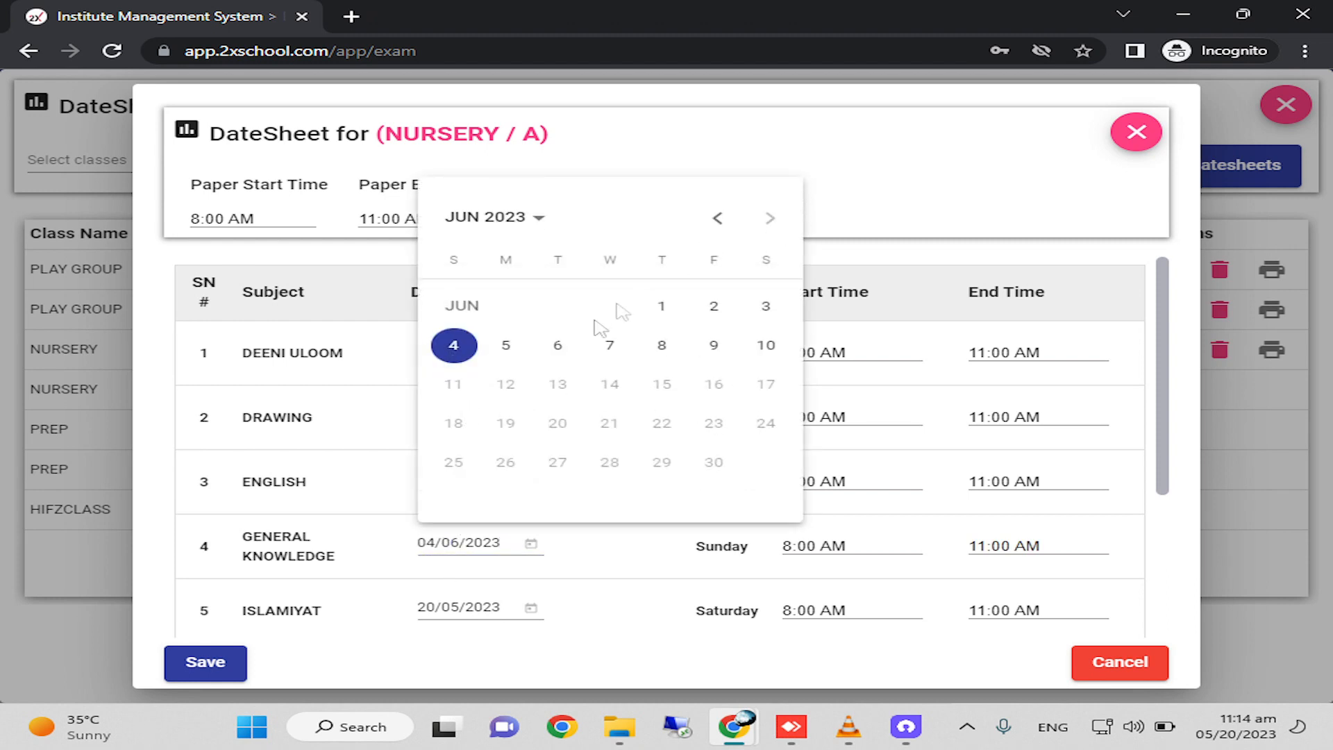
click(506, 345)
Set the exam date of ISLAMIYAT to 06/06/2023 and of MATHEMATICS to 07/06/2023.
click(458, 610)
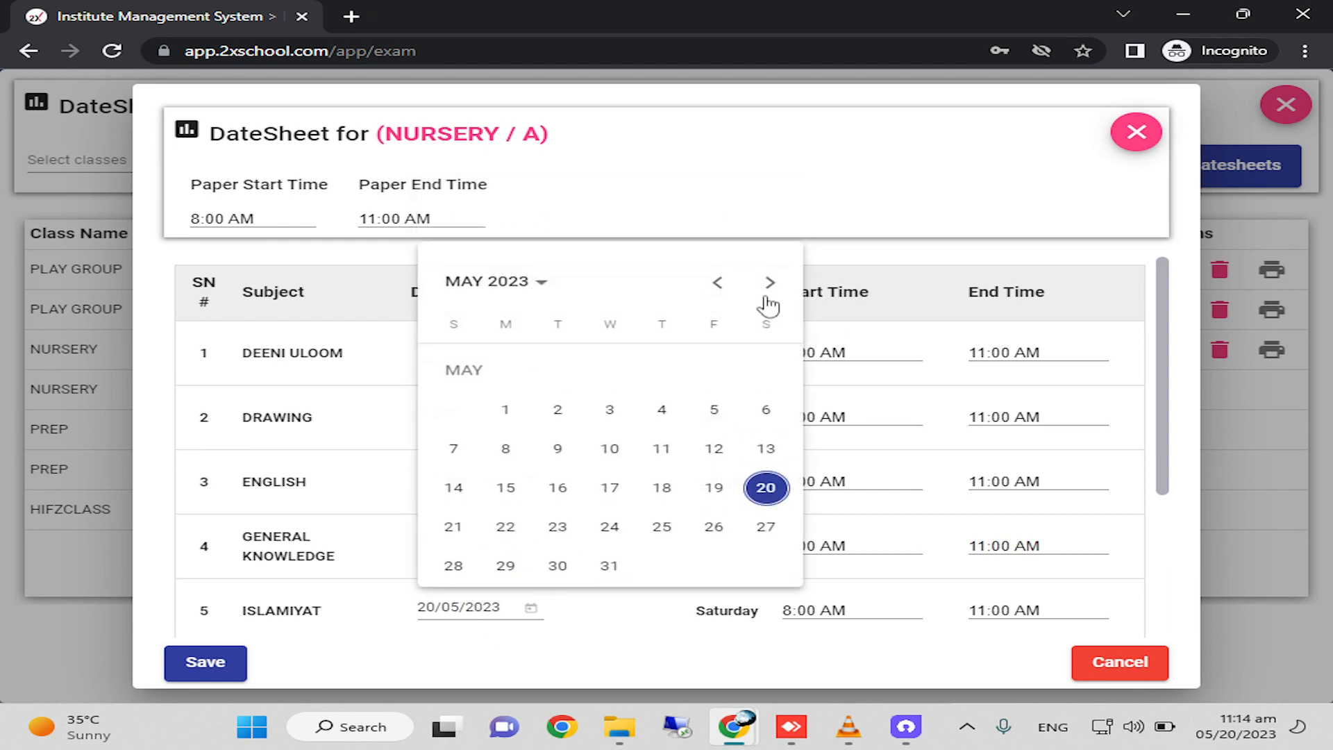
click(770, 285)
click(558, 411)
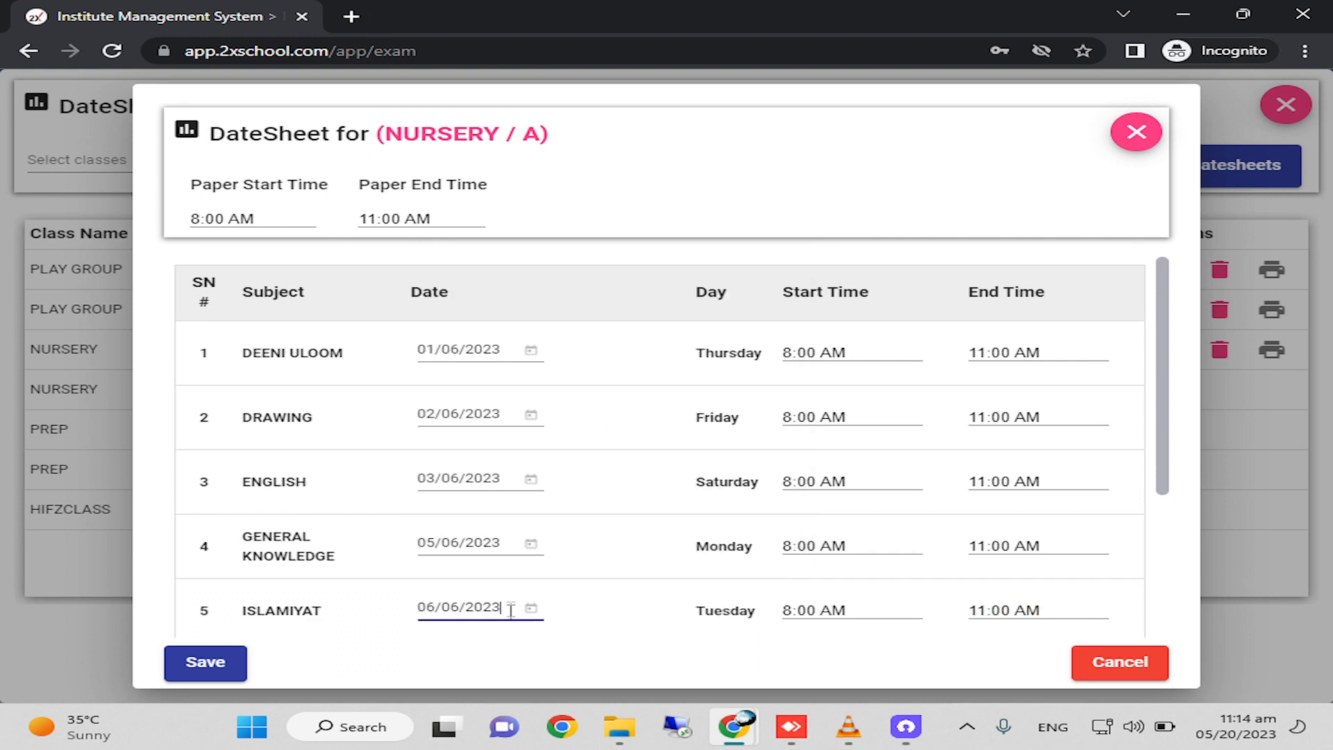
scroll(479, 595, down, 3)
click(466, 484)
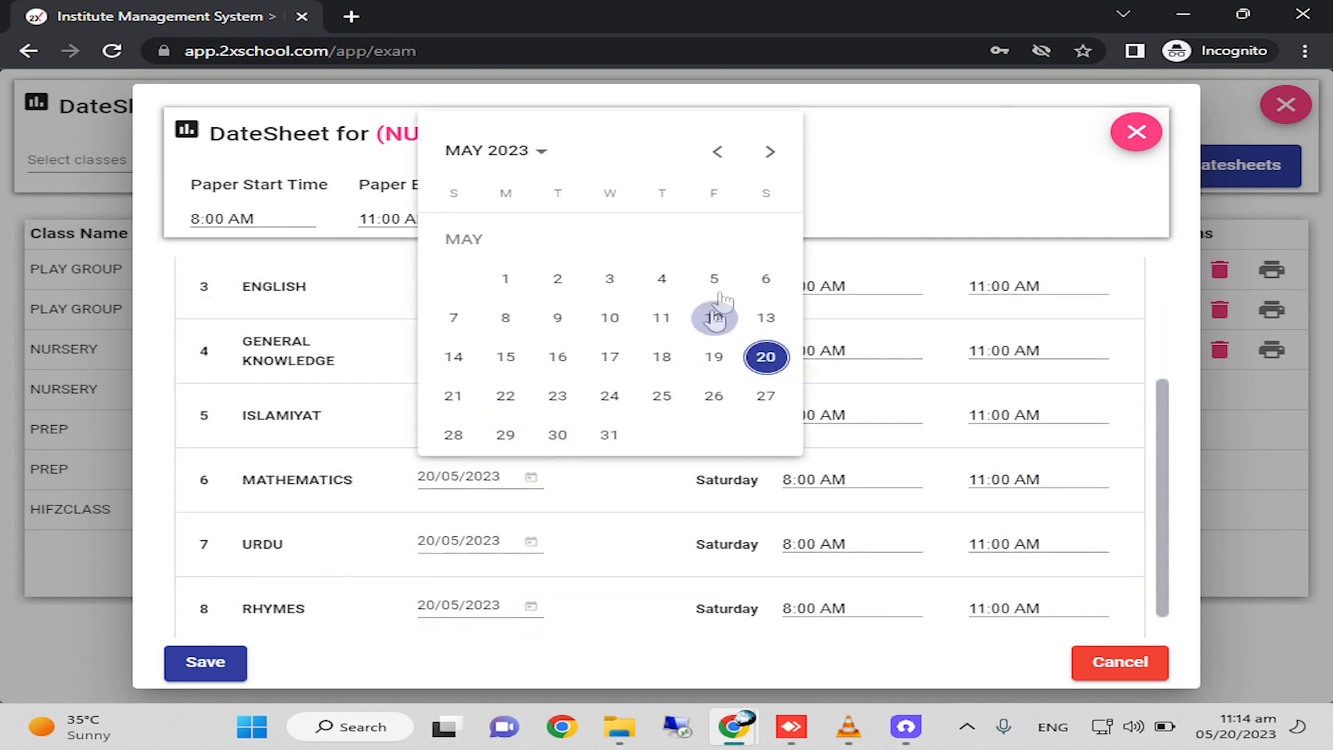
click(769, 152)
click(610, 280)
Set the exam date of URDU to 08/06/2023 and of RHYMES to 09/06/2023.
click(466, 545)
click(767, 216)
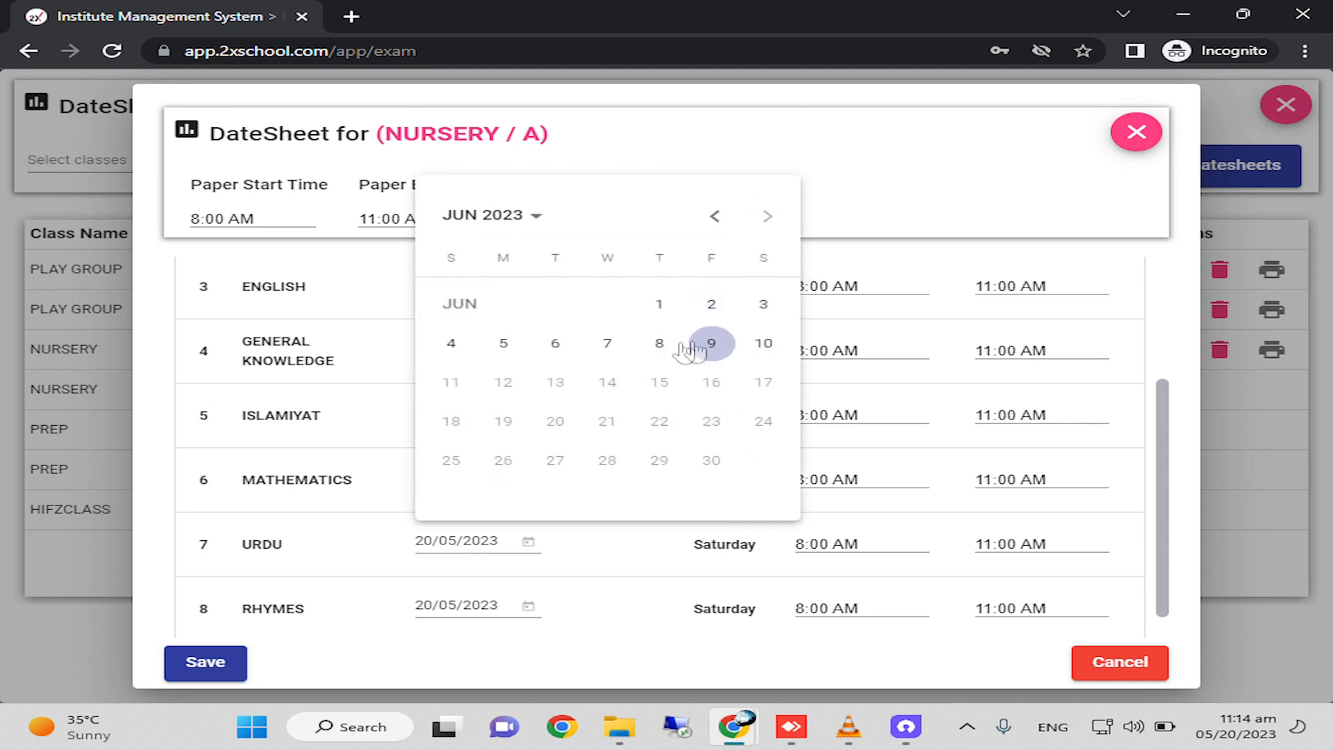
click(659, 343)
click(481, 606)
click(765, 278)
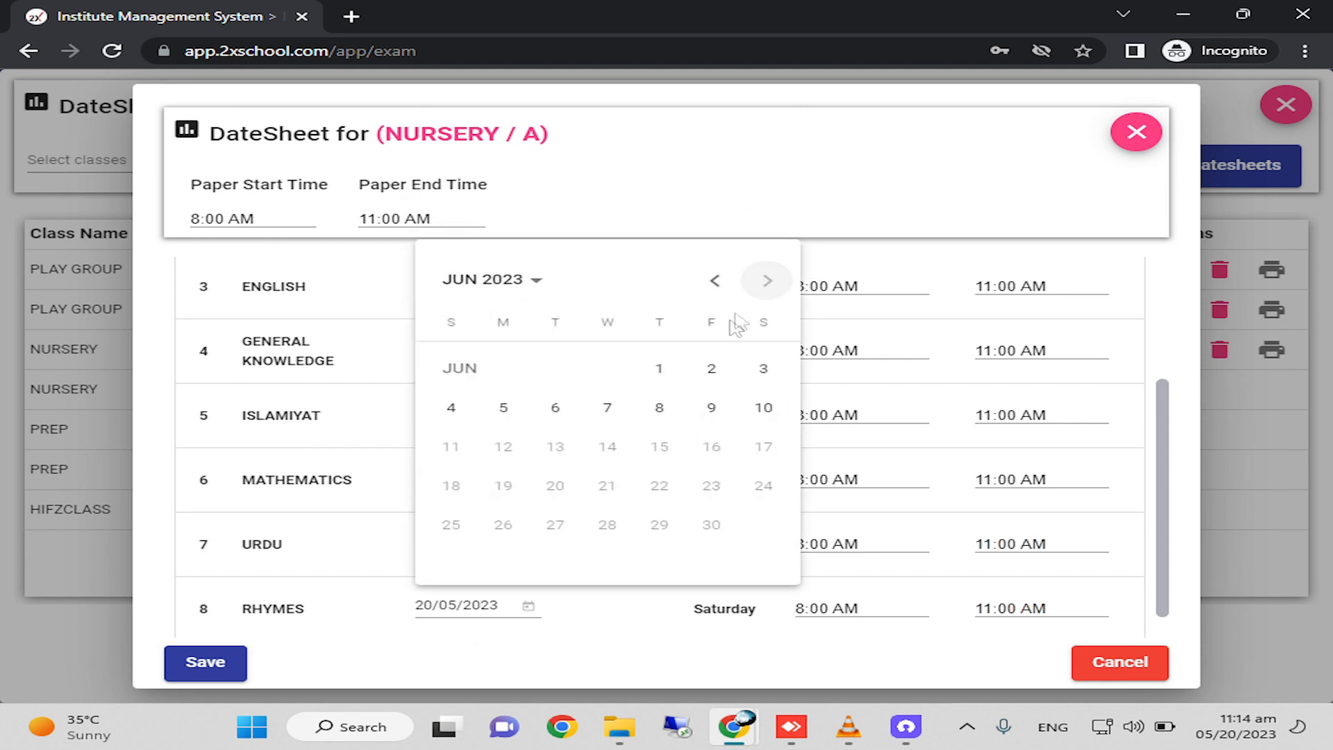
click(711, 409)
scroll(472, 519, down, 1)
click(680, 618)
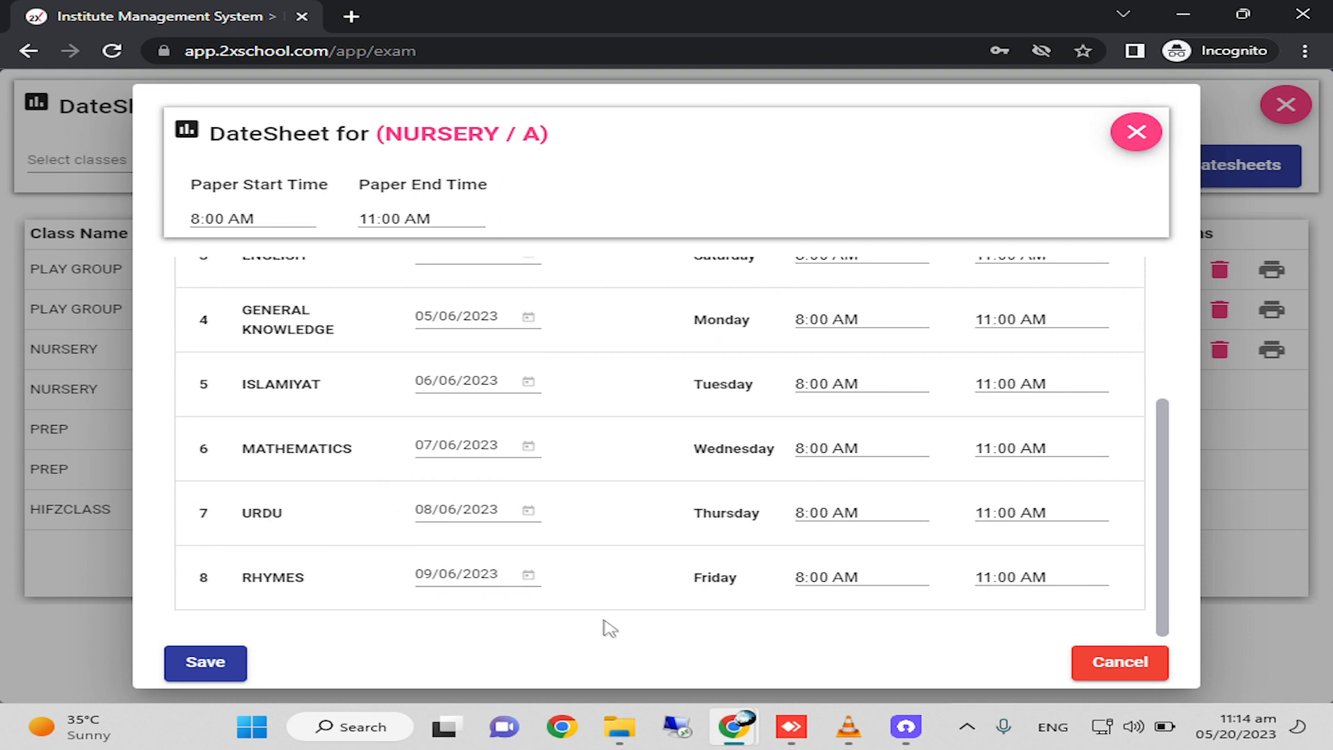
Review the subject dates in the NURSERY A datesheet and change the exam date of RHYMES to 01/06/2023.
click(442, 444)
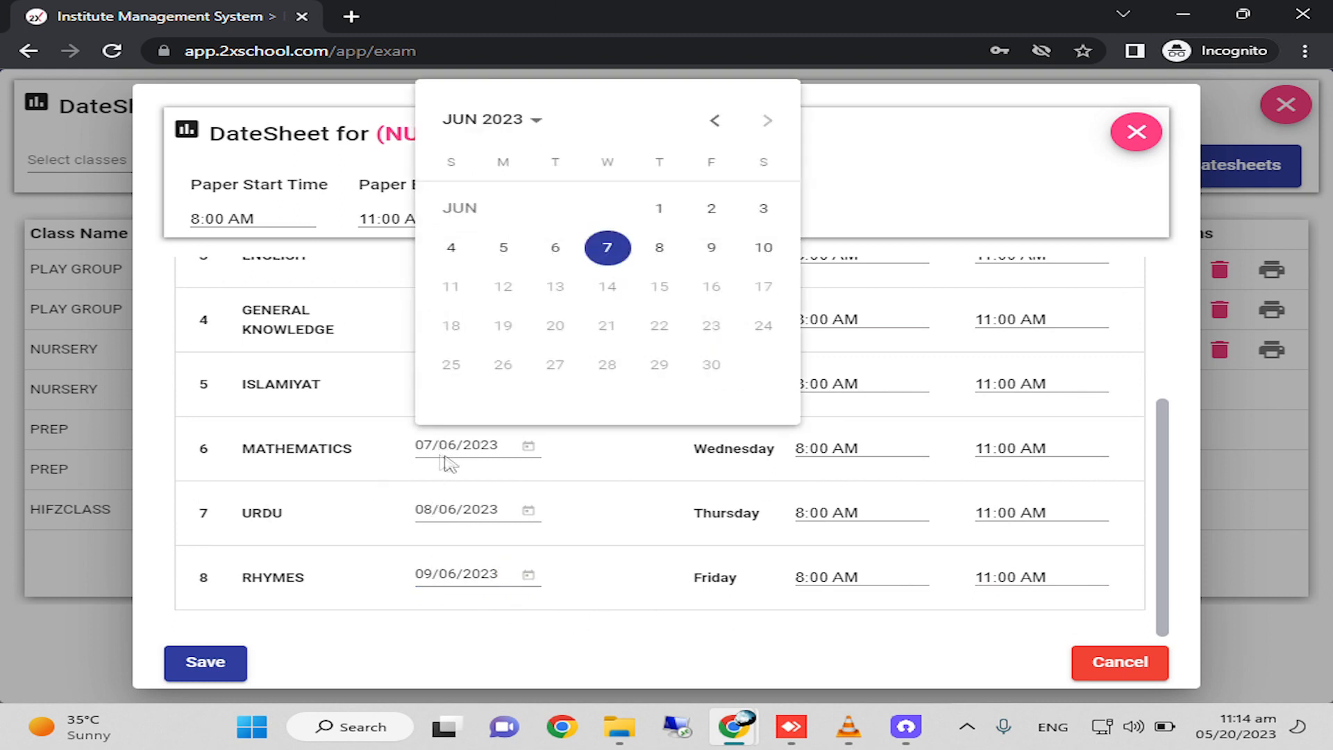
click(333, 467)
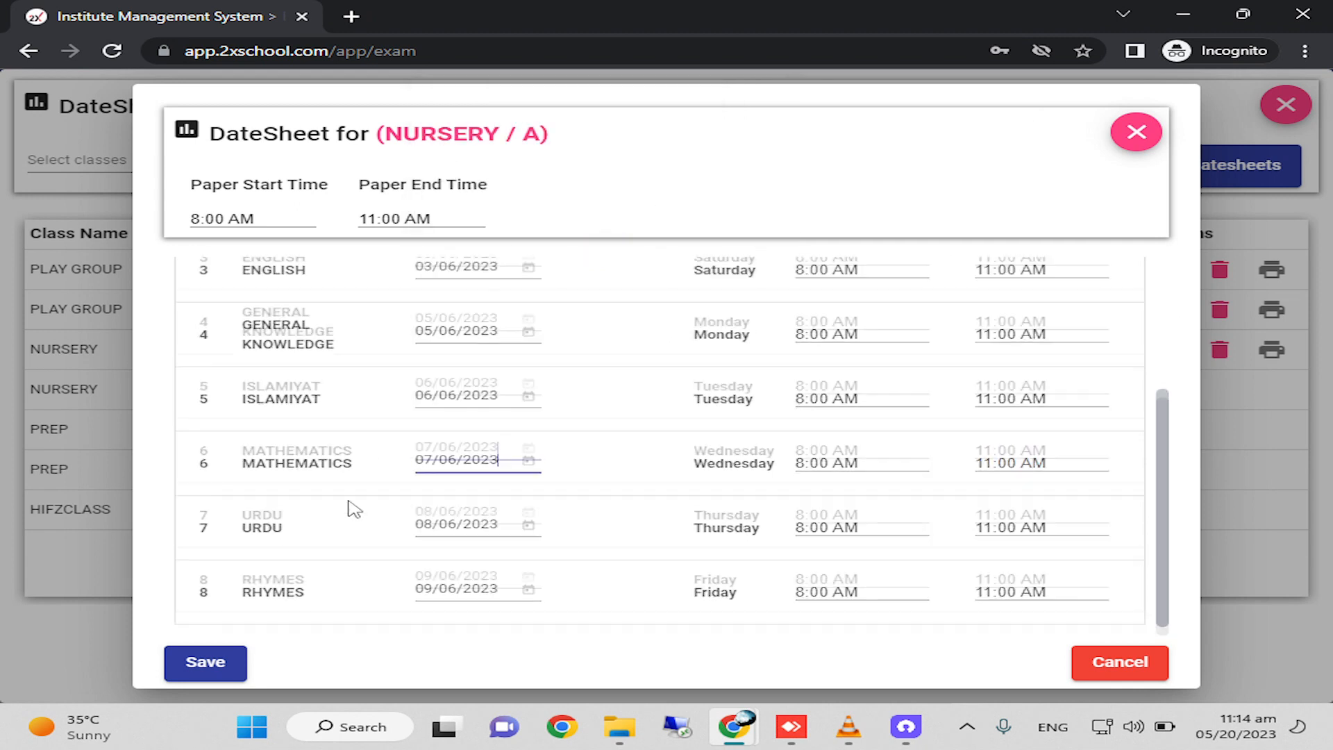
scroll(352, 503, up, 4)
scroll(466, 486, down, 4)
click(459, 576)
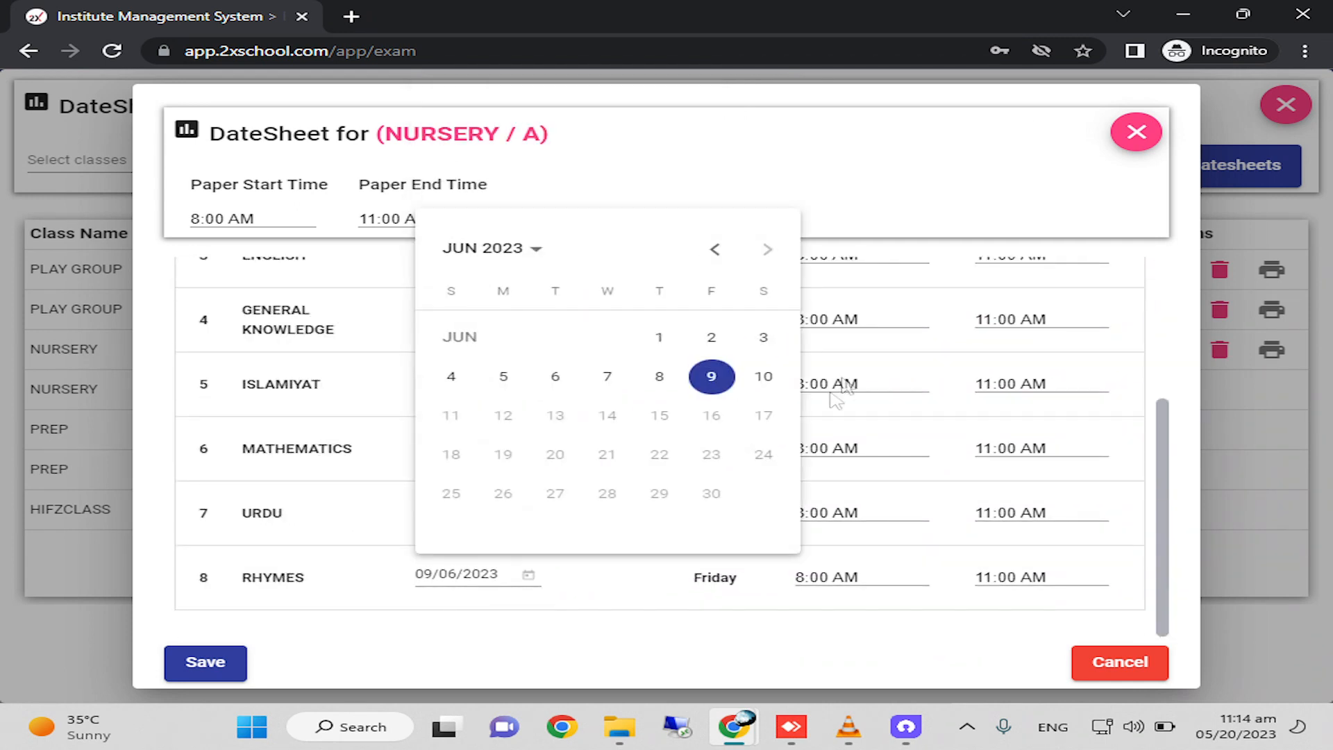
click(659, 338)
scroll(421, 451, up, 4)
scroll(444, 486, down, 4)
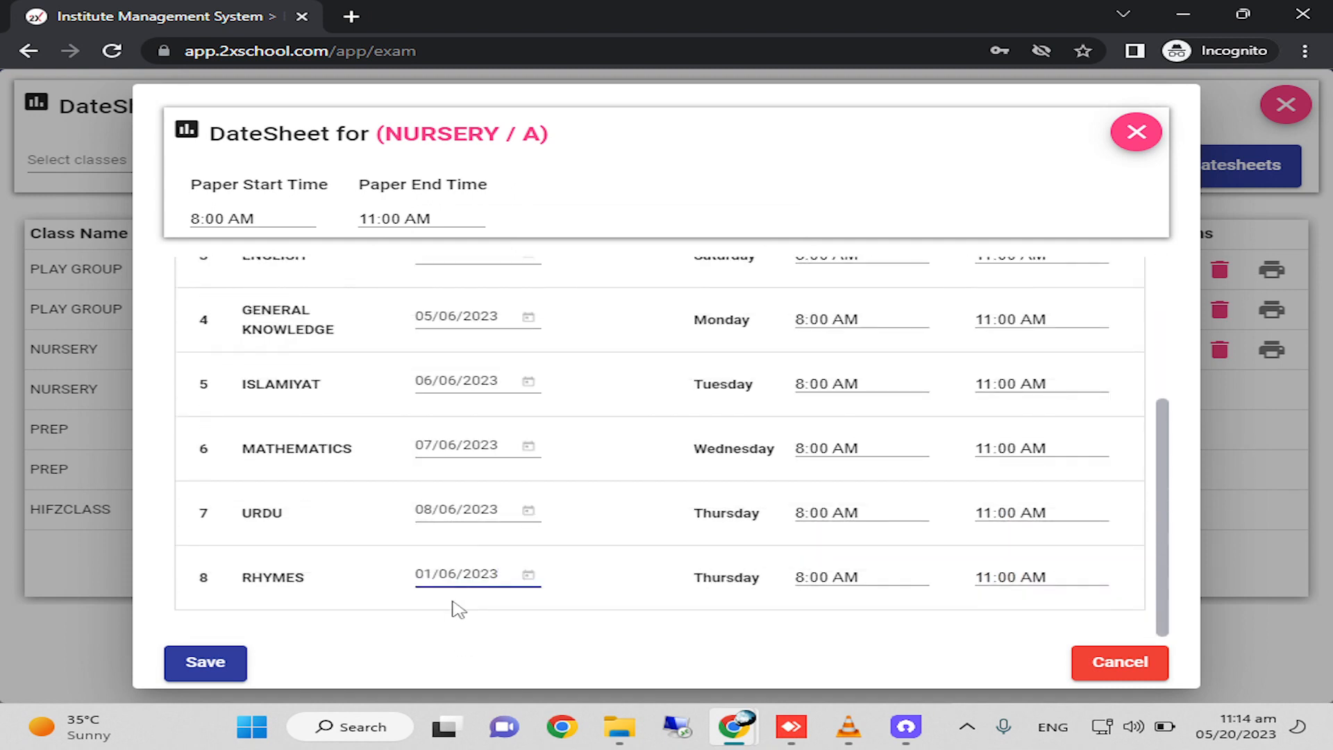
Check the subject dates in the NURSERY A datesheet and save it.
scroll(444, 521, up, 4)
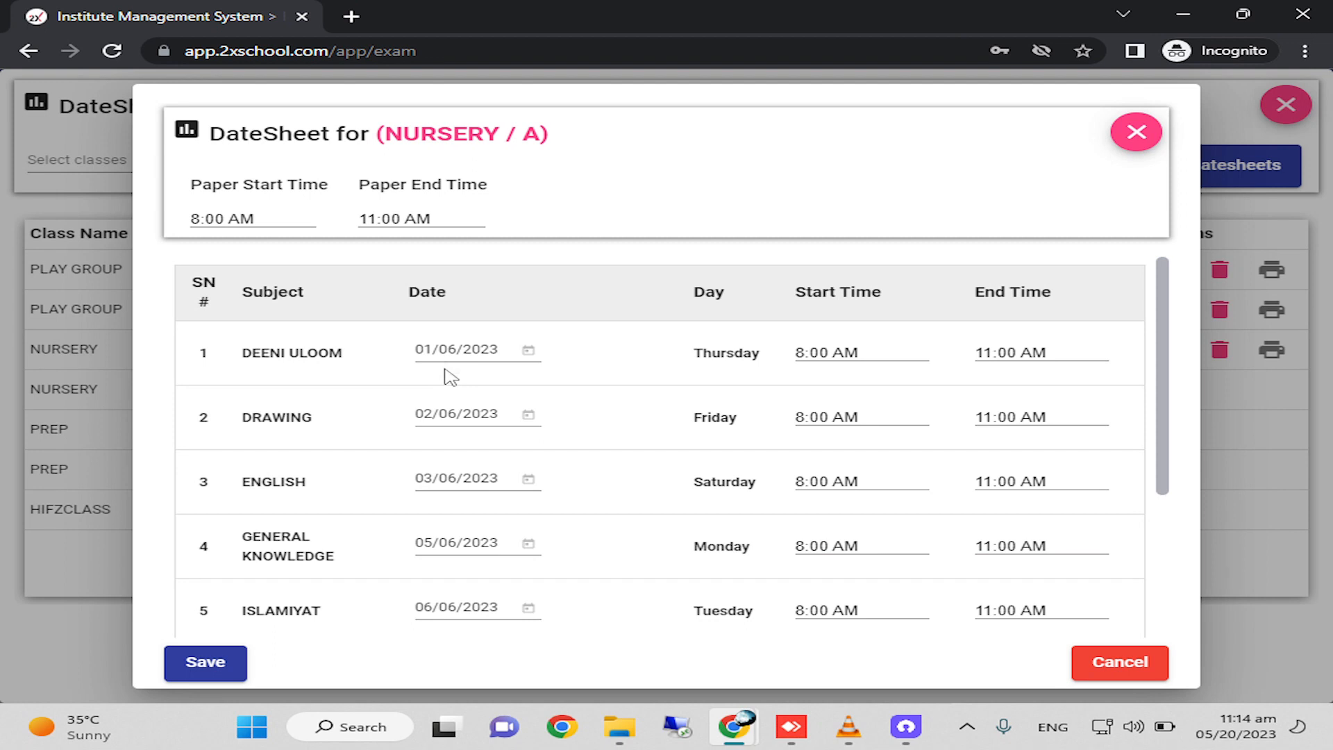
scroll(472, 512, down, 4)
click(469, 577)
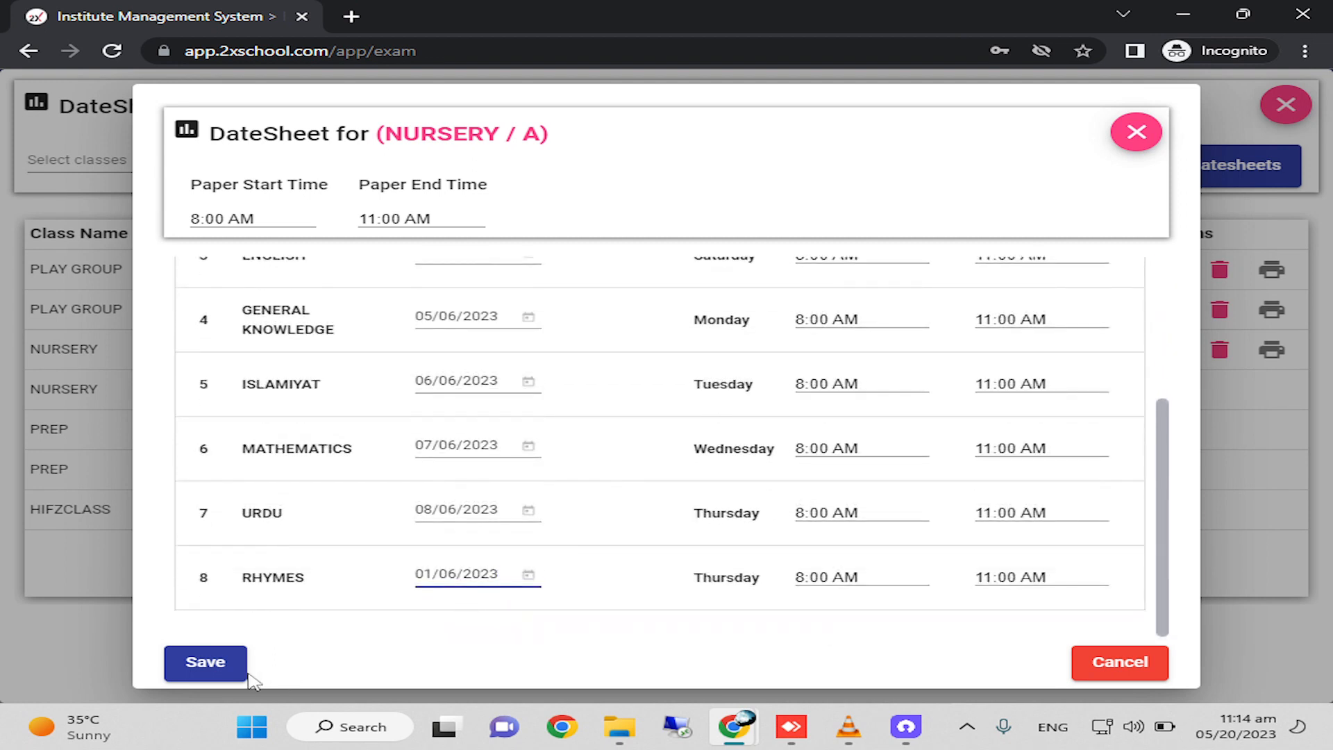
scroll(396, 616, up, 4)
click(208, 661)
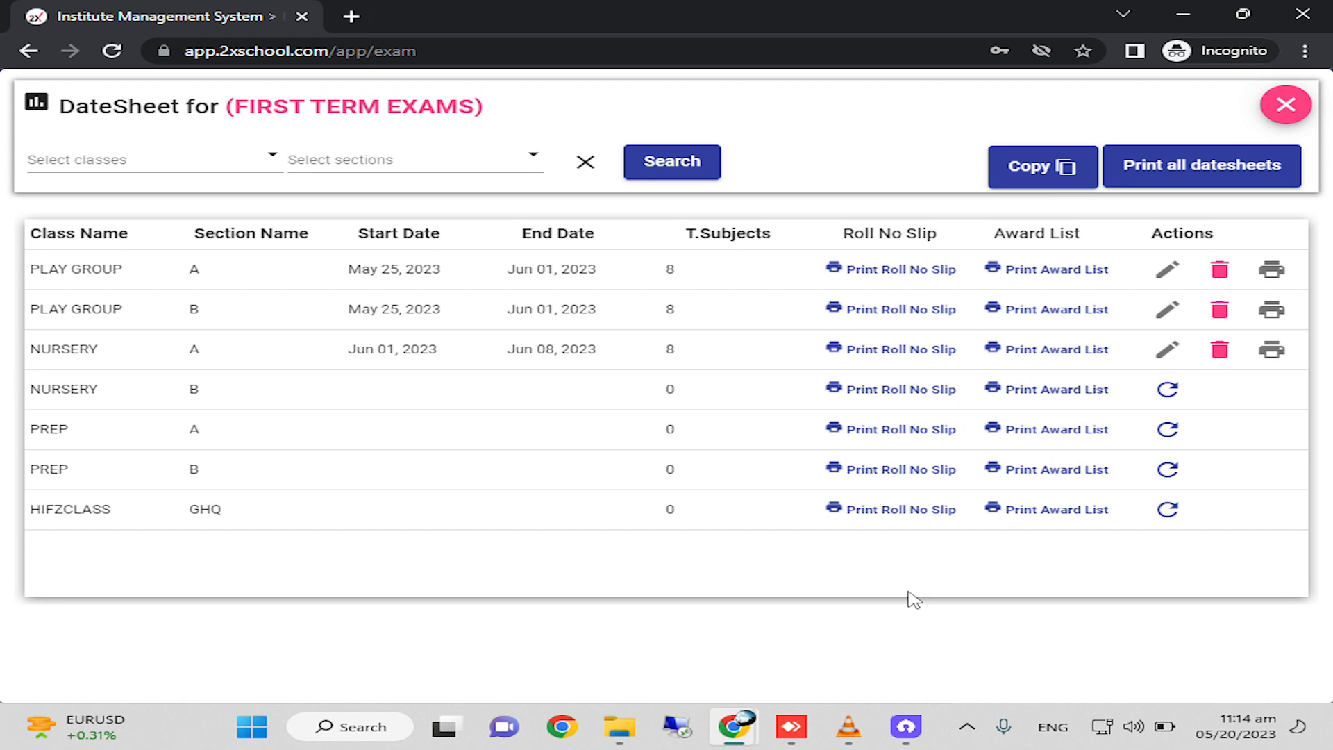
Start copying a First Term Exams datesheet with class NURSERY, section A as the source.
click(1062, 167)
click(530, 333)
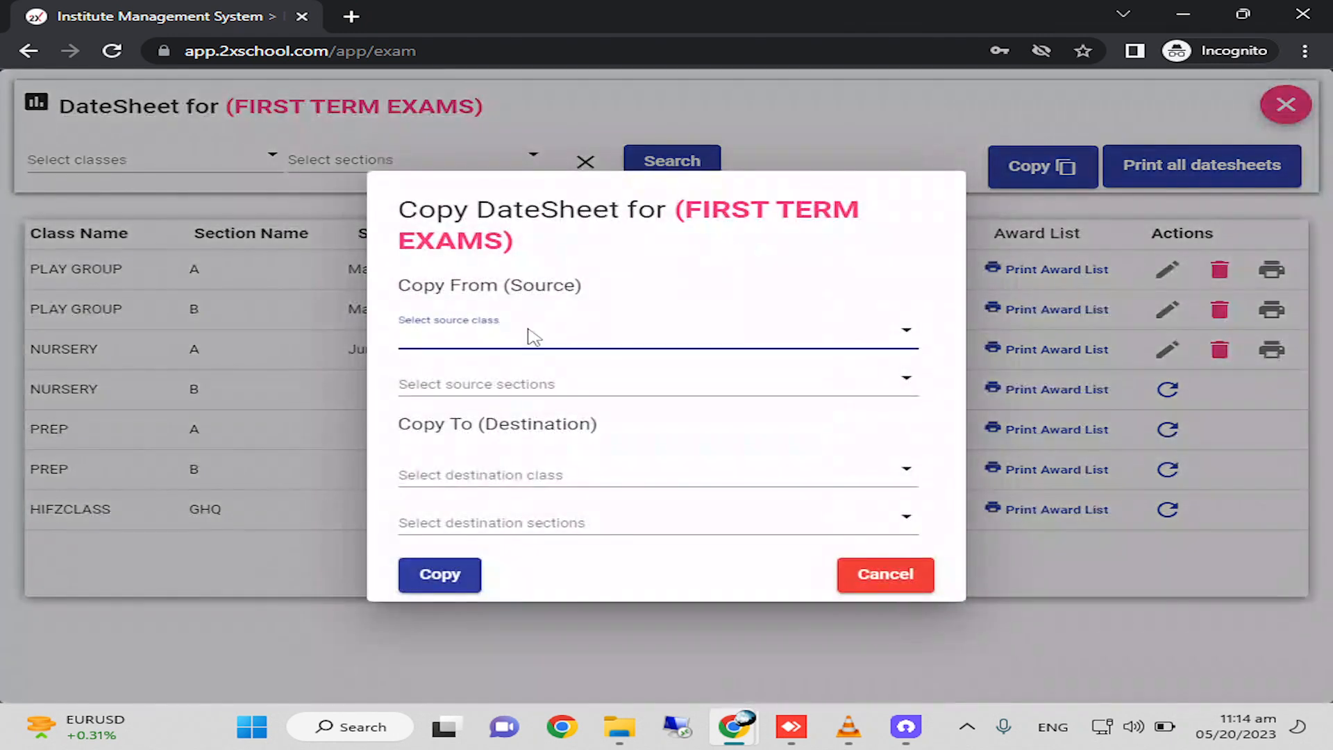
click(468, 472)
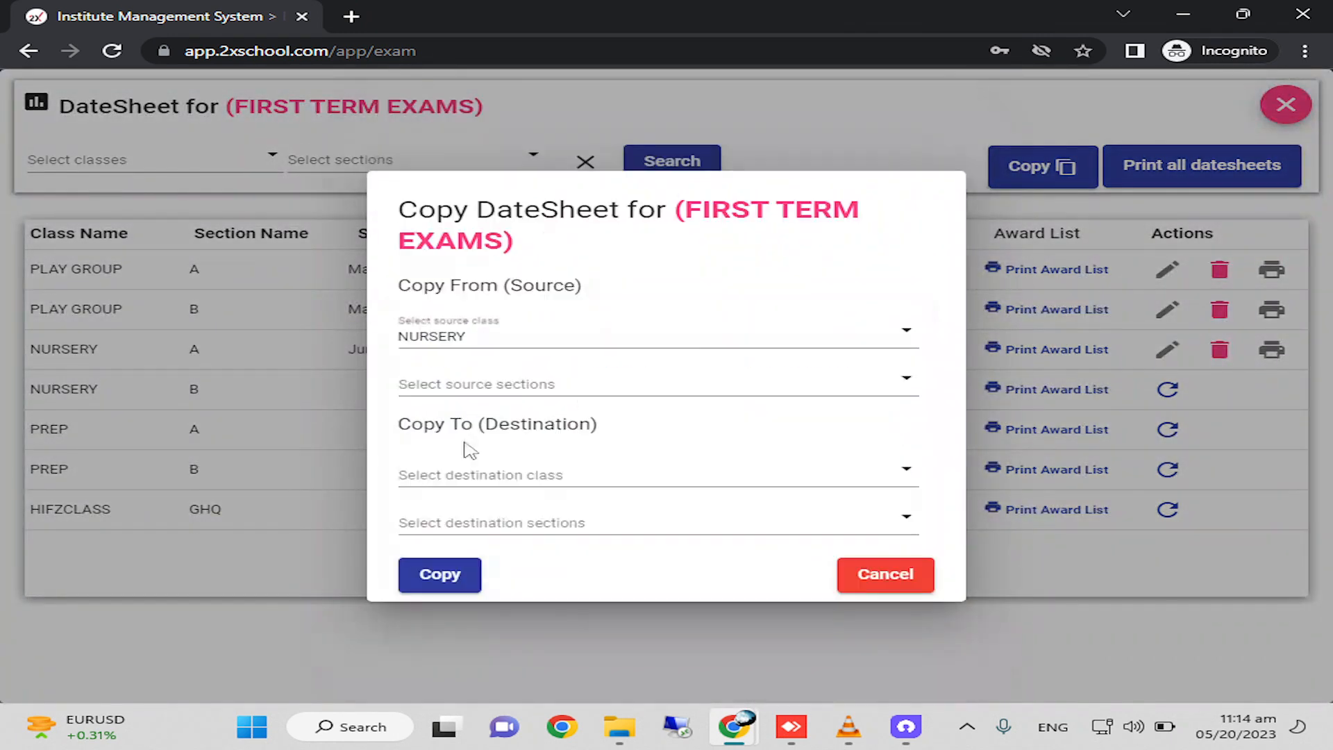
click(463, 384)
click(477, 475)
Set the copy destination to class NURSERY, sections A and B, and confirm copying the datesheet.
click(509, 474)
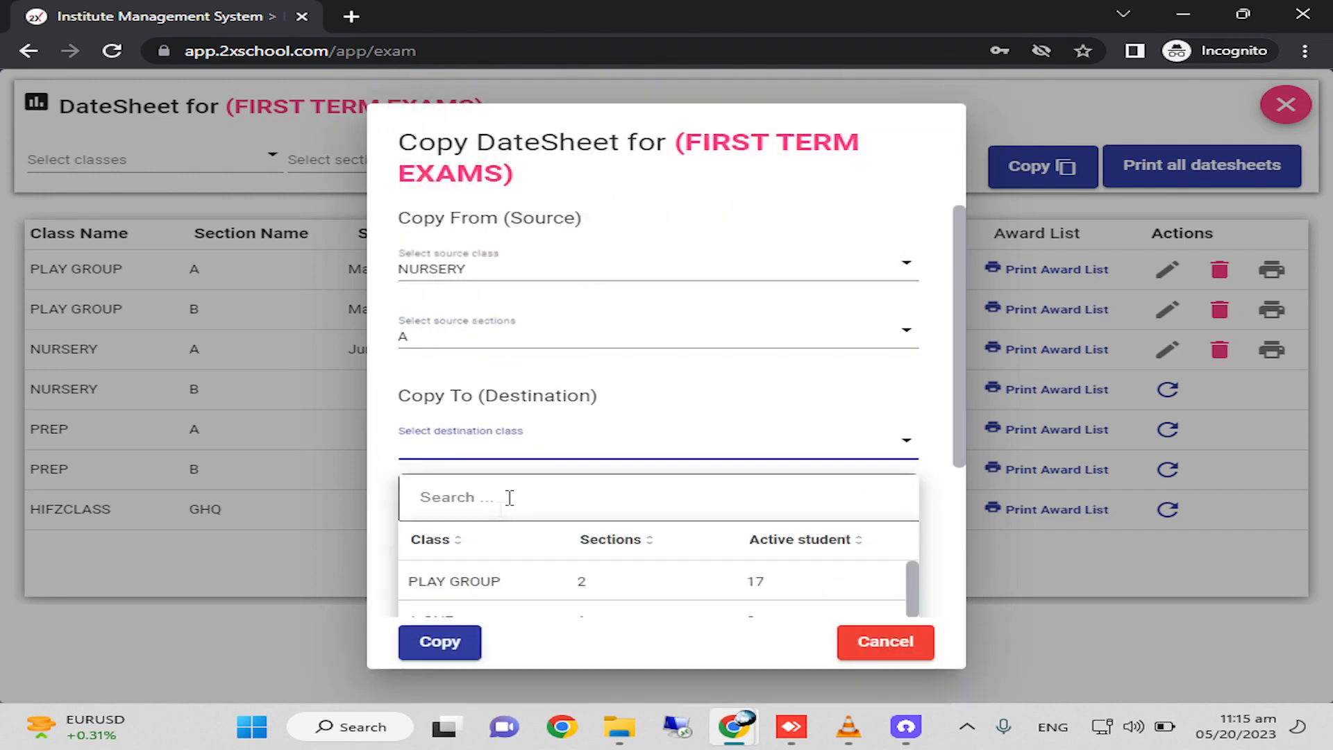
scroll(472, 583, down, 2)
click(485, 575)
click(519, 517)
click(420, 372)
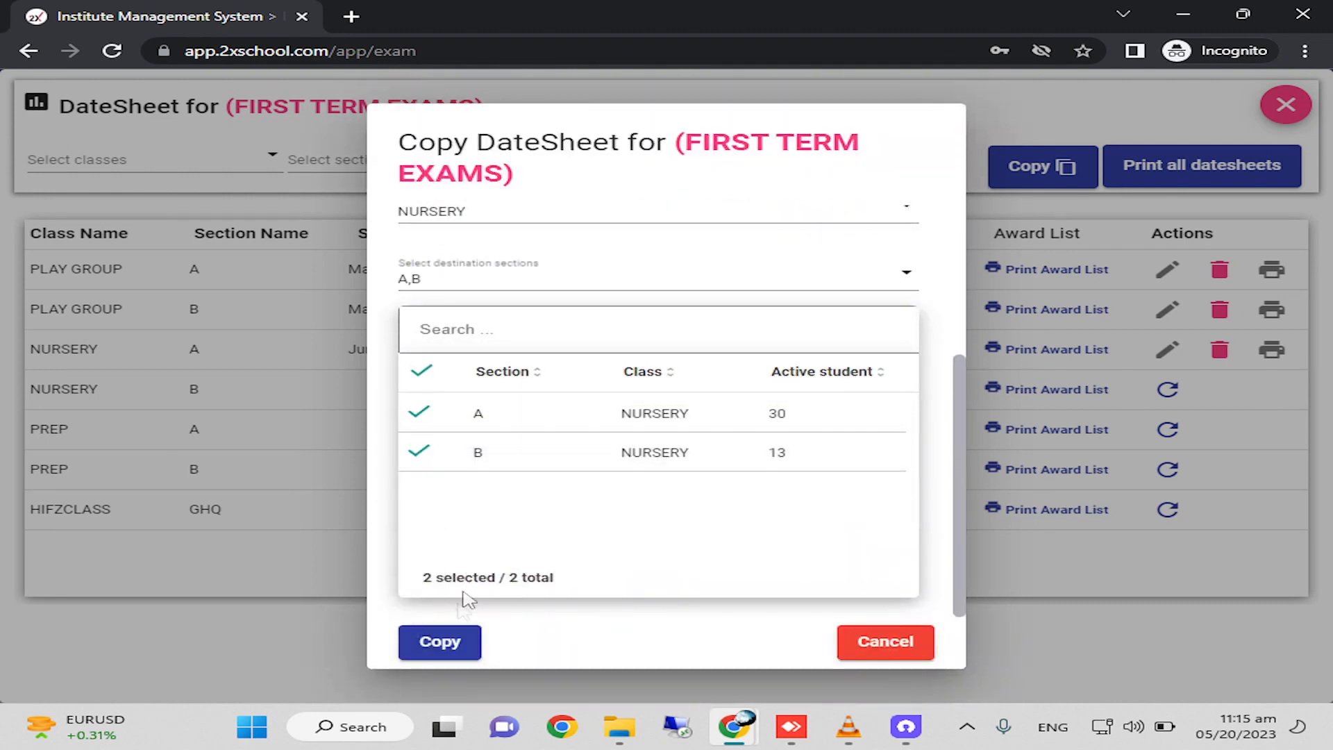
click(445, 649)
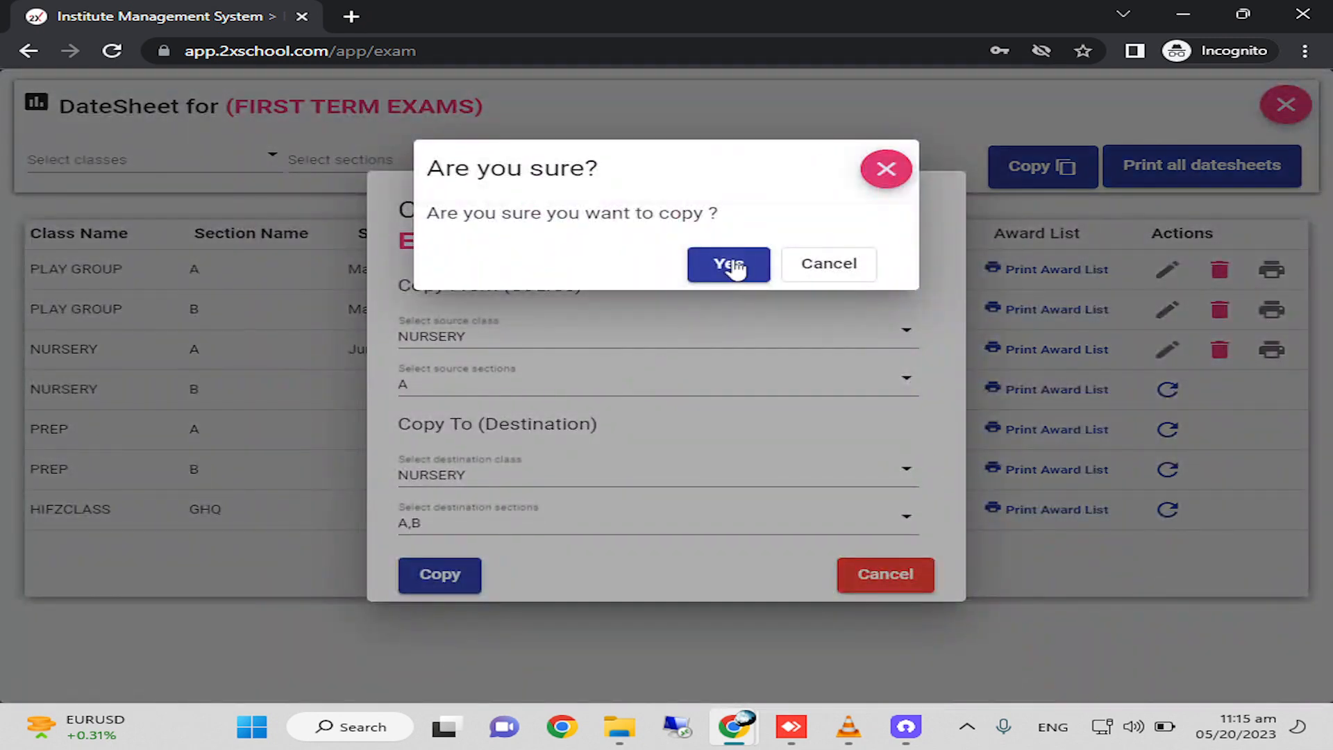
click(732, 265)
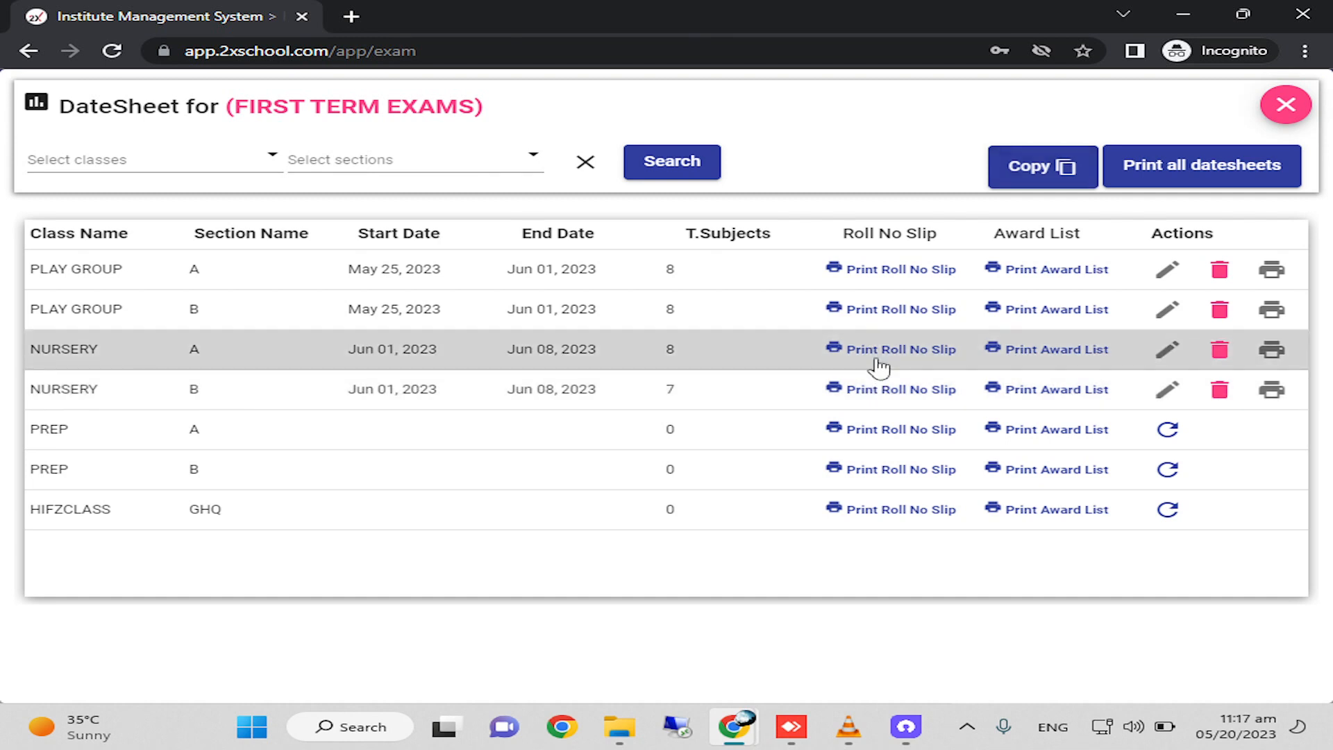
Open the roll number slip report for NURSERY A, hide the page thumbnails and enlarge the slips to 90%.
click(878, 359)
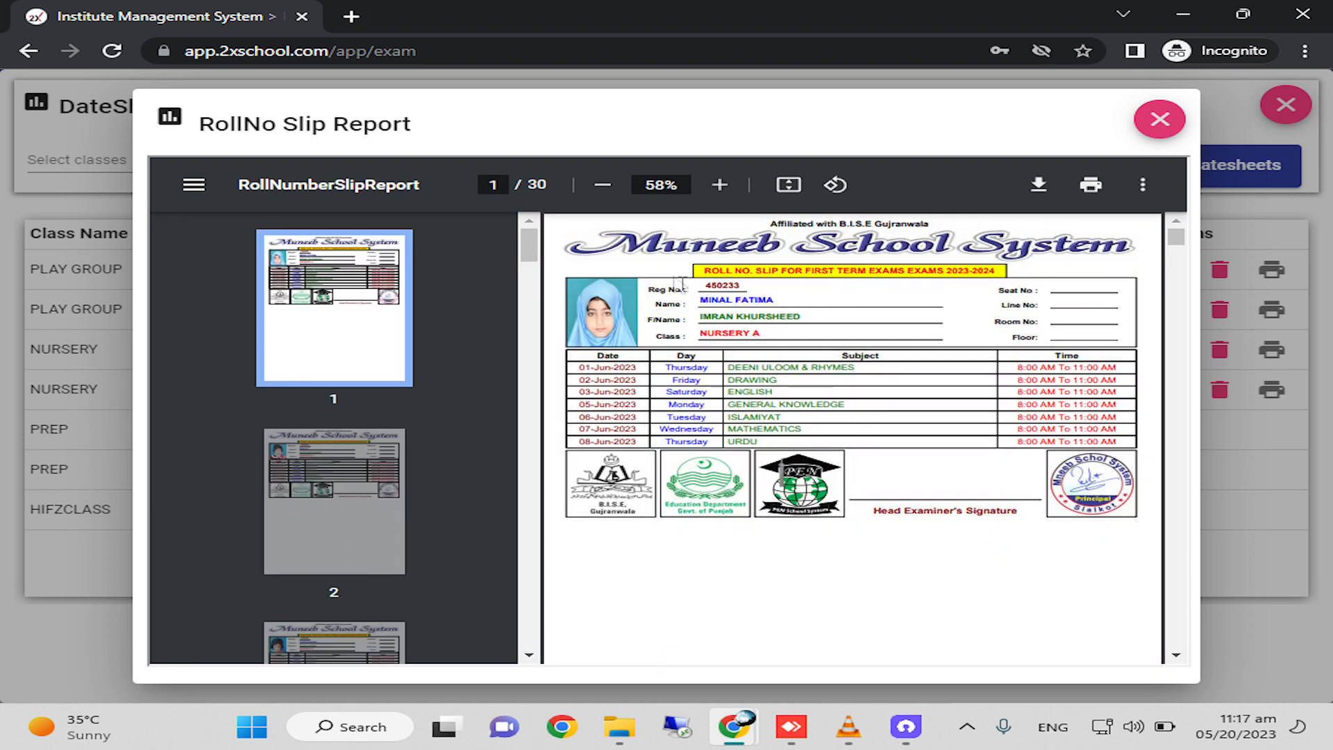
click(719, 185)
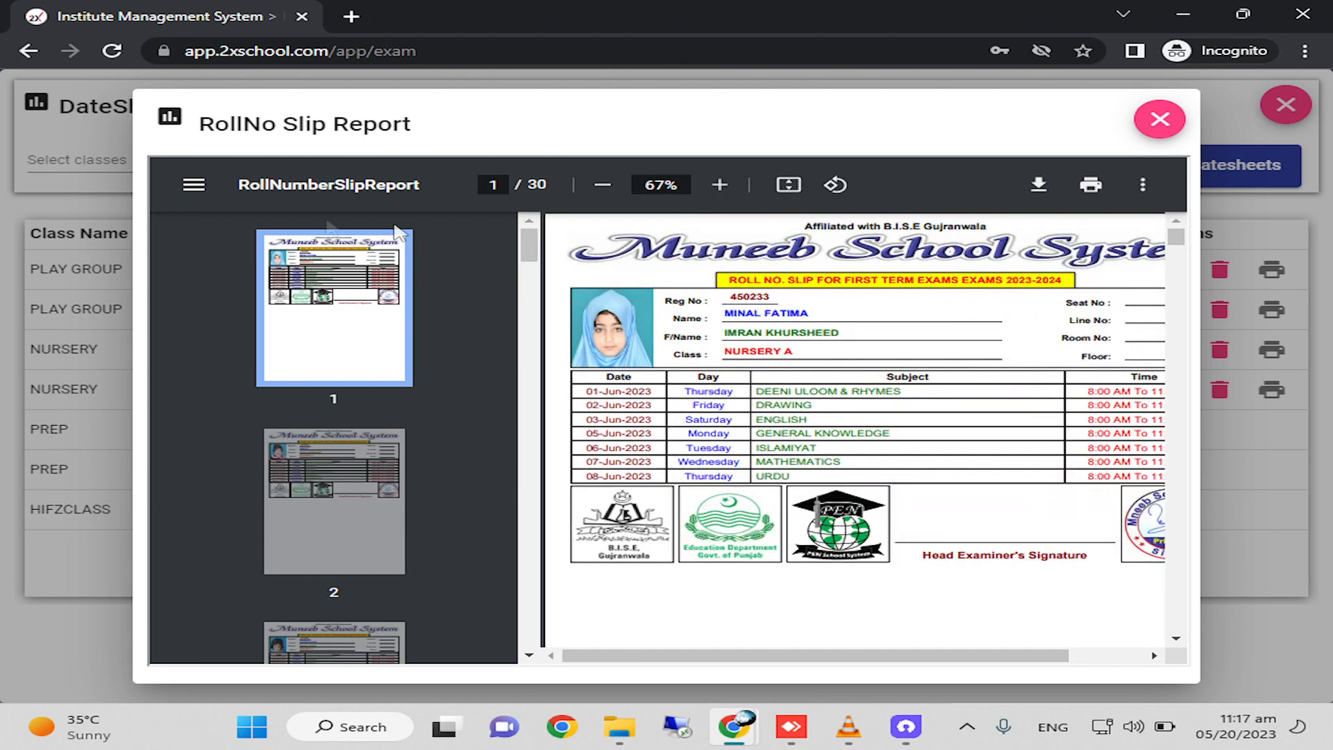
click(194, 184)
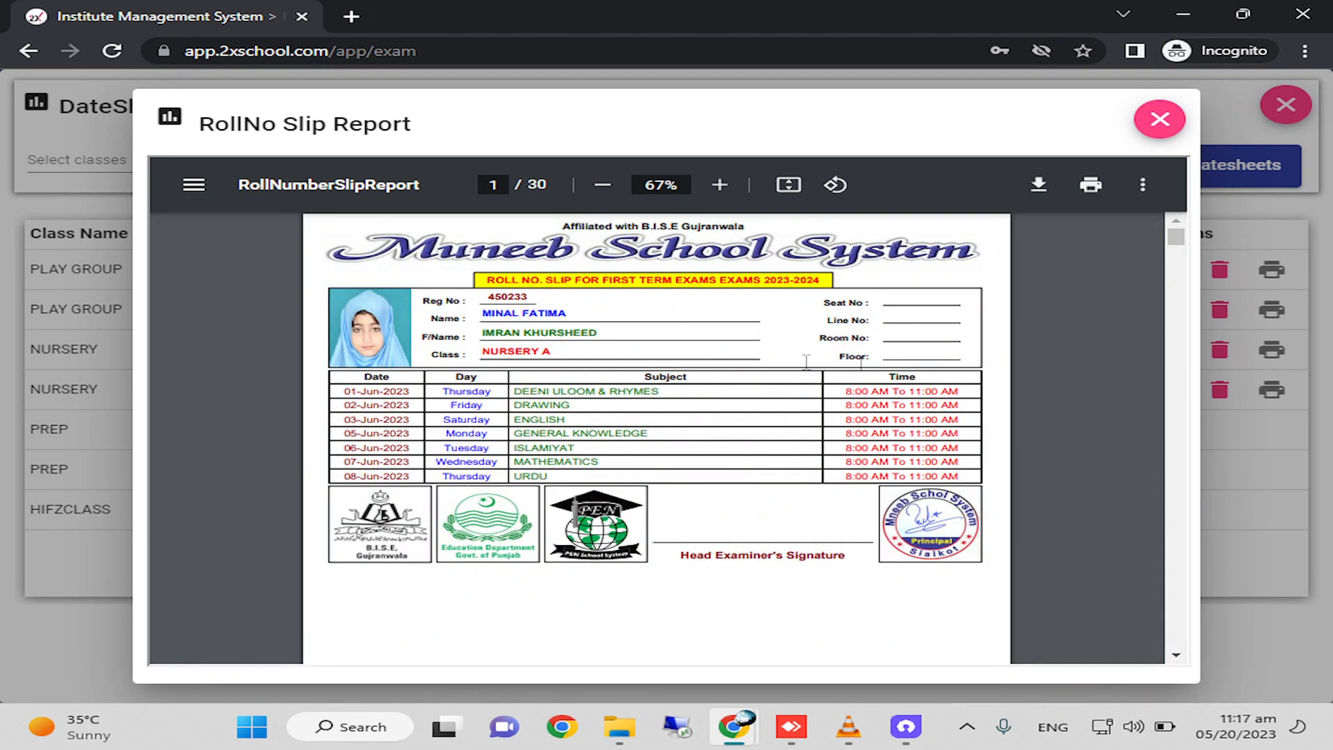
click(720, 185)
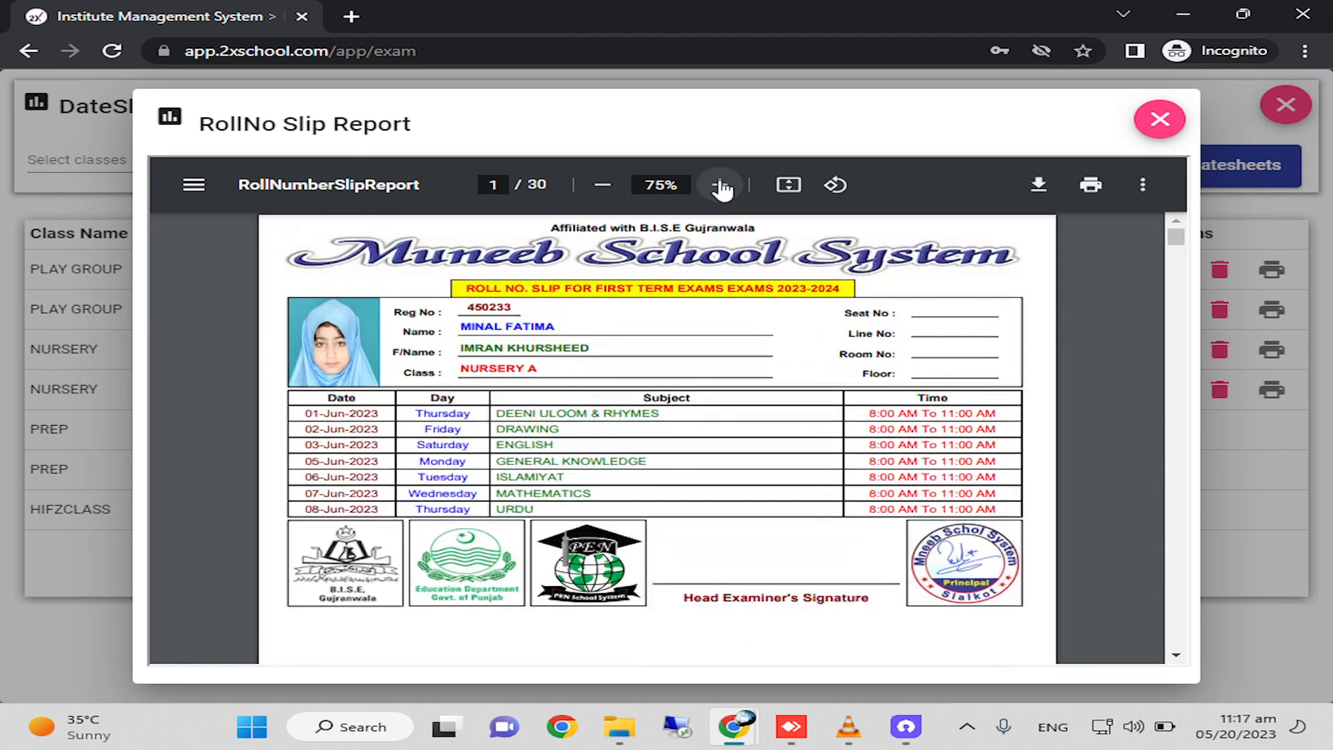
click(719, 184)
click(719, 185)
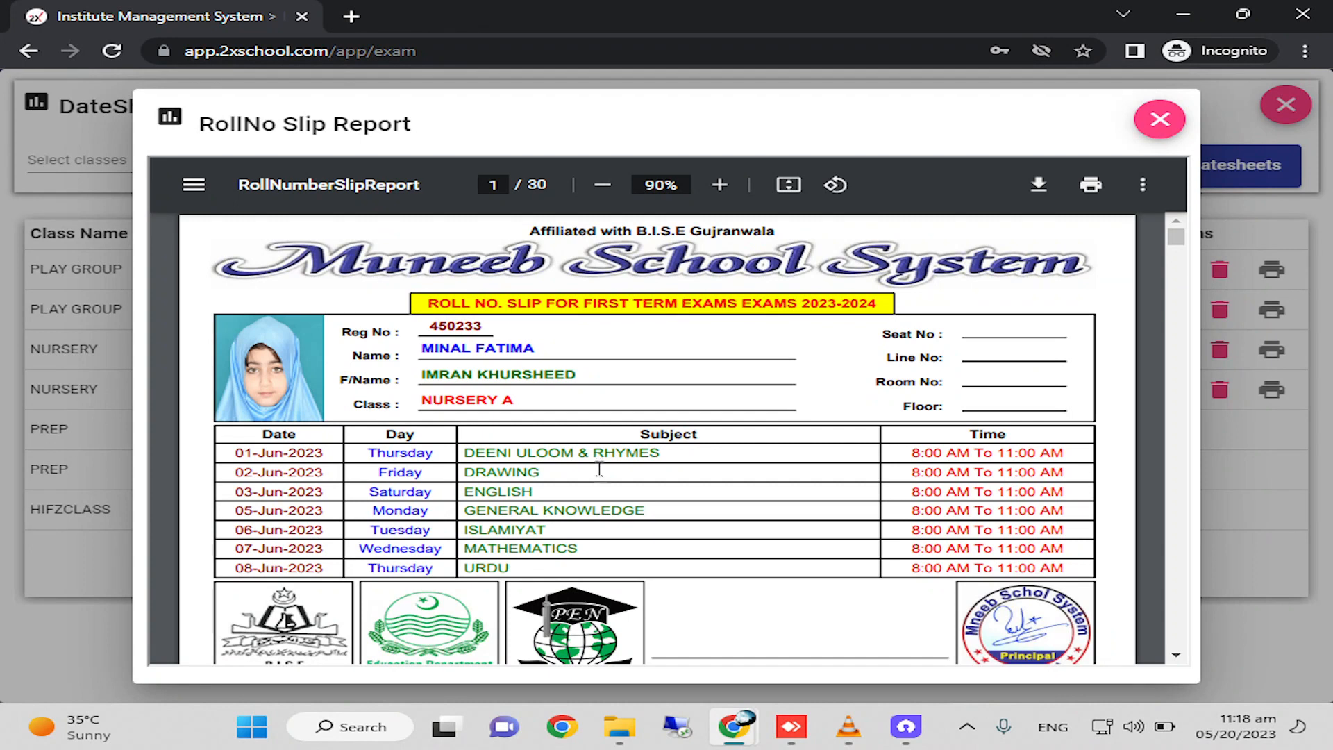
Examine the student details and exam schedule on the first few NURSERY A roll number slips.
scroll(609, 517, down, 2)
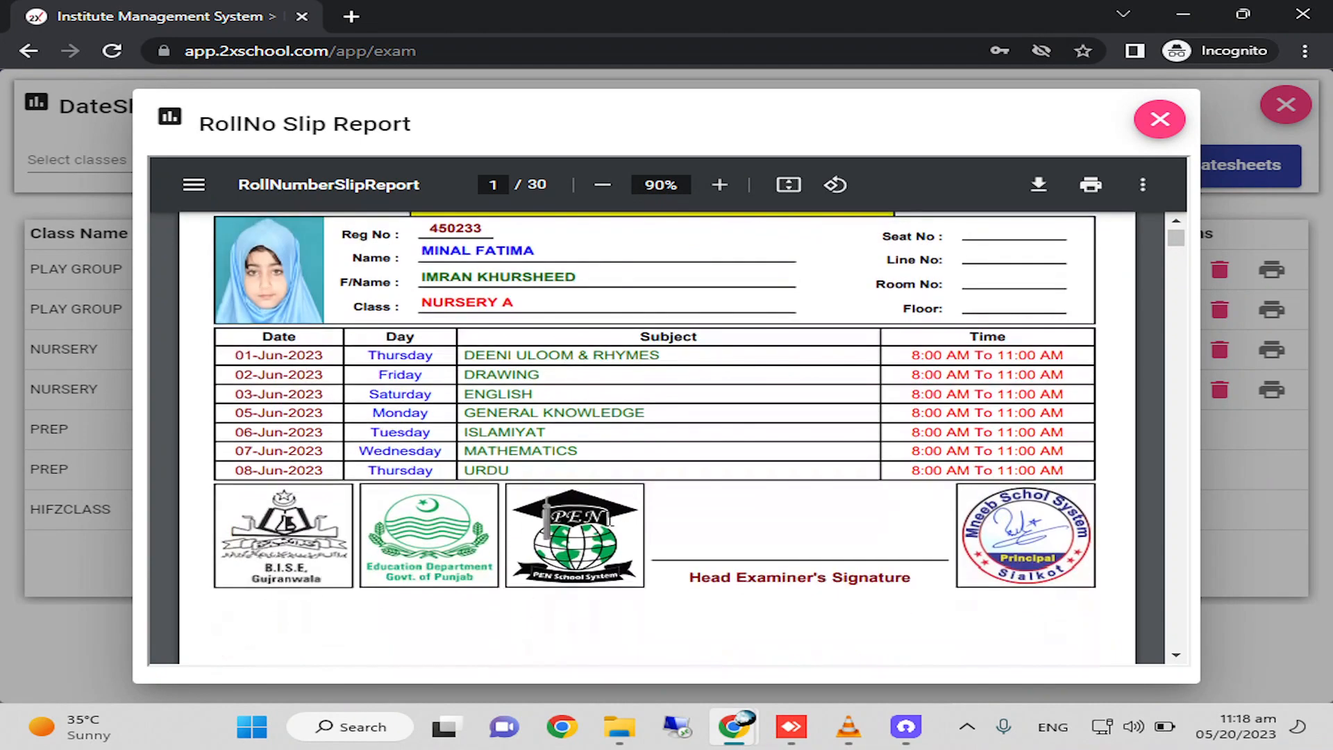
scroll(609, 516, down, 15)
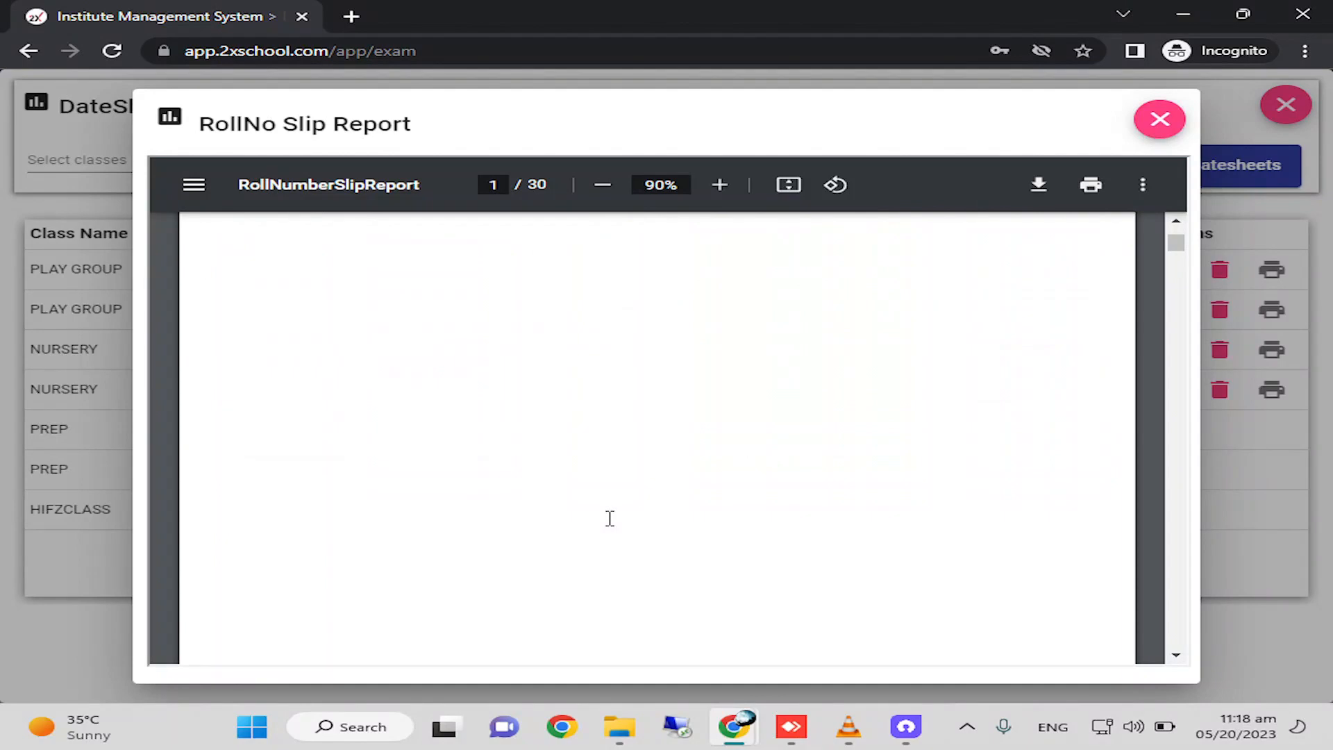
scroll(610, 517, down, 3)
scroll(610, 518, down, 2)
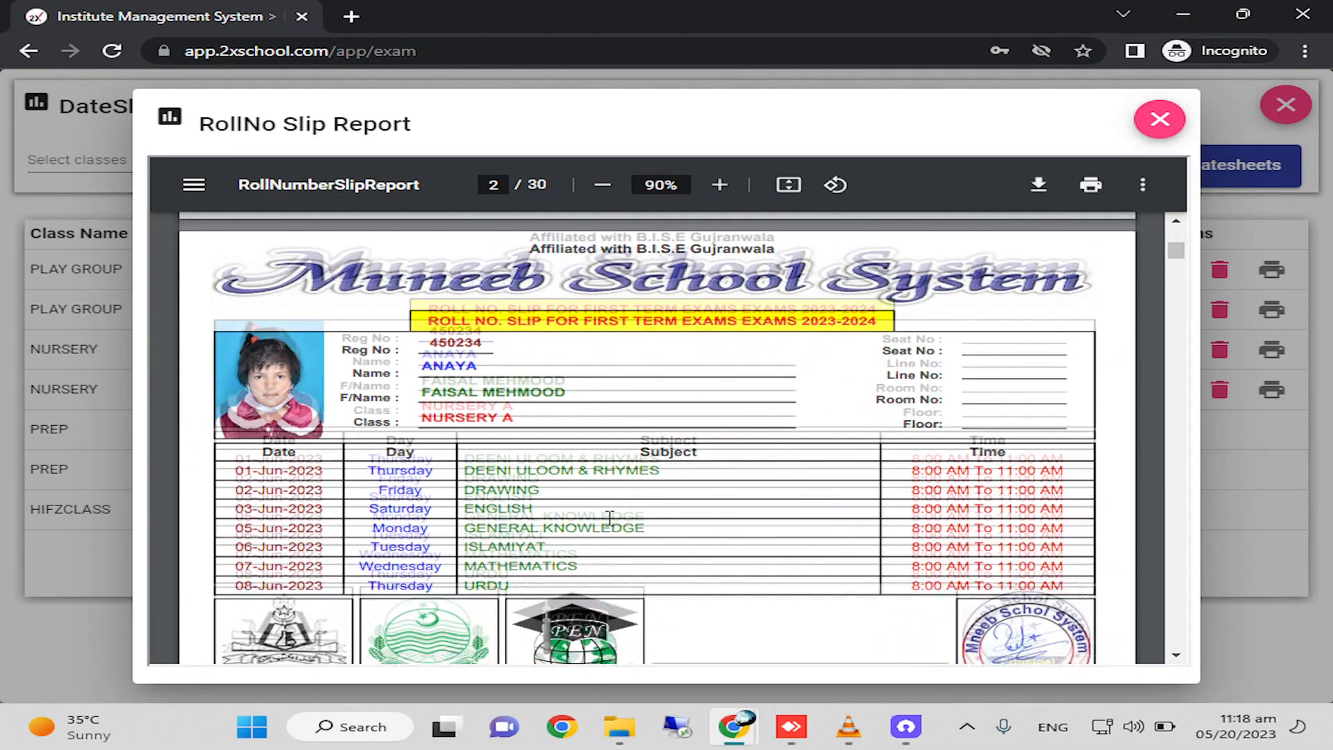
scroll(610, 518, up, 2)
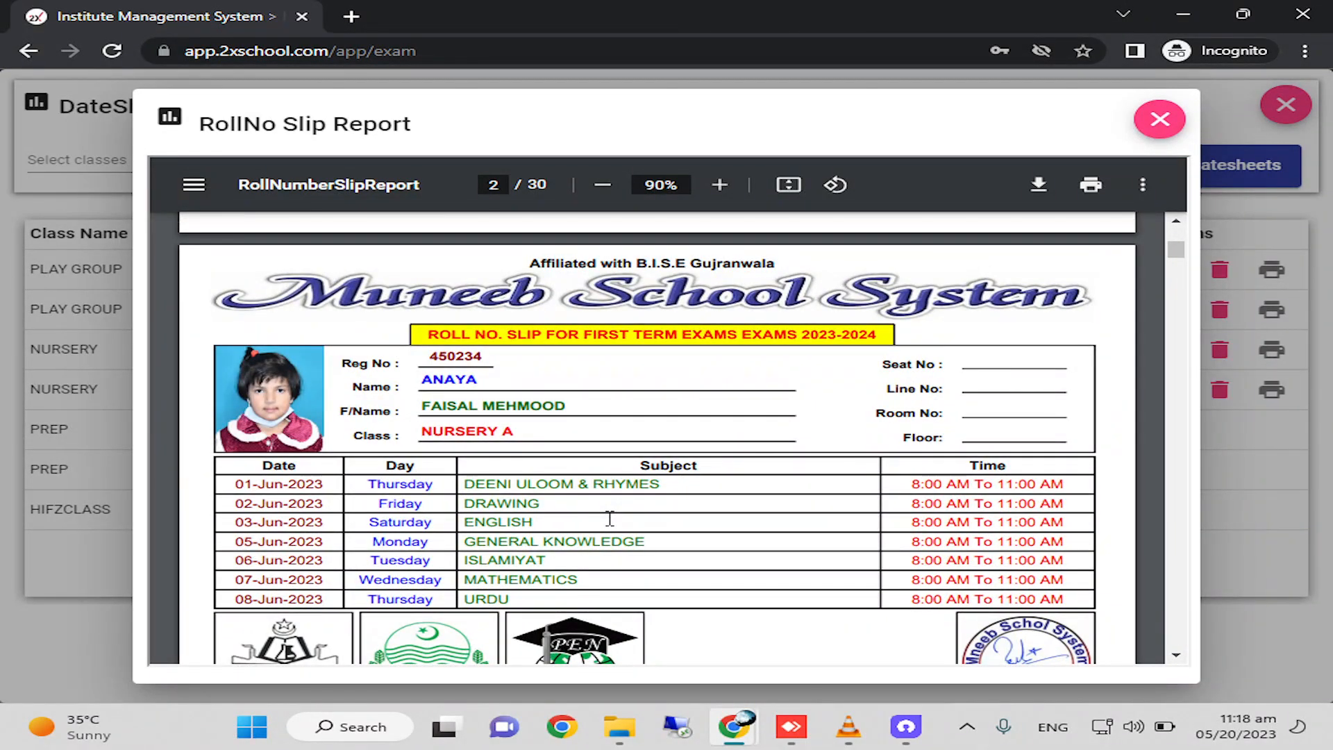
scroll(610, 519, down, 1)
scroll(610, 519, up, 1)
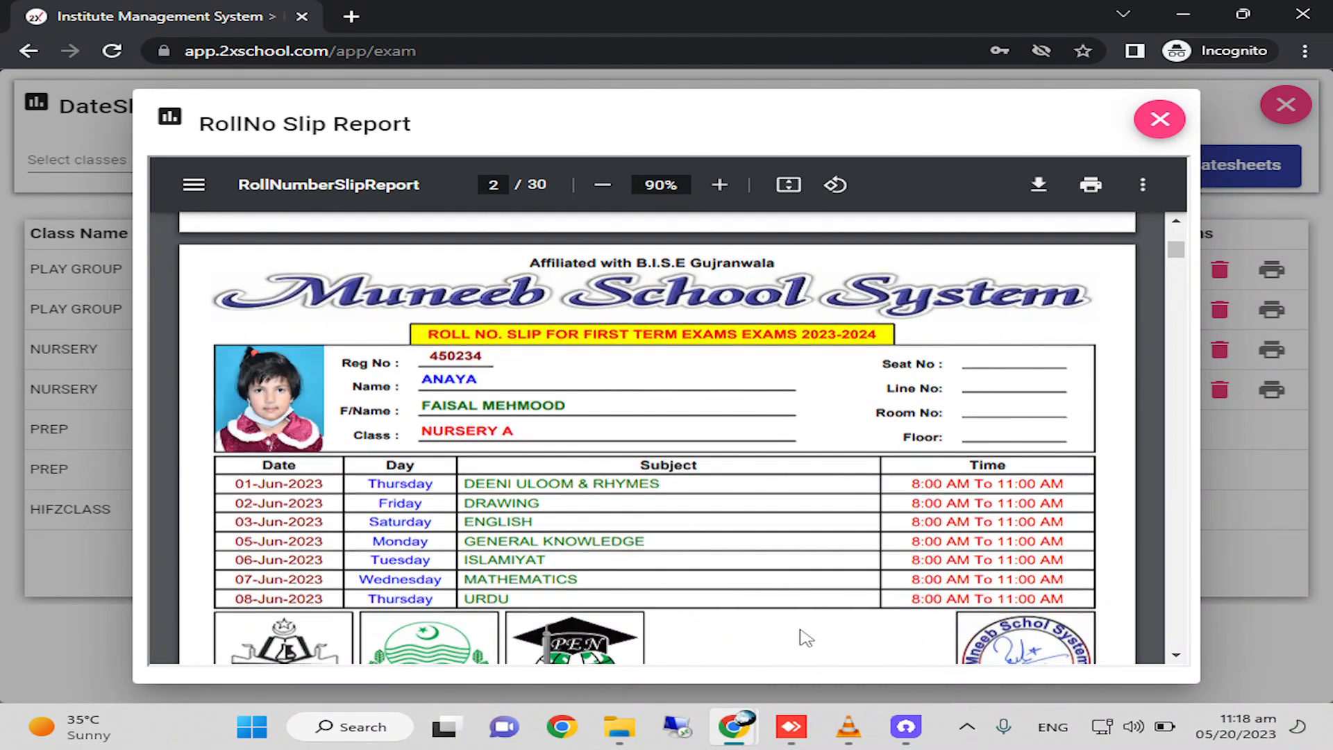
scroll(805, 637, down, 11)
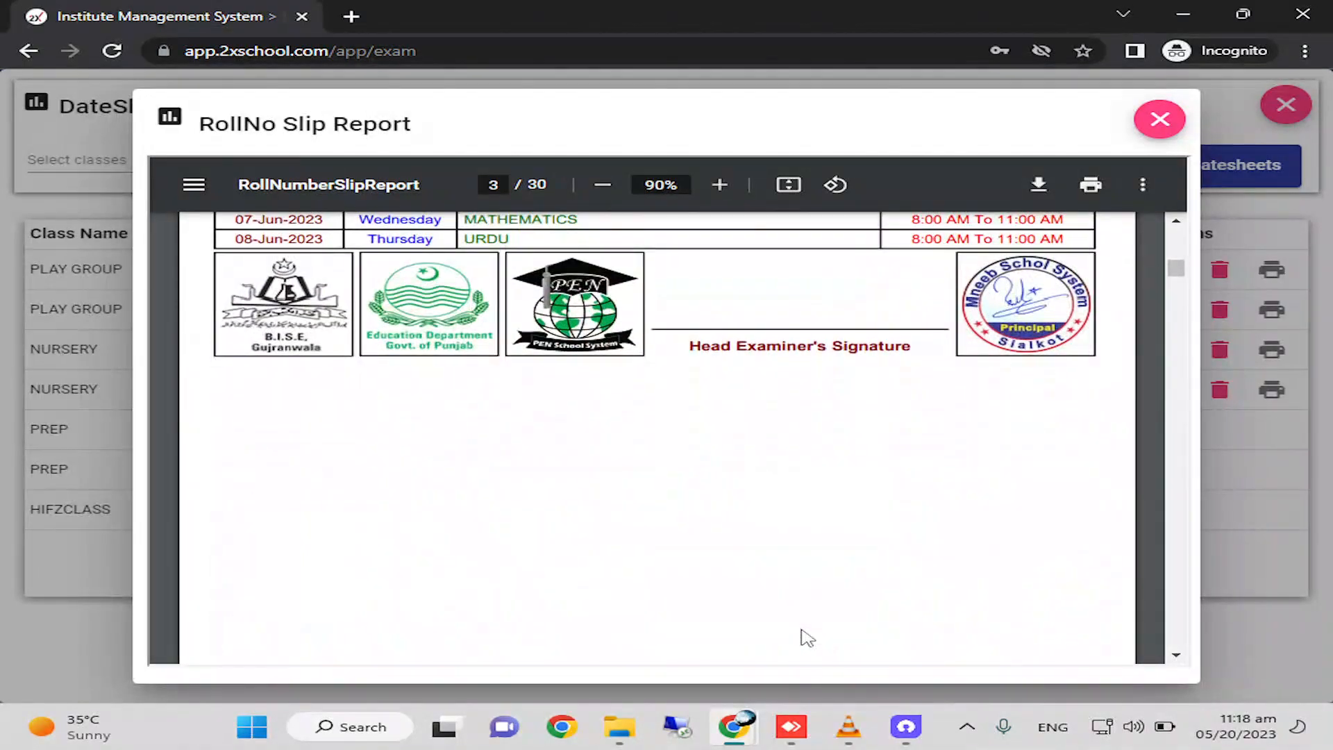
scroll(807, 637, down, 12)
scroll(807, 637, up, 2)
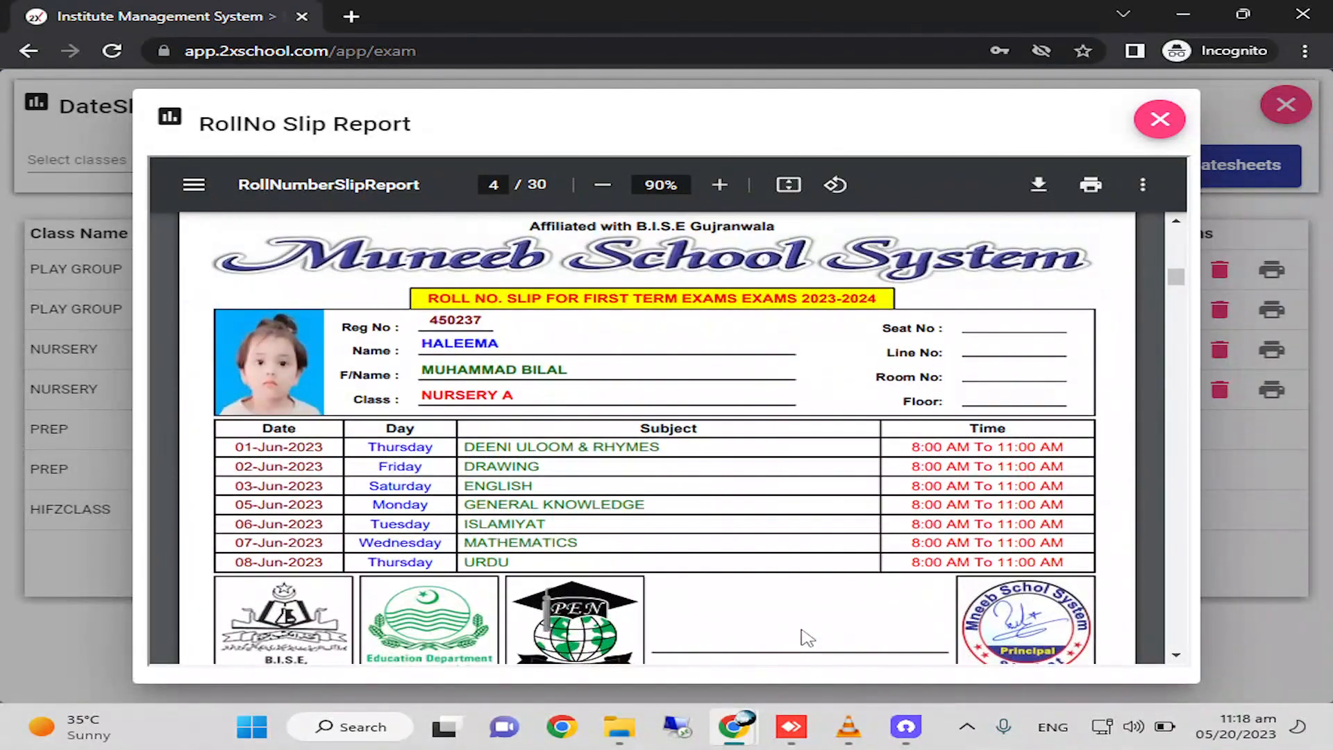
scroll(805, 637, up, 2)
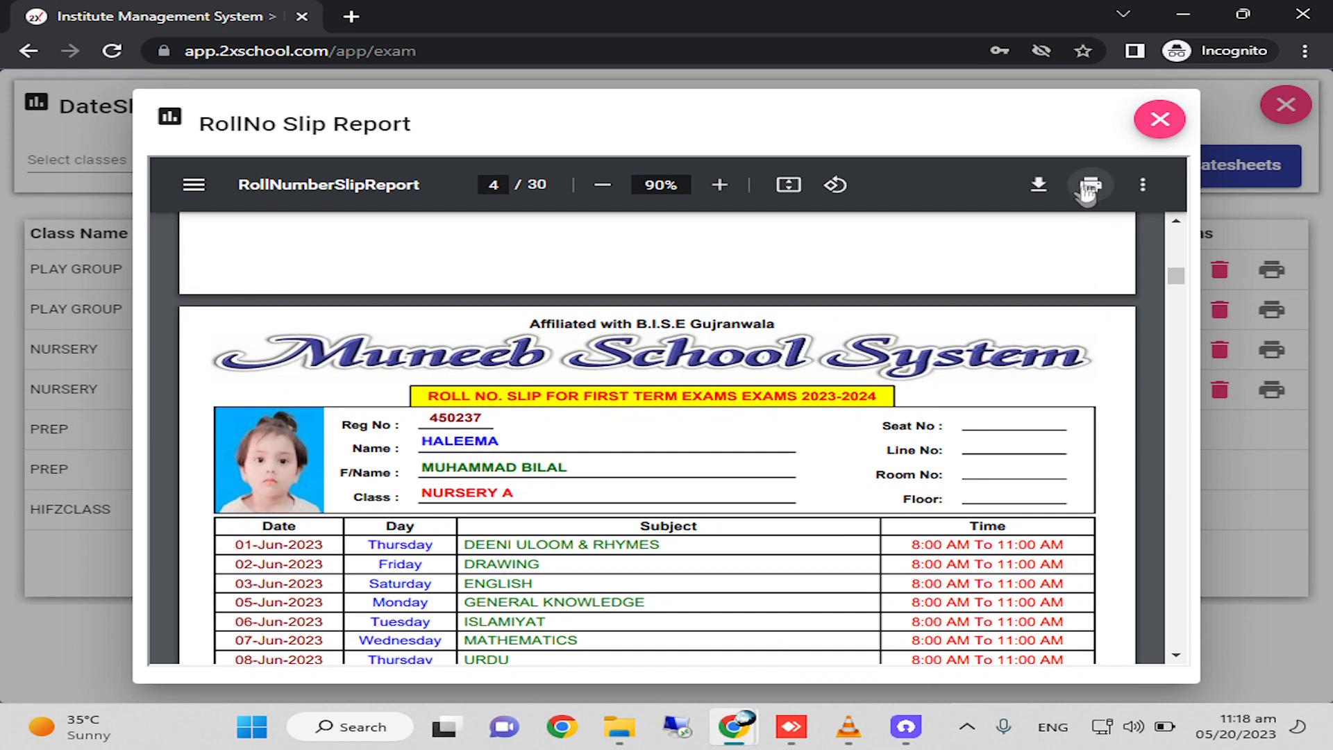
Preview printing the slips on the Generic 50/42/36BW-2 PCL and EPSON L805 Series printers, and cancel without printing.
click(1093, 186)
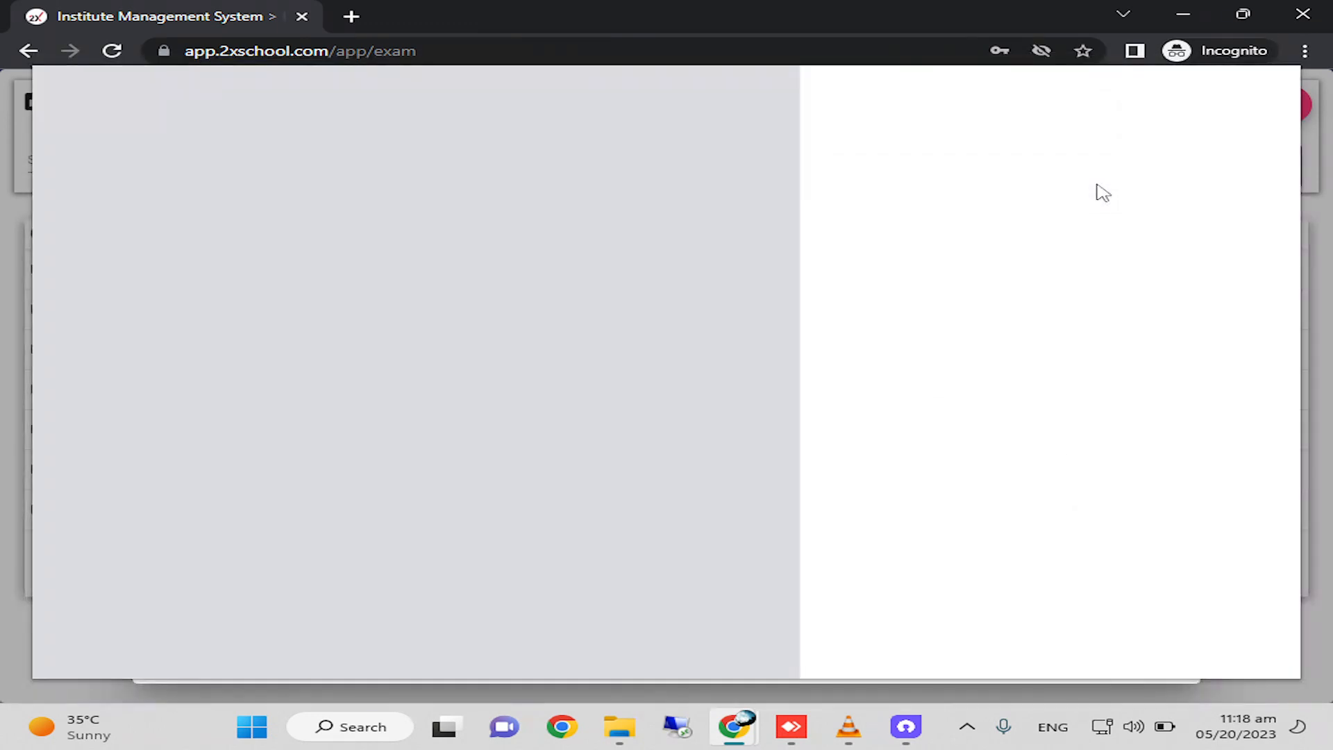
click(1135, 161)
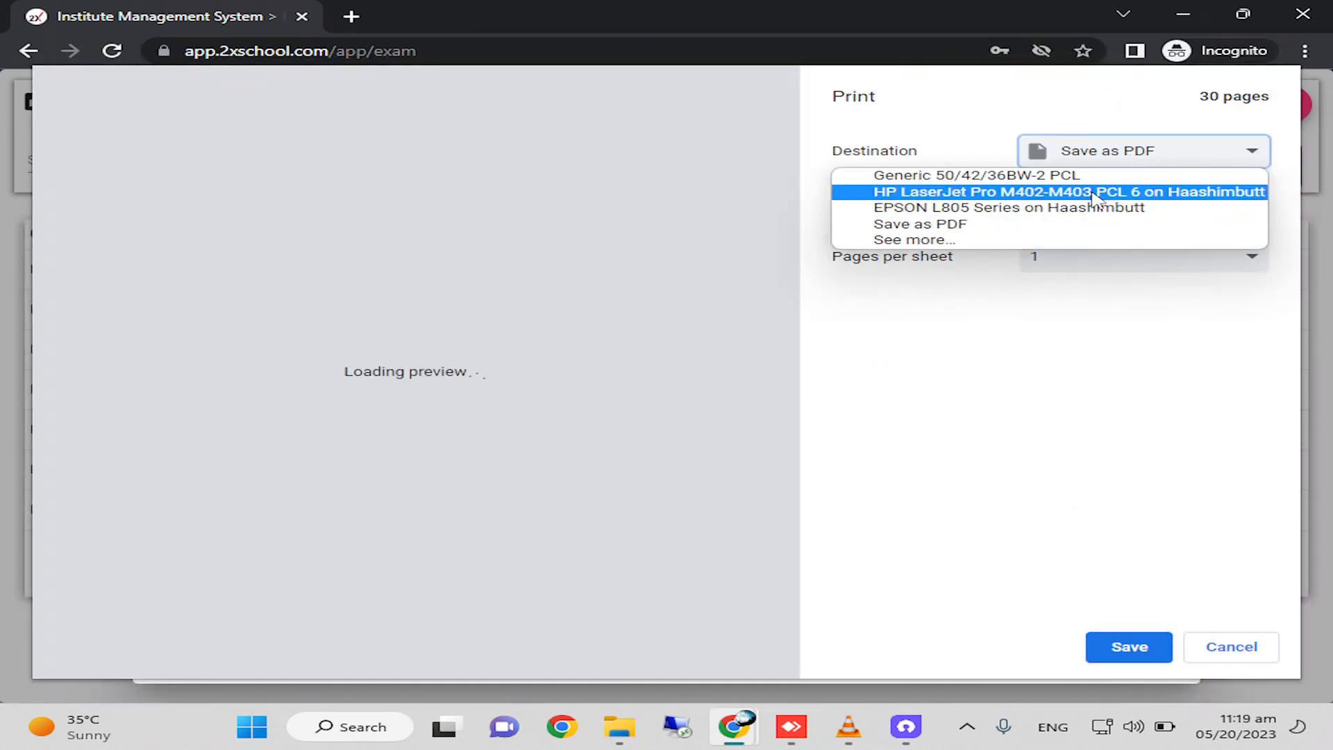
click(1072, 176)
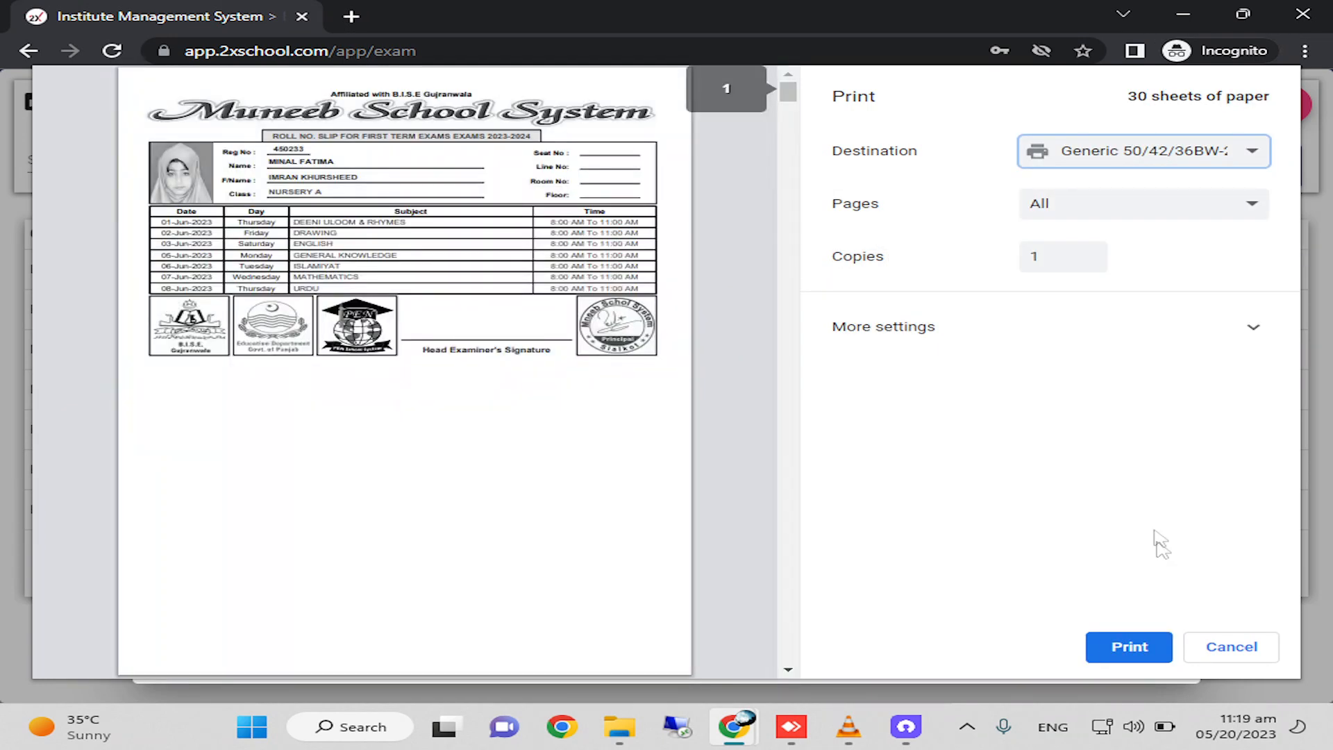
click(1118, 151)
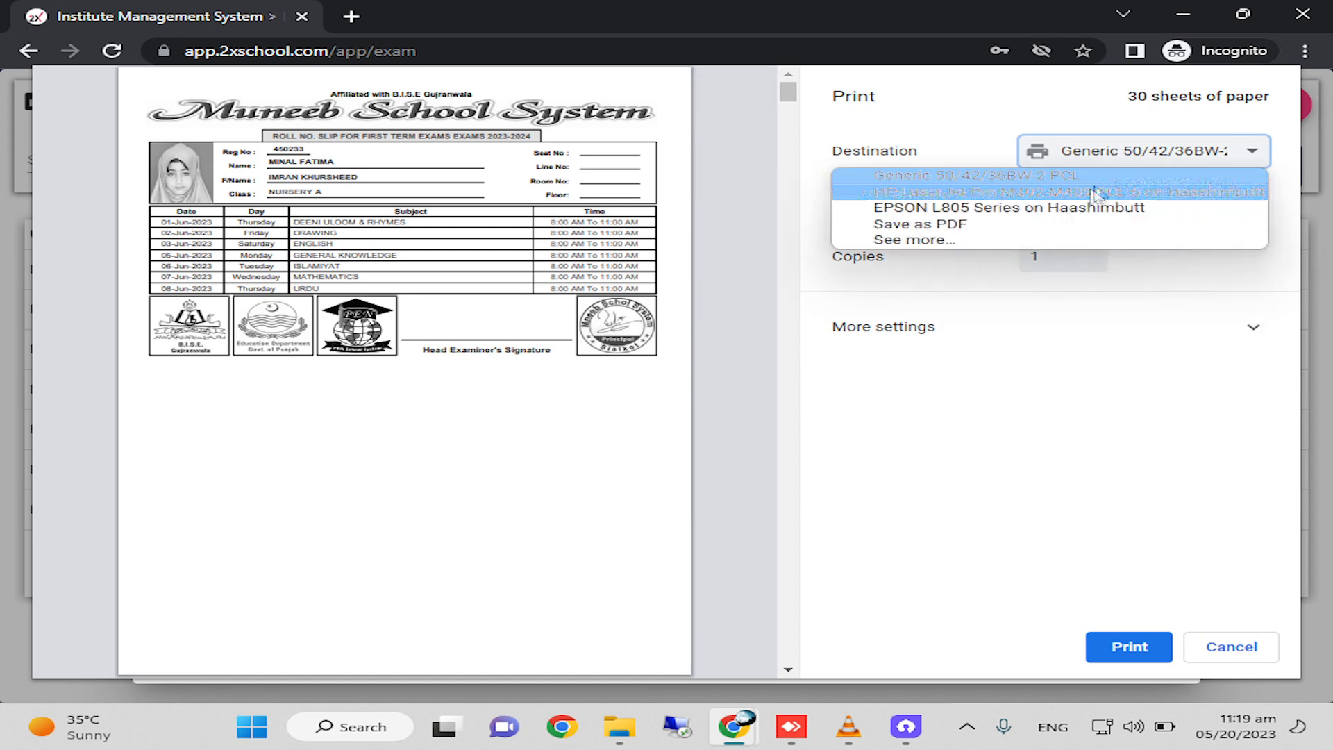
click(1065, 207)
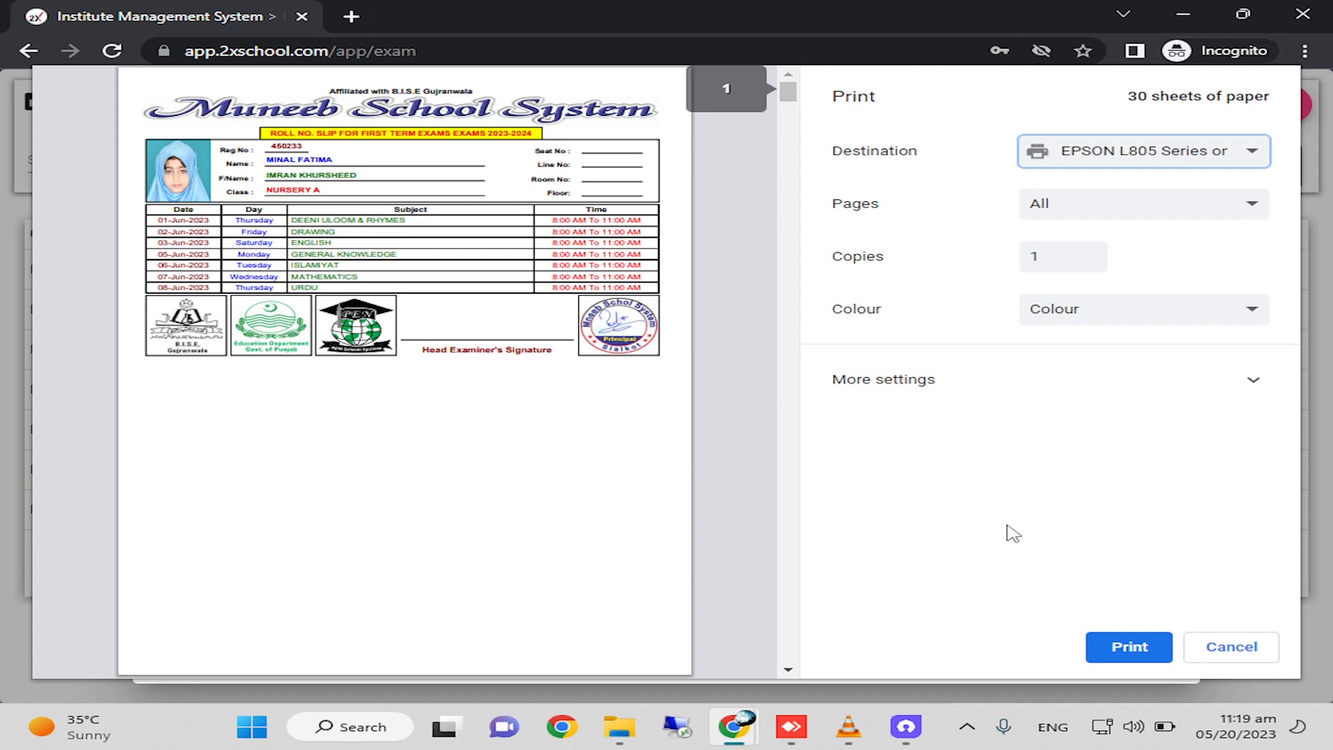
click(1224, 644)
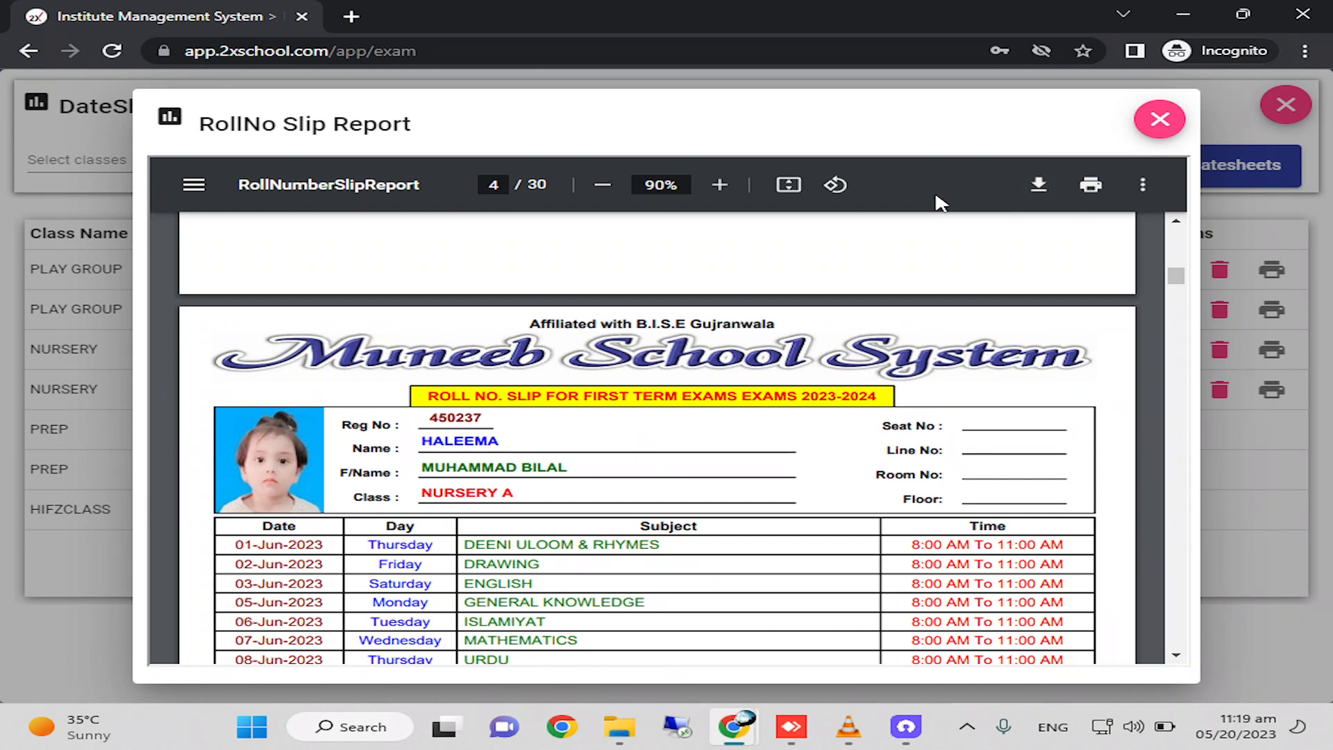
Start downloading the NURSERY A slips as a PDF, cancel the save and close the report.
click(1039, 186)
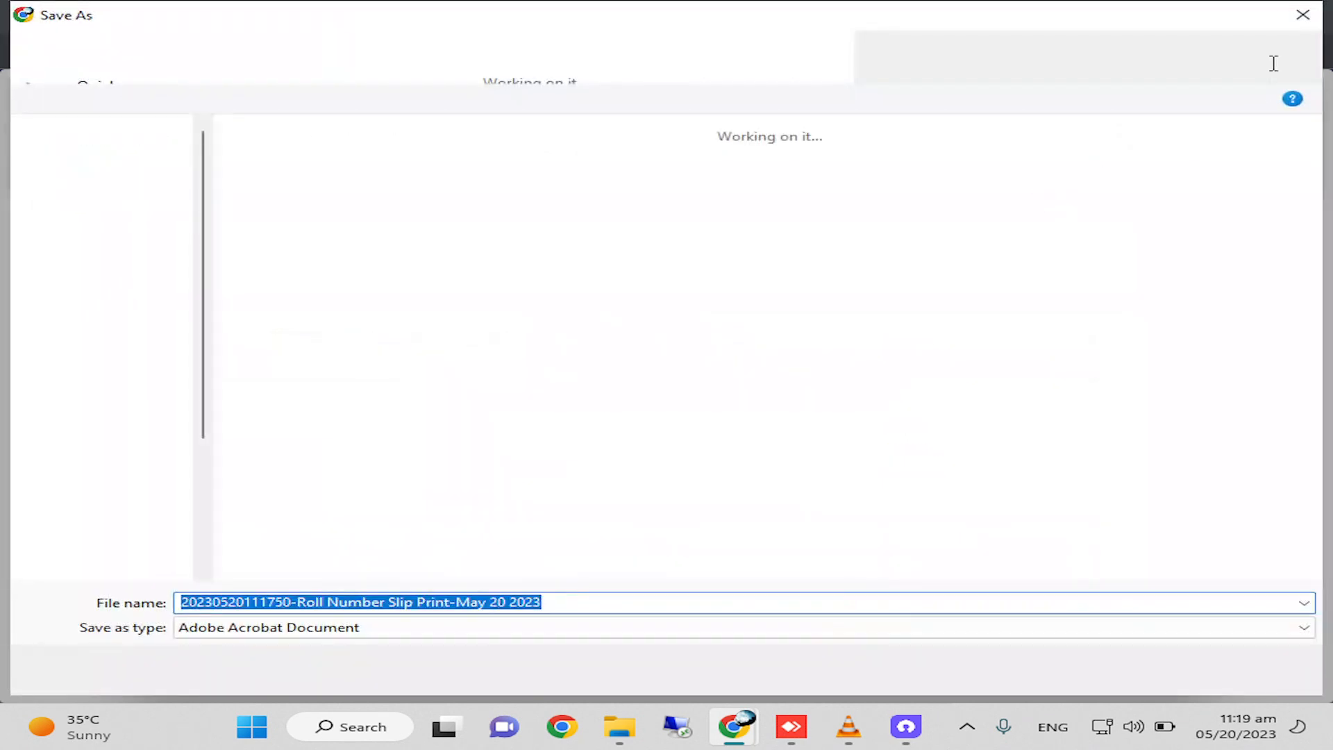
click(1306, 16)
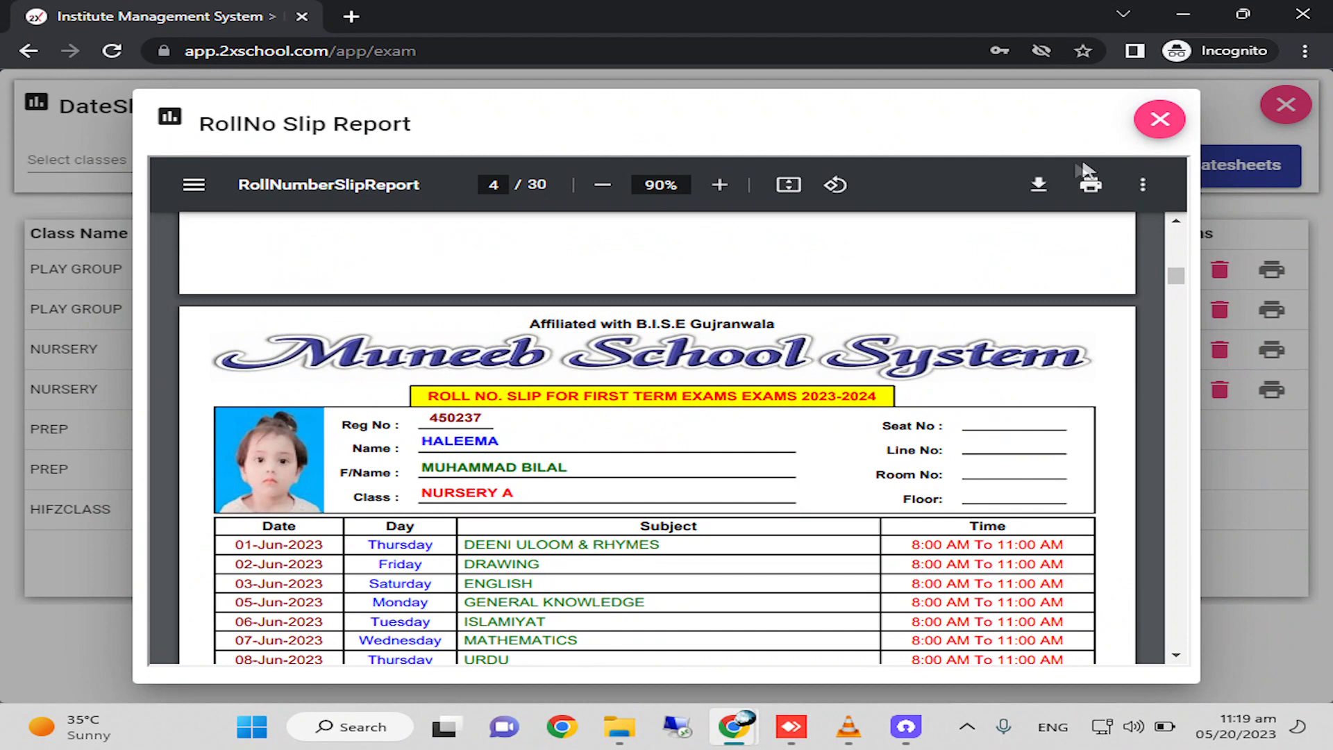
click(1160, 119)
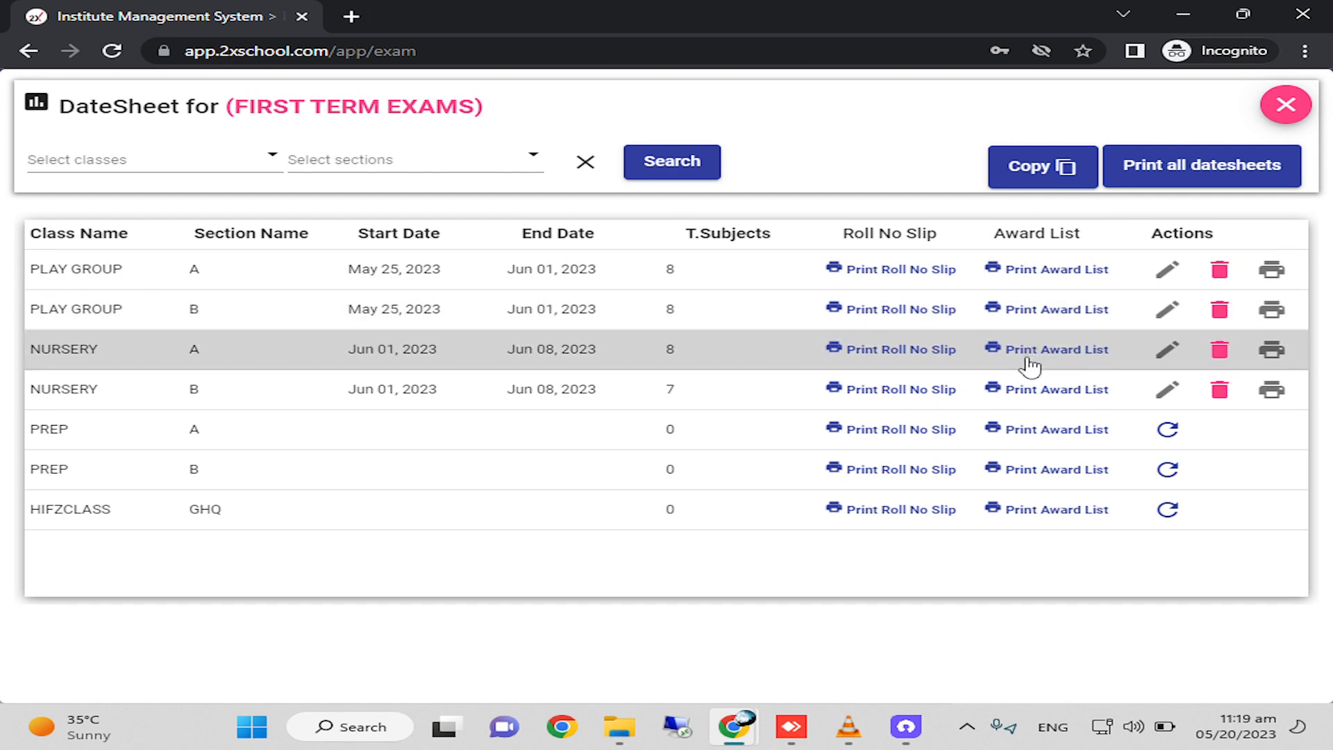
Open the roll number slip report for PLAY GROUP A and examine its slips.
click(902, 271)
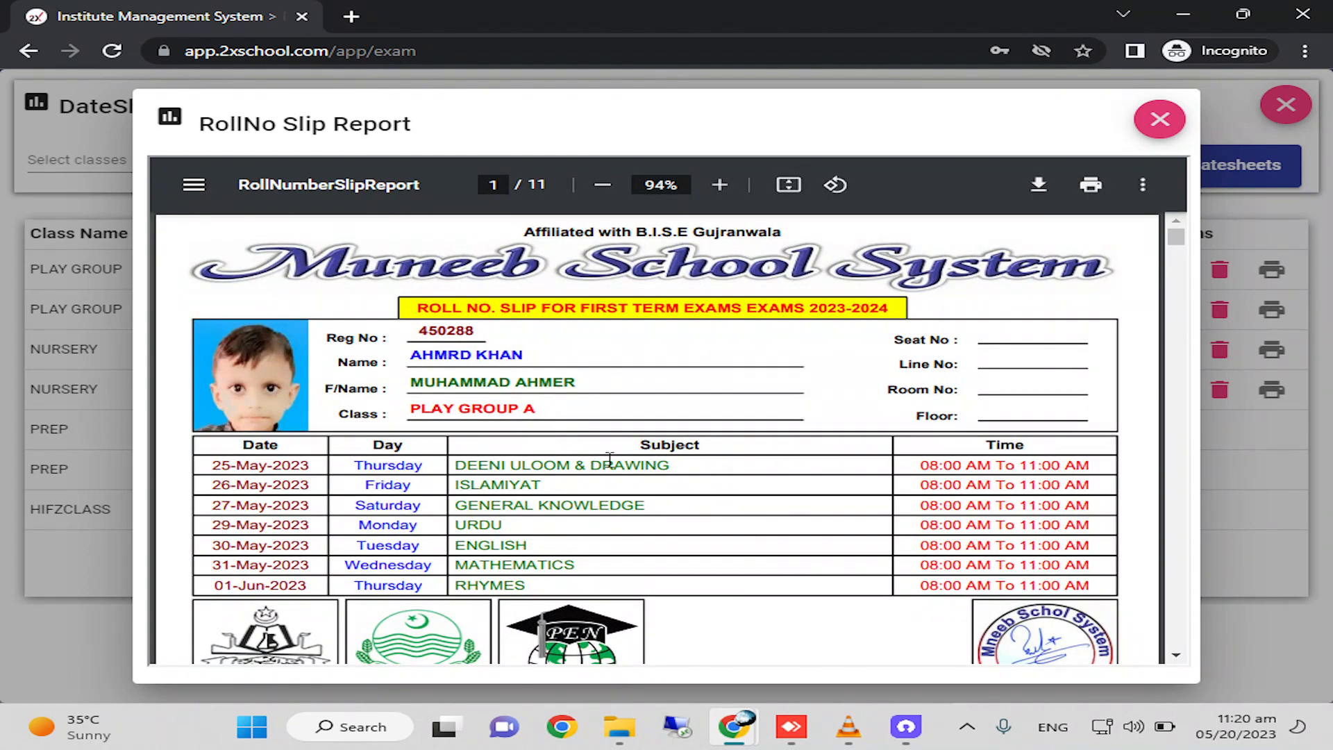
scroll(610, 459, down, 15)
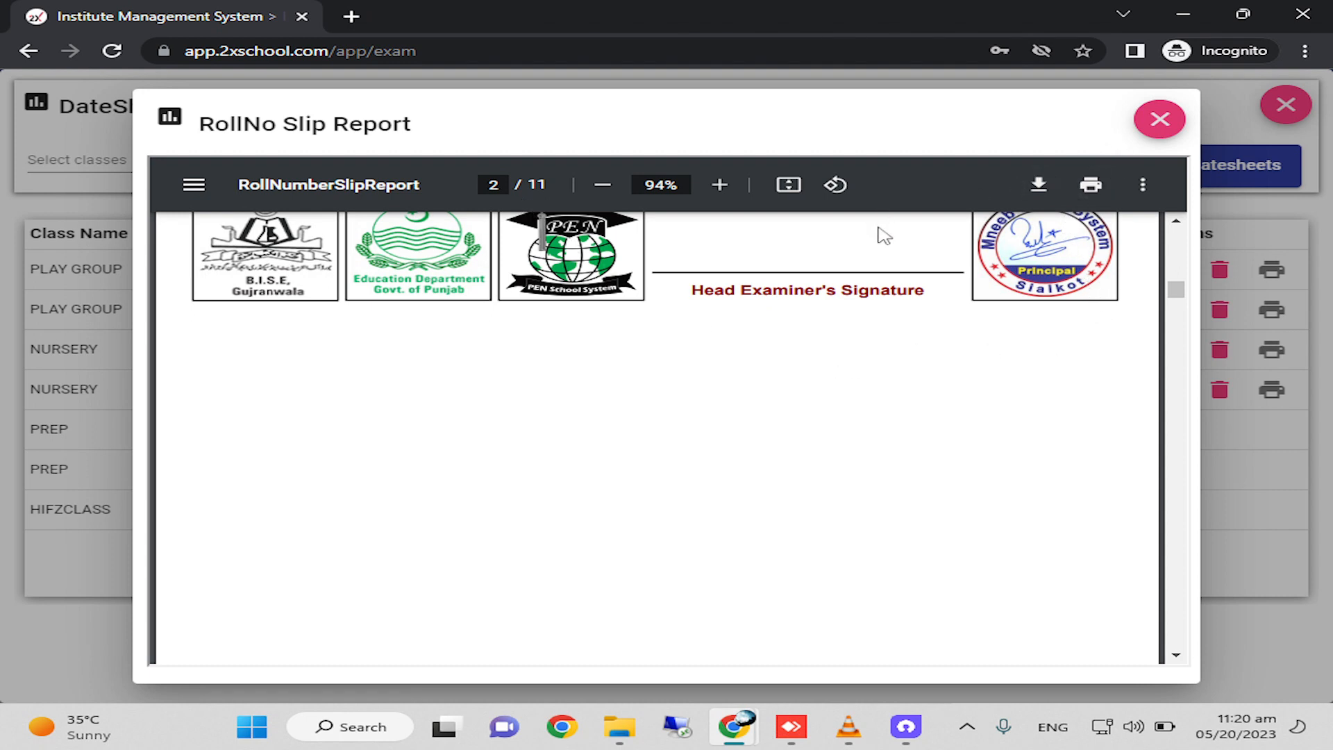
scroll(908, 381, up, 5)
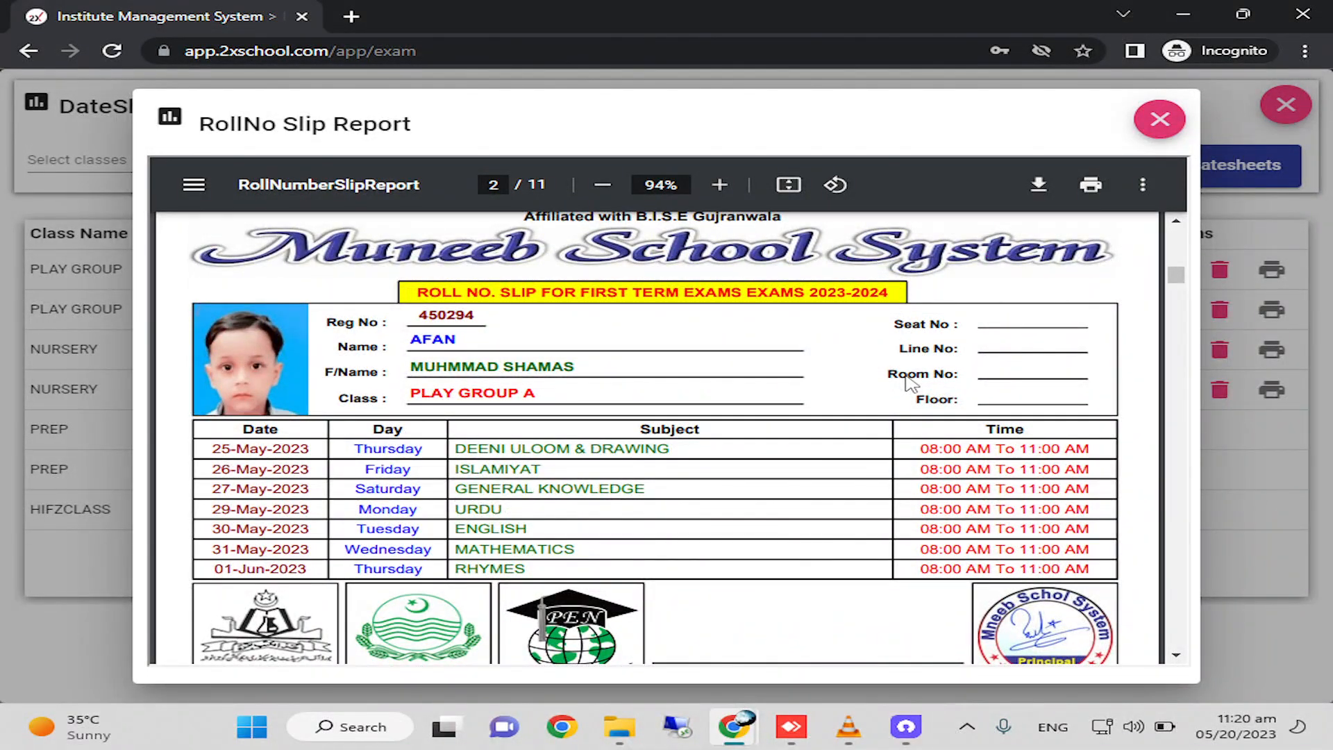
scroll(909, 382, up, 2)
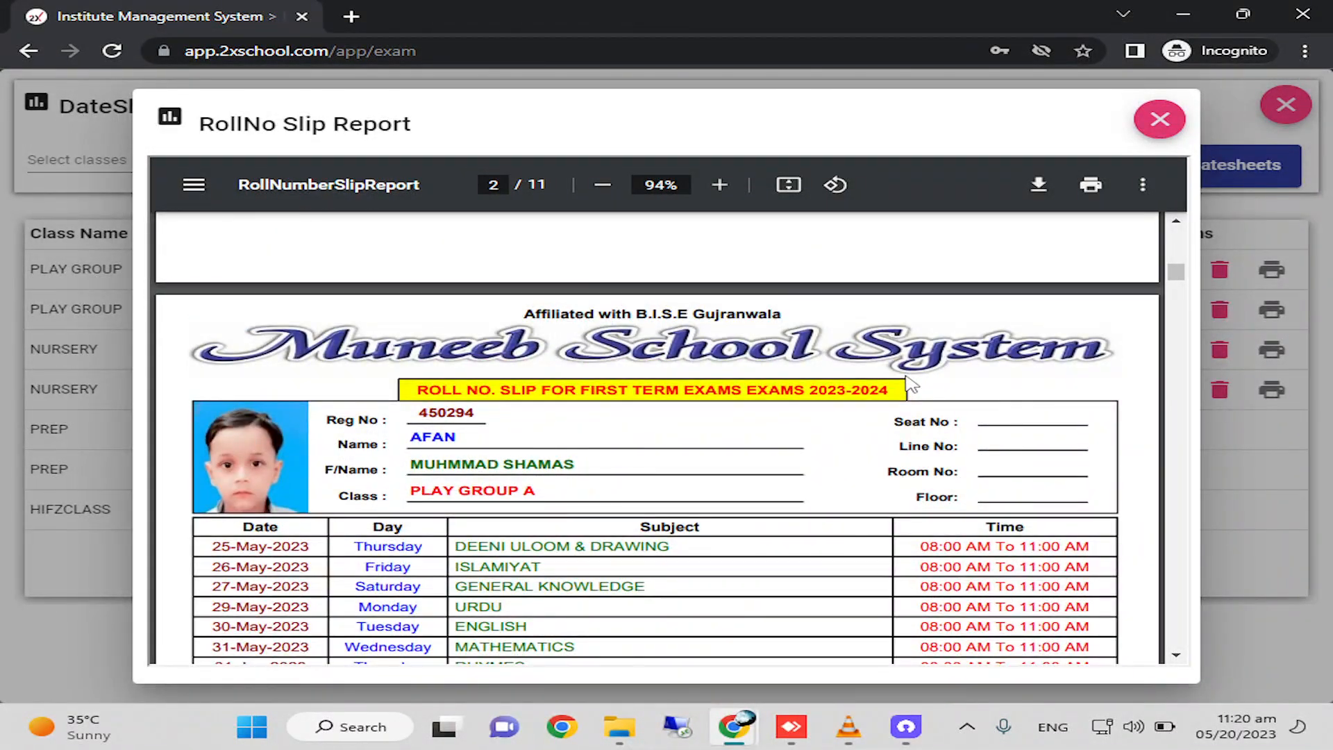
Close the PLAY GROUP A roll number slip report and open the award list for PLAY GROUP B.
scroll(909, 383, down, 2)
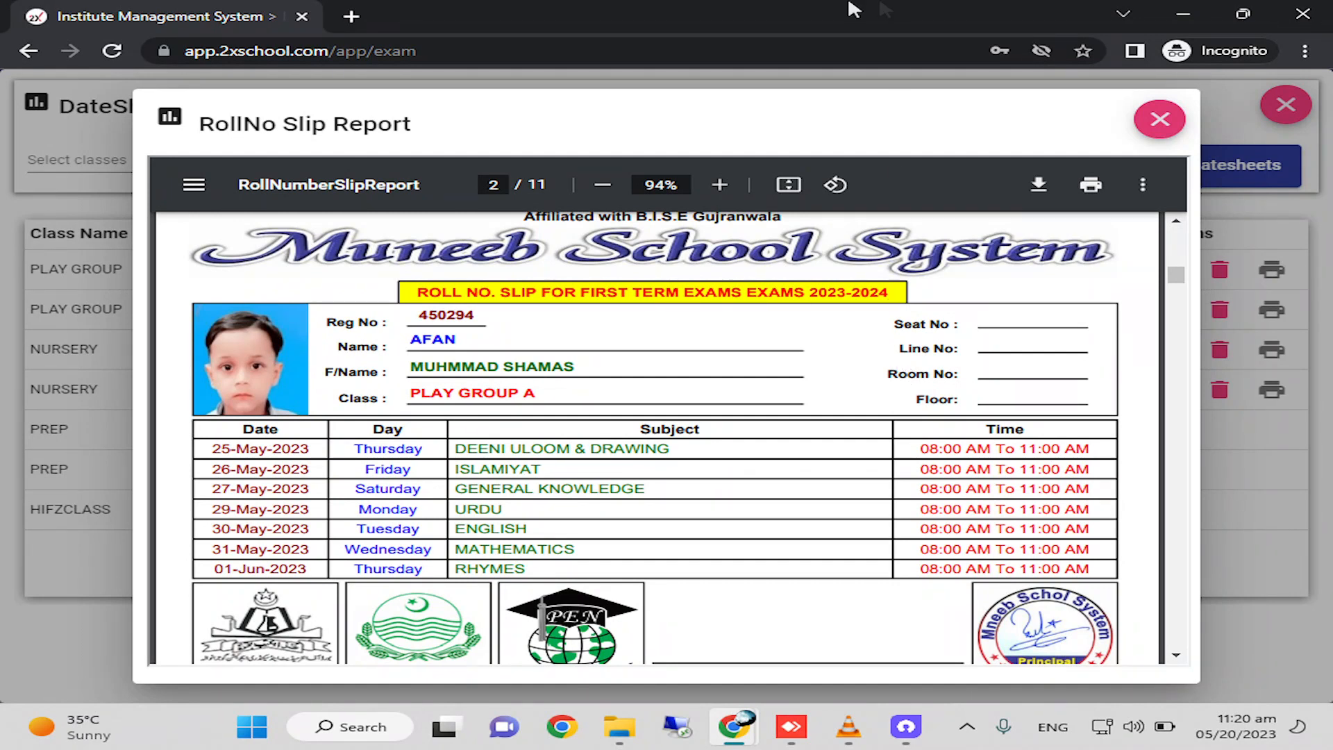
click(1158, 119)
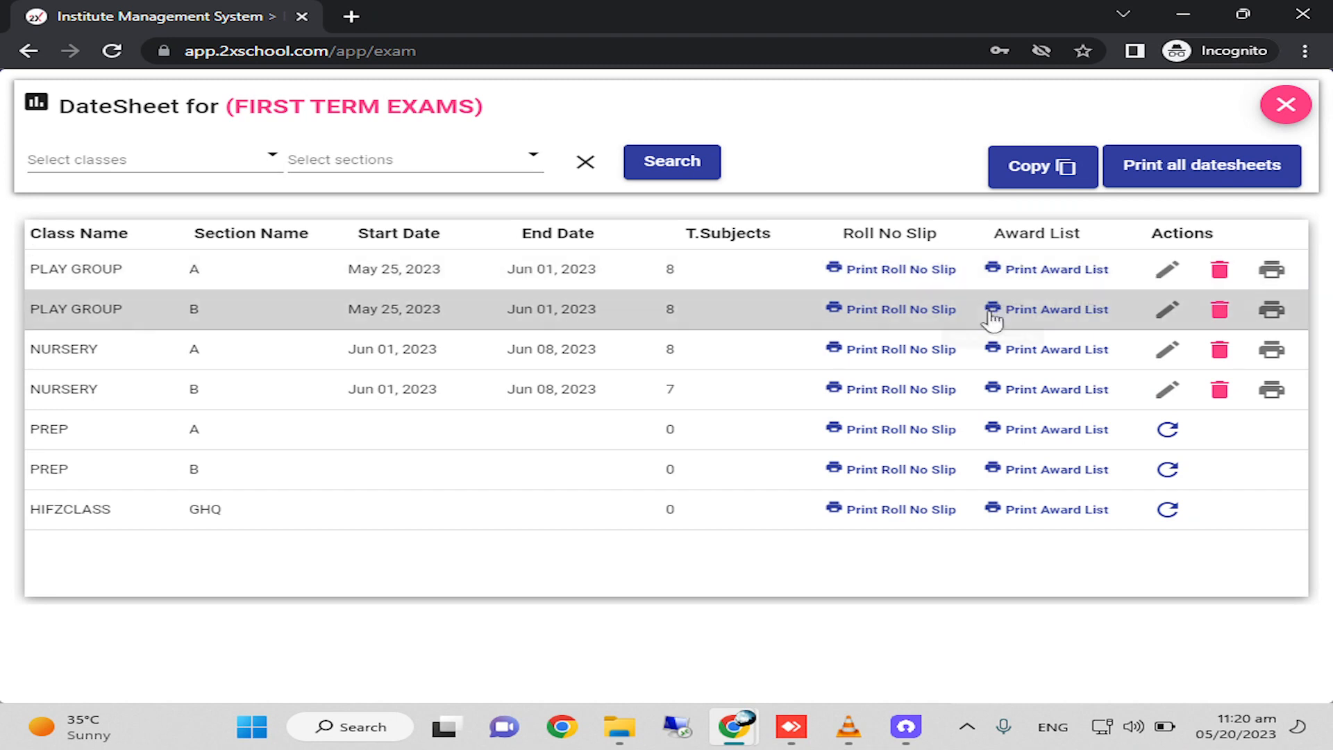
click(1049, 312)
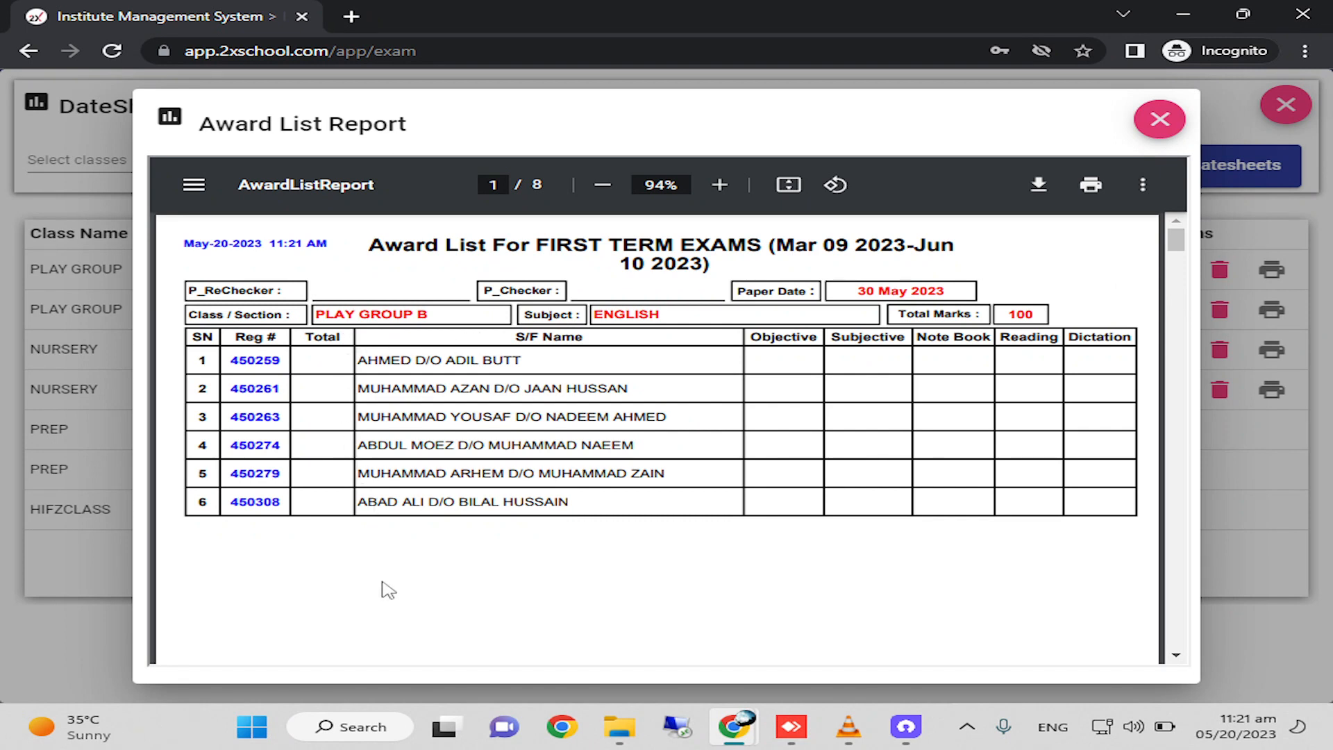
scroll(454, 594, down, 2)
scroll(454, 595, up, 2)
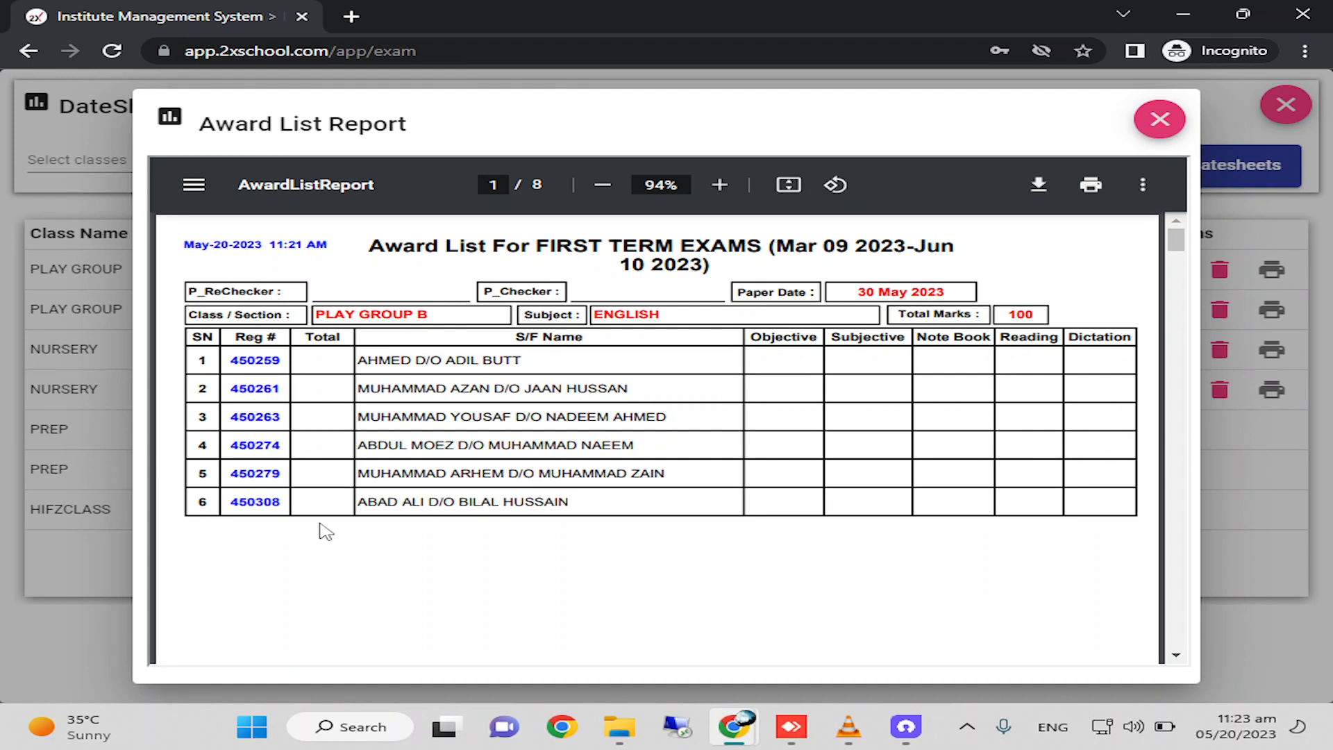
Examine the PLAY GROUP B award lists subject by subject and close the report.
scroll(323, 532, down, 2)
scroll(328, 532, down, 5)
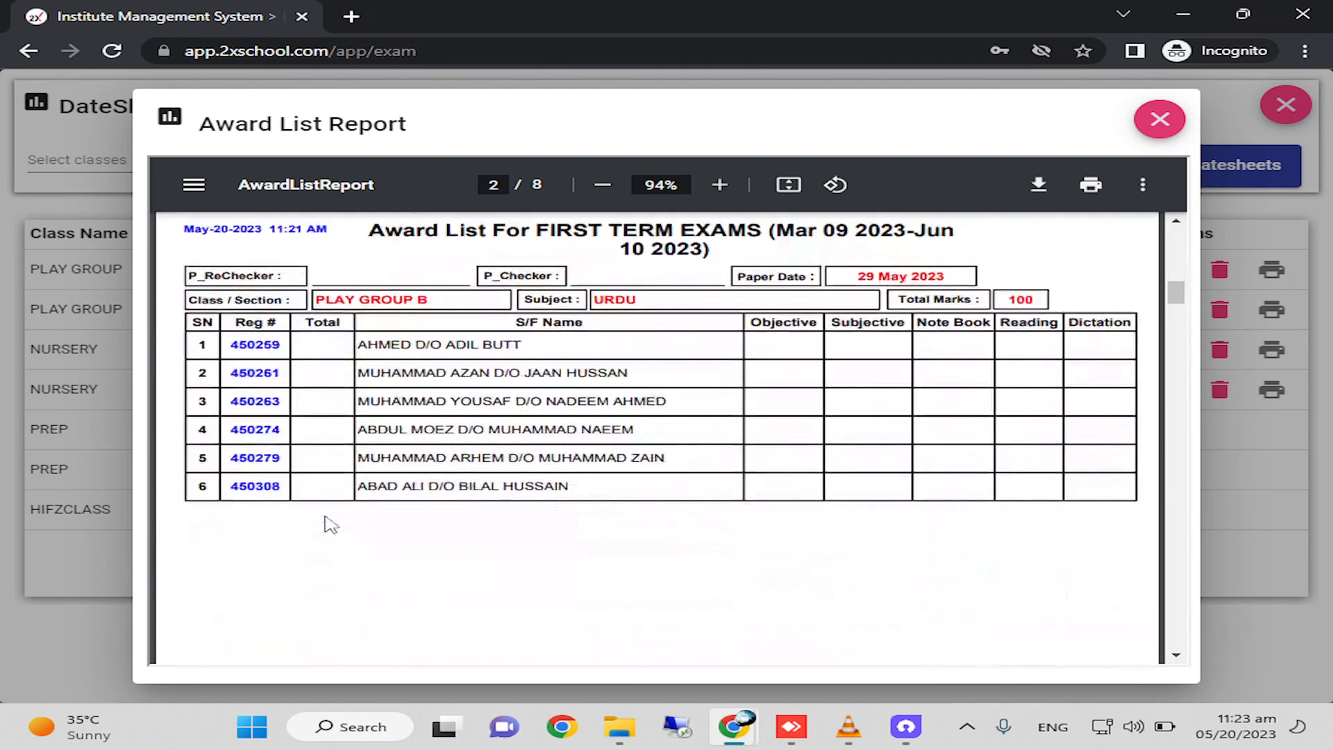
scroll(330, 525, down, 8)
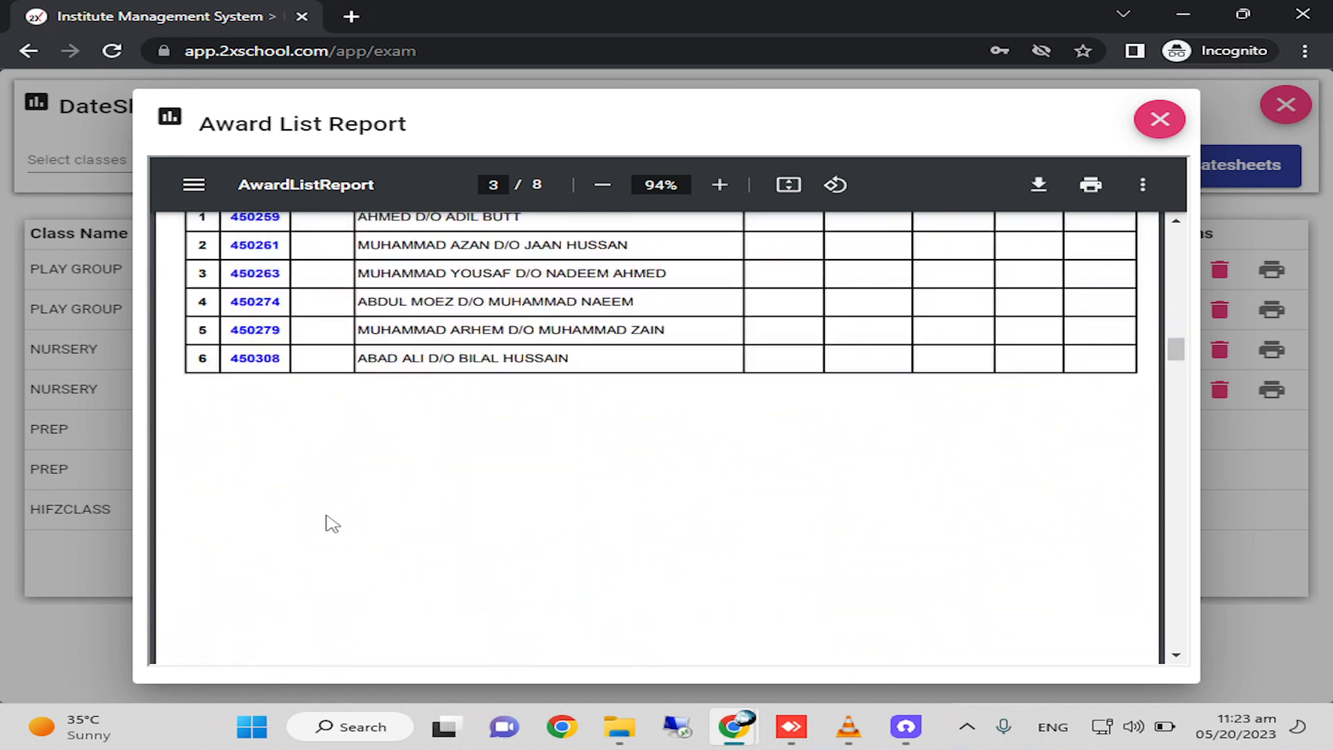
scroll(331, 524, up, 3)
scroll(331, 524, down, 1)
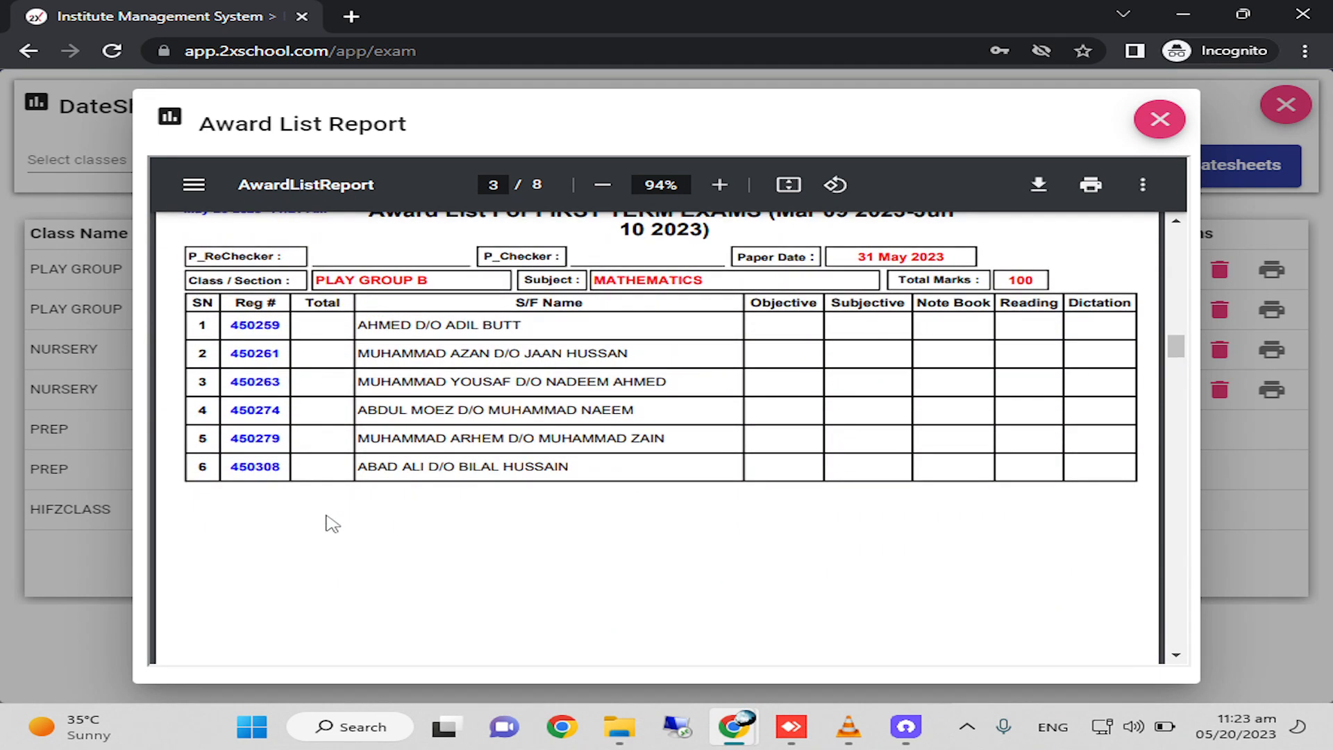
scroll(331, 524, down, 8)
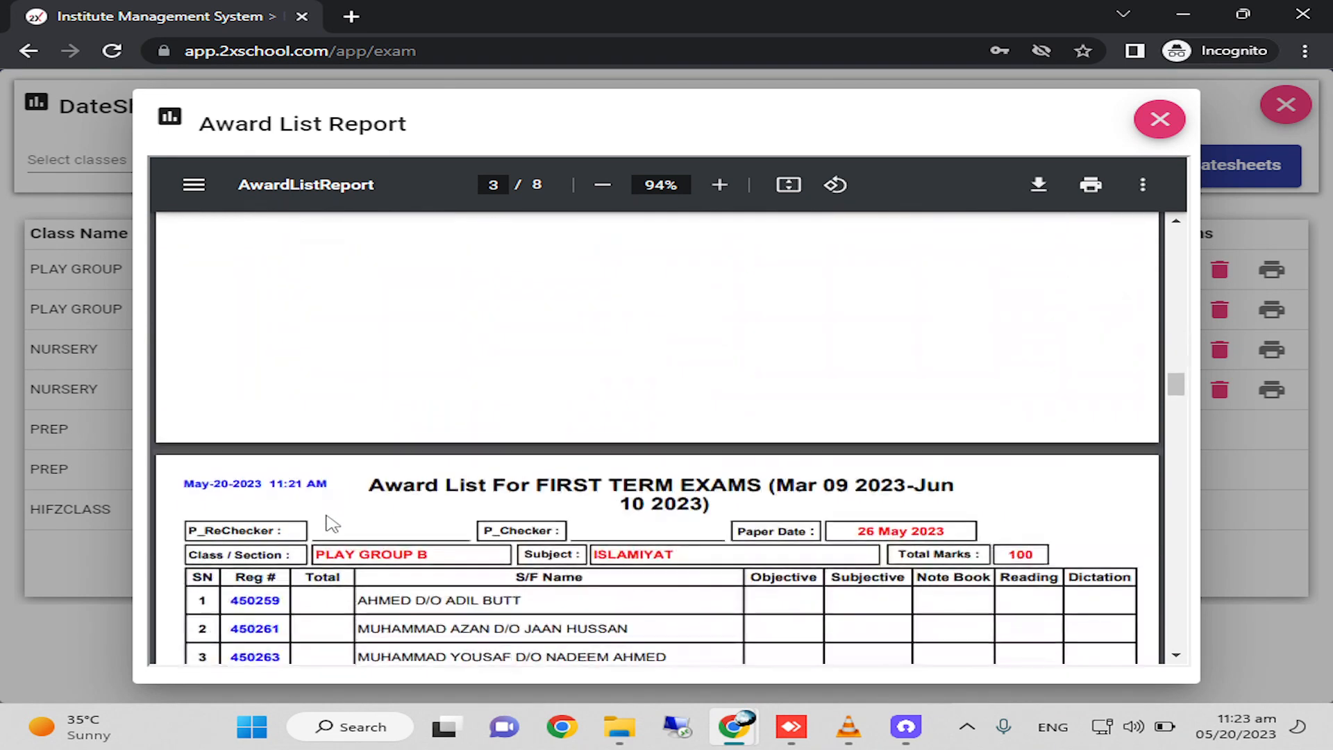
scroll(331, 524, down, 7)
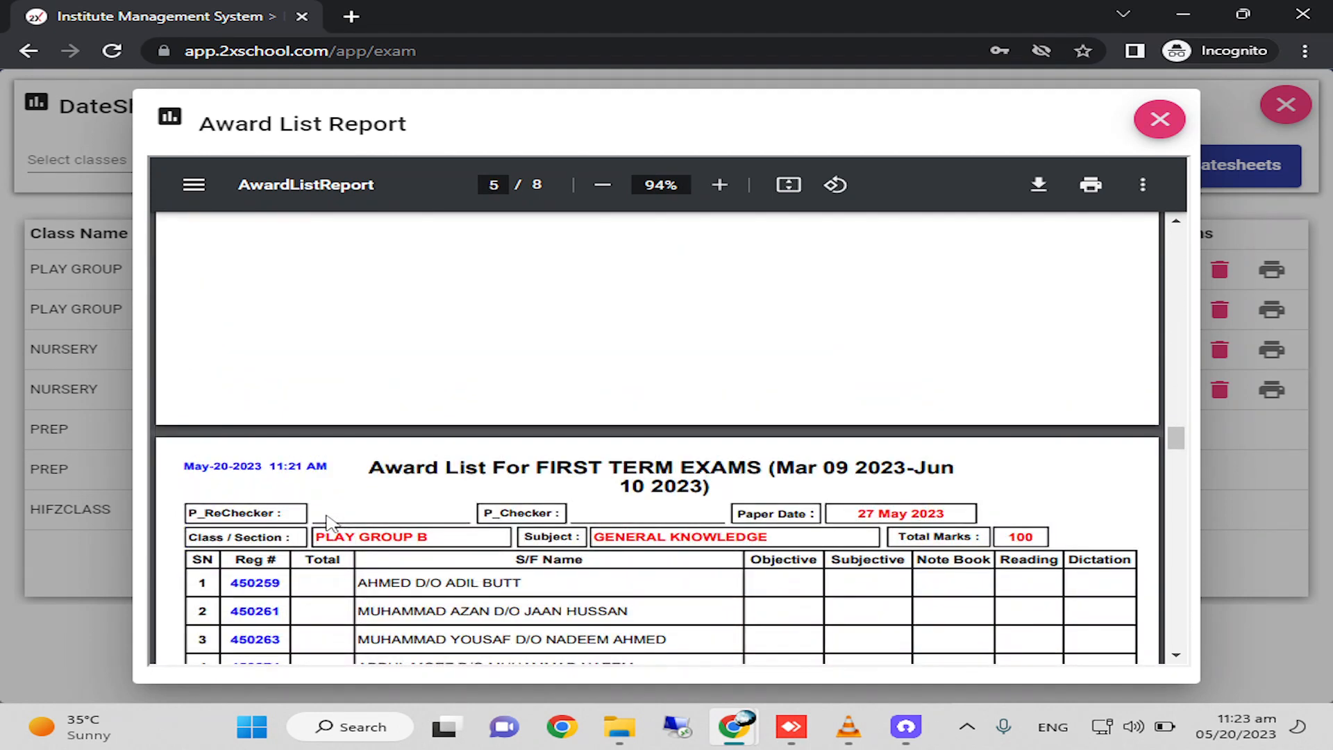
scroll(328, 524, down, 4)
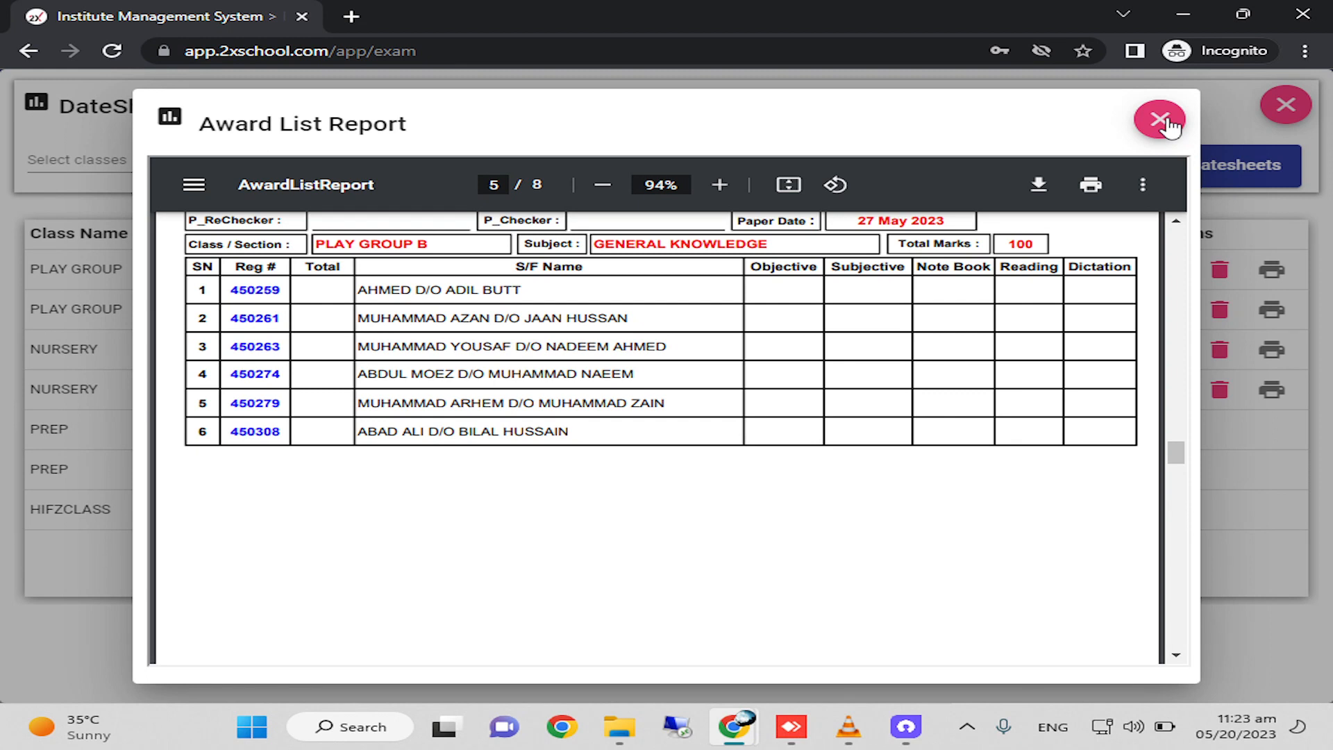
click(1159, 120)
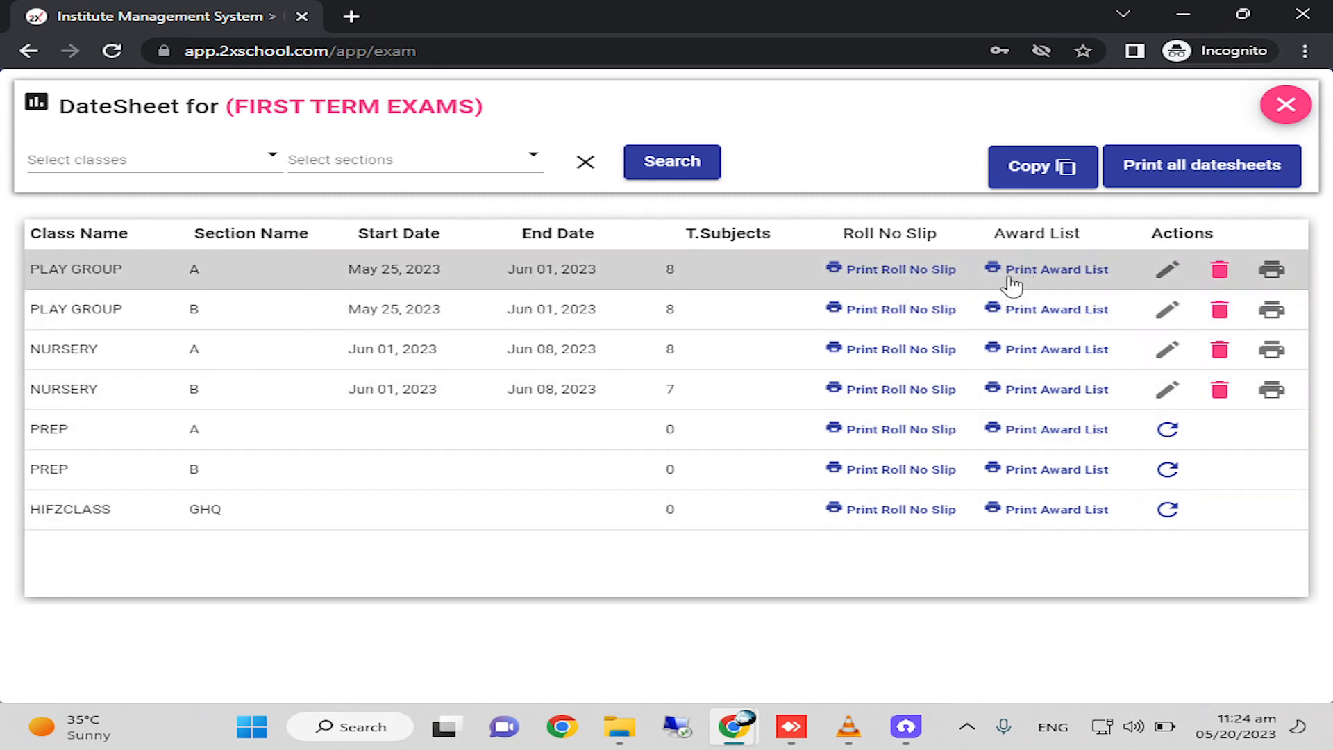
Close the FIRST TERM EXAMS datesheets and open the exam grades configuration.
click(1286, 106)
click(1086, 150)
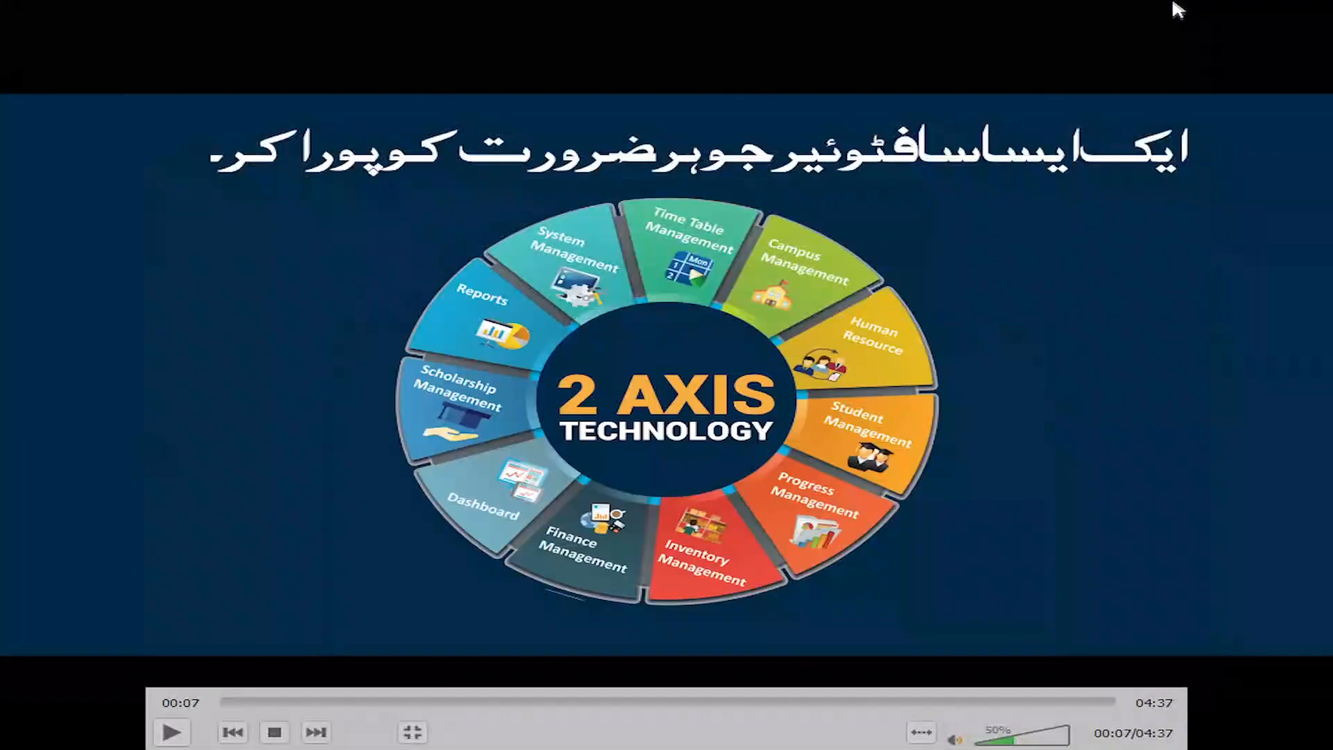
double_click(994, 214)
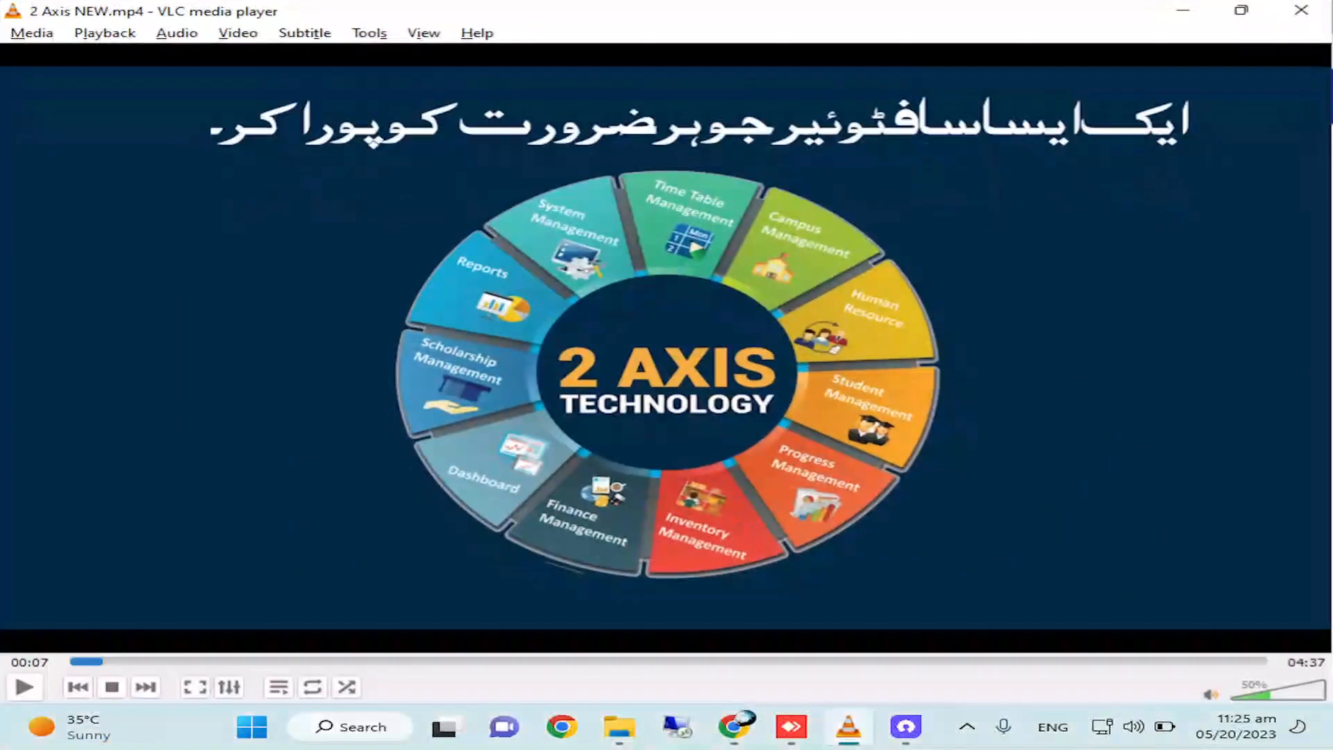
click(1180, 12)
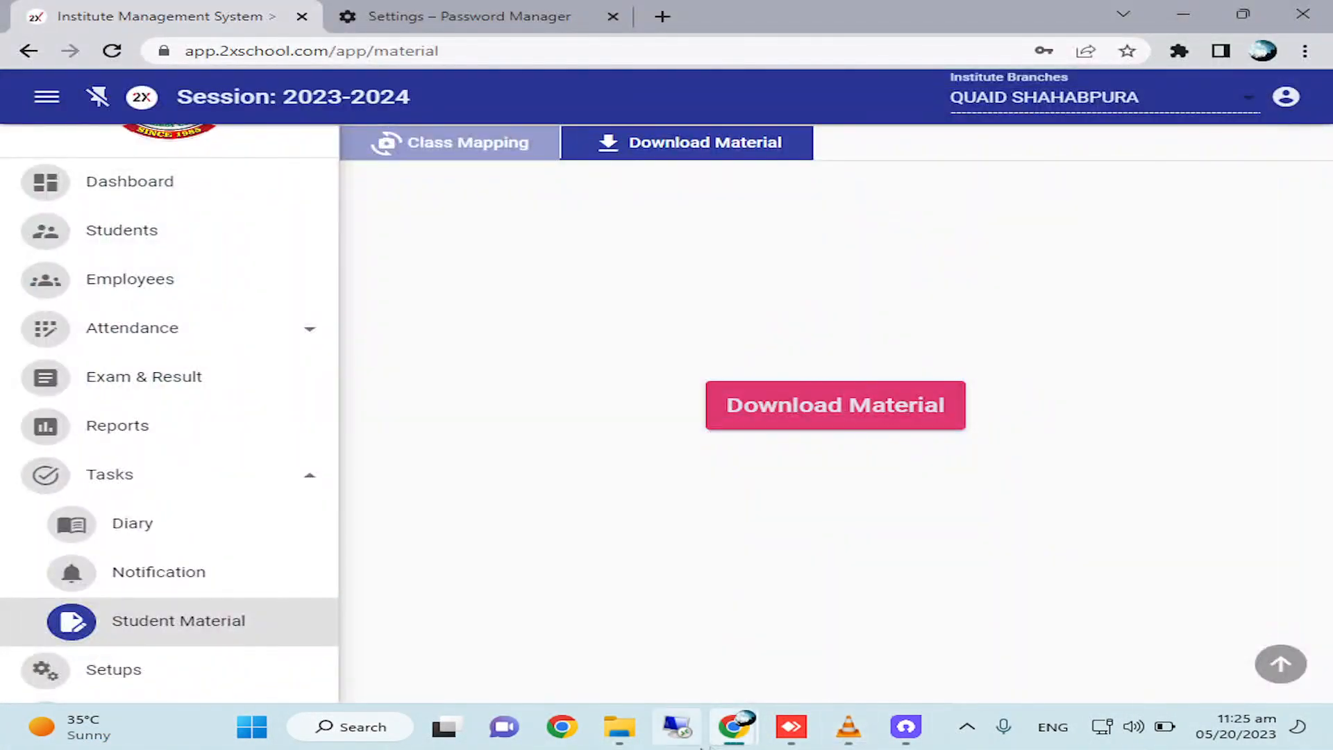
mouse_move(734, 727)
click(911, 670)
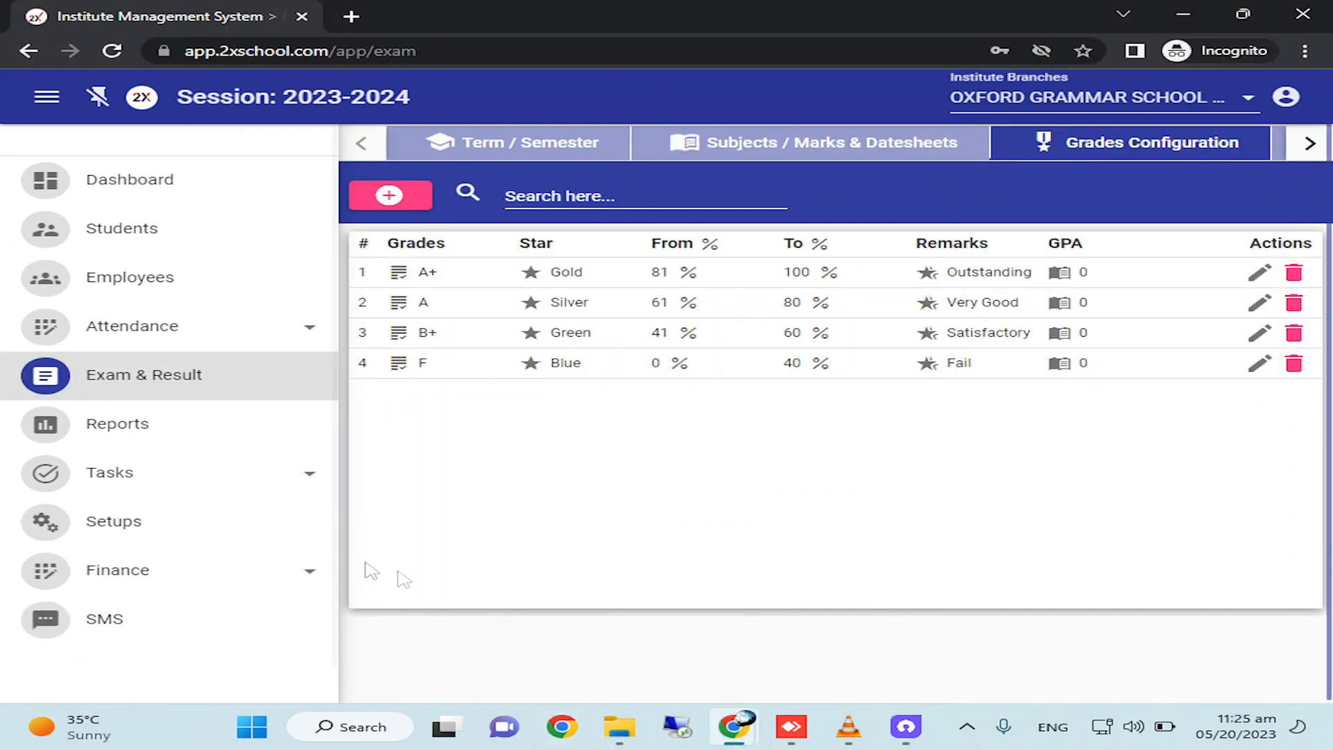
Switch to File Explorer, search the 2 AXIS SOFTWARE and Downloads folders for GRADE, and return to the browser.
click(620, 726)
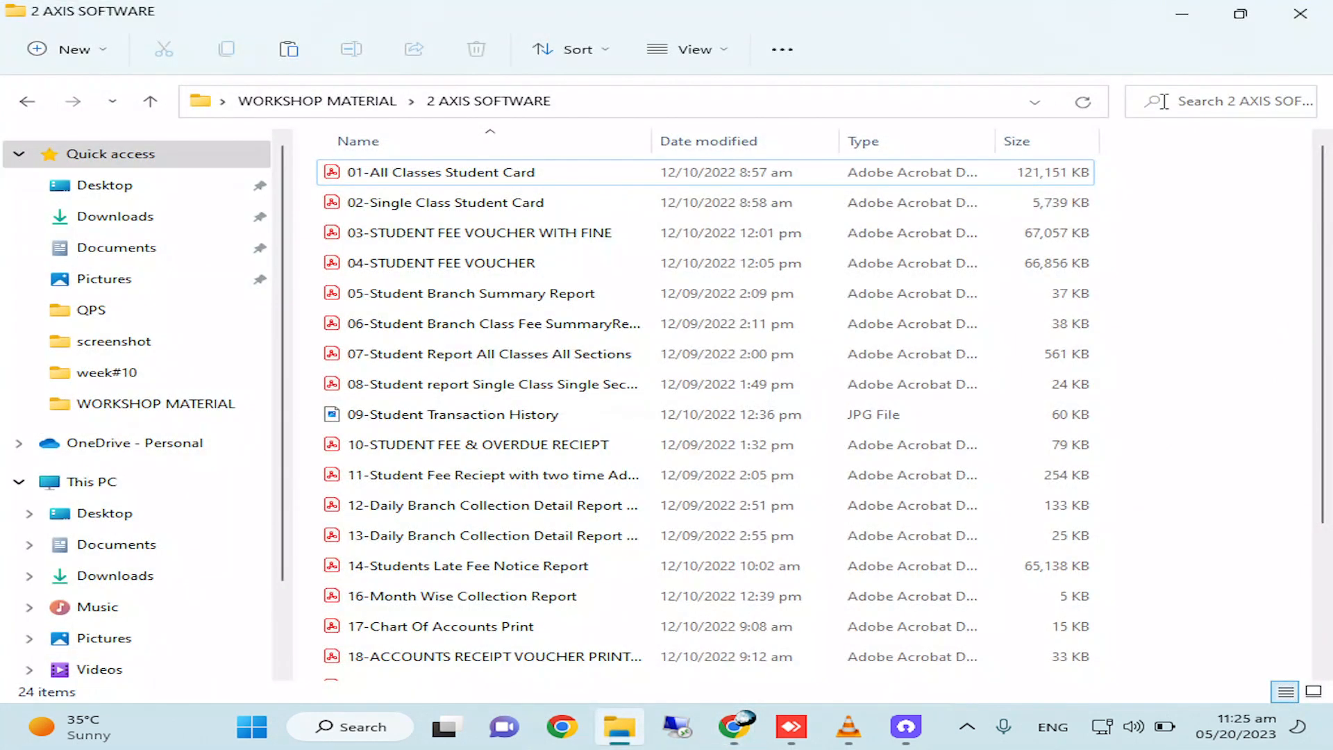
click(1164, 101)
text(GRADE)
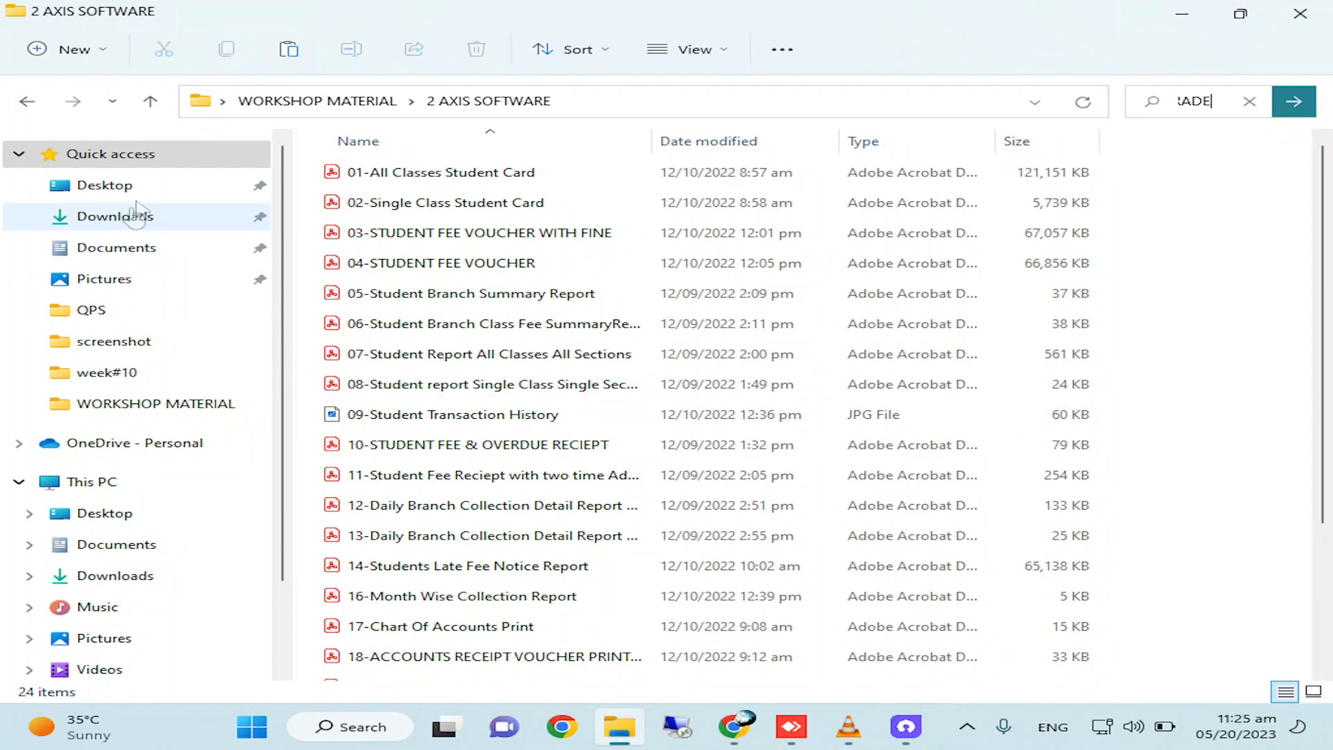
click(130, 221)
click(1193, 106)
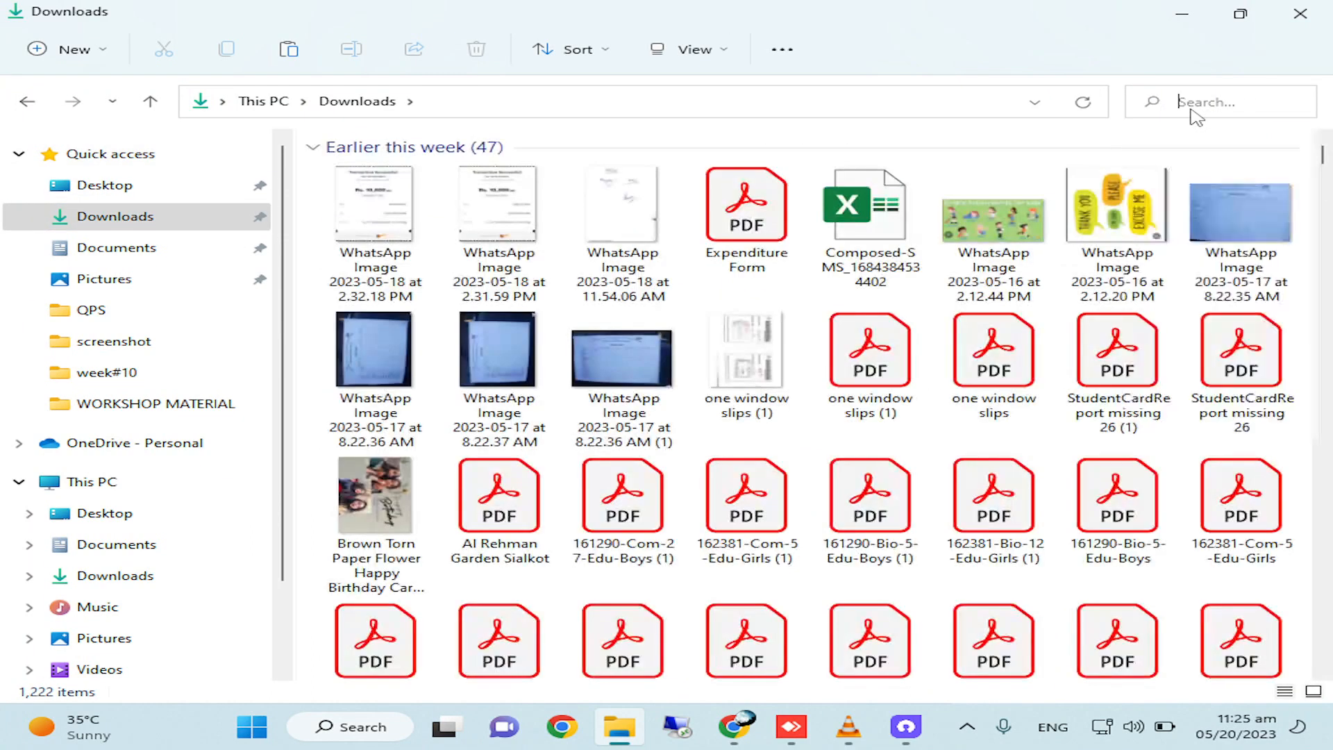
text(GRADE)
key(Return)
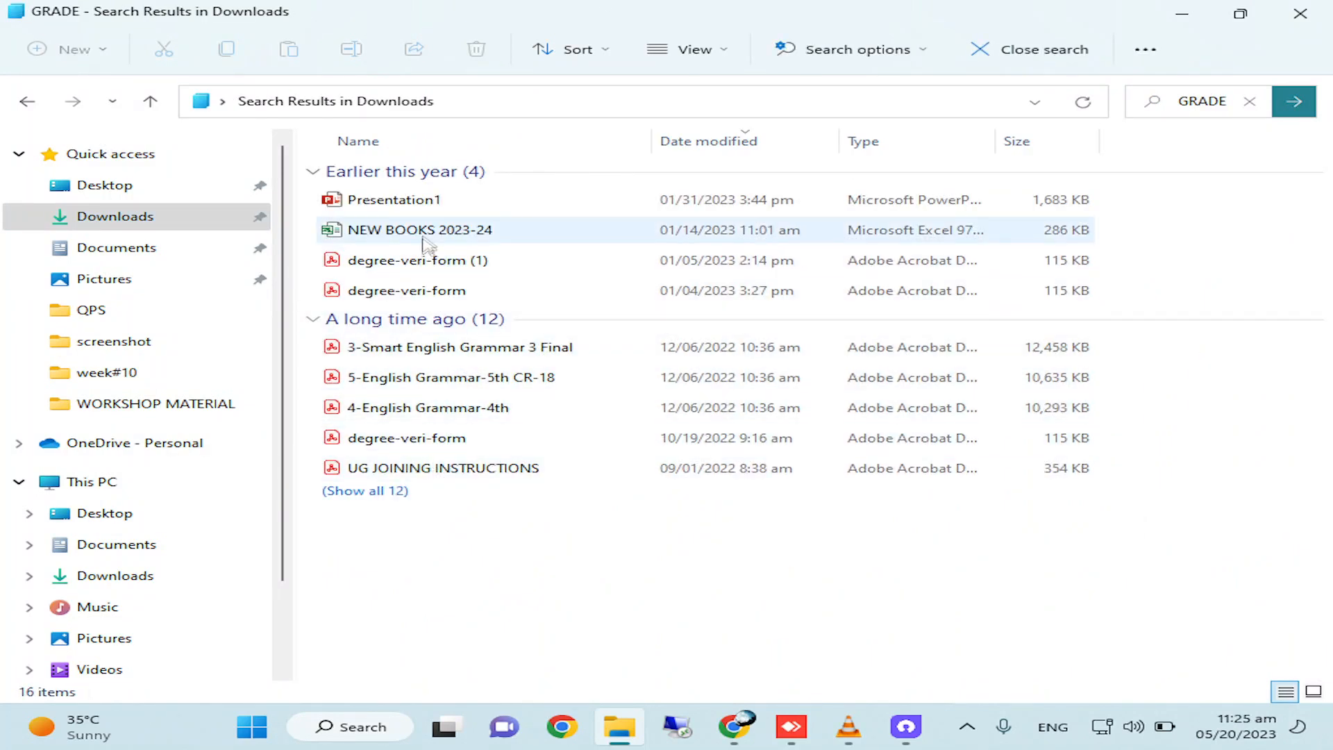
click(1243, 103)
key(BackSpace)
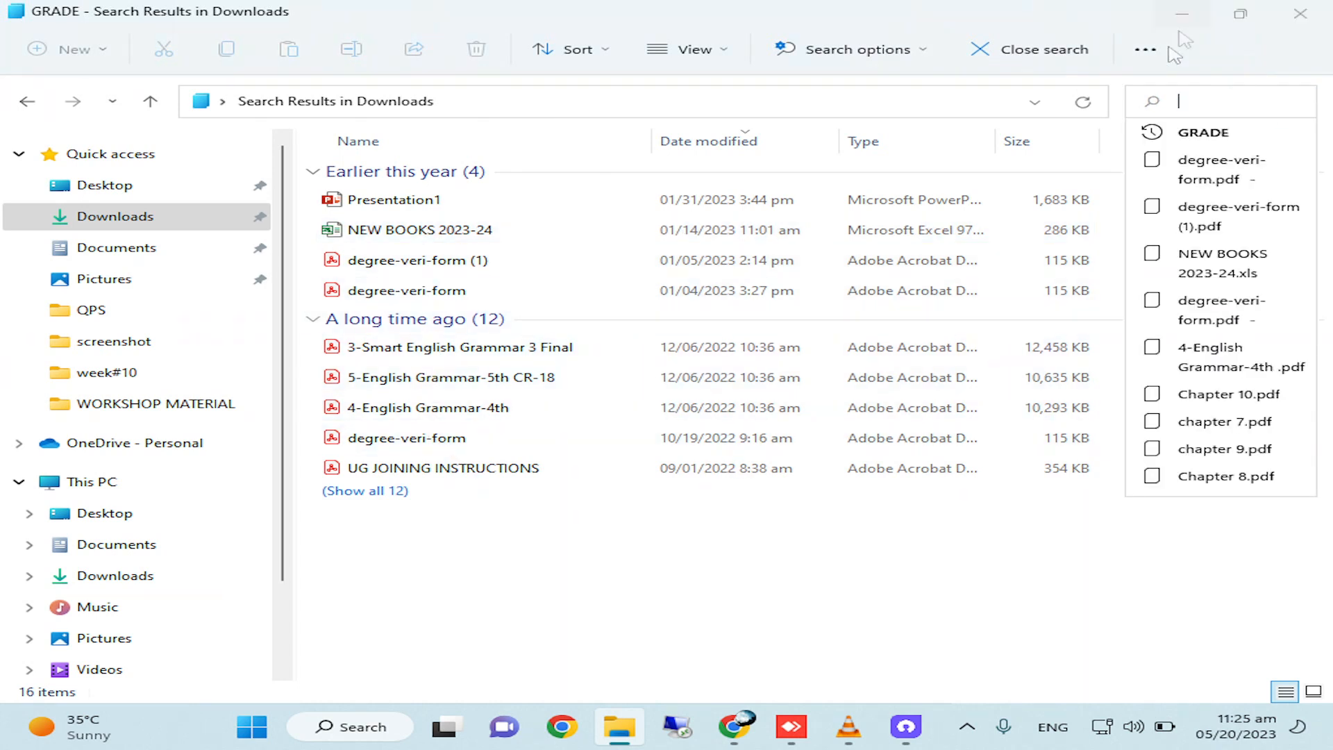
click(1182, 15)
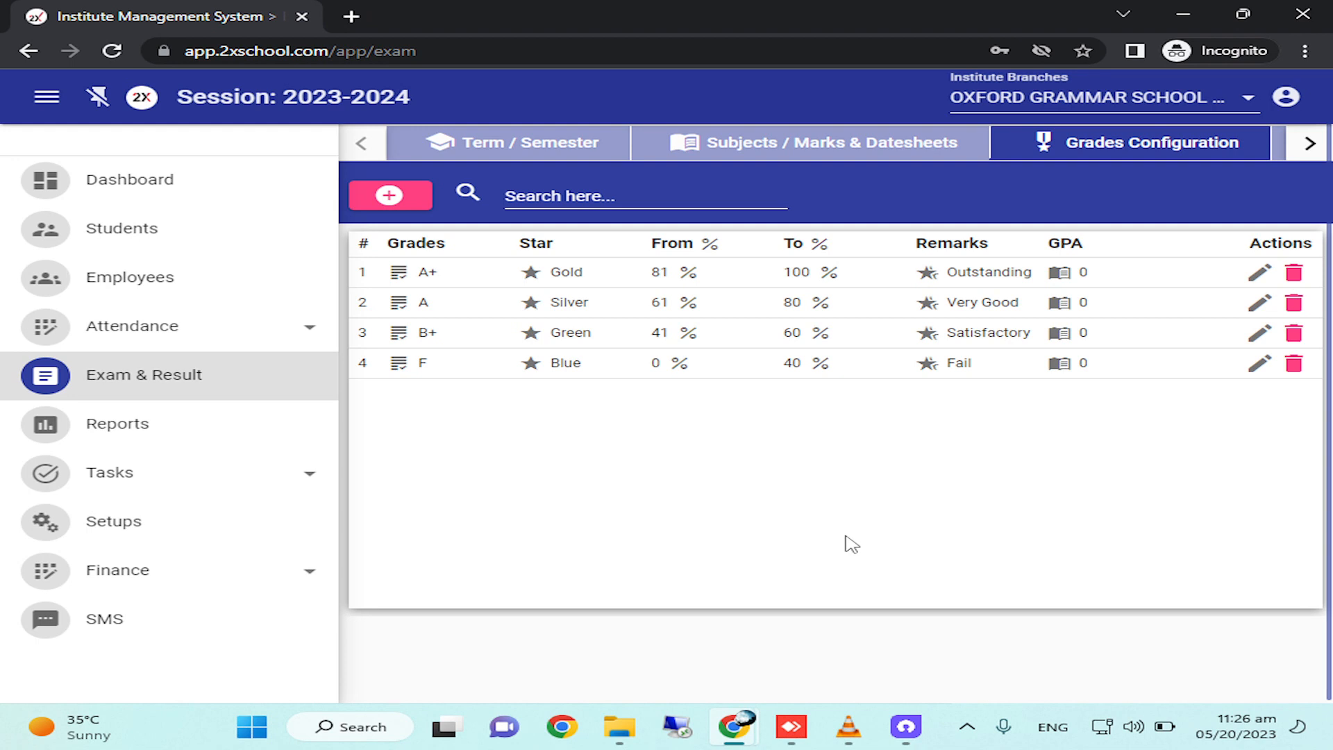
click(791, 728)
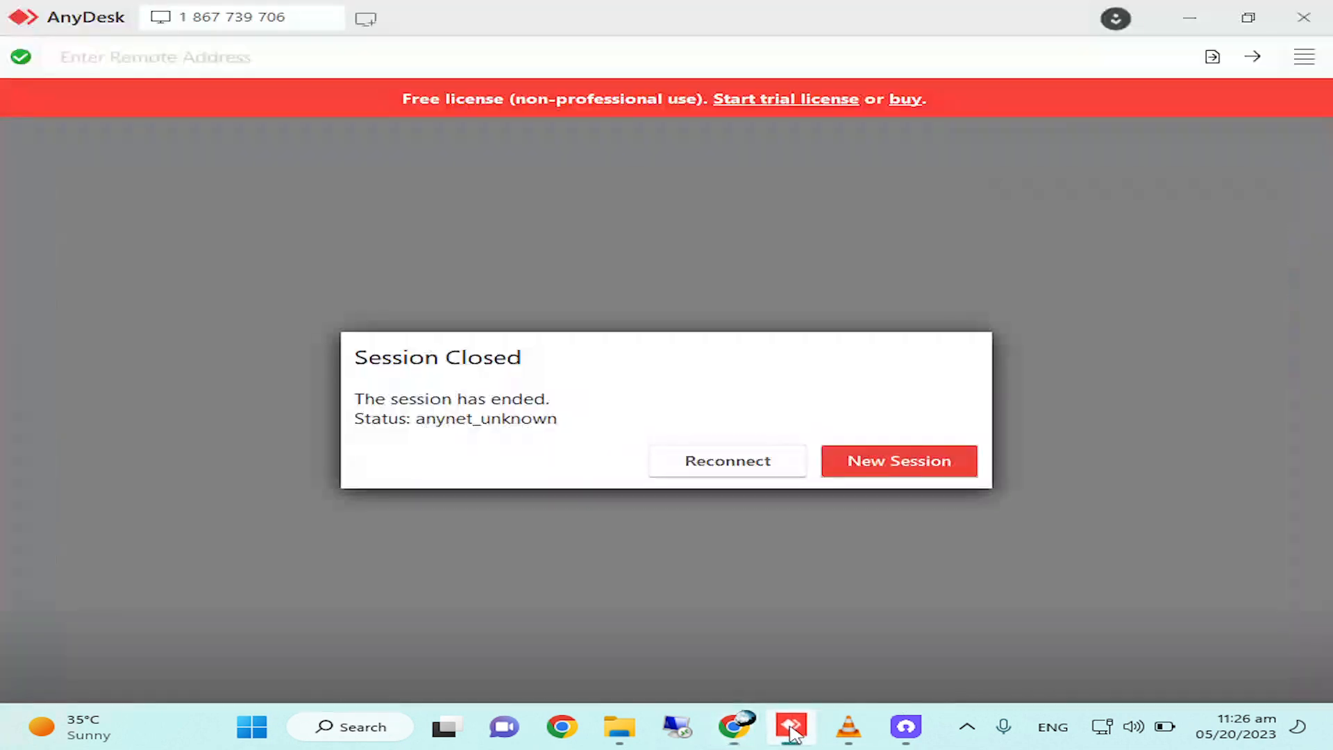
click(769, 460)
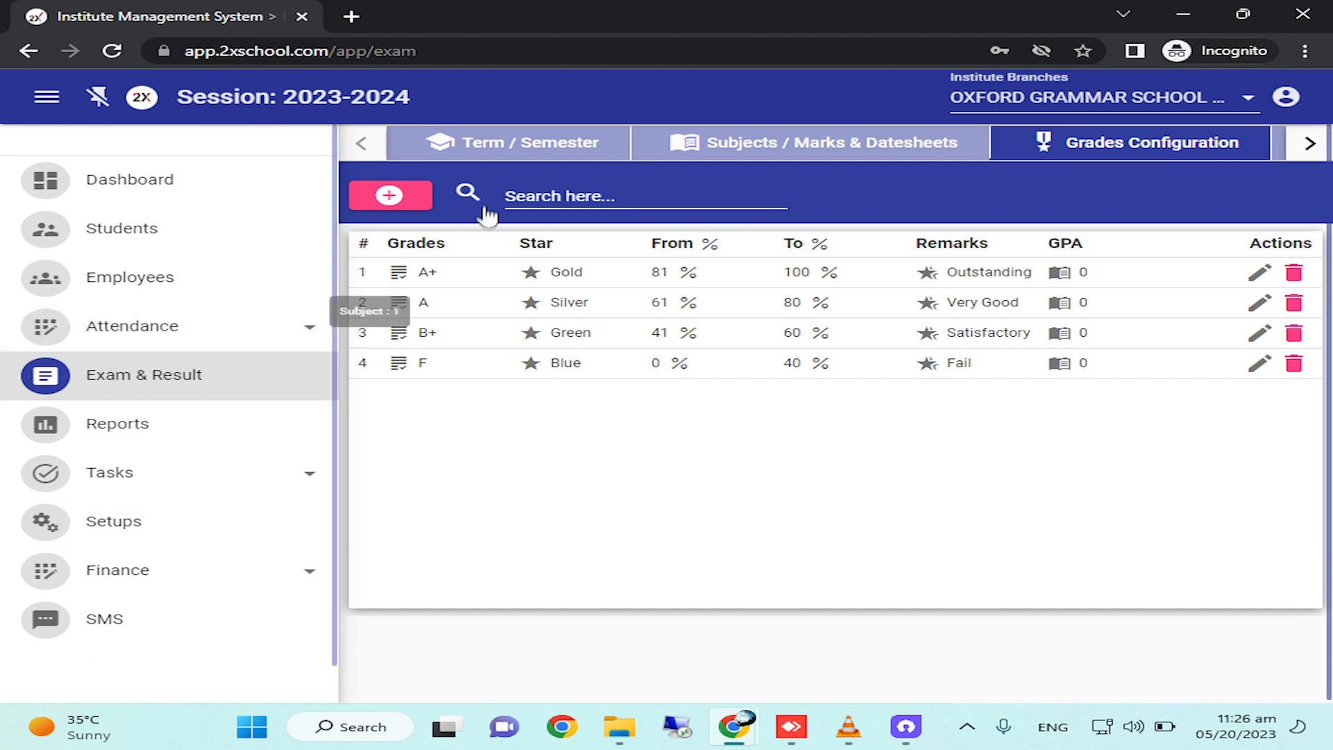
Start a new exam grade configuration with a percentage range from 0 to 40.
click(400, 205)
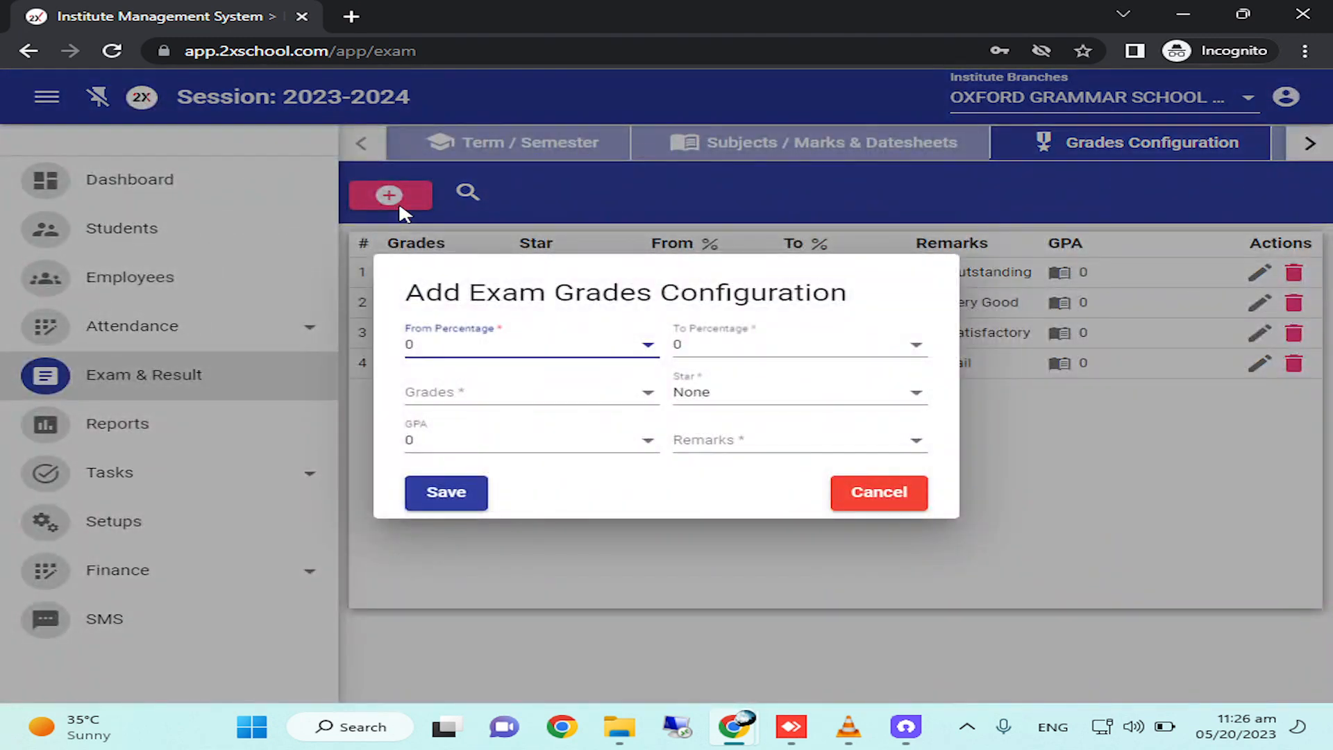
click(461, 347)
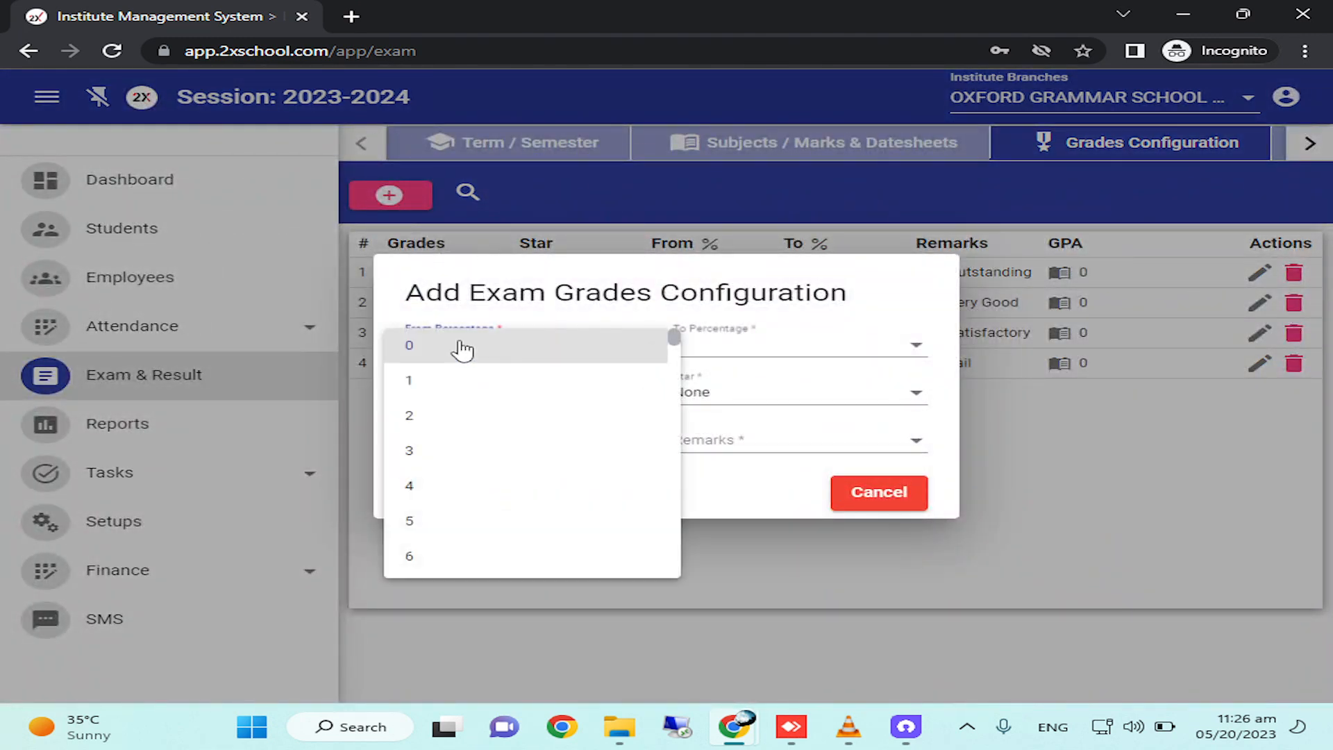
scroll(461, 544, down, 4)
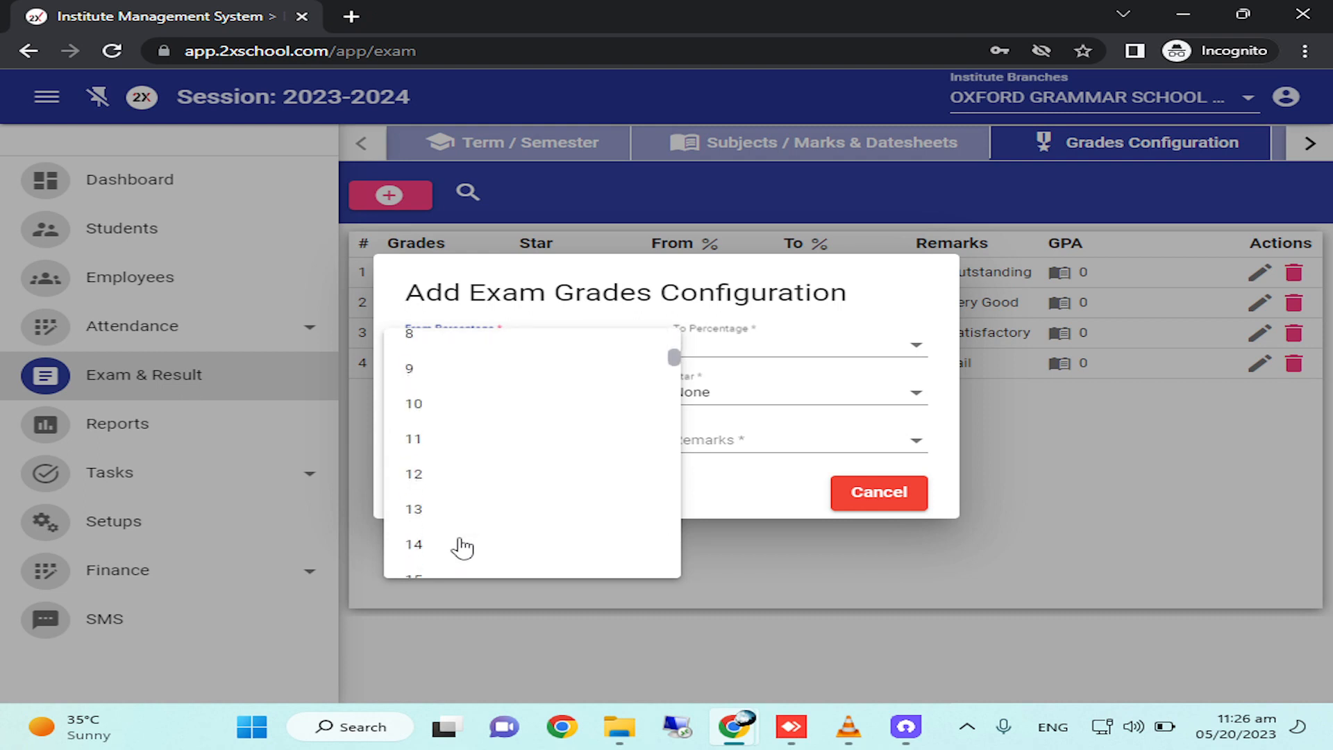
scroll(450, 479, up, 5)
click(440, 347)
click(720, 357)
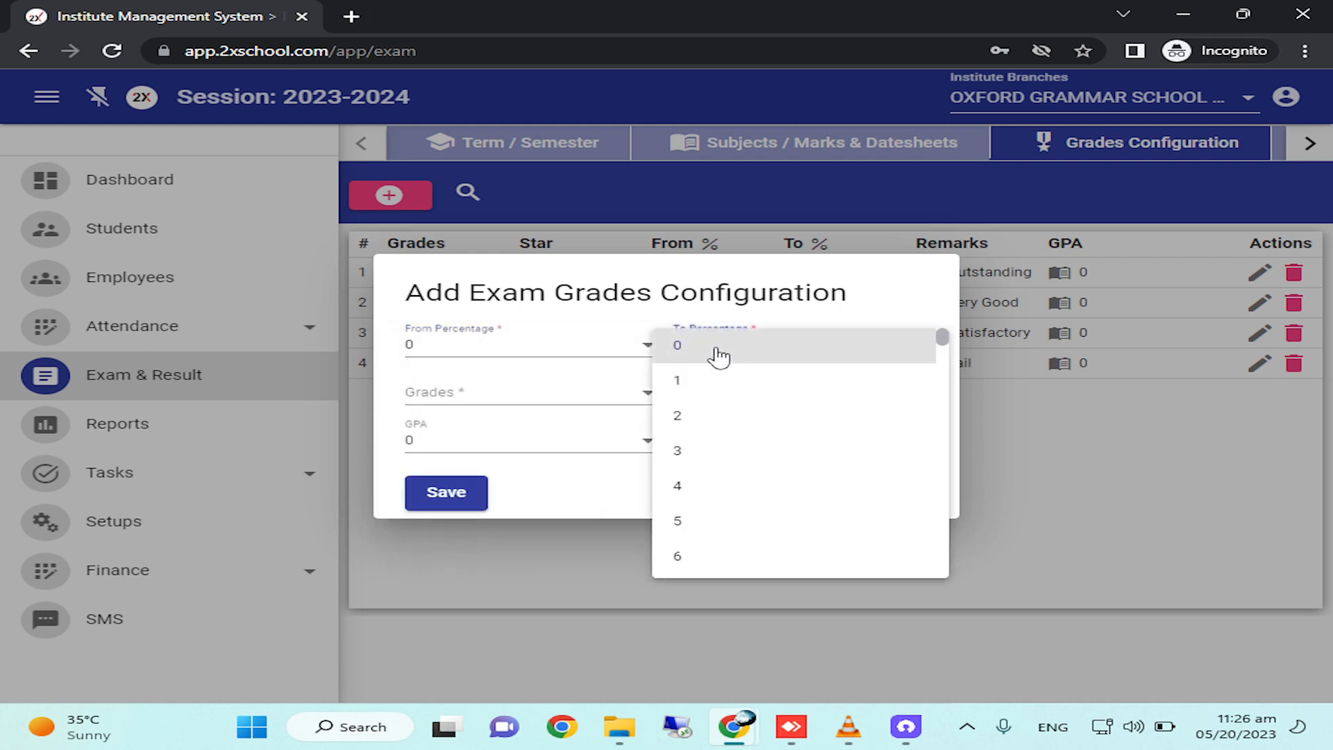
scroll(724, 535, down, 10)
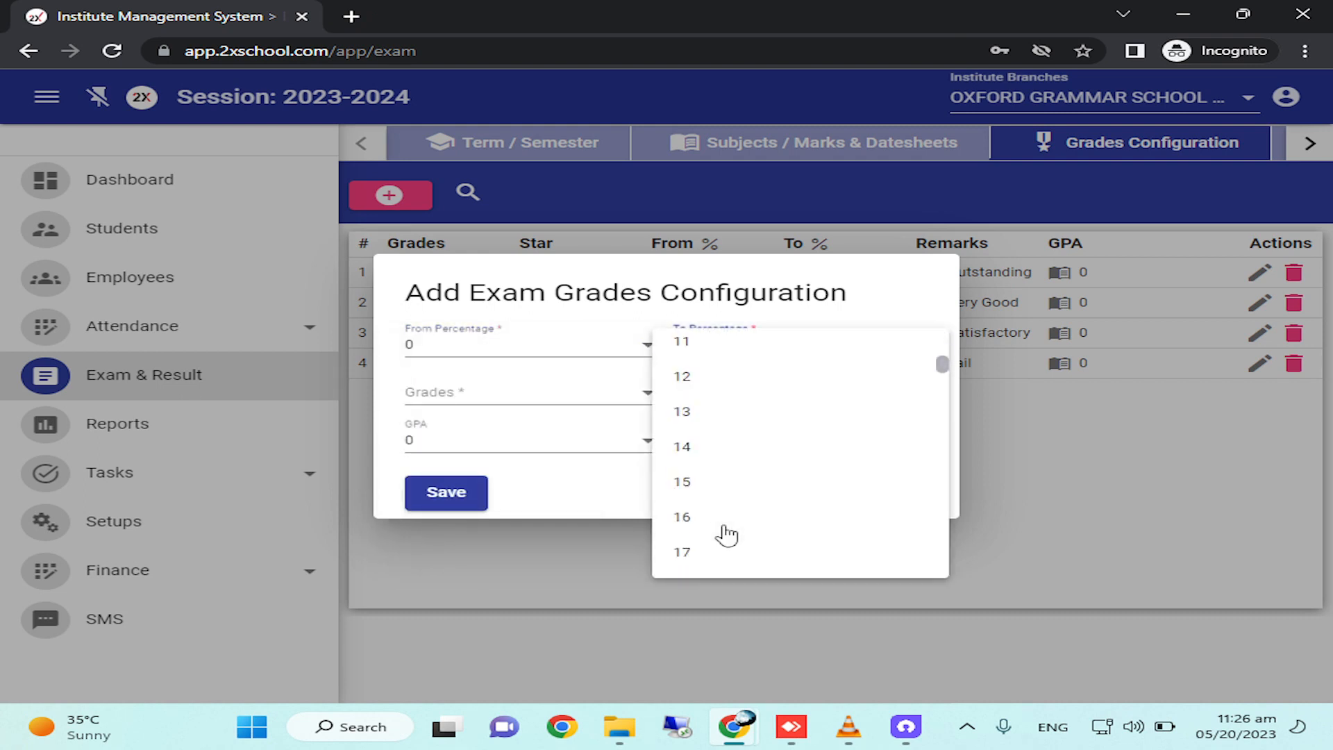
scroll(727, 535, down, 9)
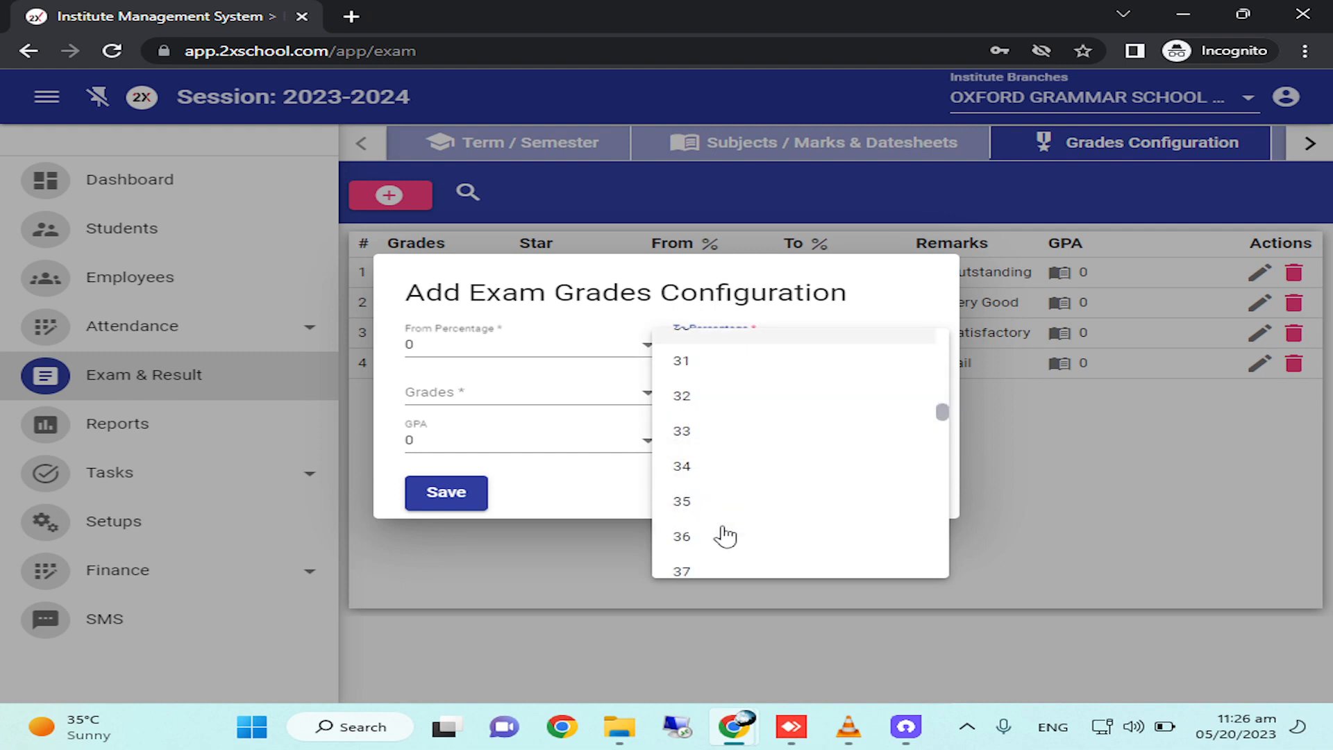
click(701, 486)
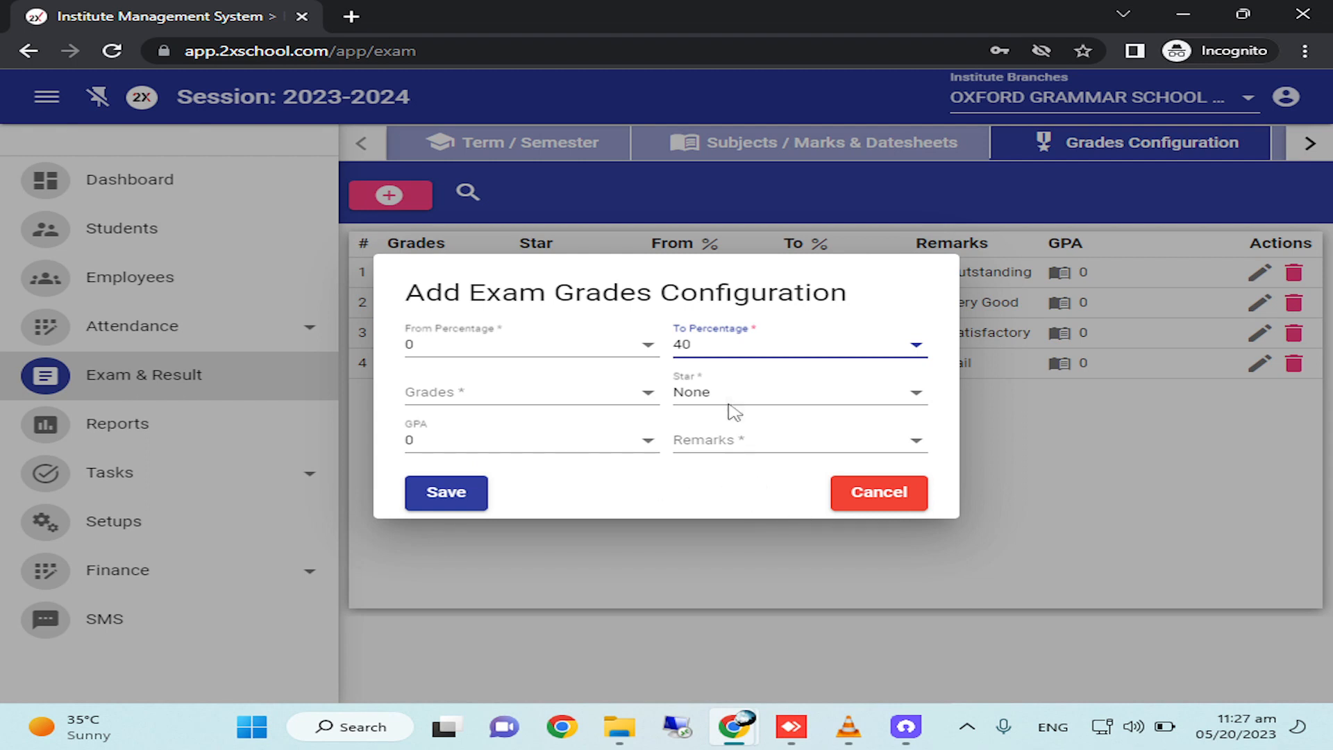
Change the new grade's To Percentage to 39.
click(733, 353)
scroll(767, 397, down, 5)
scroll(768, 397, up, 5)
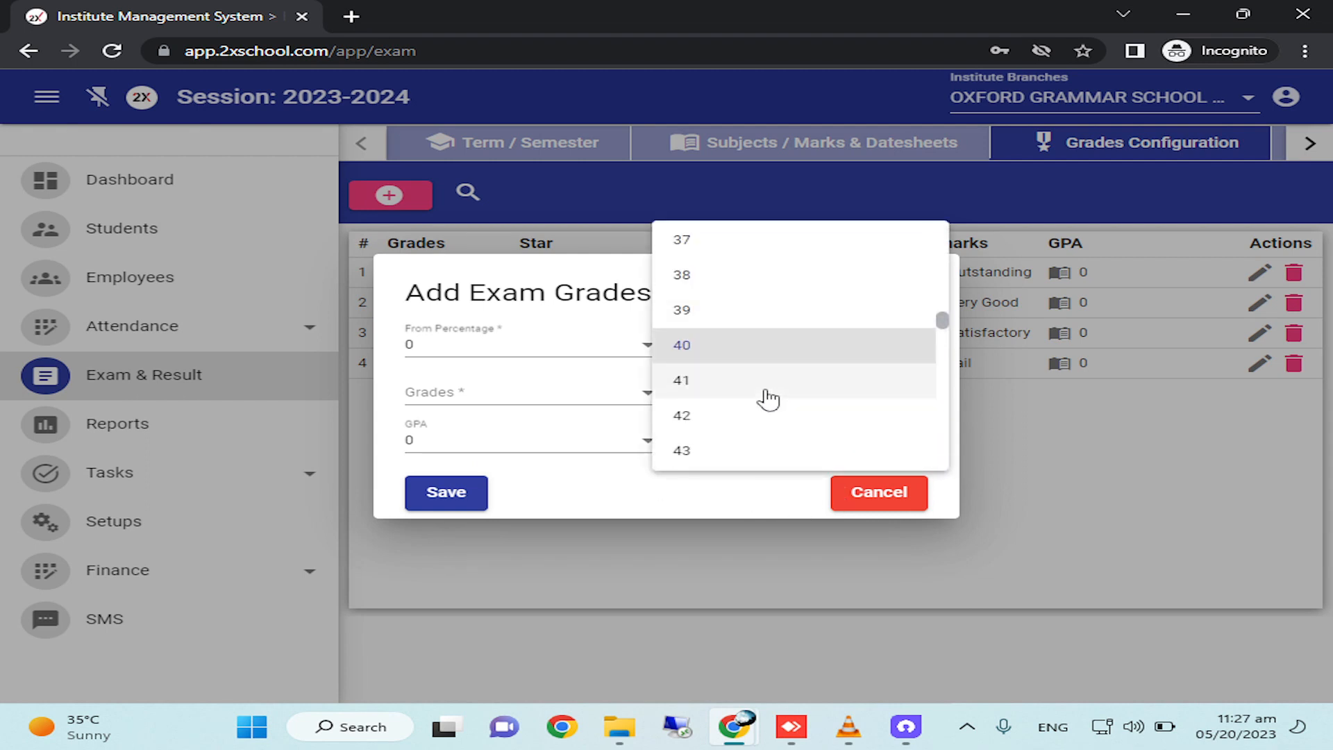
click(743, 310)
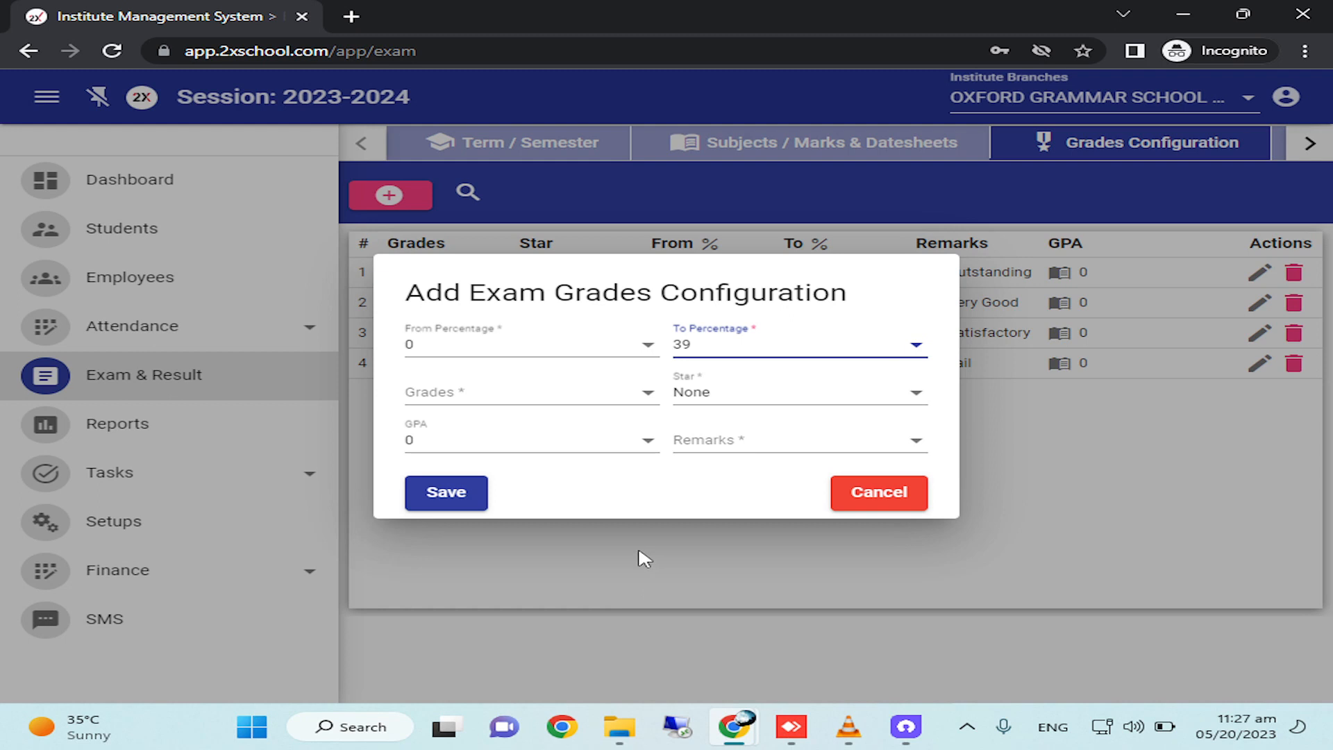
Choose U as the grade and Unsatisfactory as its remarks.
click(455, 410)
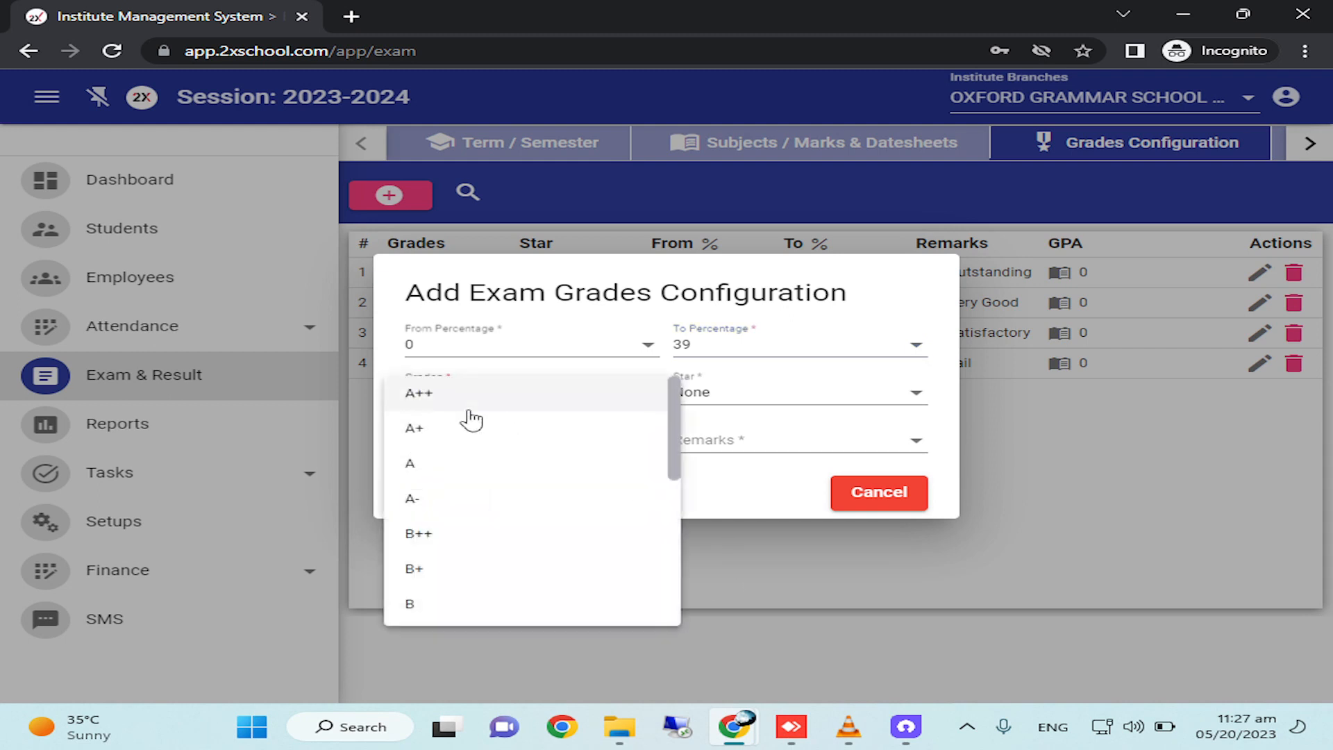
scroll(479, 538, down, 5)
click(440, 574)
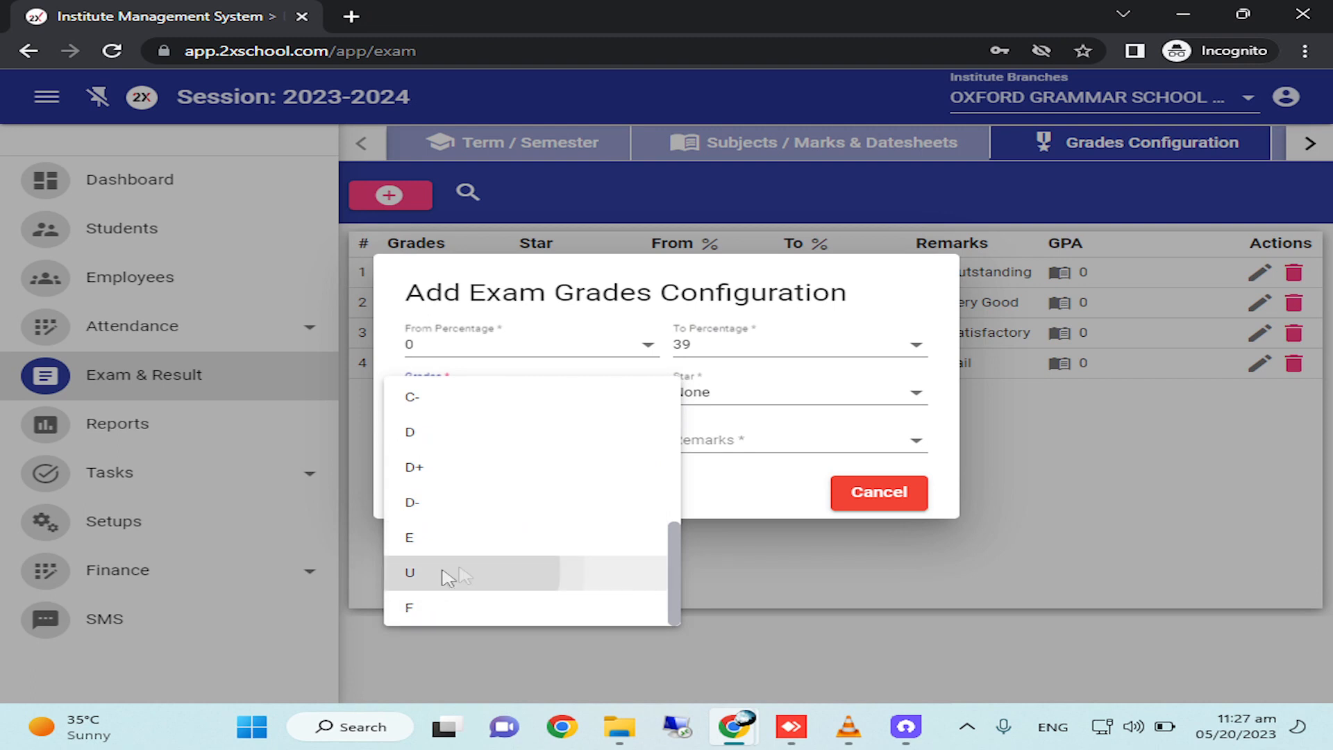
click(722, 448)
scroll(723, 666, down, 2)
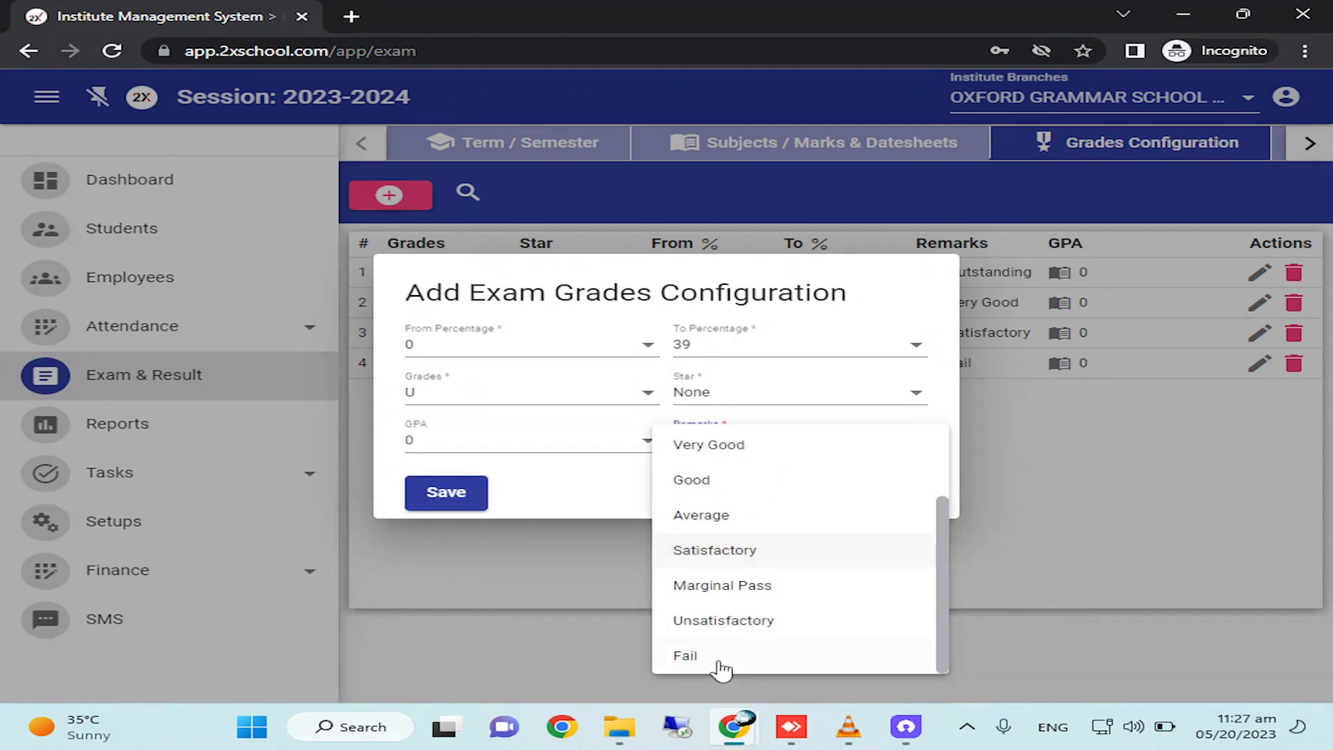
click(723, 623)
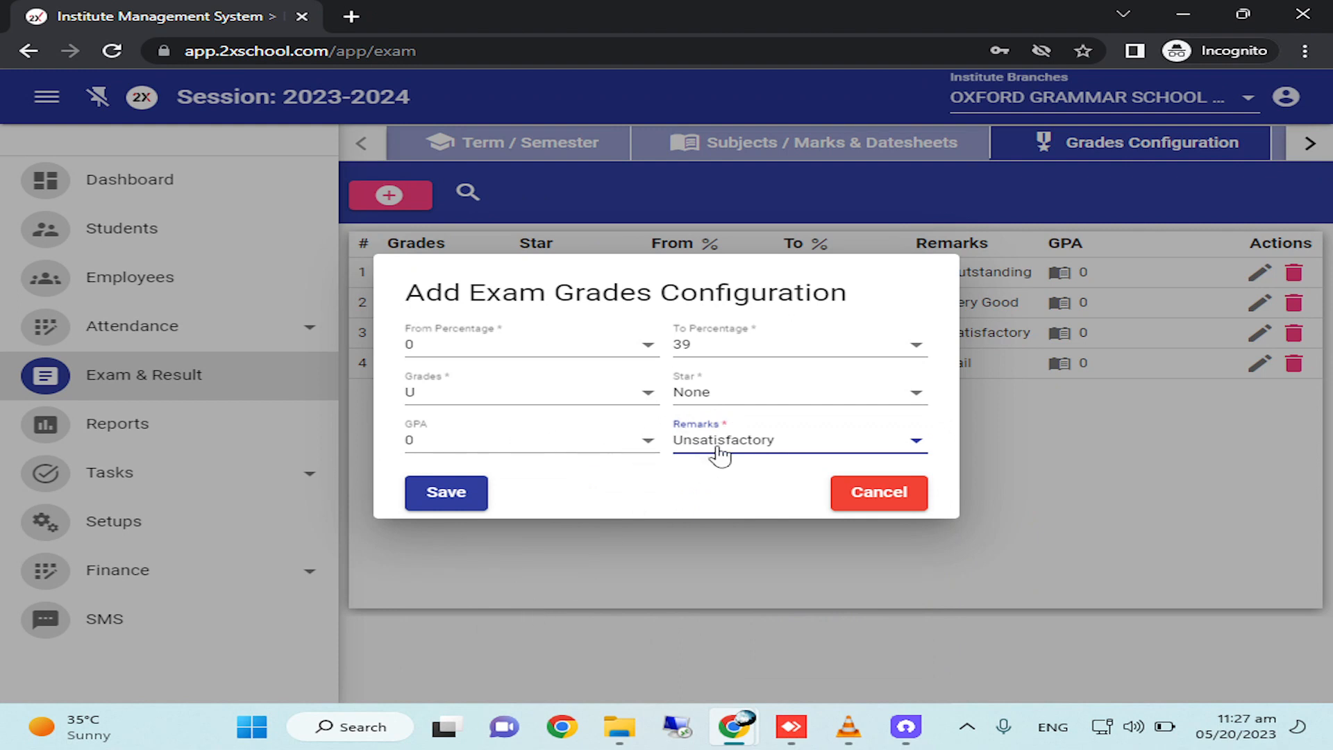
Try the Blue star for the U grade and reset the star to None.
click(723, 403)
click(701, 540)
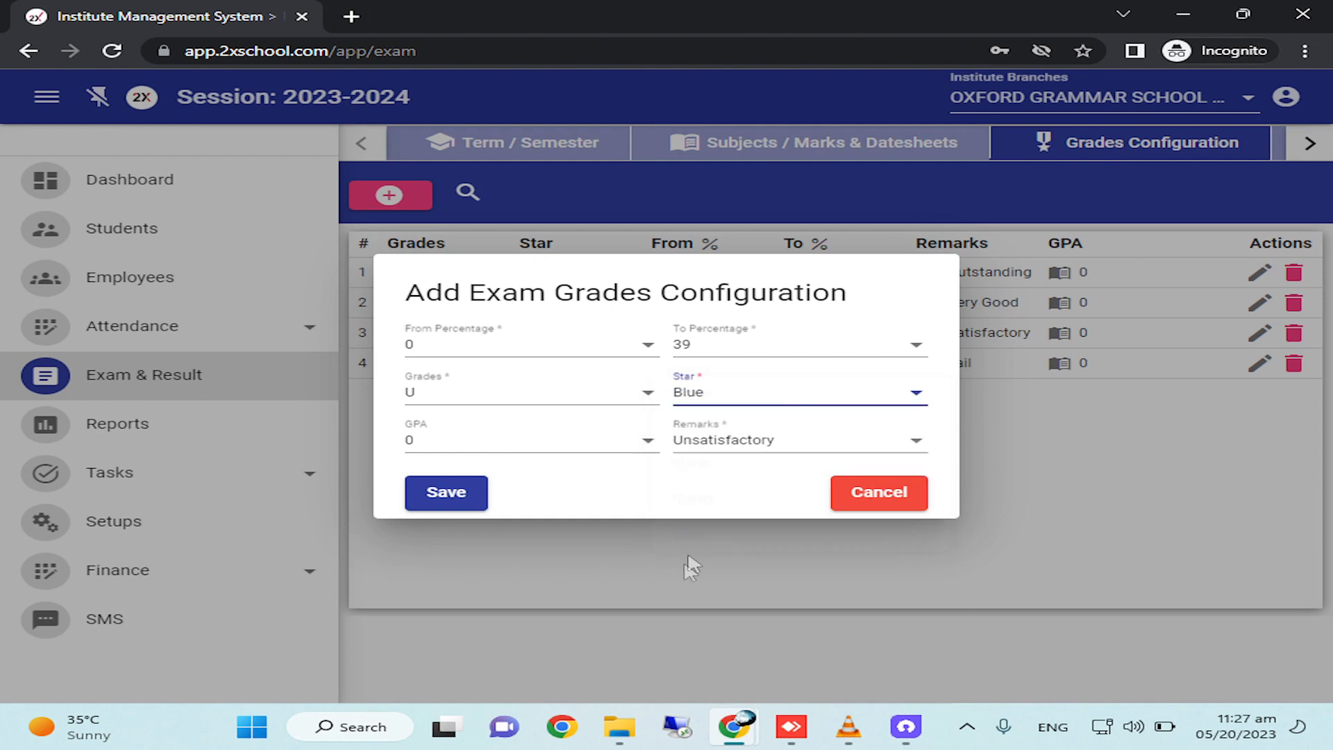
click(767, 397)
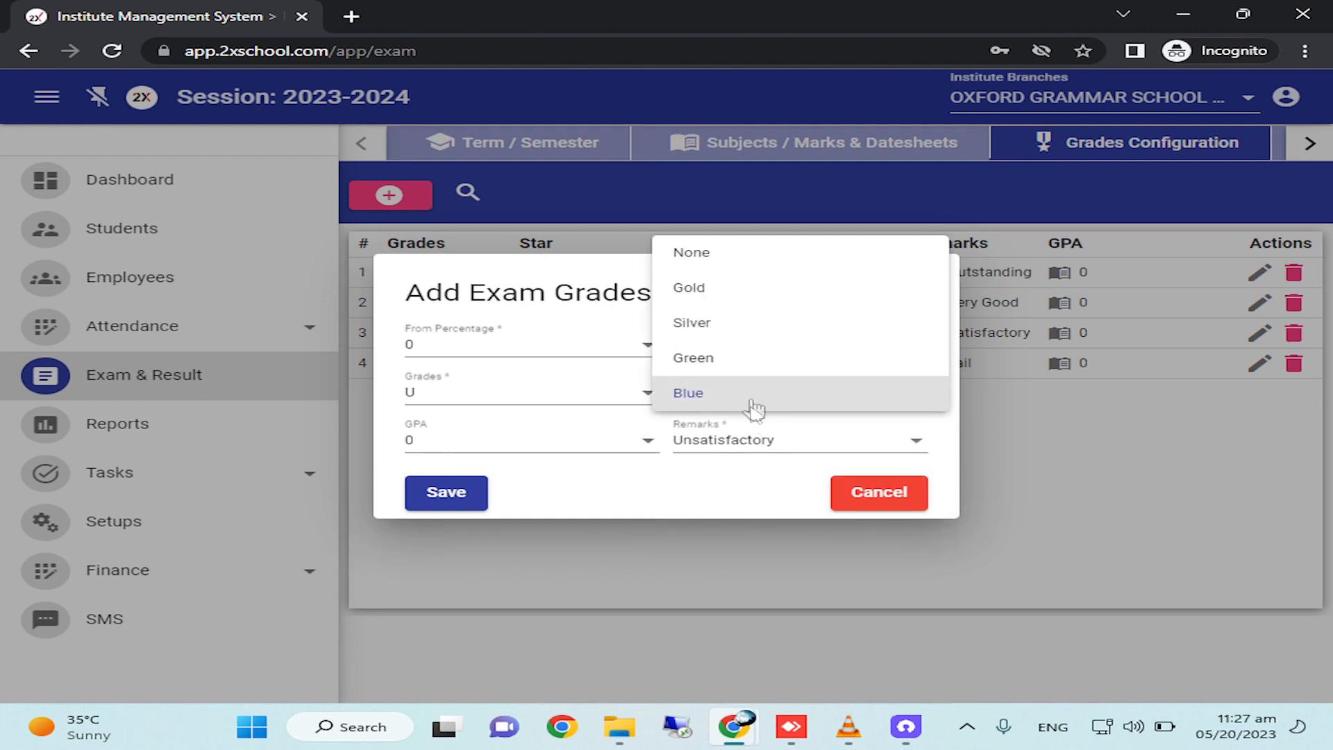
click(753, 406)
click(722, 390)
click(725, 251)
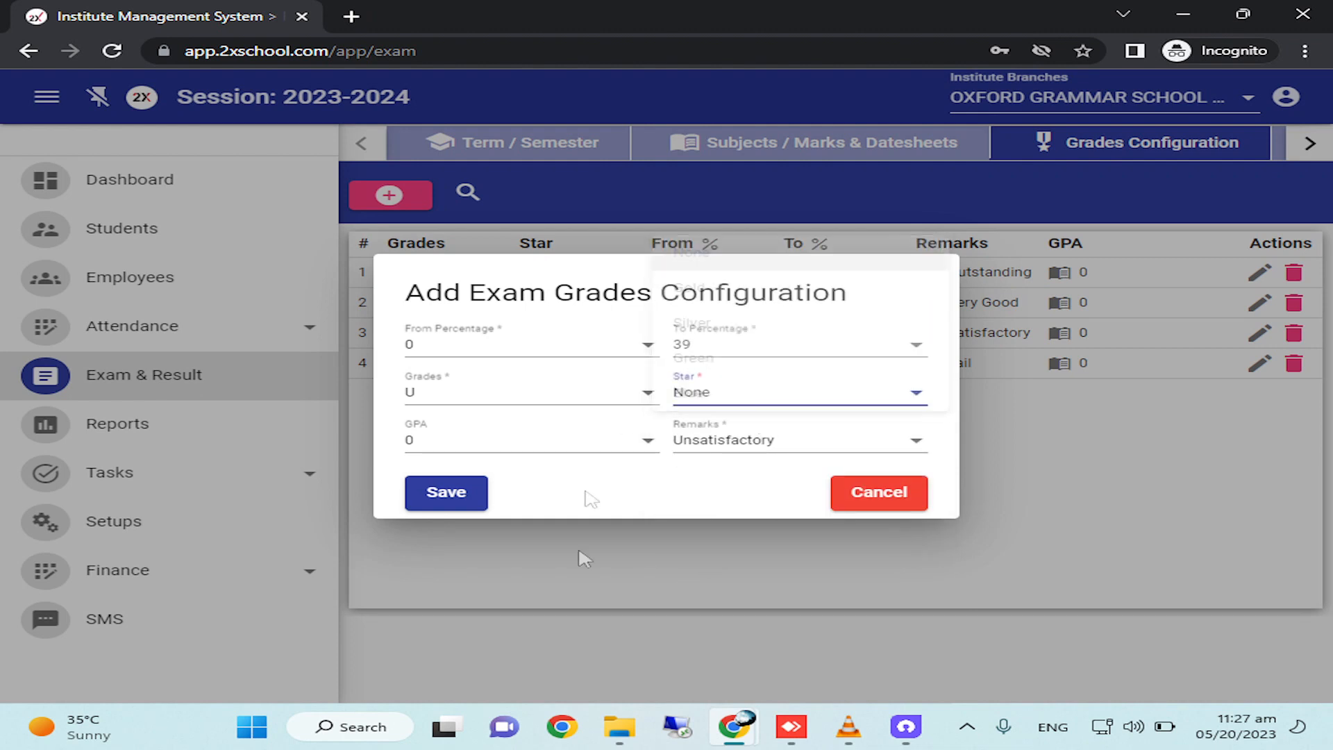
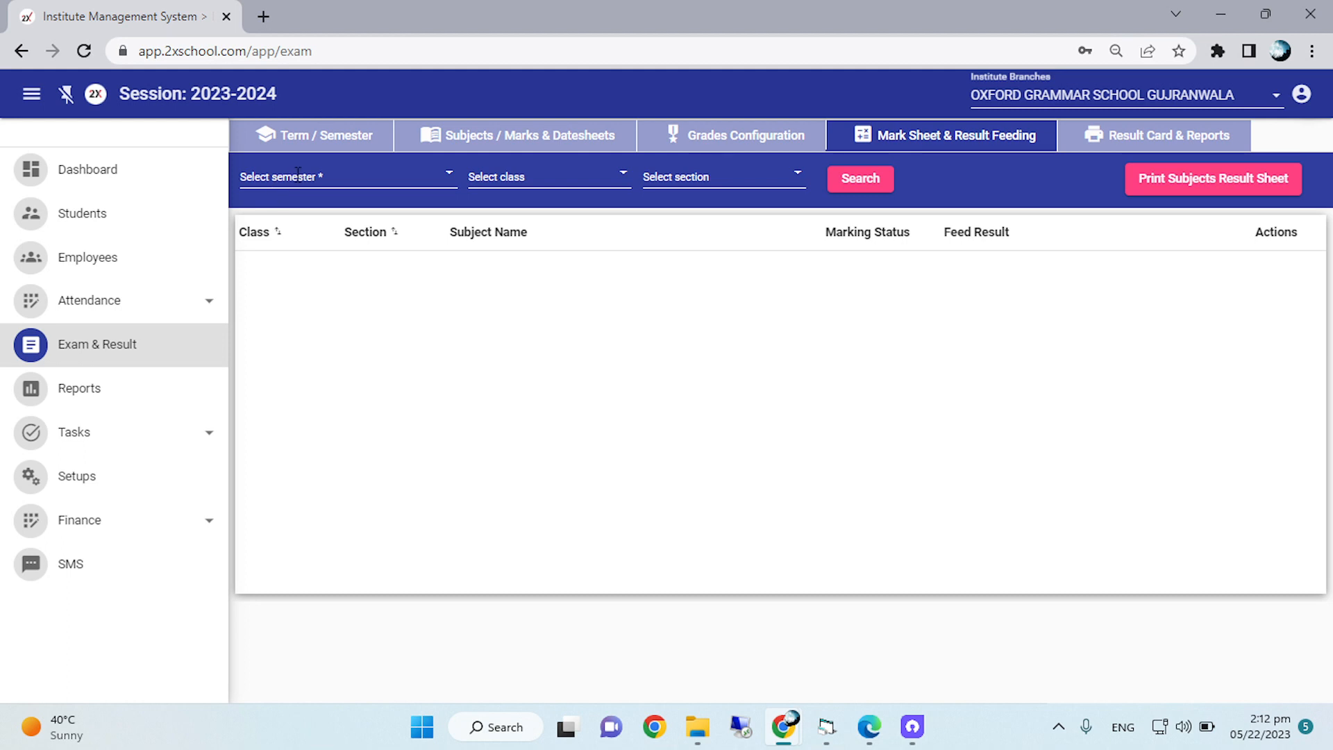
Search the mark sheet subjects for FIRST TERM EXAMS, NURSERY class, section B.
click(297, 174)
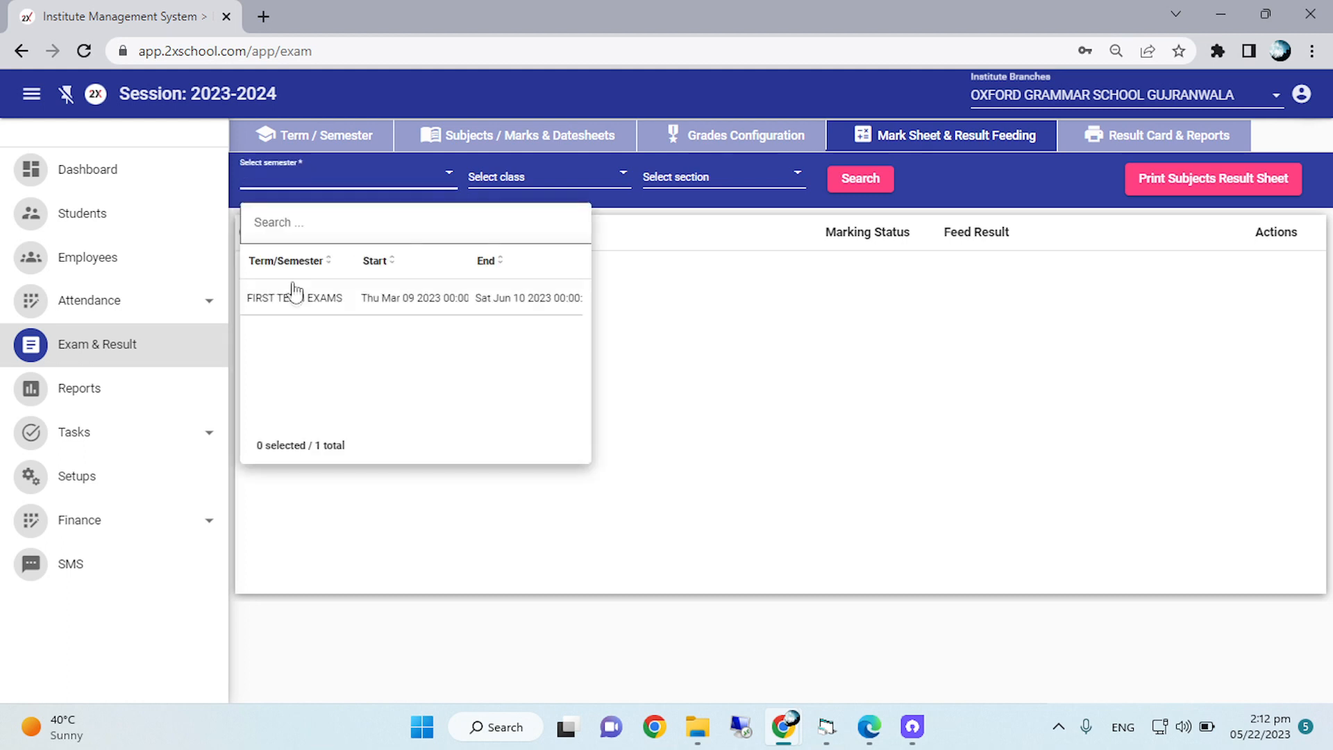
click(288, 298)
click(562, 181)
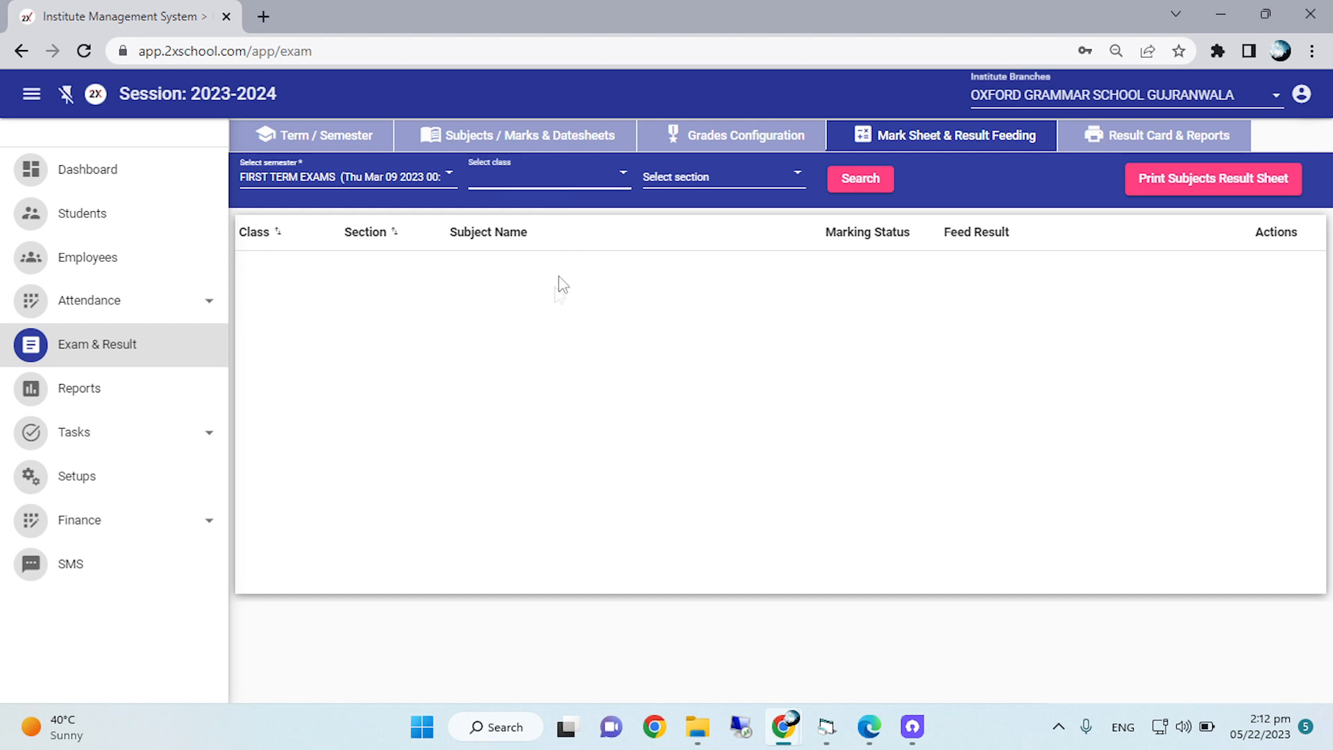
click(518, 372)
click(715, 175)
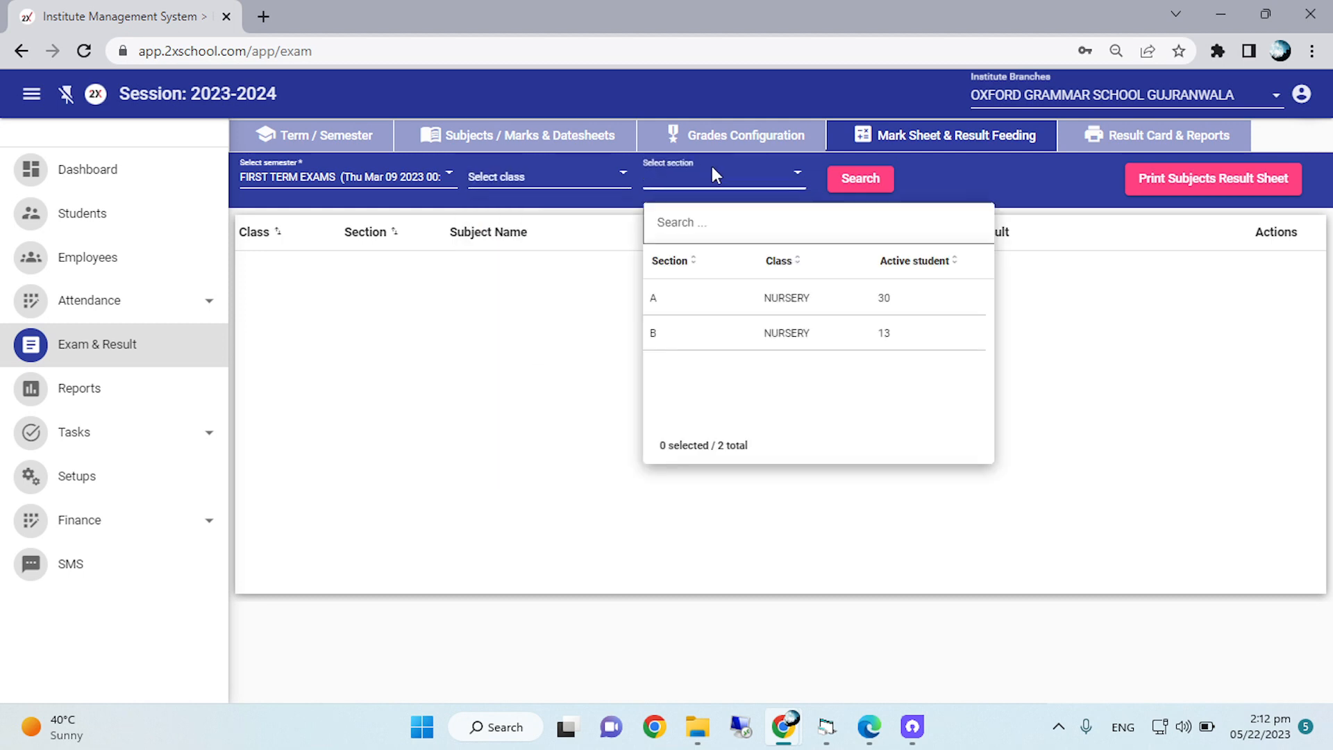
click(668, 339)
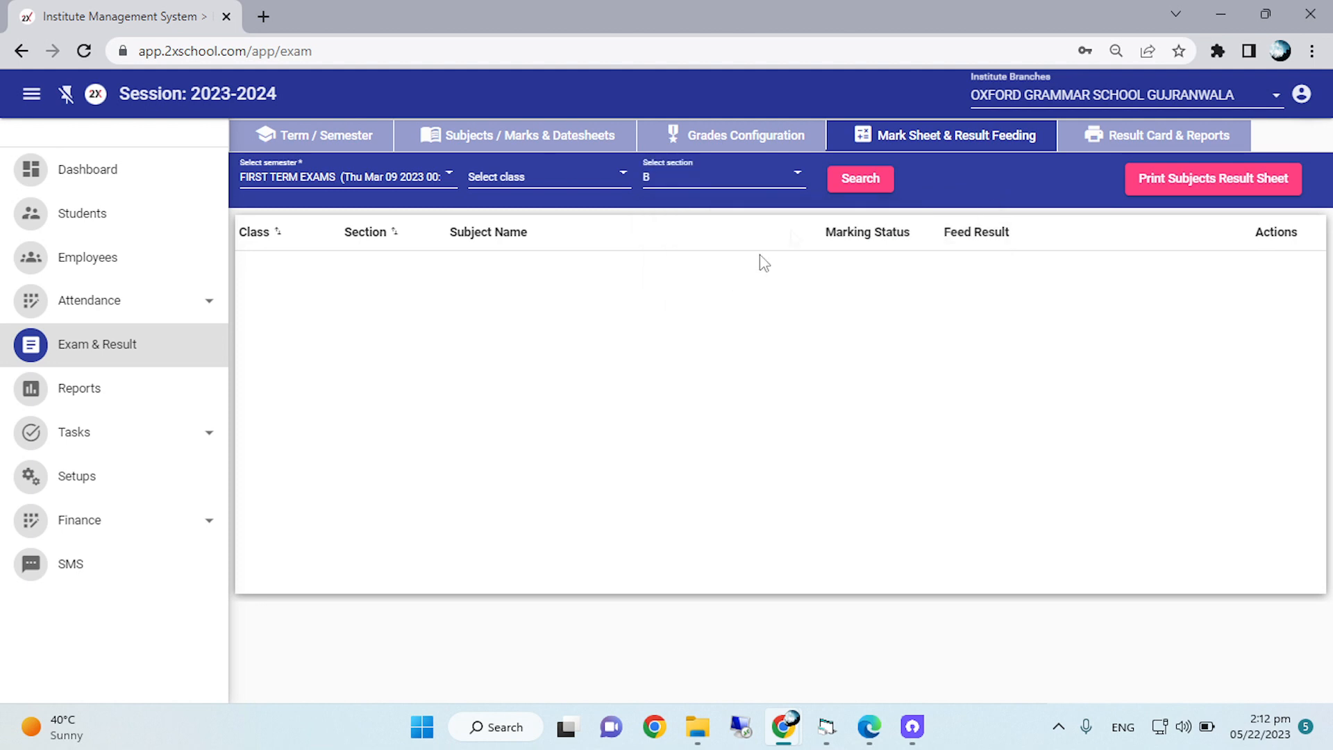
click(869, 186)
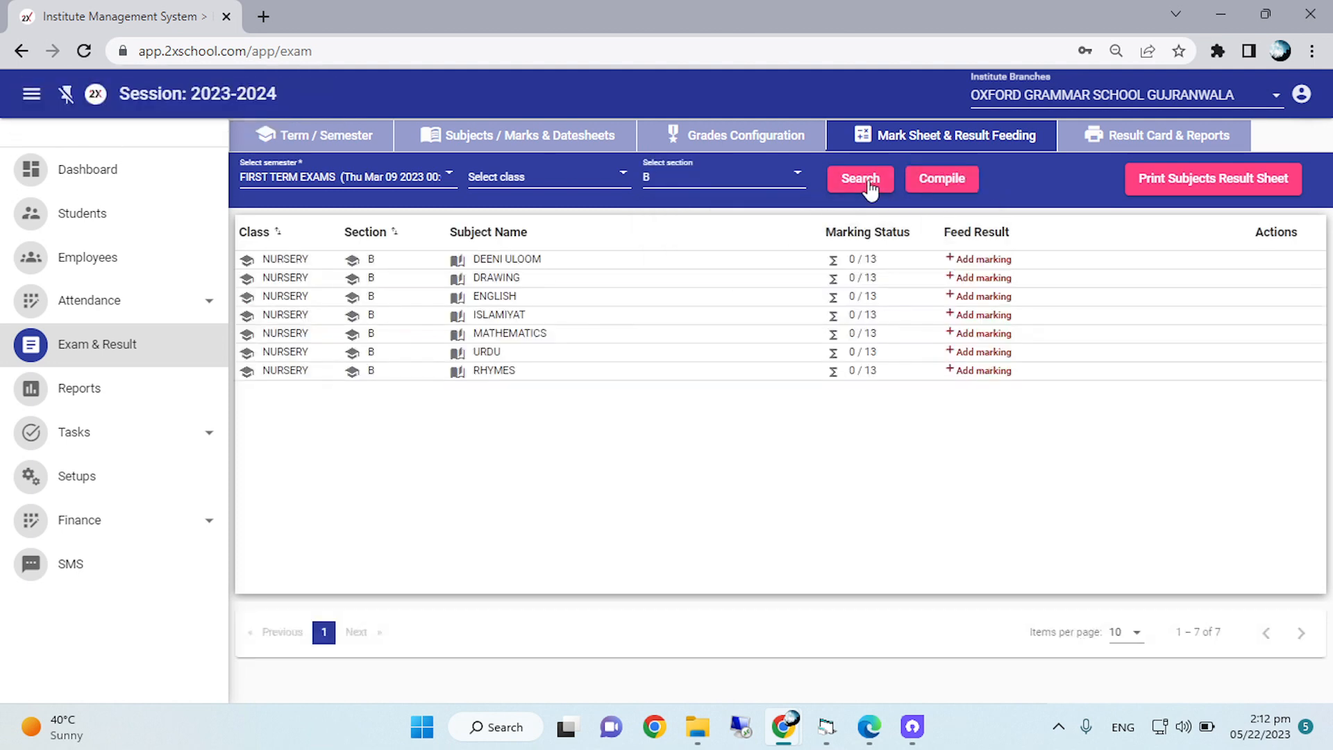
Start adding marks for DEENI ULOOM and enter 50 as the first student's obtained marks.
right_click(926, 280)
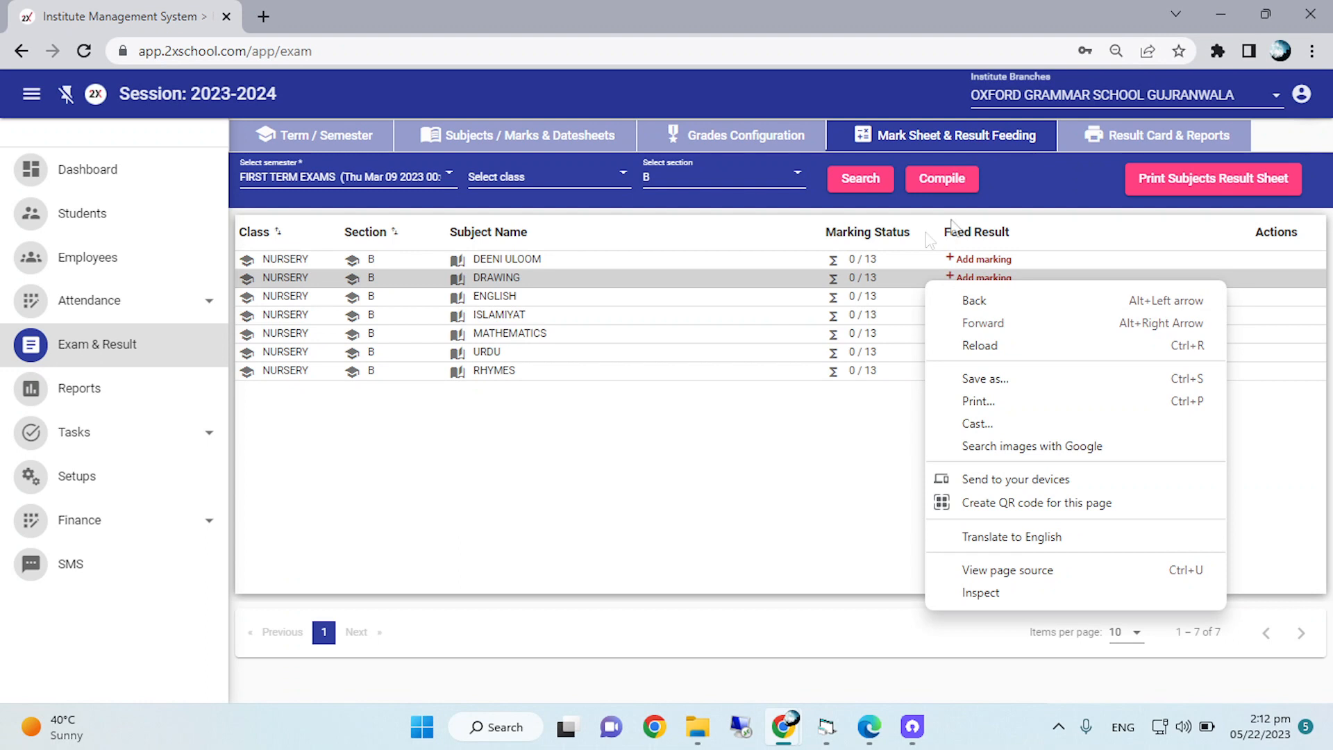
click(979, 277)
click(981, 259)
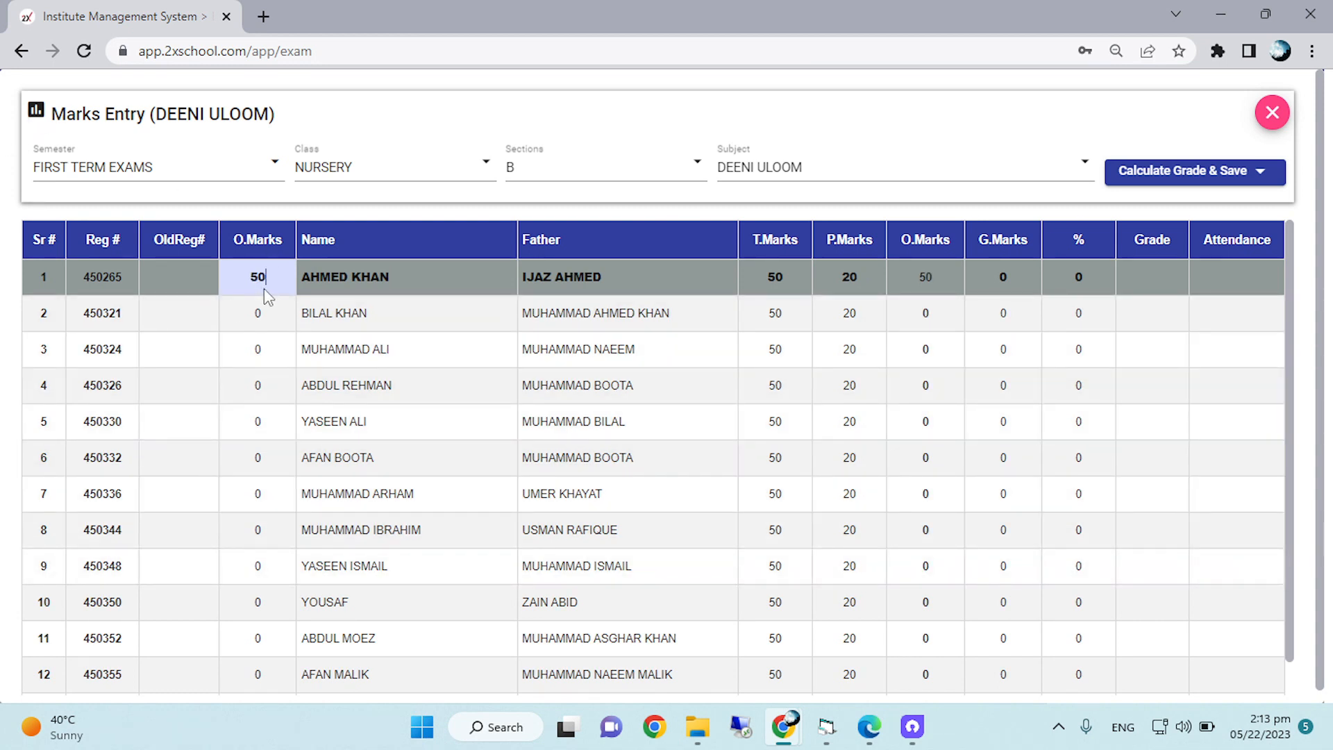
key(Tab)
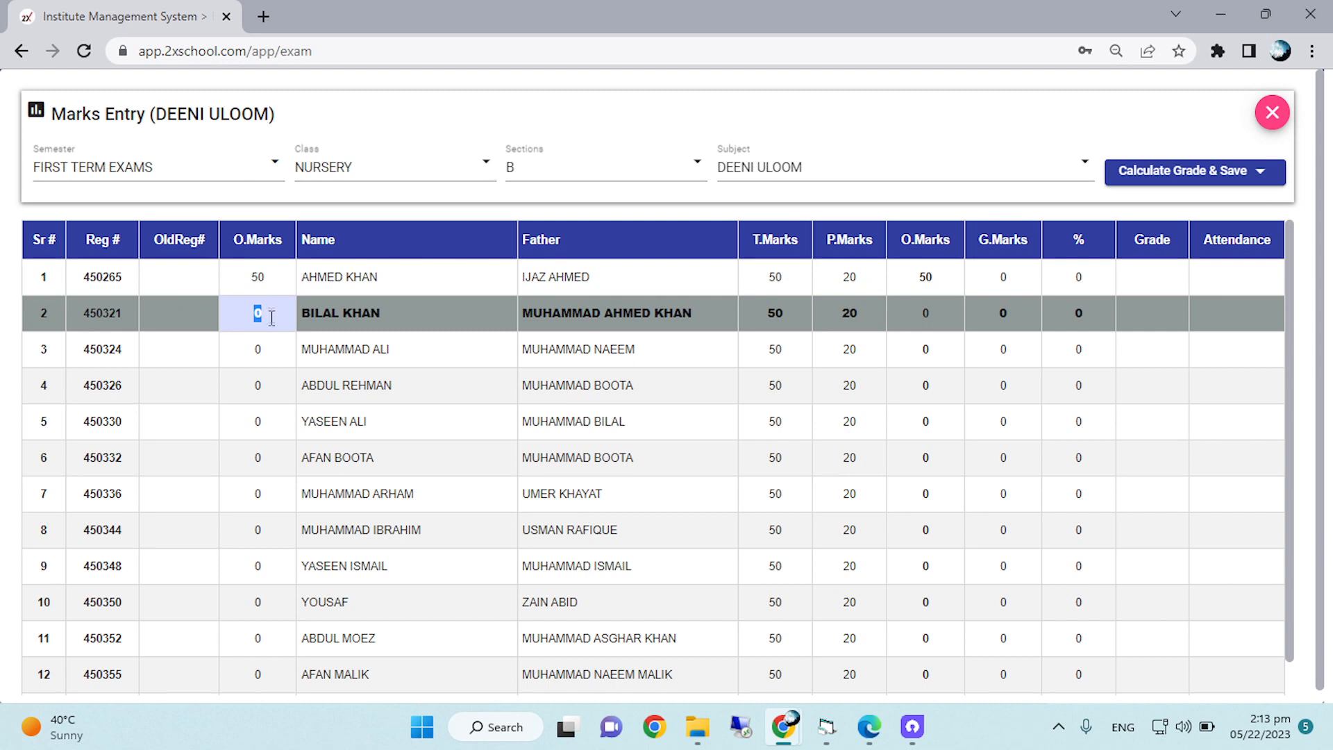
Enter obtained marks of 40, 050, 40, 90, 5 and 00 for the students in rows 2 to 7.
text(40)
key(Down)
text(50)
key(Down)
text(40)
key(Down)
text(90)
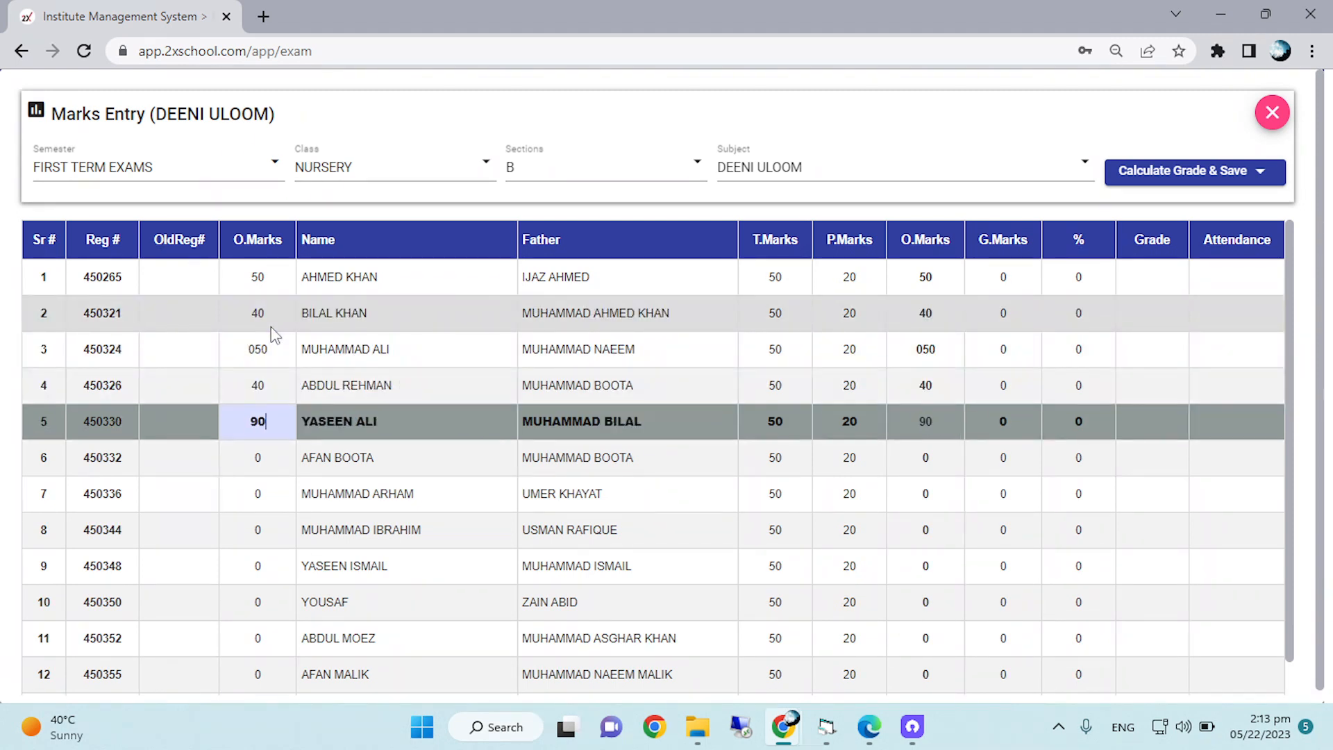
key(Down)
text(5)
key(Down)
text(0)
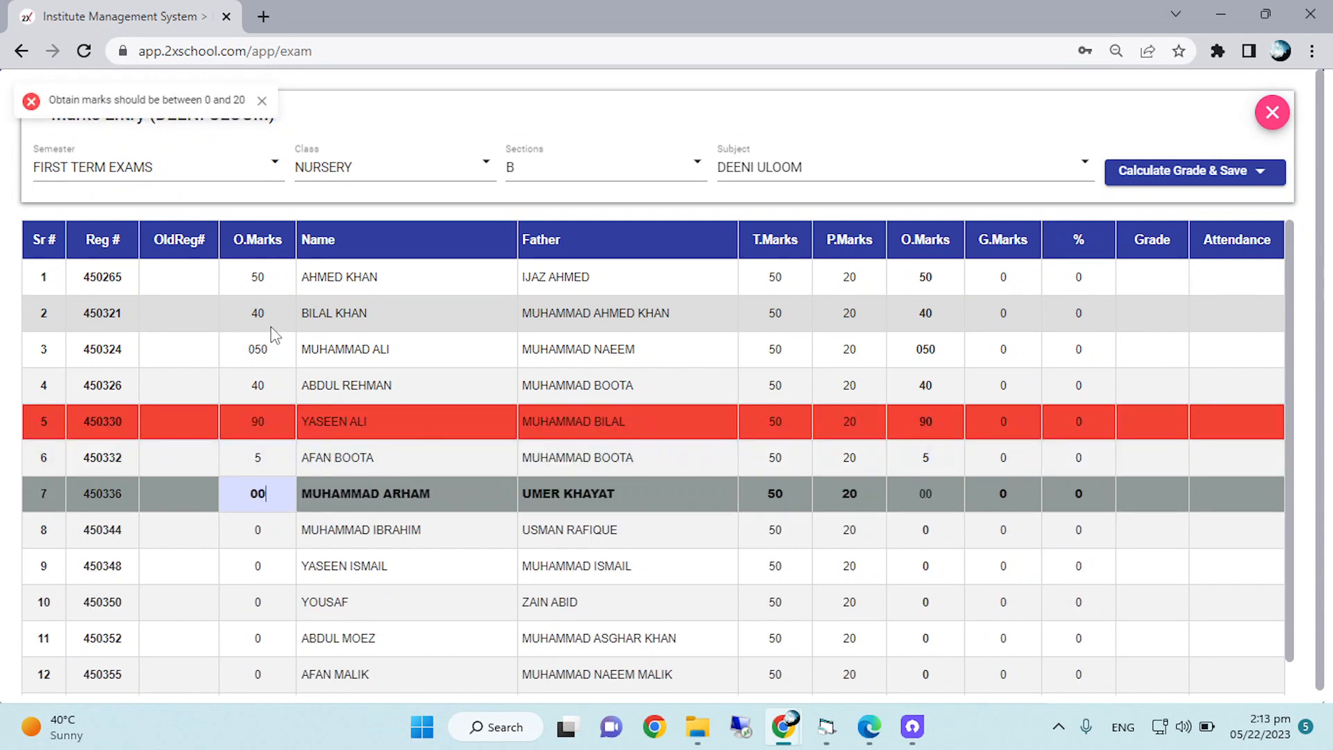
Try to correct the obtained marks of the students in rows 4 and 5.
key(Up)
key(Up)
key(Up)
text(4)
key(Down)
text(40)
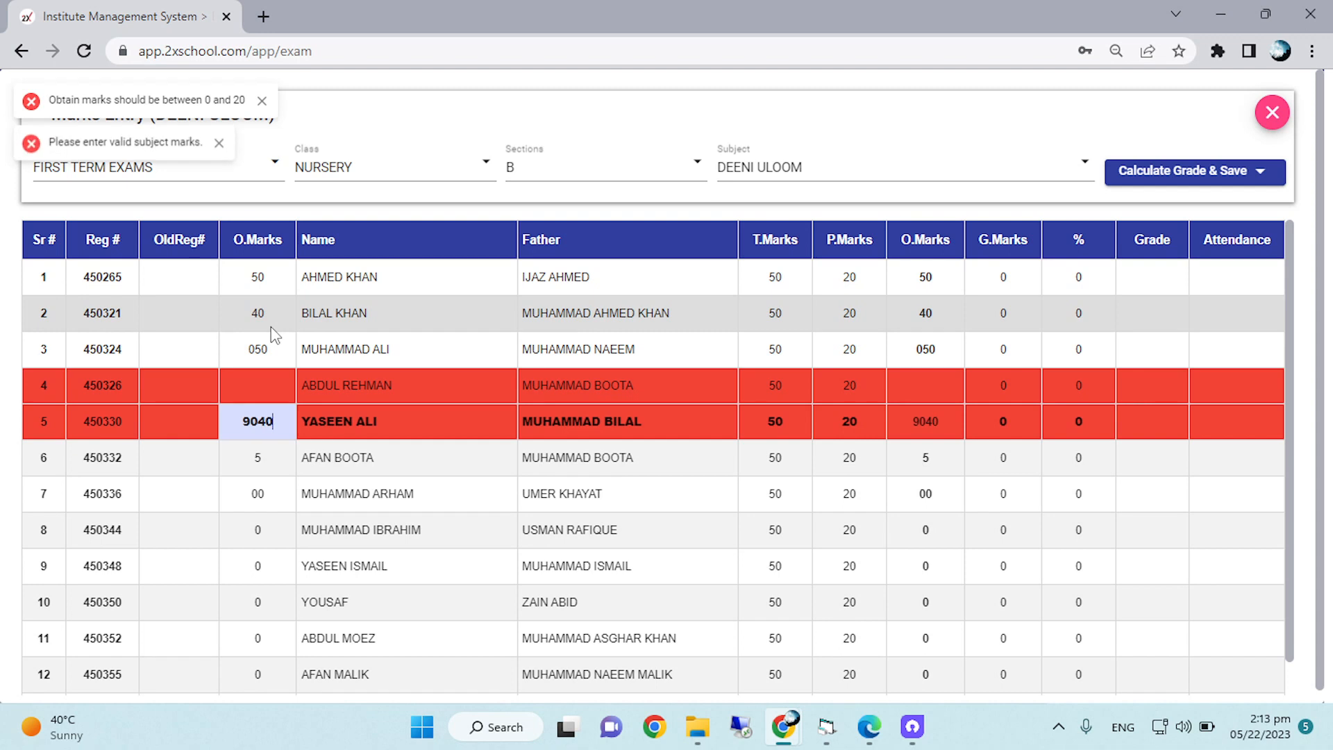
Set the obtained marks to 40 in row 4 and 30 in row 5.
key(Up)
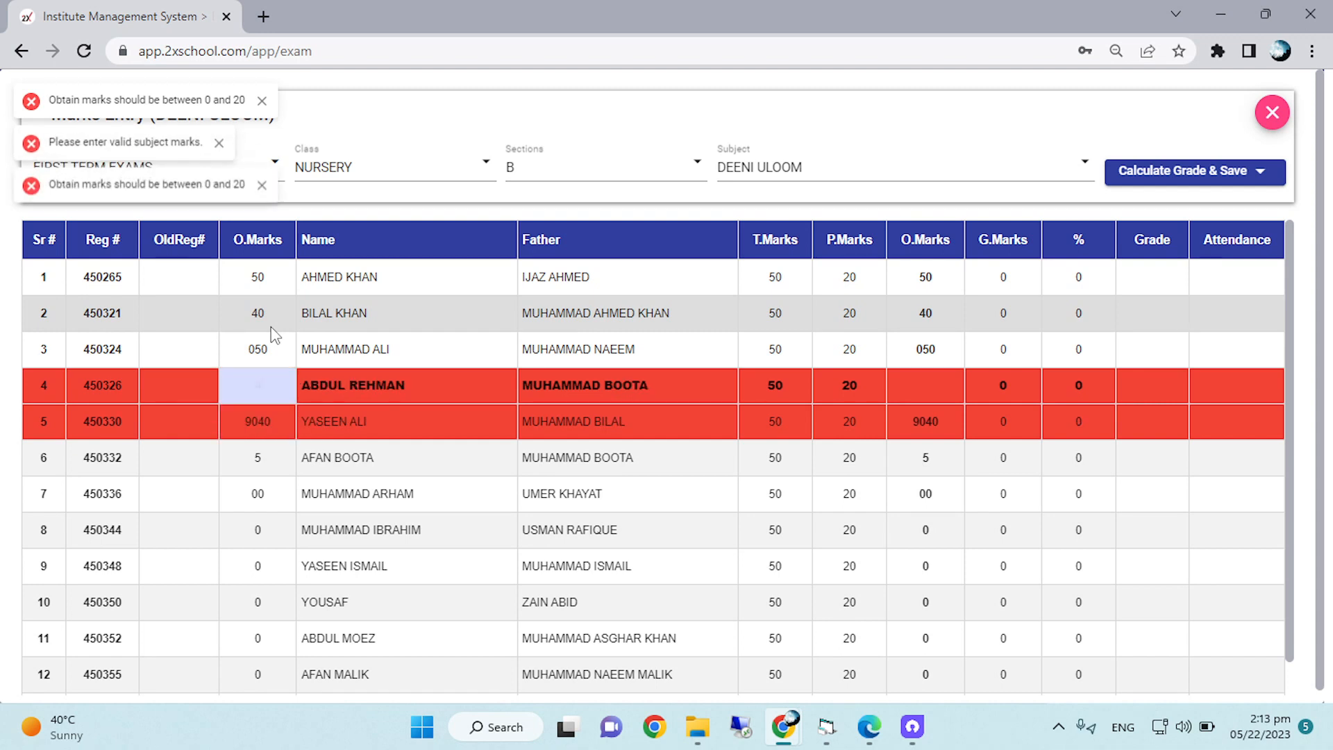
text(40)
key(Down)
text(20)
key(BackSpace)
key(BackSpace)
key(BackSpace)
key(BackSpace)
key(BackSpace)
key(BackSpace)
text(30)
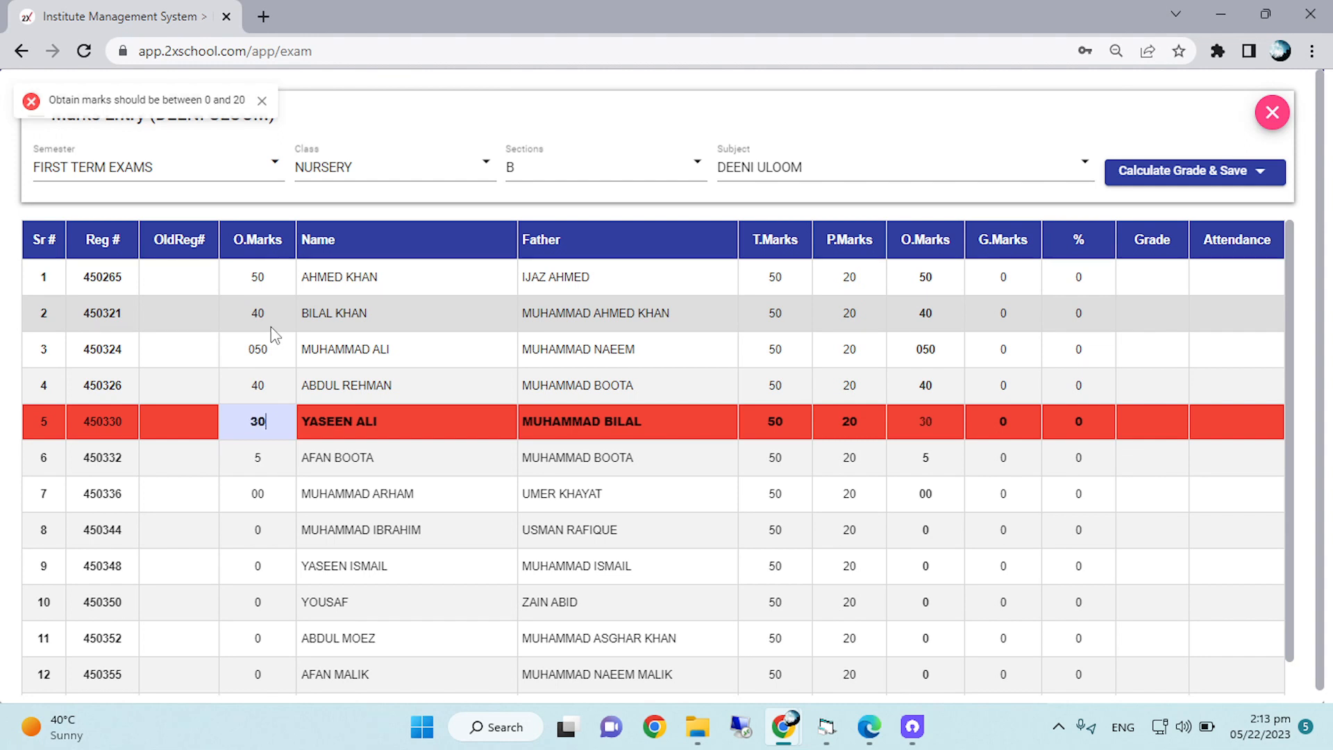
Set the obtained marks to 50 in row 6, 0050 in row 7, 50 in row 8 and 40 in row 9.
key(Down)
text(0)
key(Down)
text(50)
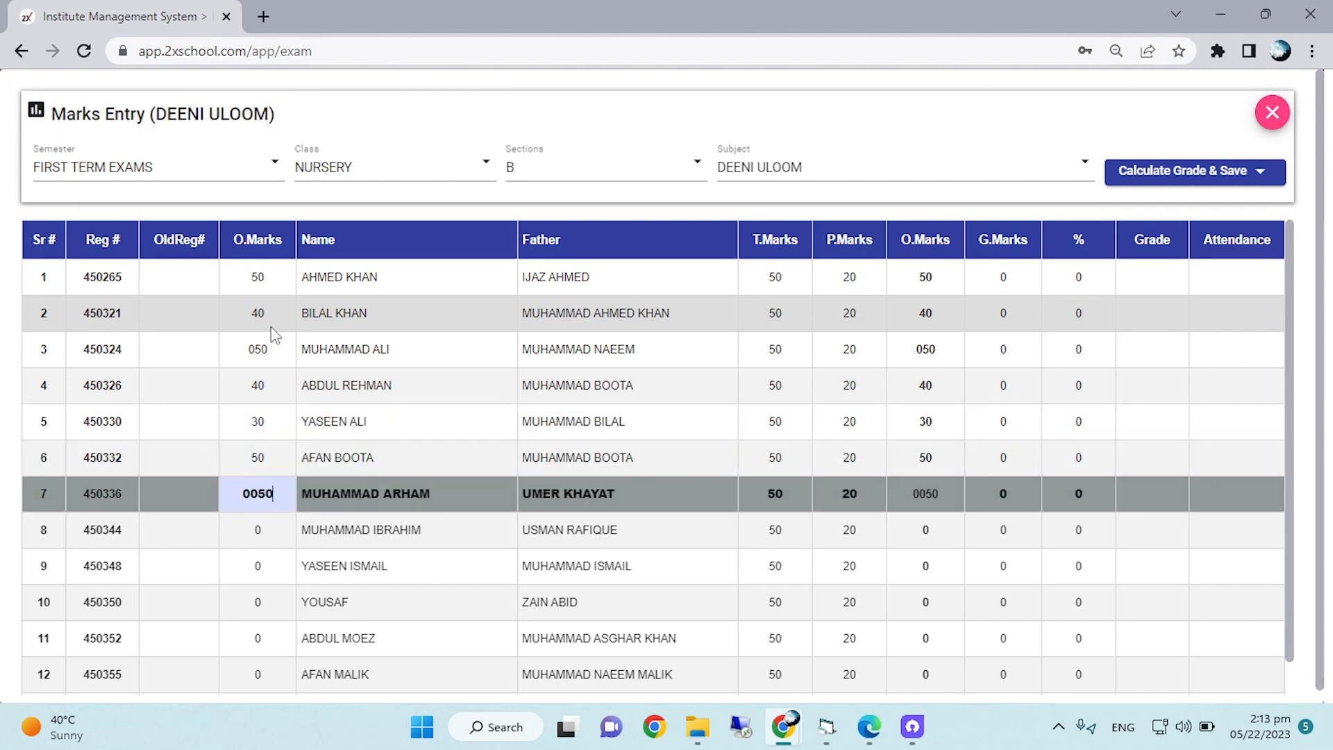
key(Down)
key(BackSpace)
text(50)
key(Down)
key(BackSpace)
text(40)
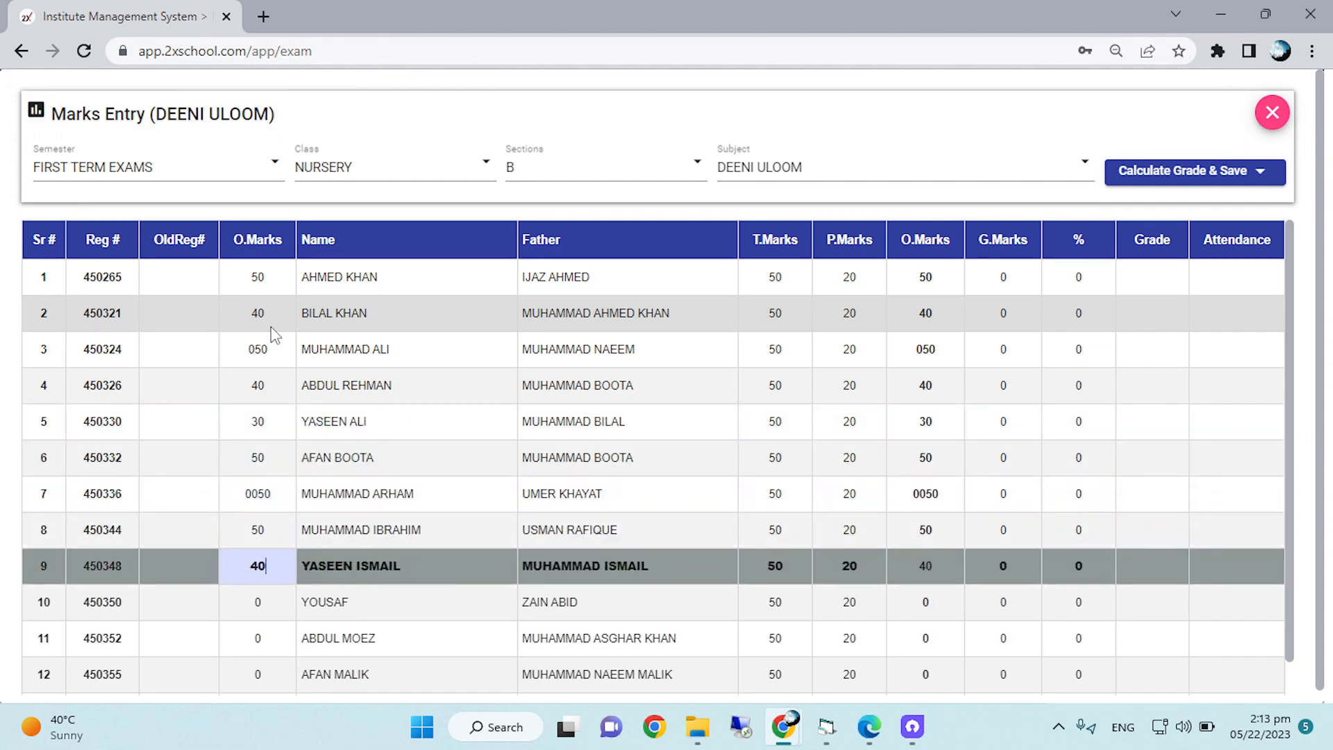
Enter A as the obtained marks in row 10, 30 in row 11 and 60 in row 12.
key(Down)
key(BackSpace)
text(A)
key(Down)
key(BackSpace)
text(30)
key(Down)
text(60)
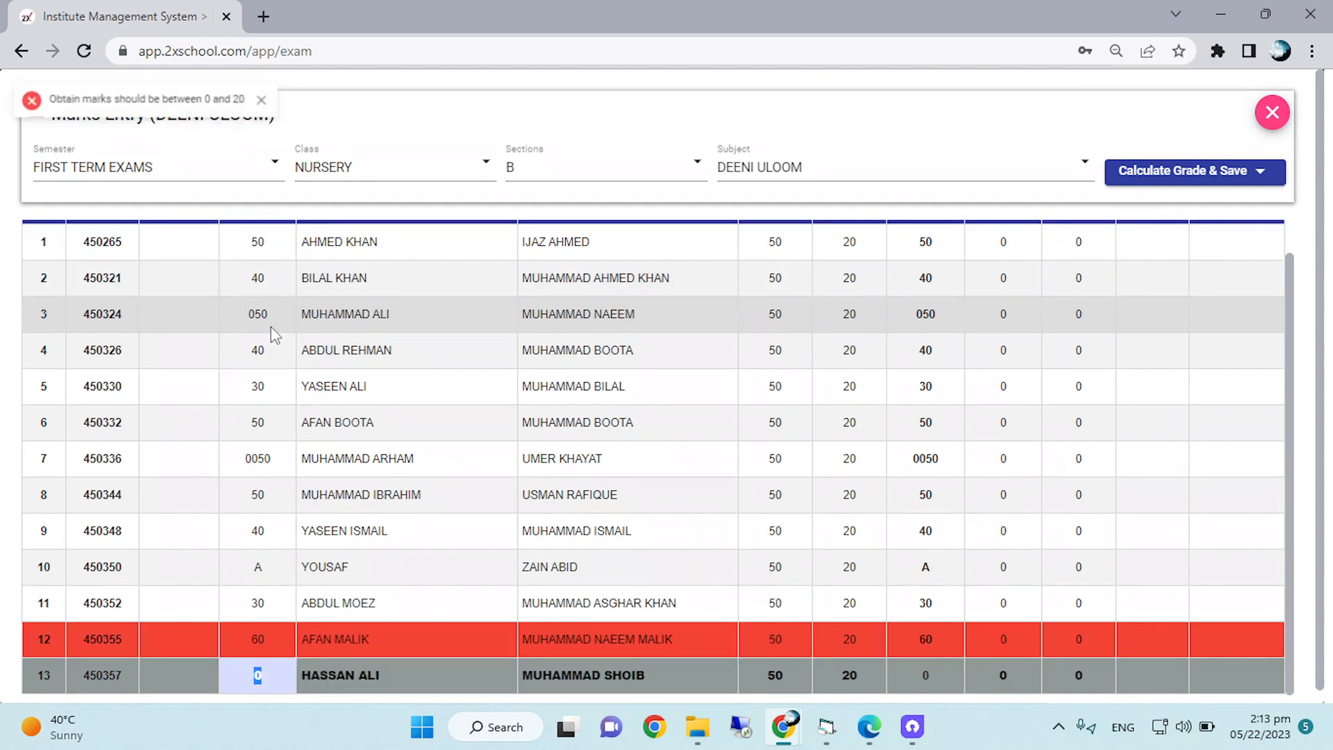
Set the obtained marks to 20 for the students in rows 12 and 13.
key(BackSpace)
key(BackSpace)
text(20)
key(Down)
text(20)
key(Down)
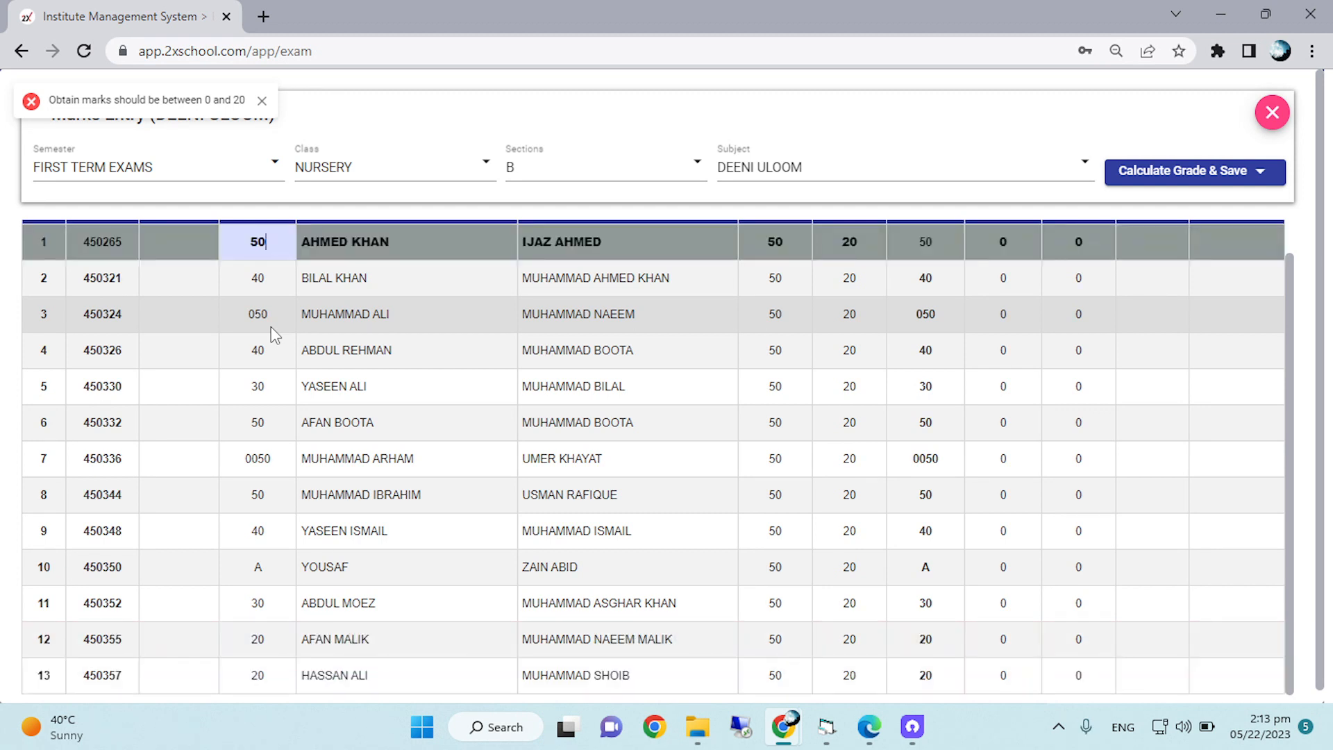
key(Down)
key(Down)
key(Down)
key(Down)
key(Down)
key(Down)
key(Down)
key(Down)
key(Down)
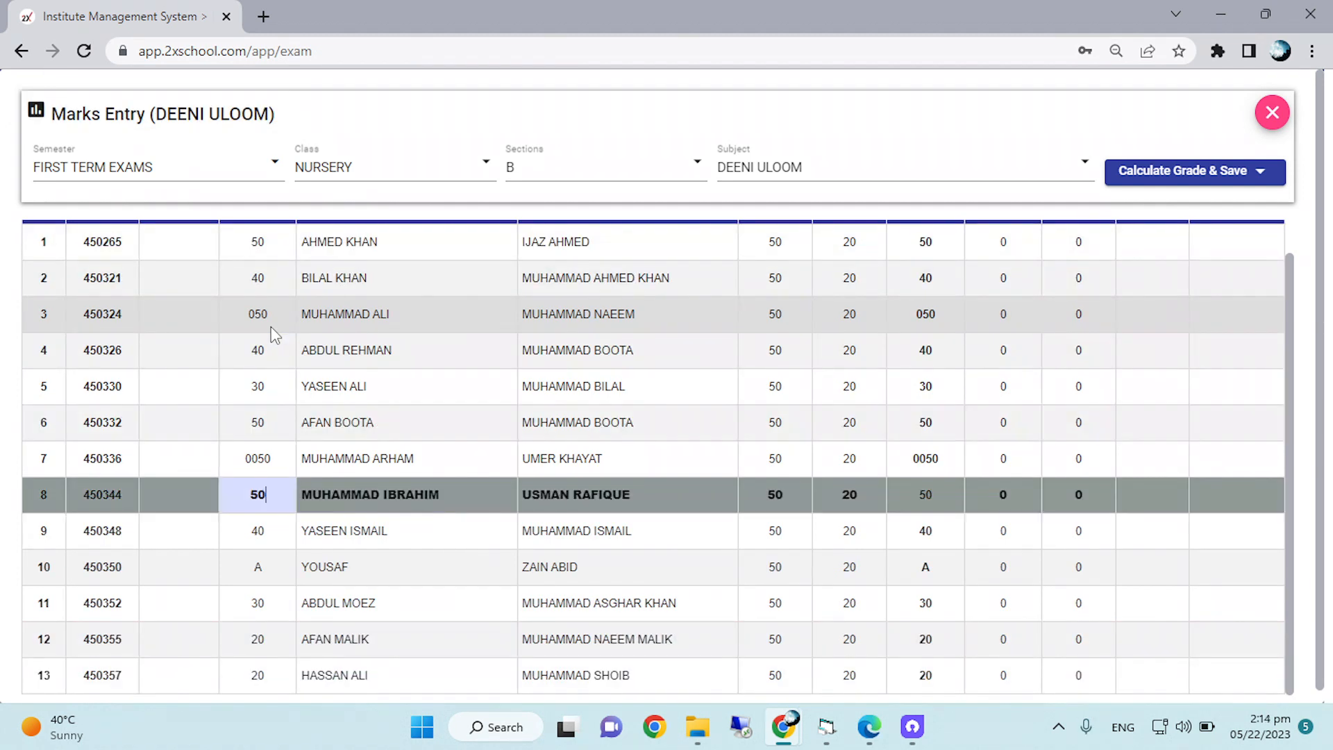
key(Down)
key(Down)
key(Down)
key(Down)
key(Down)
key(Down)
key(Down)
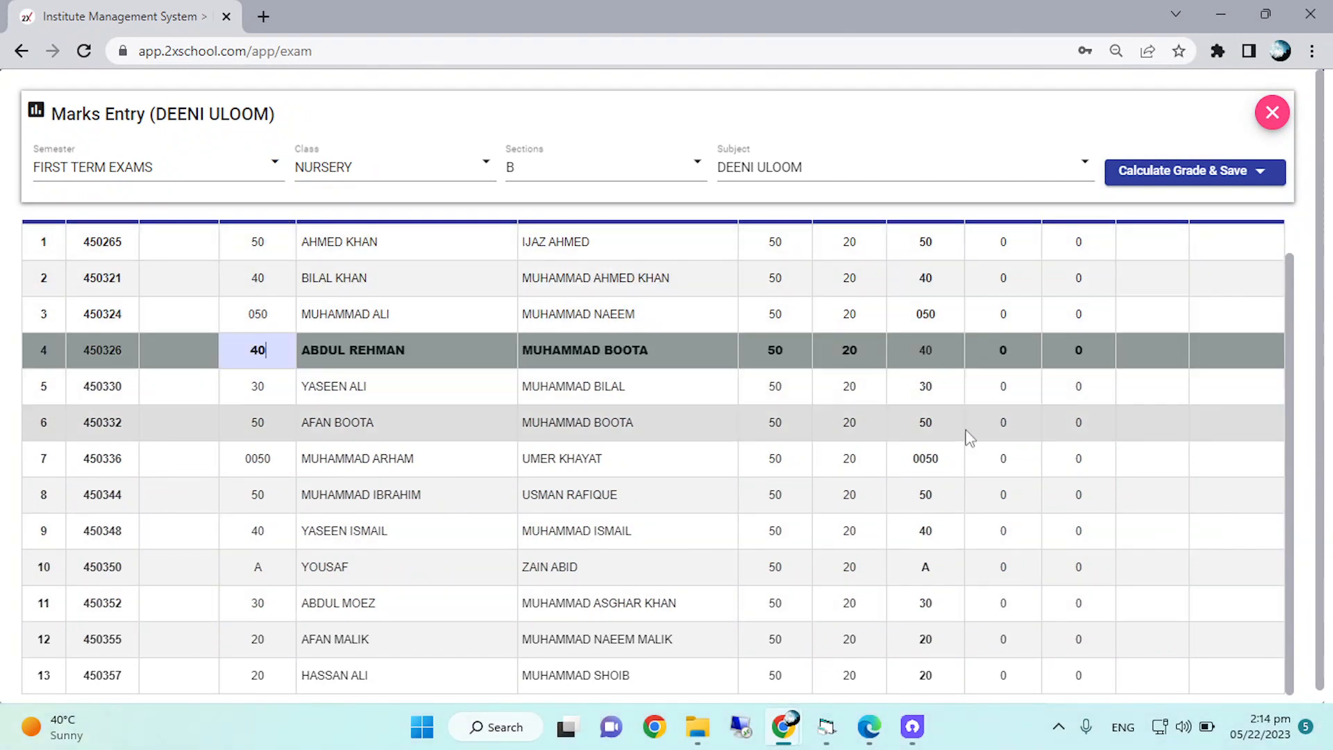
Replace the obtained marks of the student in row 7 with 50.
scroll(969, 438, up, 1)
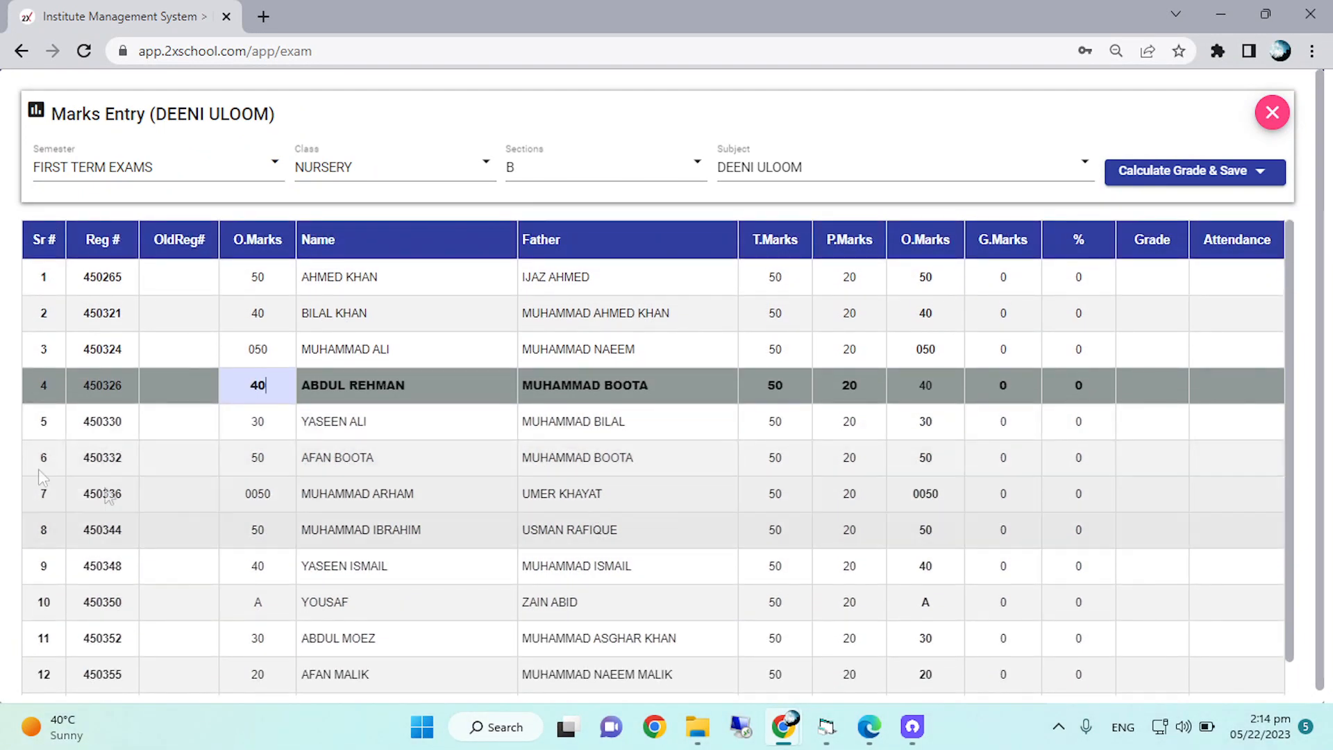
click(276, 493)
key(BackSpace)
key(BackSpace)
key(BackSpace)
key(BackSpace)
text(50)
key(Return)
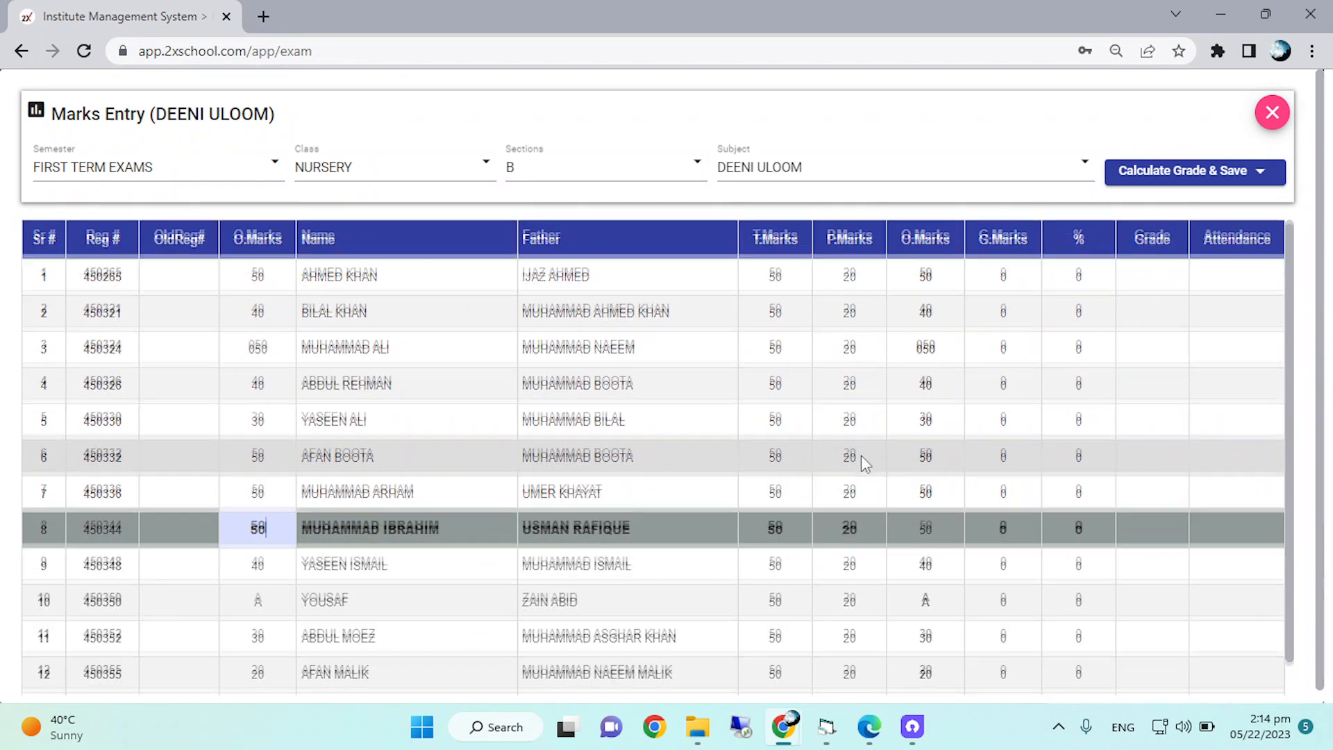
Calculate the grades for the DEENI ULOOM marks and save them.
scroll(729, 521, down, 1)
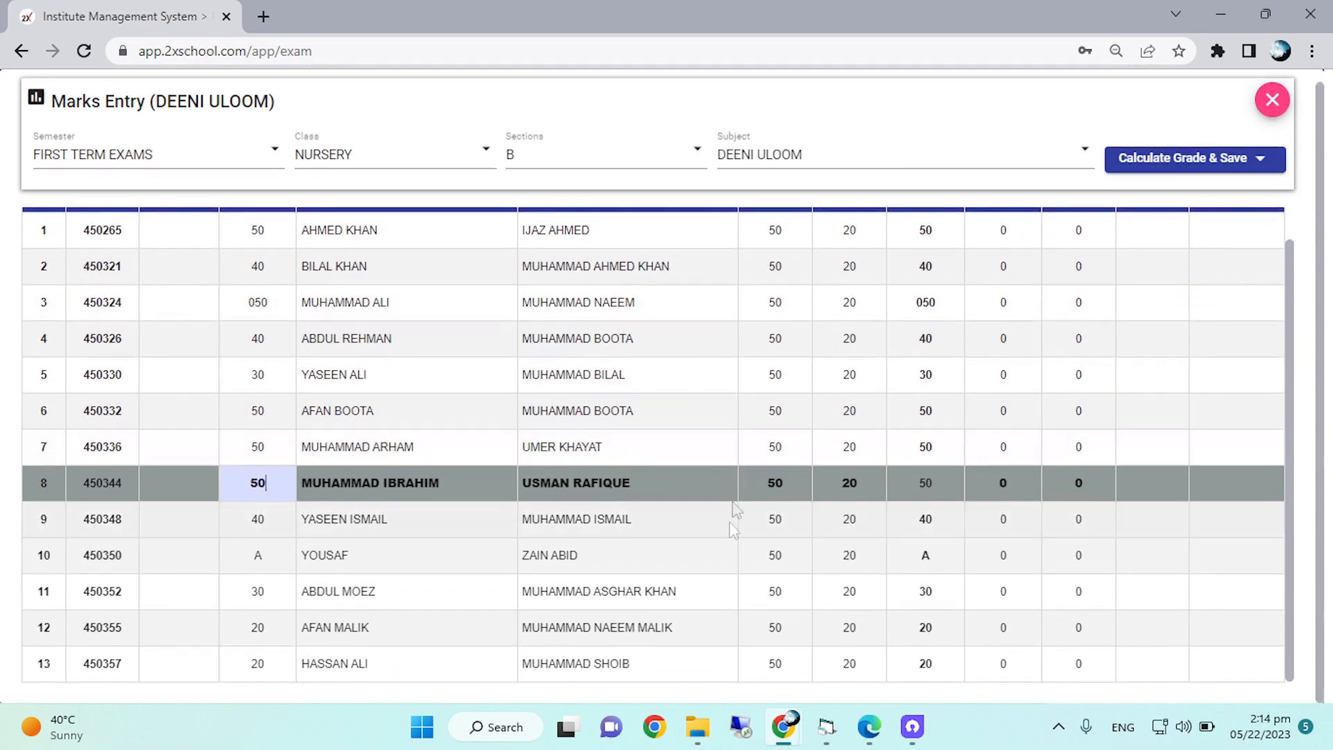
scroll(722, 568, up, 1)
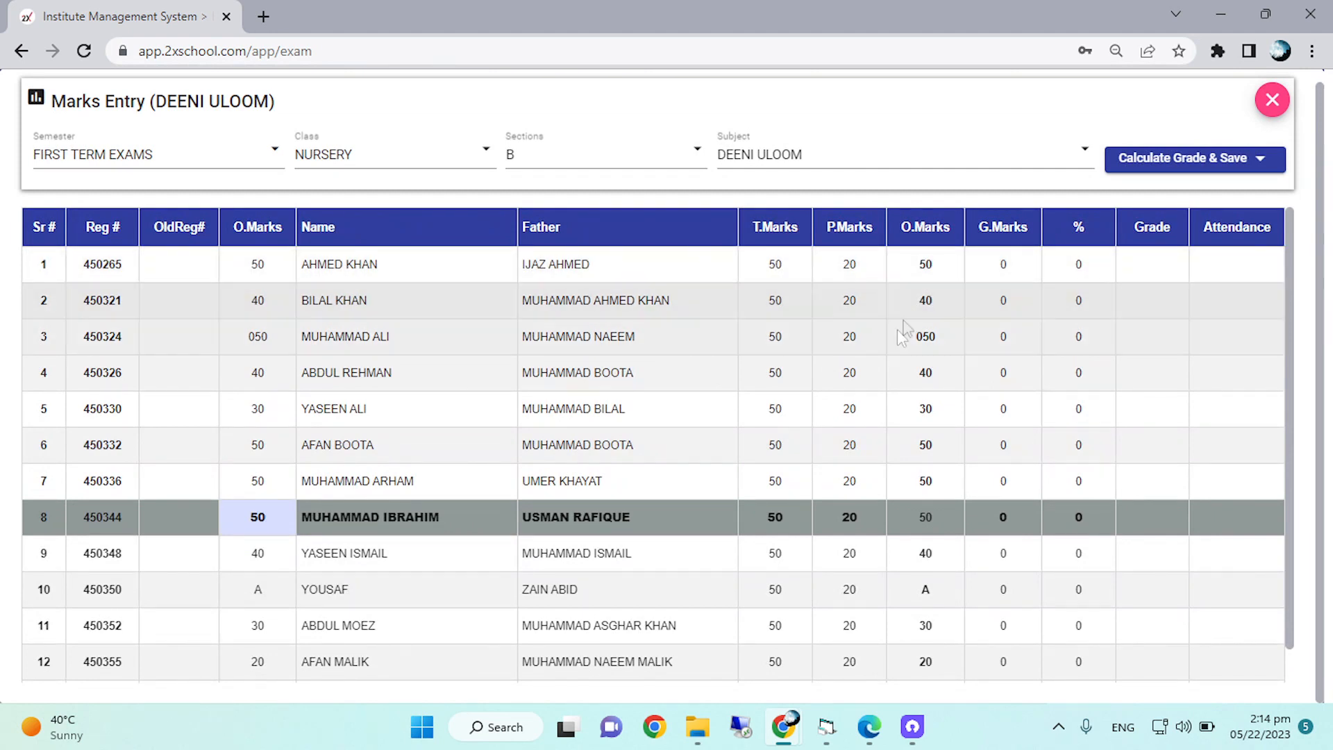
scroll(906, 389, down, 1)
scroll(925, 664, up, 1)
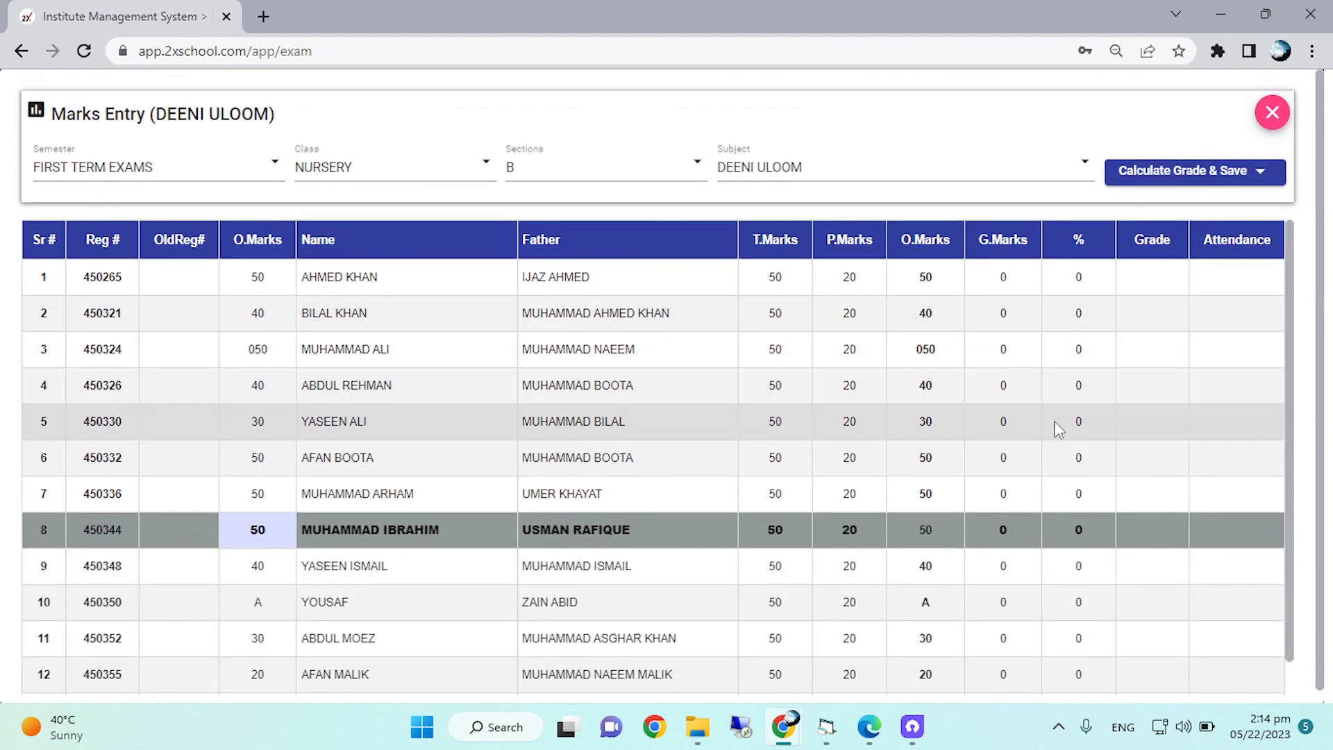
scroll(873, 461, down, 1)
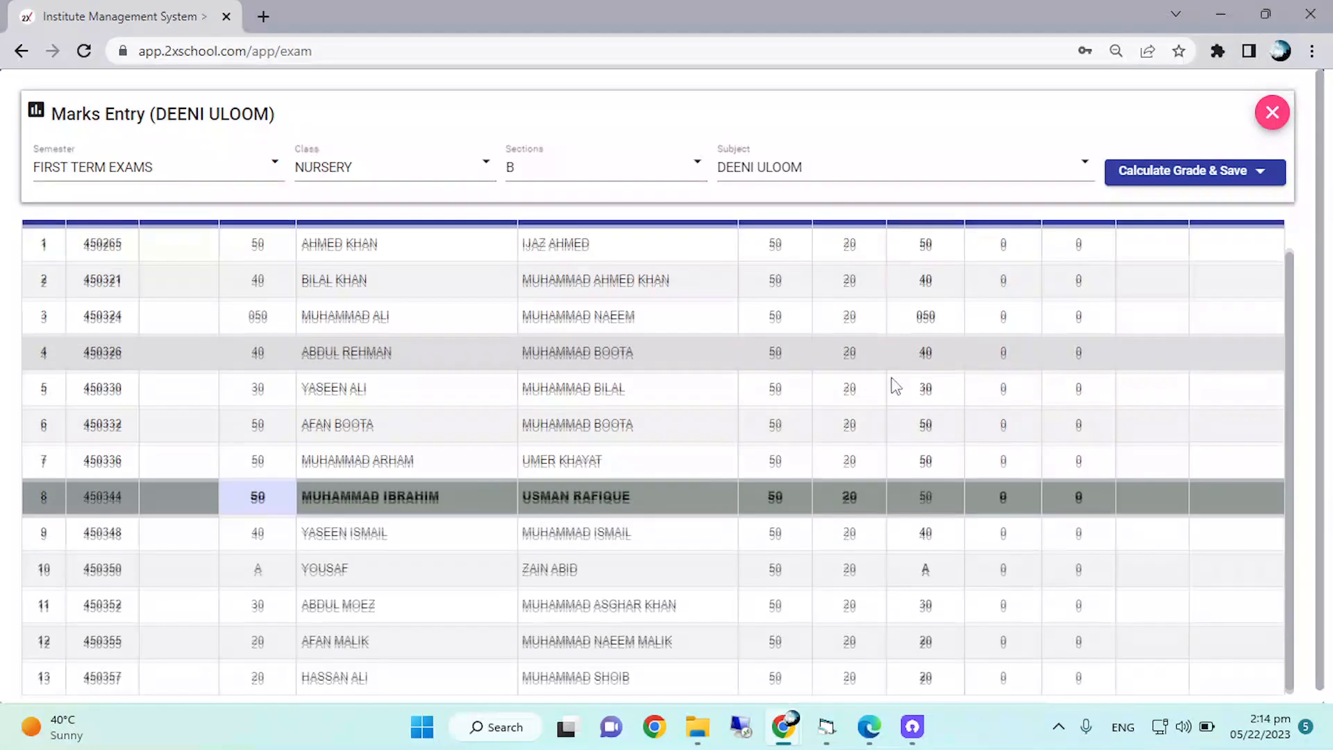
scroll(880, 454, up, 1)
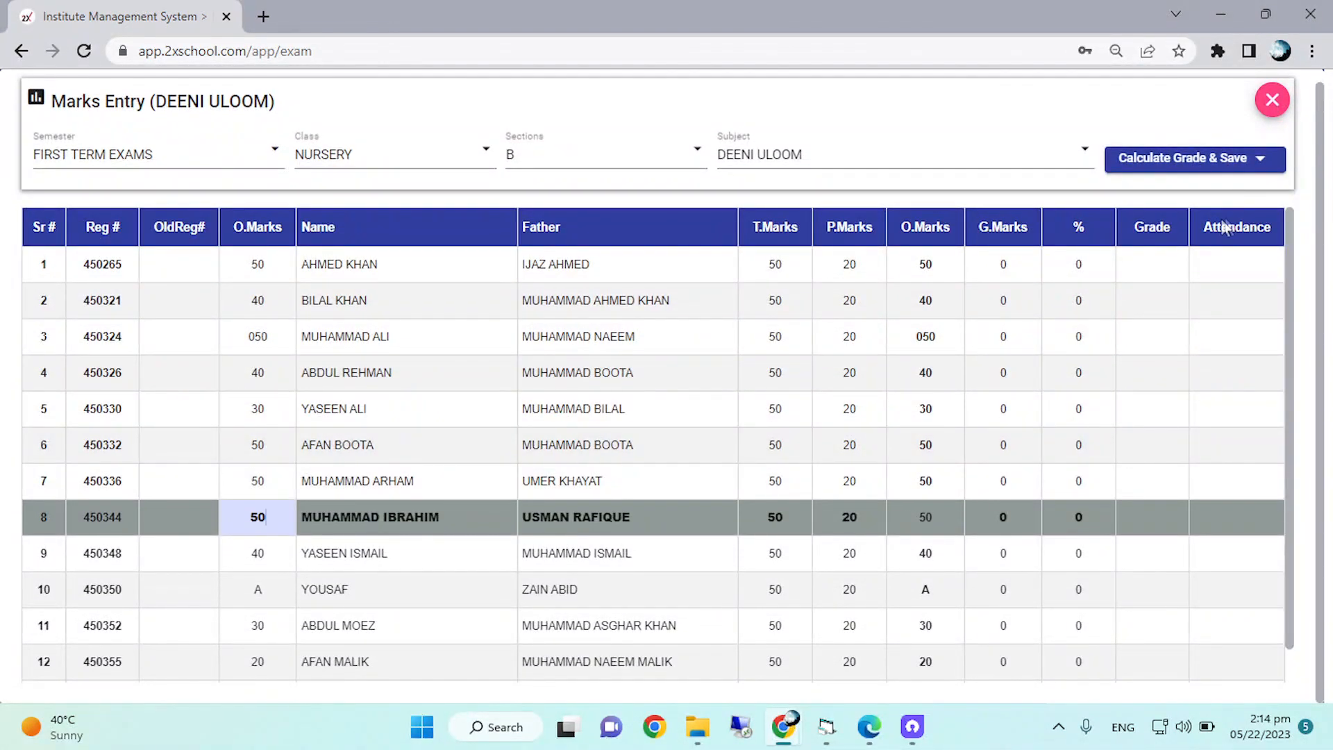
click(1231, 173)
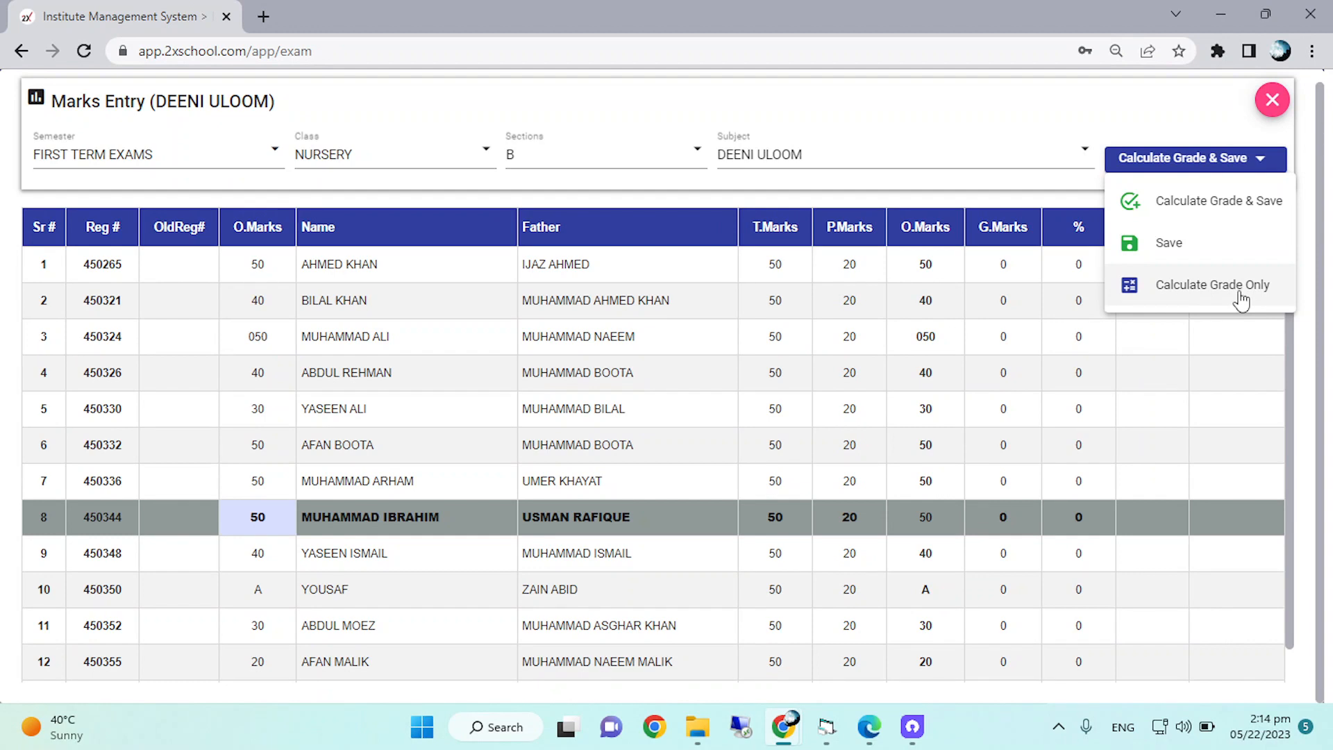
click(1225, 201)
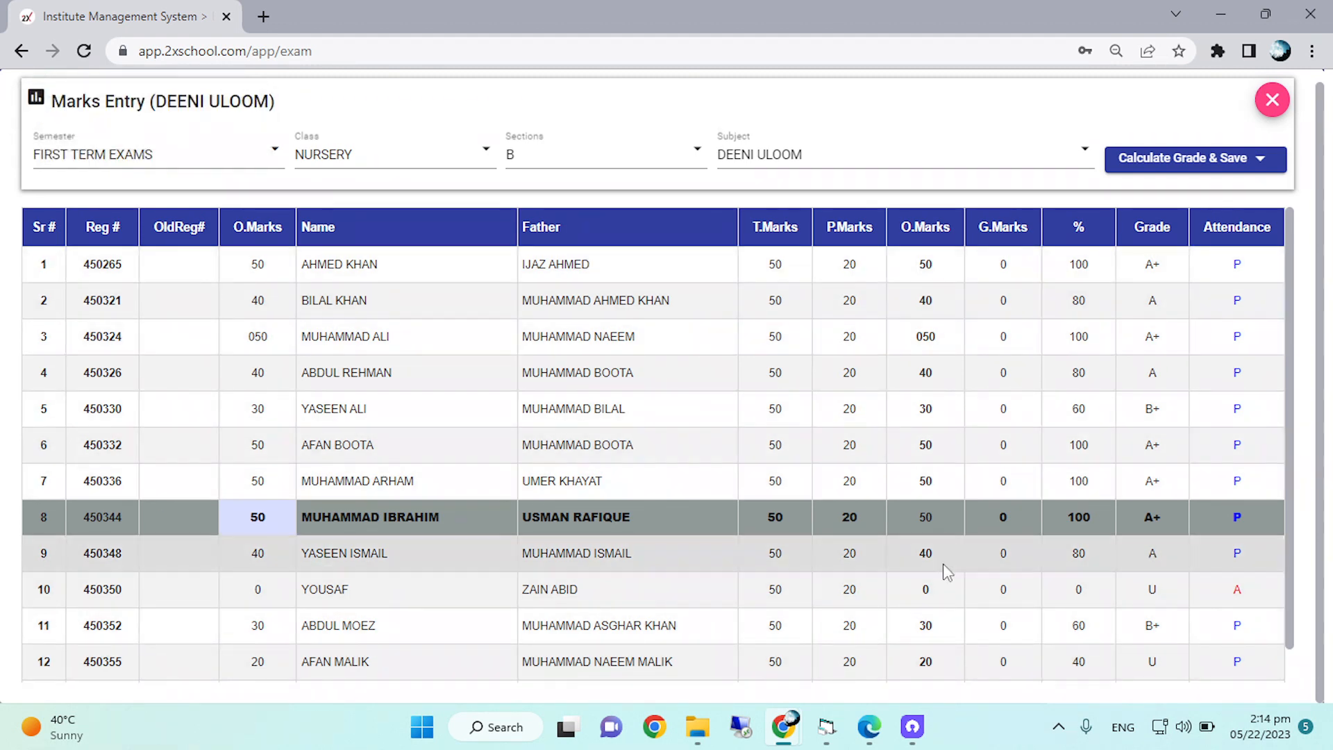
Review the calculated percentages, grades and attendance of all students and close the marks entry.
scroll(944, 586, down, 1)
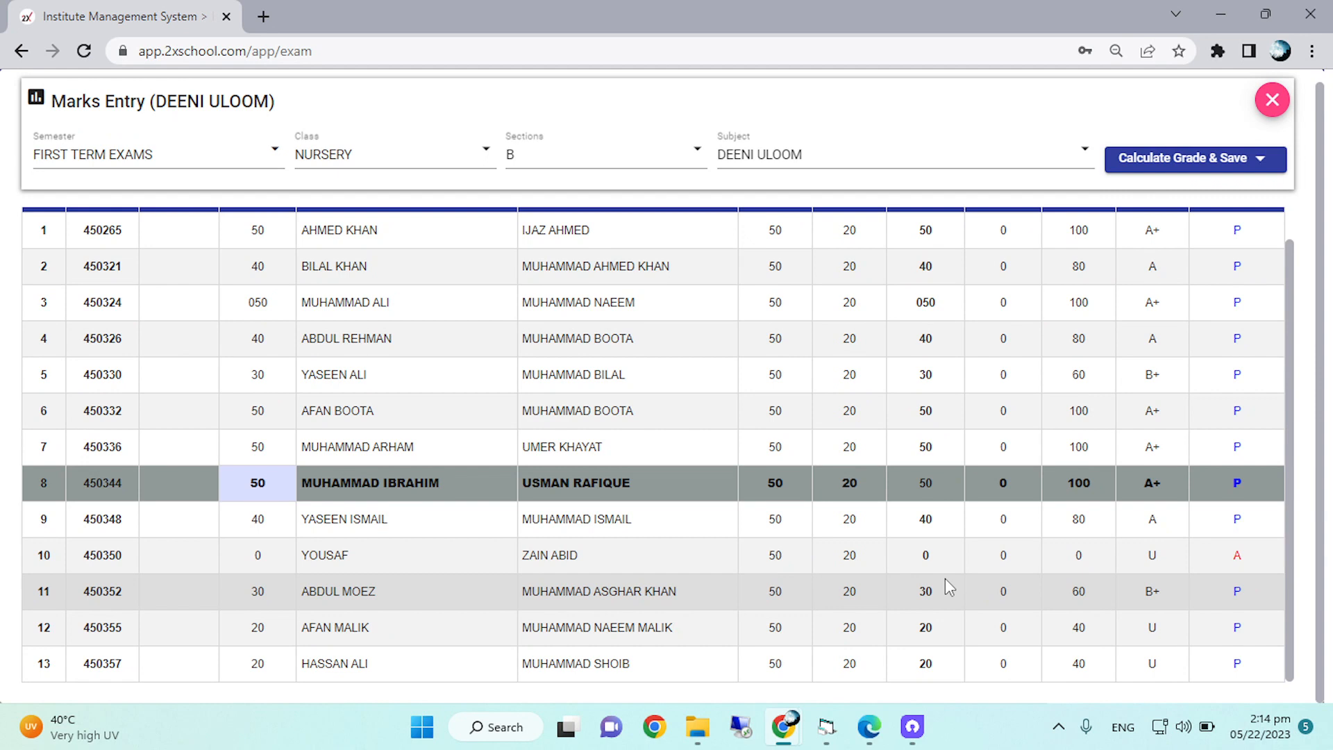
scroll(944, 577, up, 1)
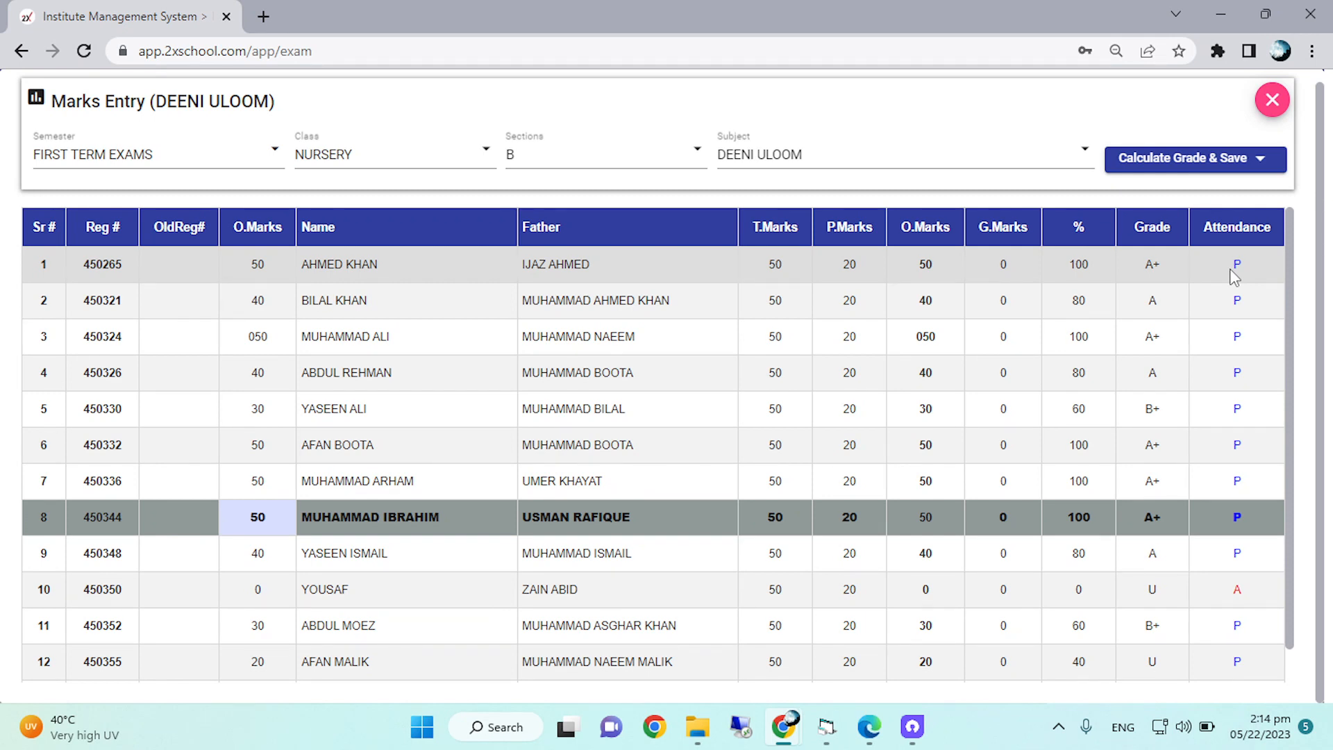
scroll(1185, 300, down, 1)
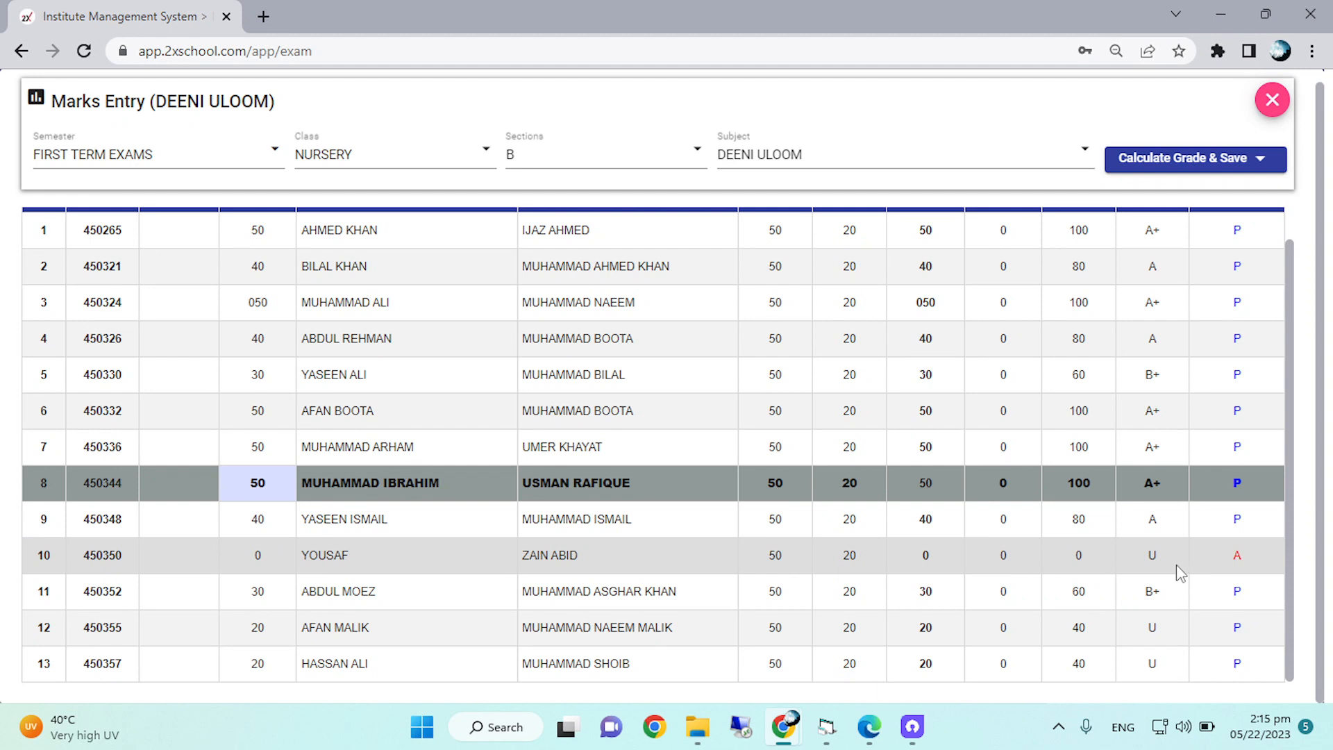
scroll(1175, 564, up, 1)
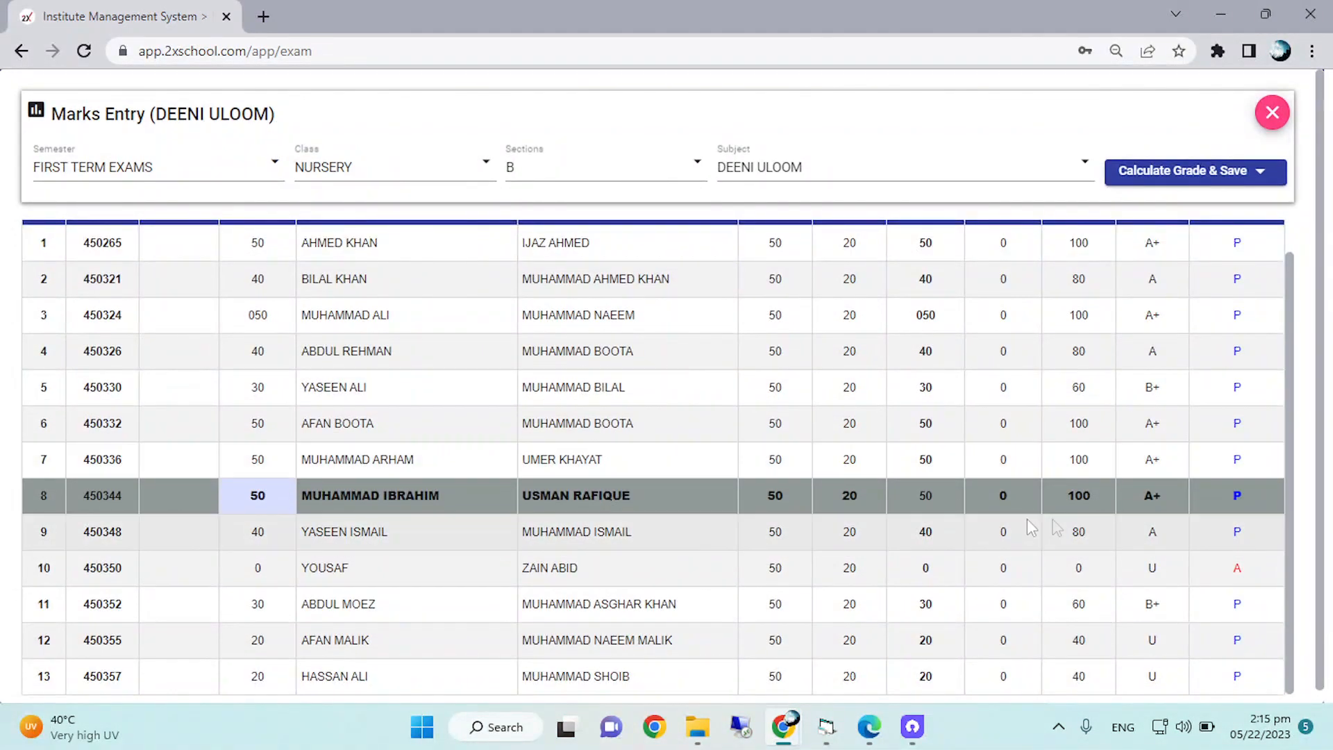
scroll(961, 468, up, 1)
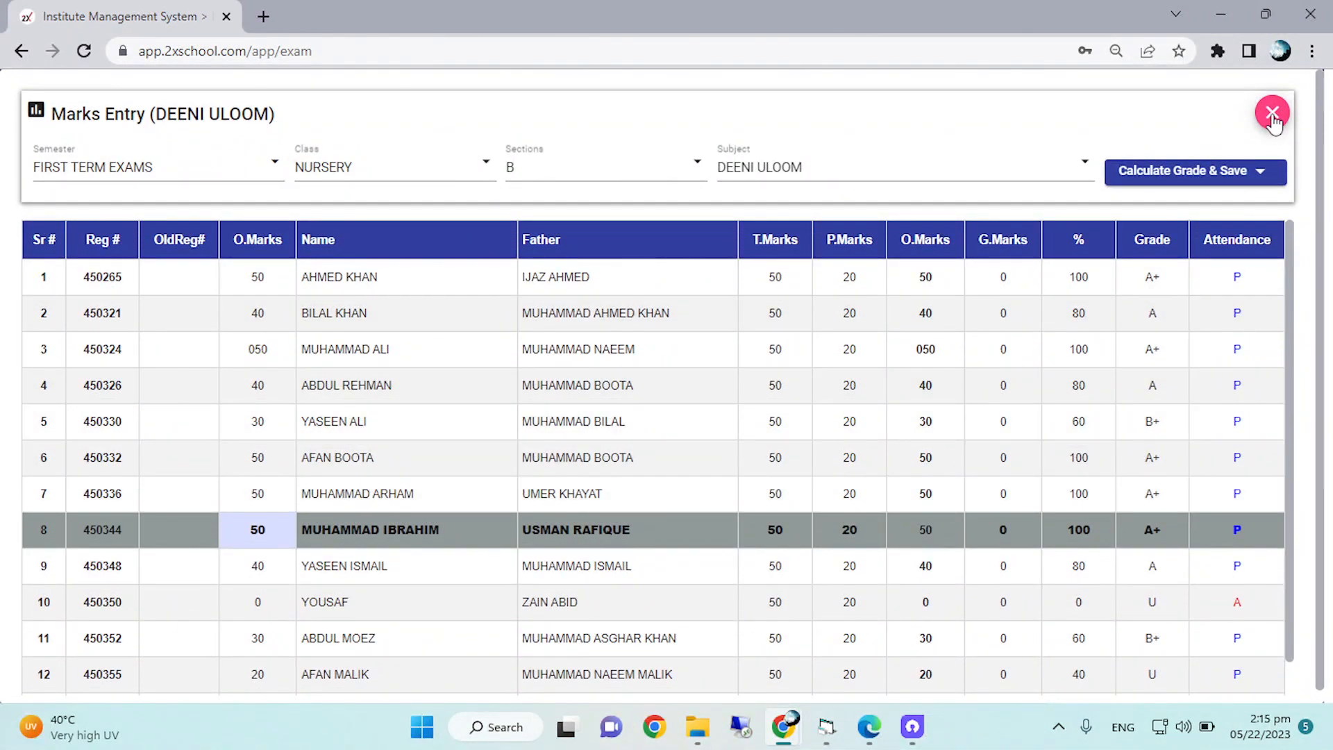
click(1271, 115)
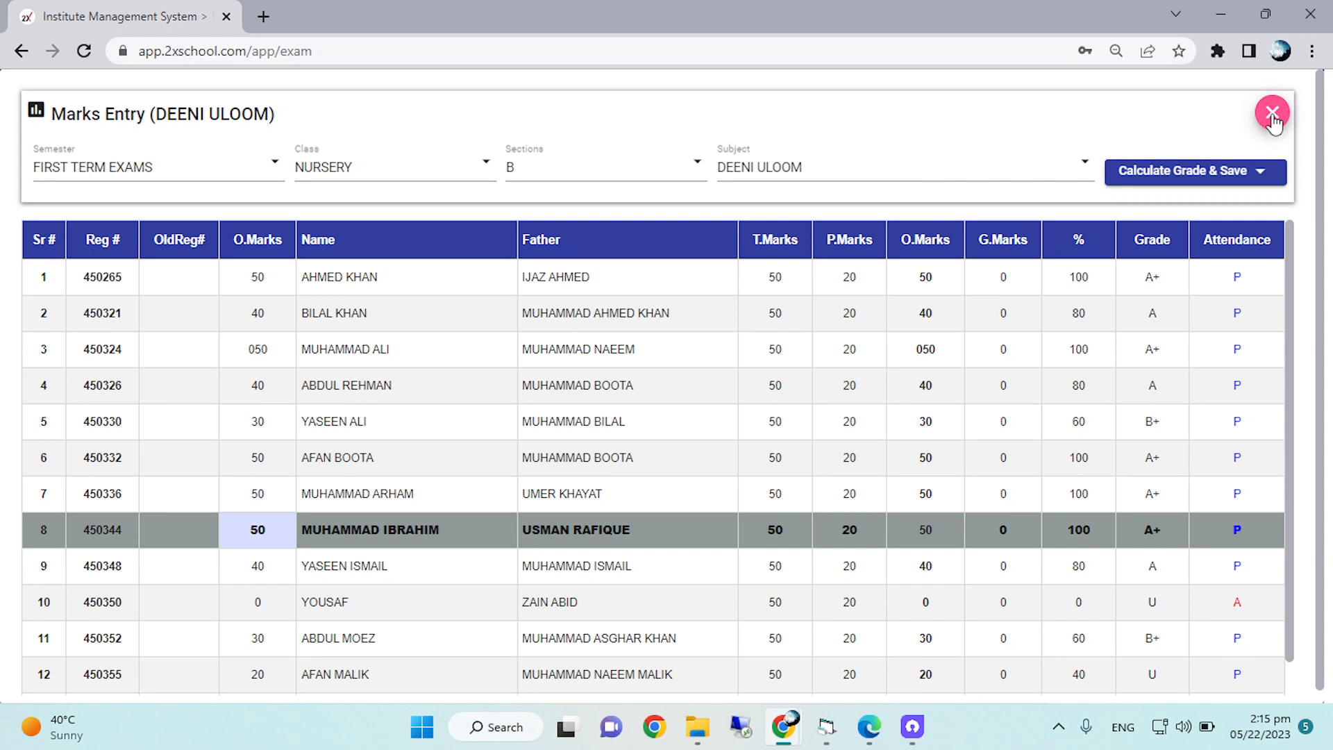
click(495, 177)
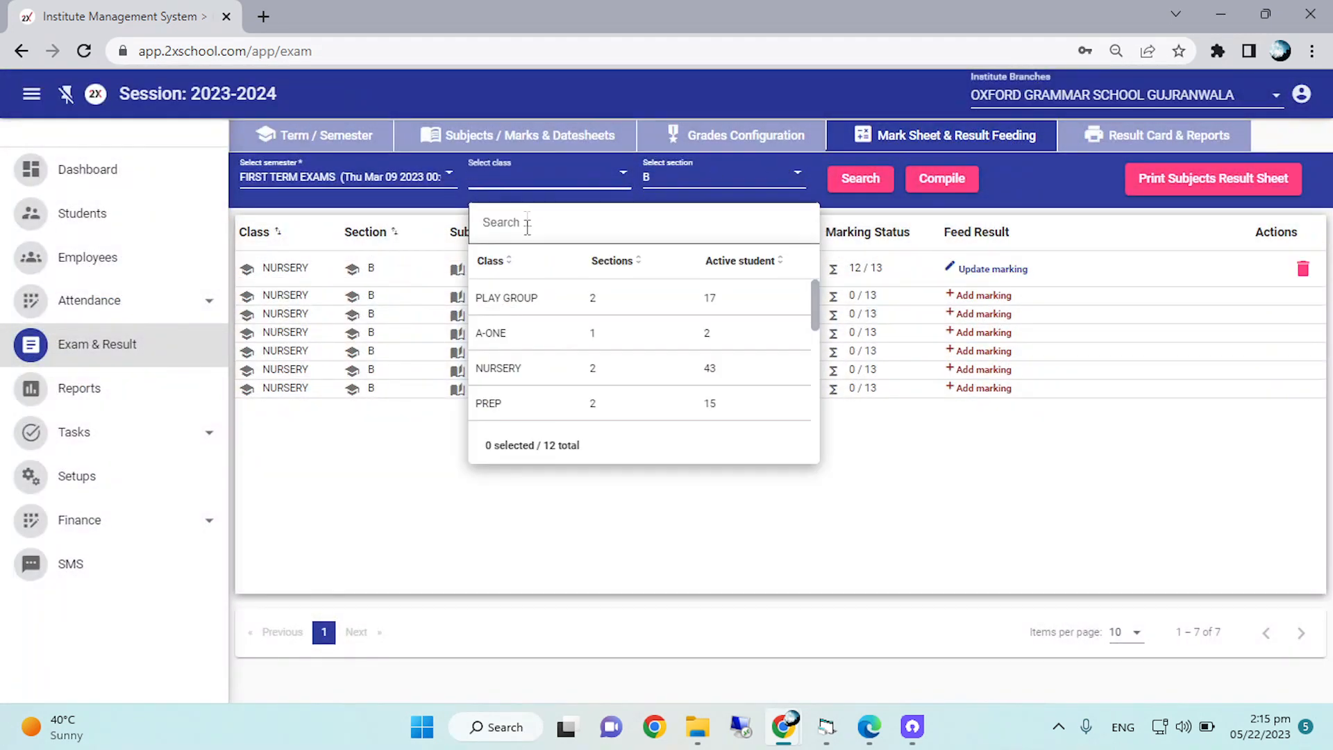
click(509, 298)
click(694, 177)
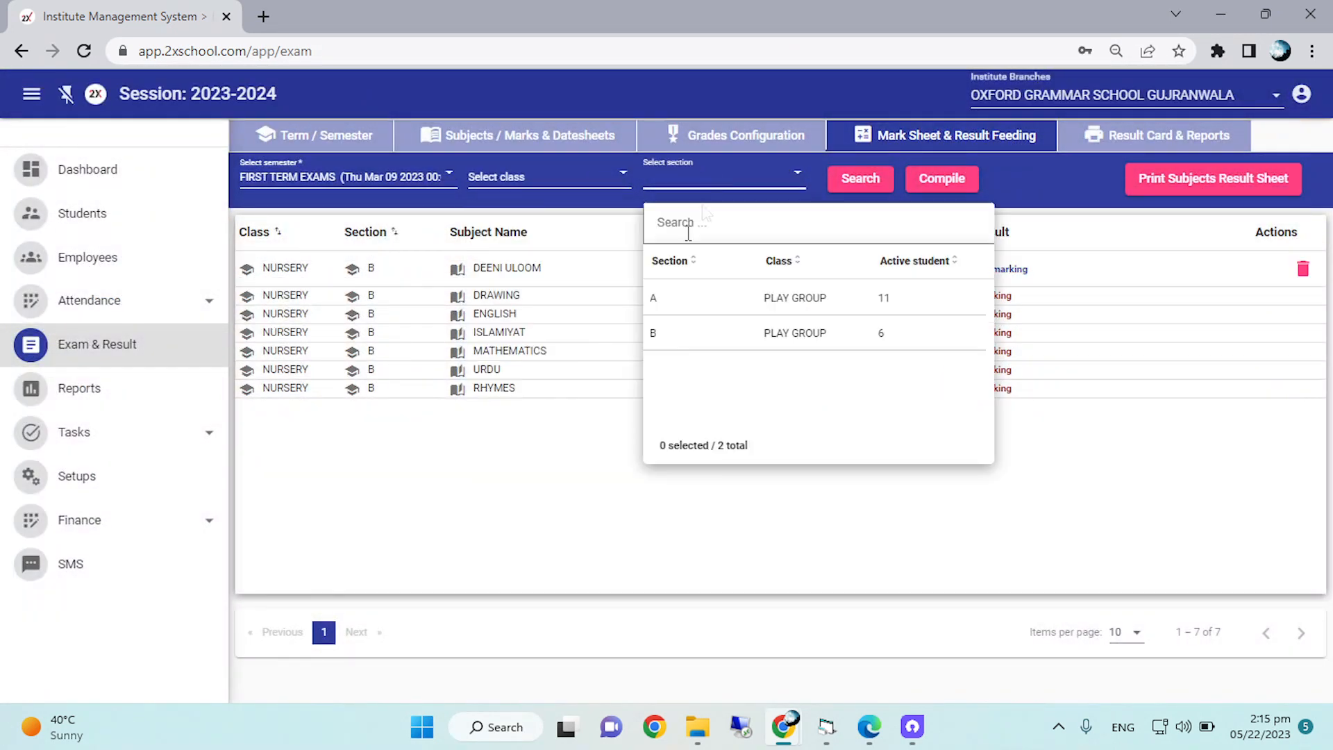
click(668, 333)
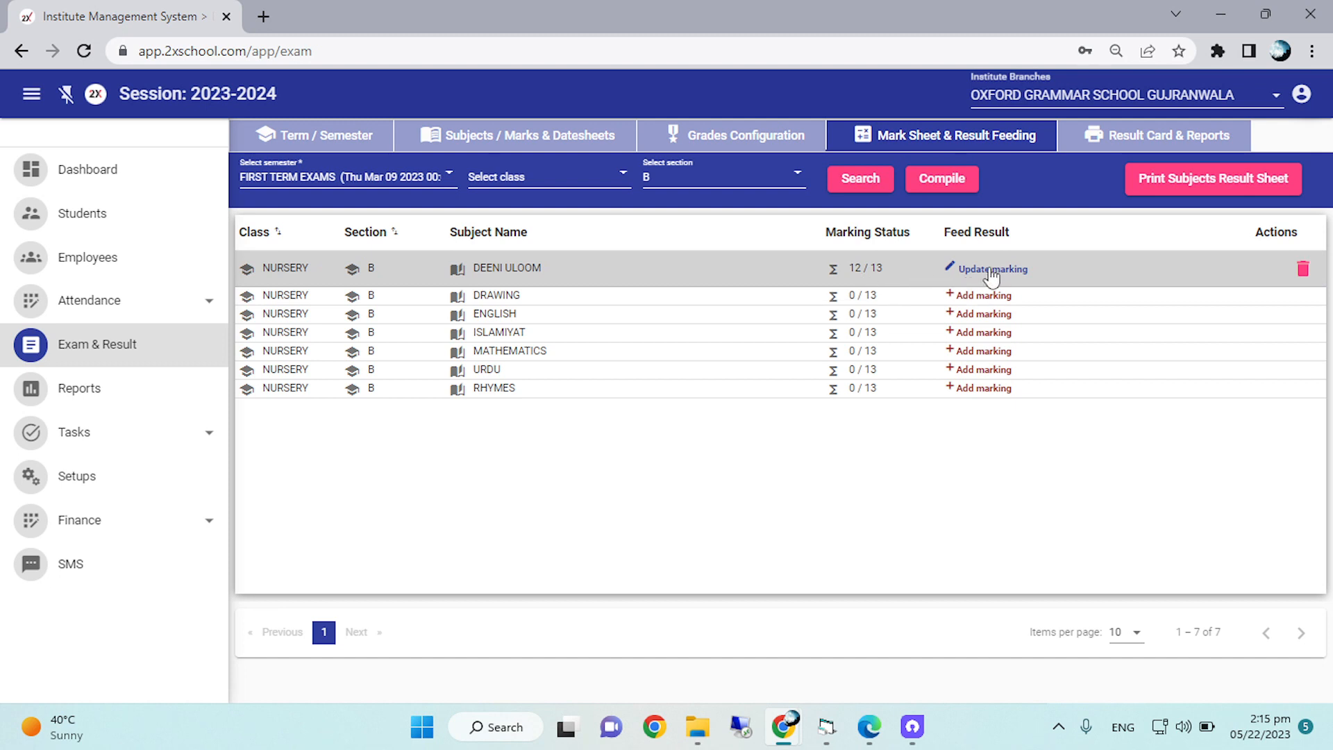
click(533, 178)
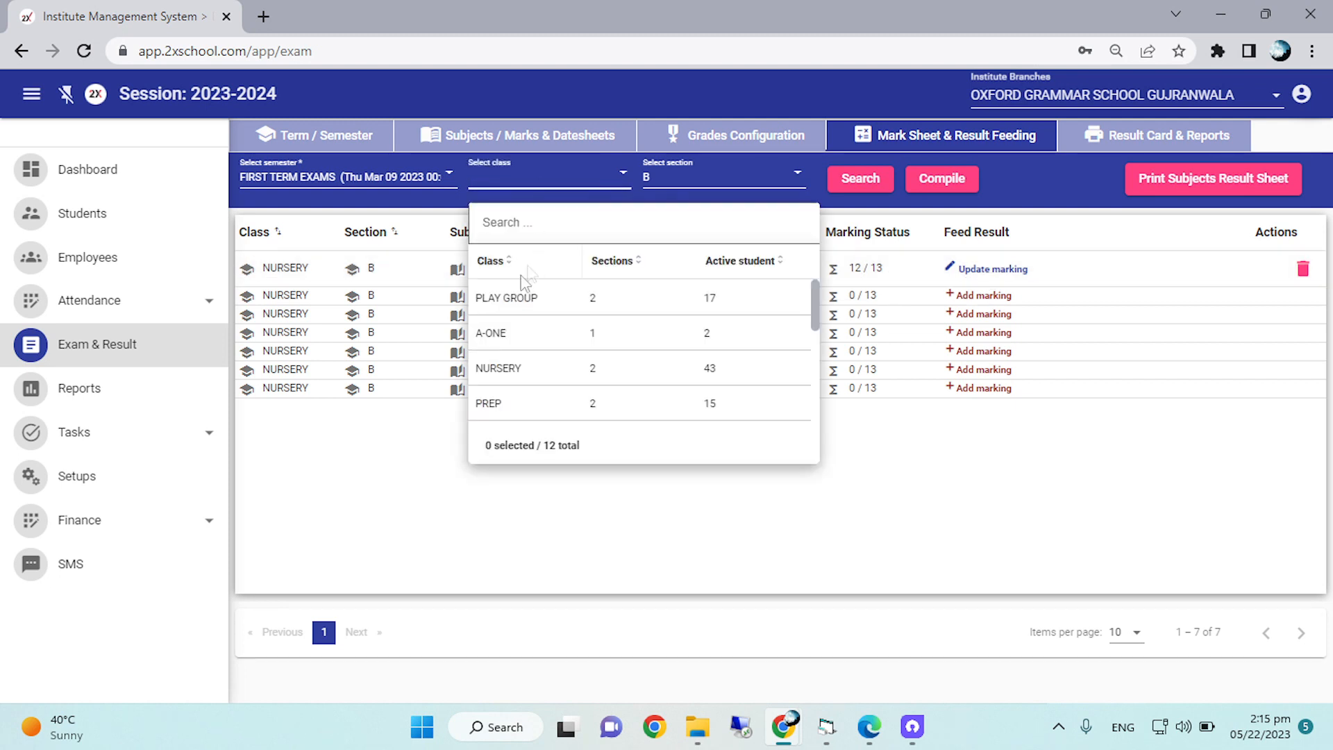
Compile and list the FIRST TERM EXAMS subject results for class PLAY GROUP, section B.
click(555, 177)
click(505, 295)
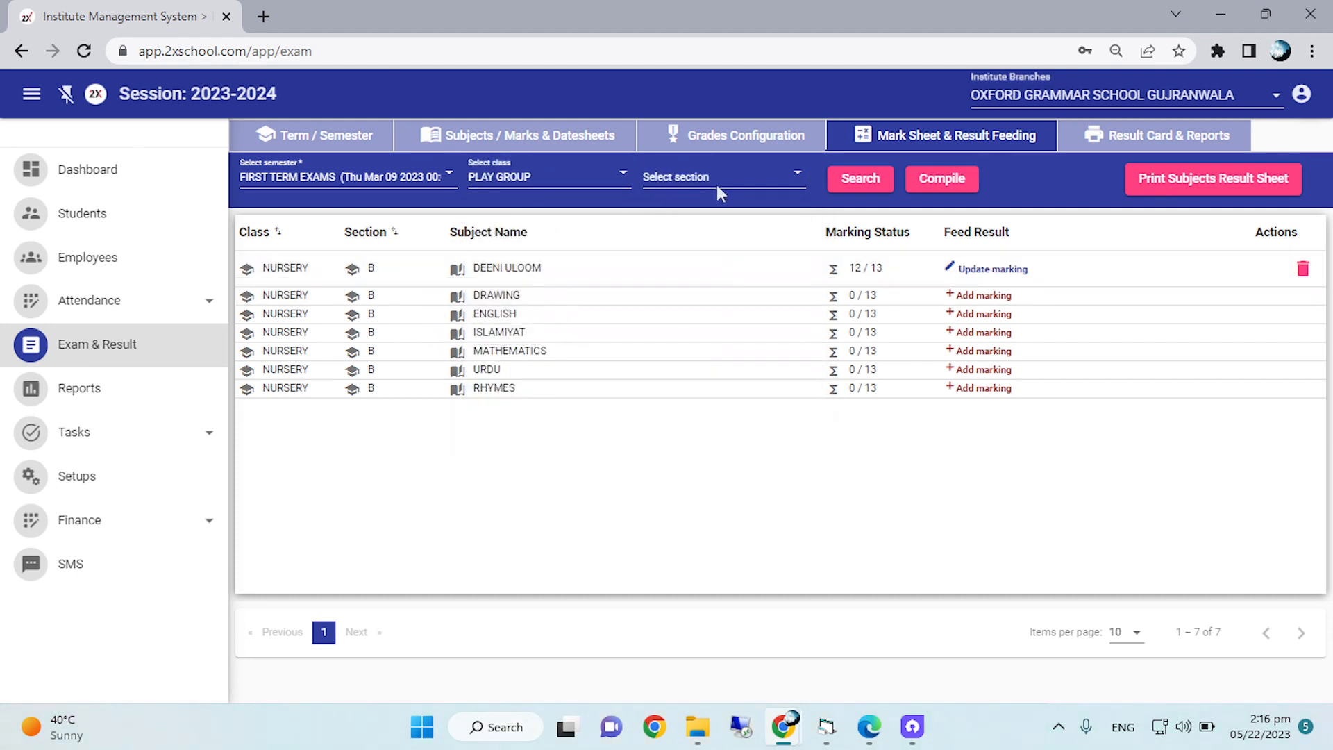
click(694, 182)
click(694, 329)
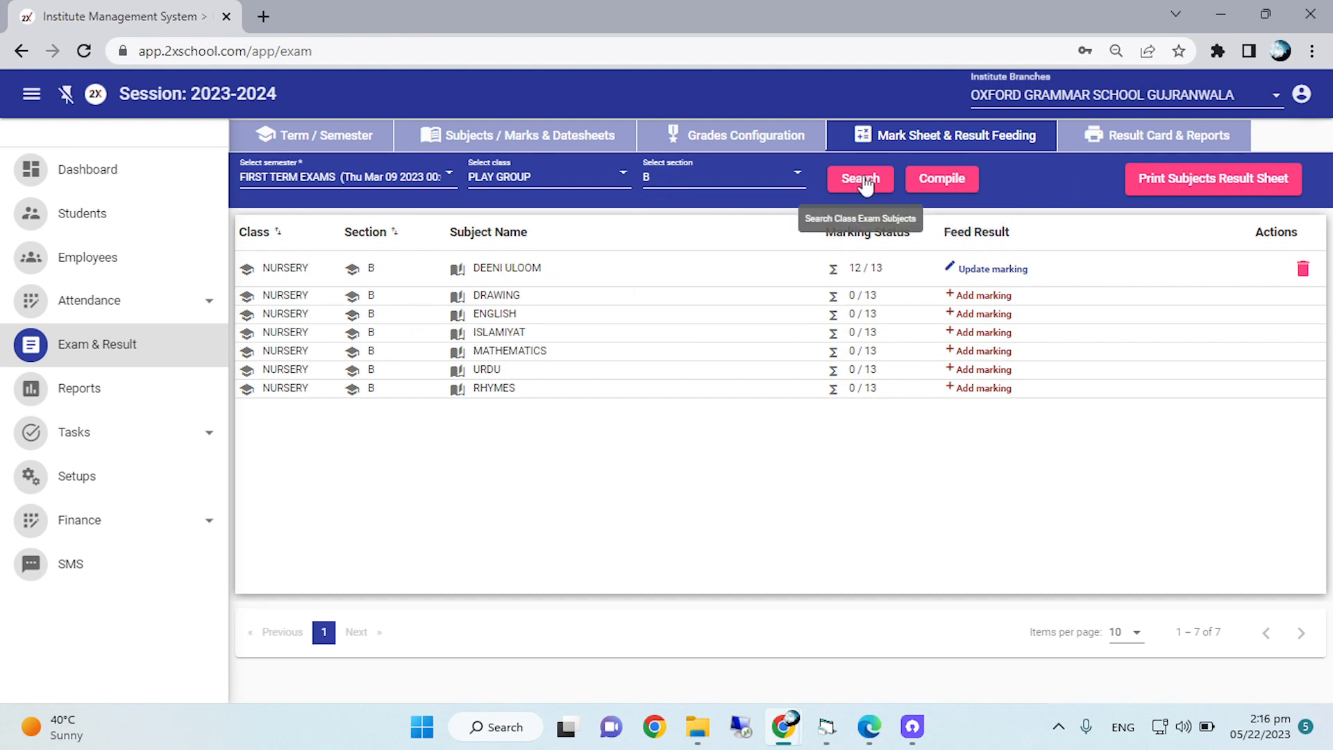
click(947, 186)
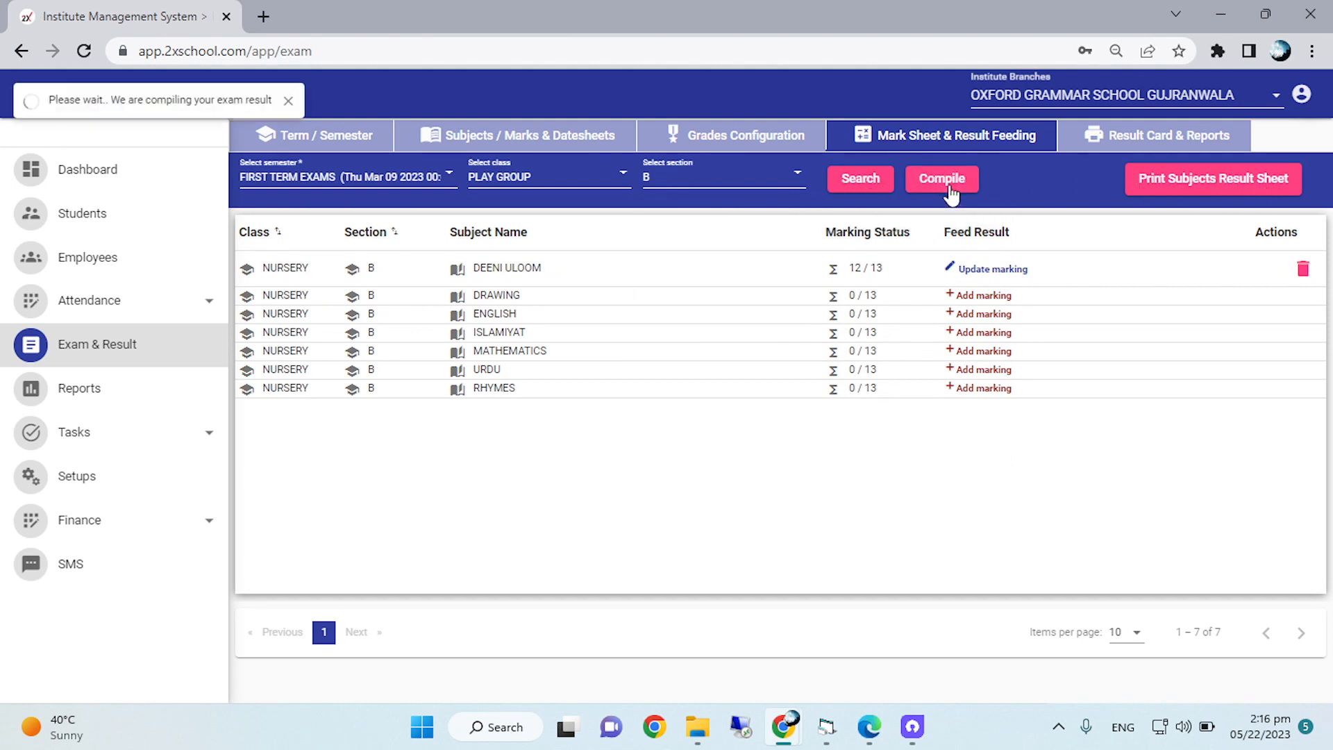
click(864, 186)
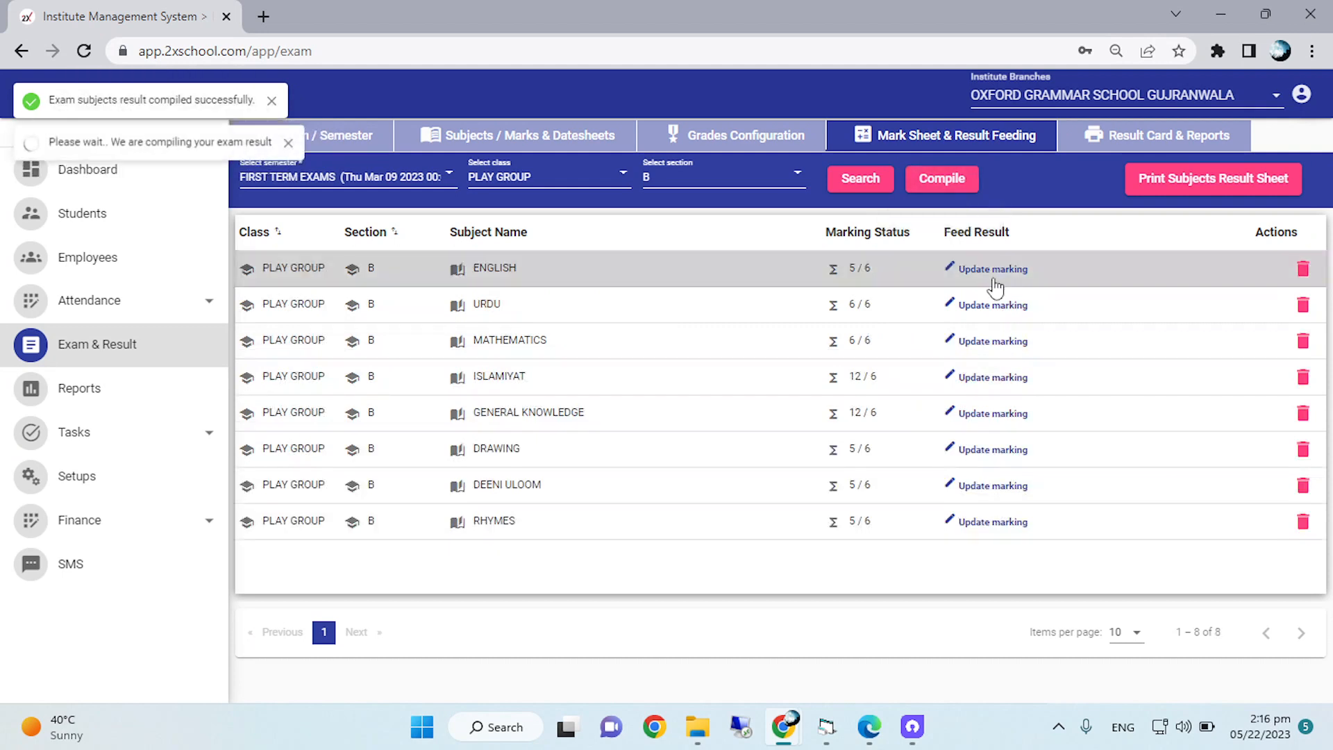
Generate the printable subjects result sheet for PLAY GROUP section B.
click(1189, 182)
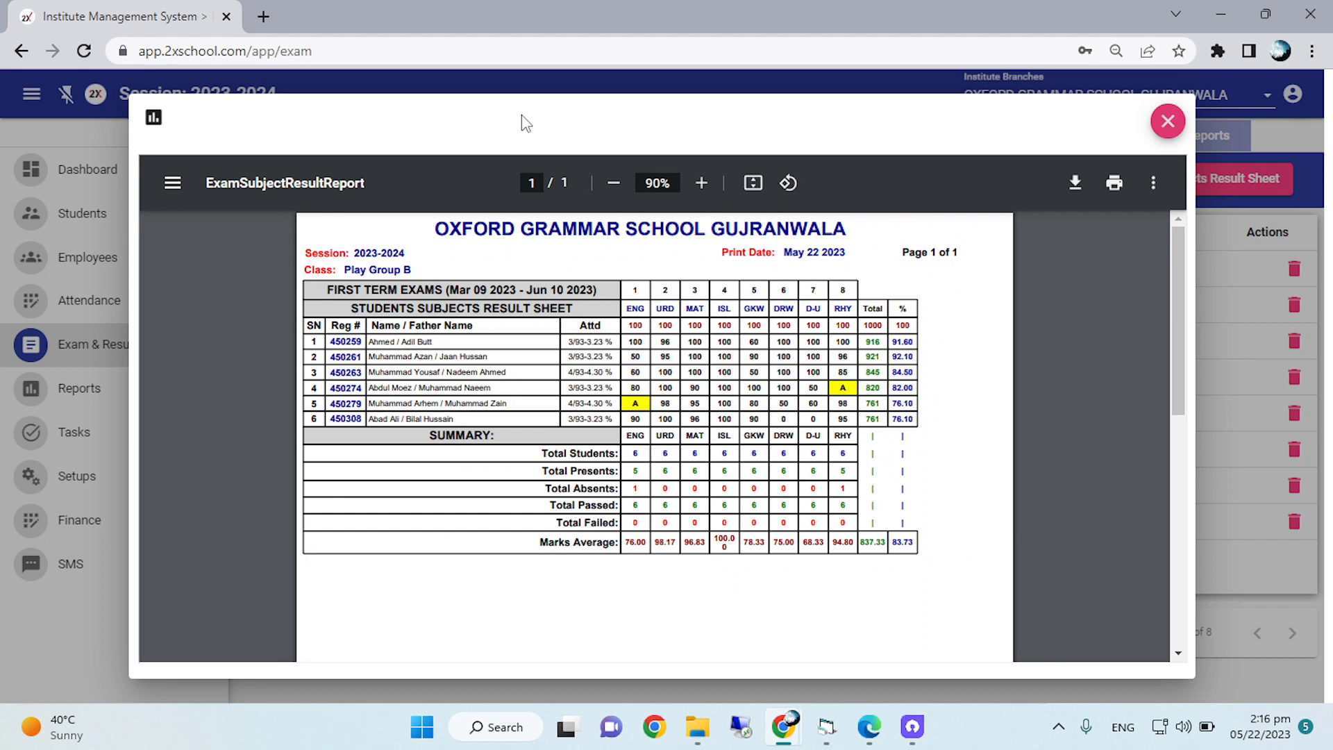
click(702, 184)
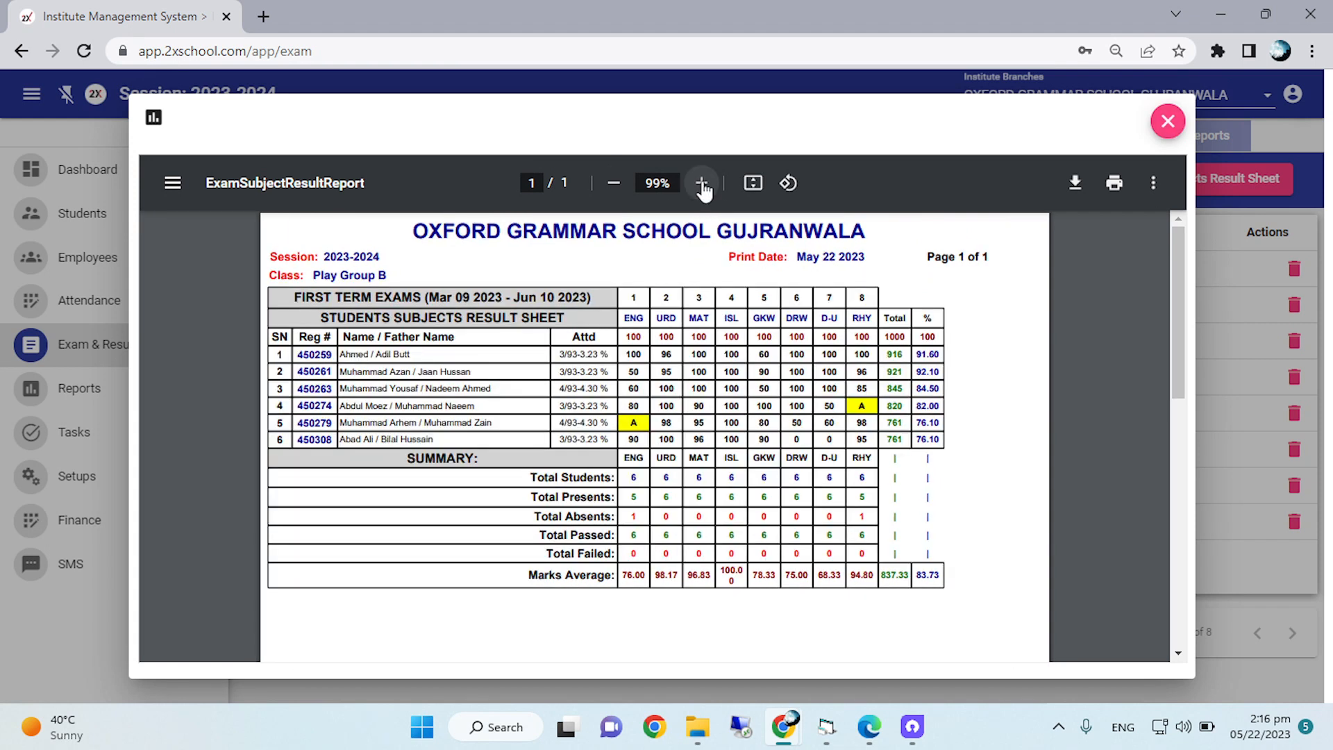
click(702, 184)
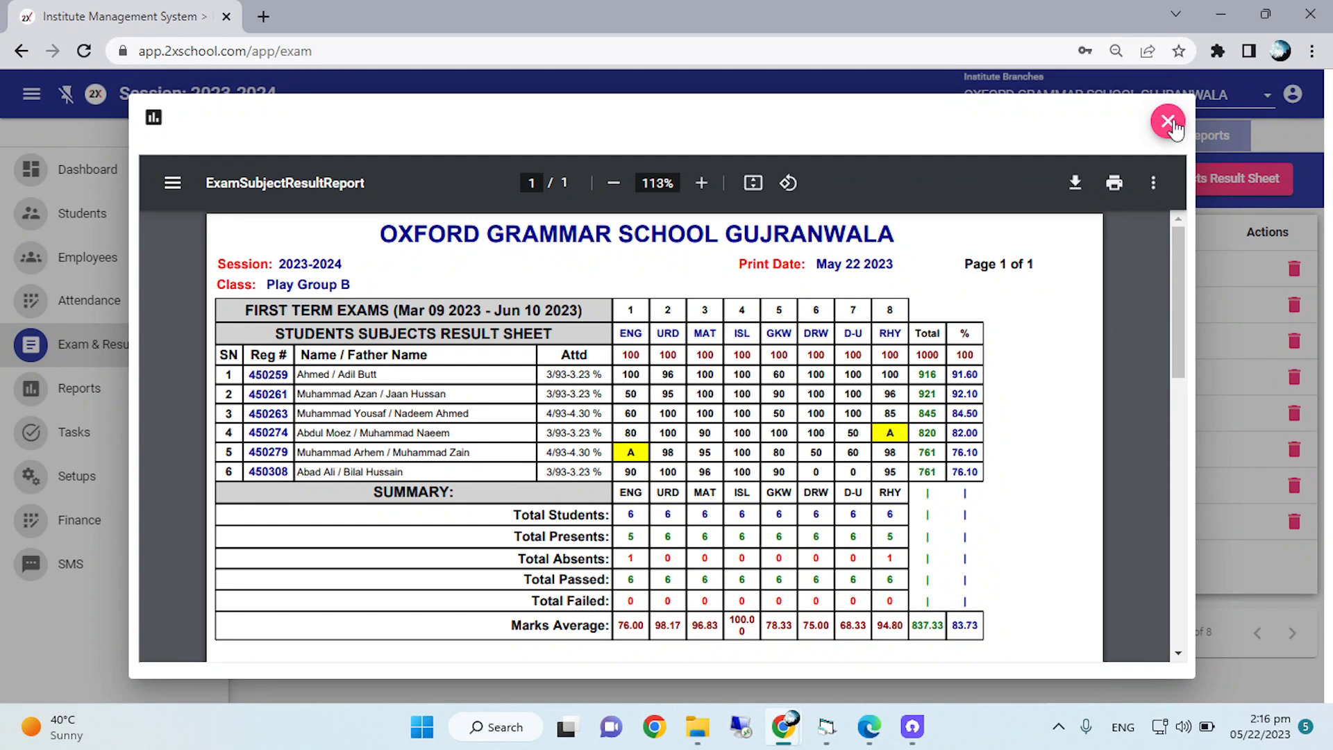
Examine the students' subject marks, totals, percentages and the summary averages on the result sheet, and close it.
scroll(761, 581, down, 3)
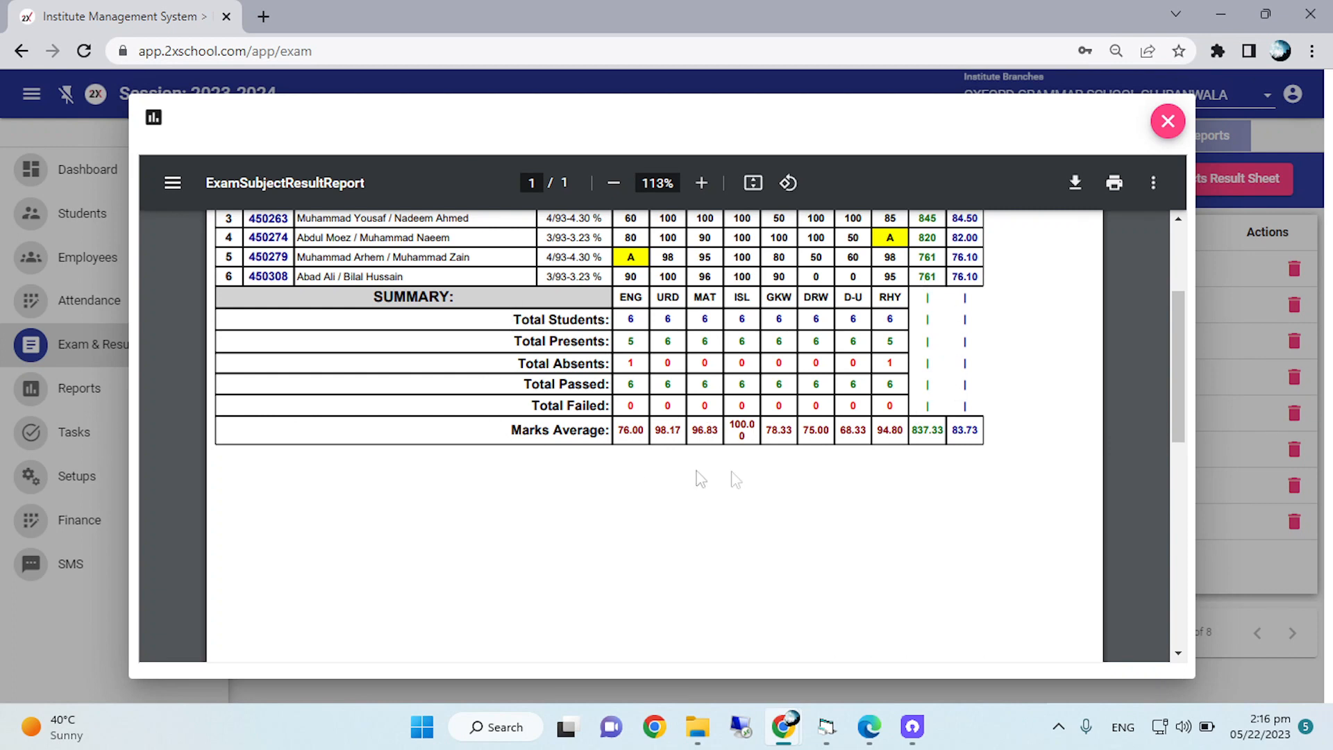
scroll(854, 341, down, 1)
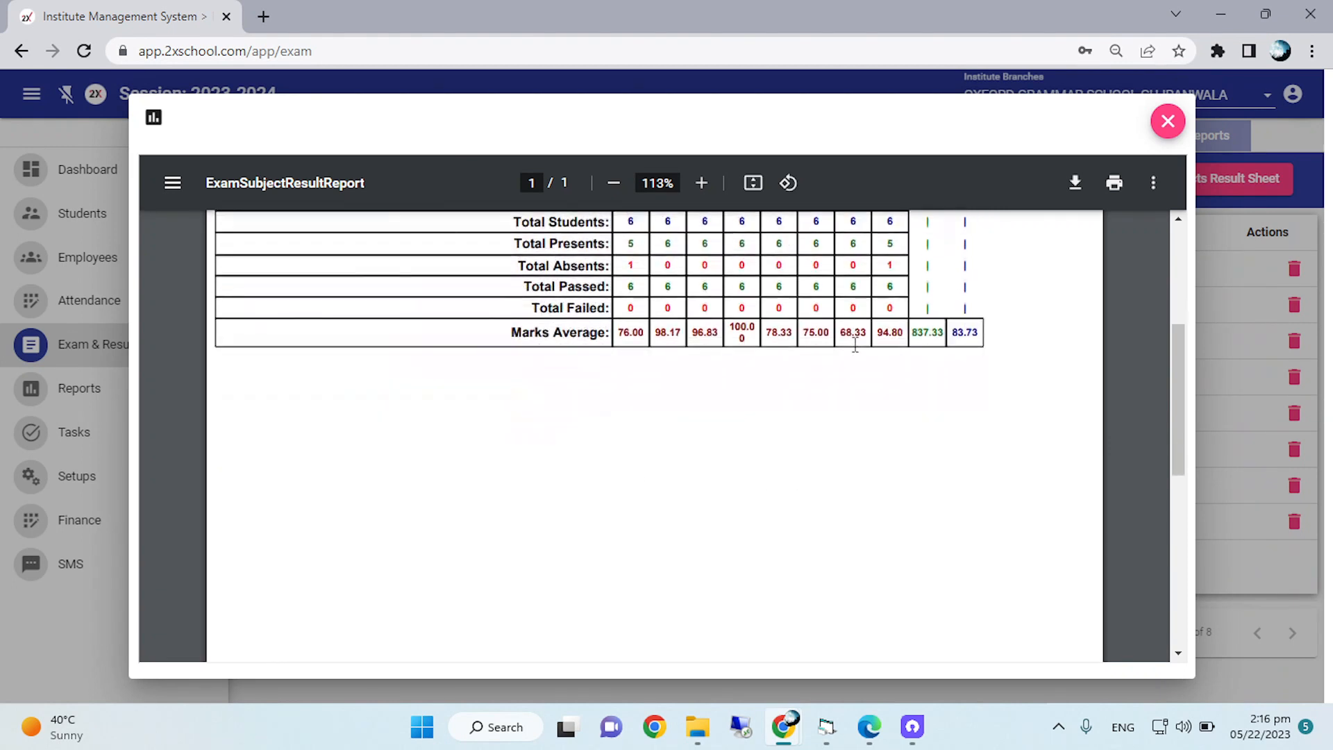
scroll(855, 344, up, 1)
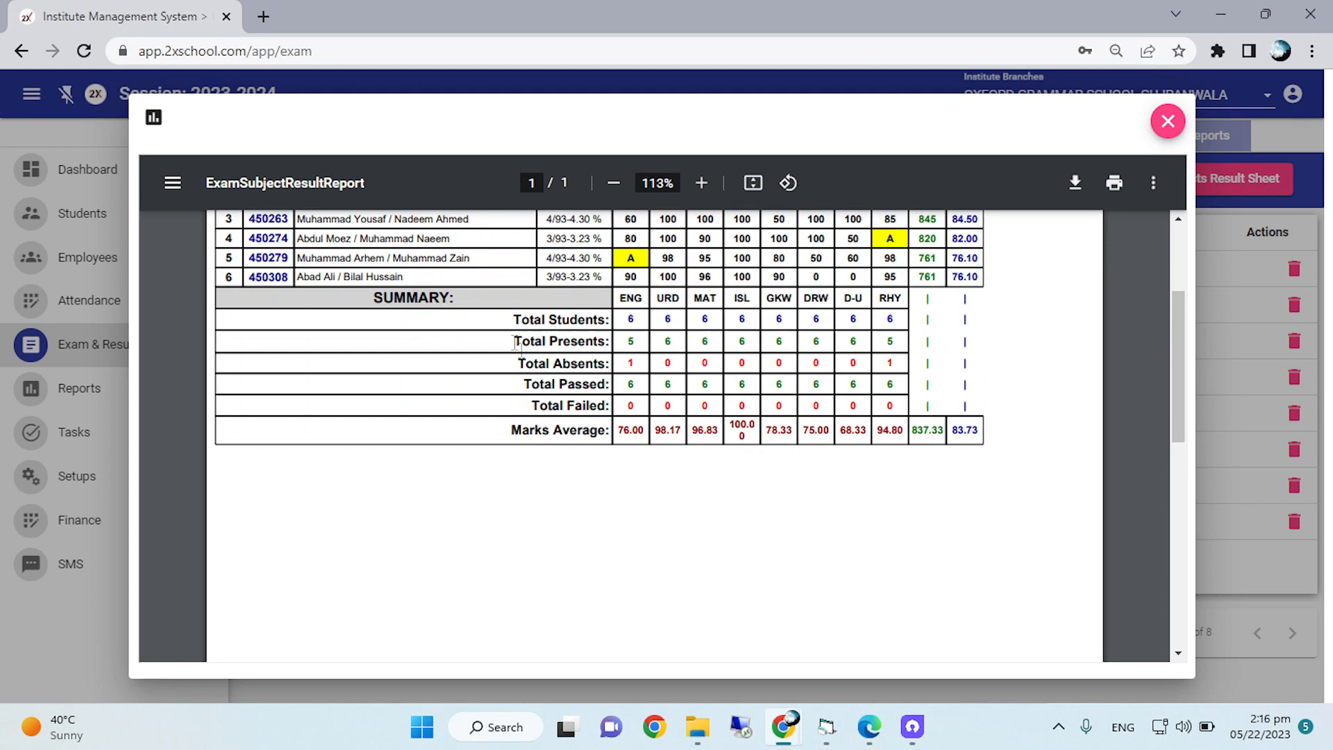
scroll(611, 312, up, 2)
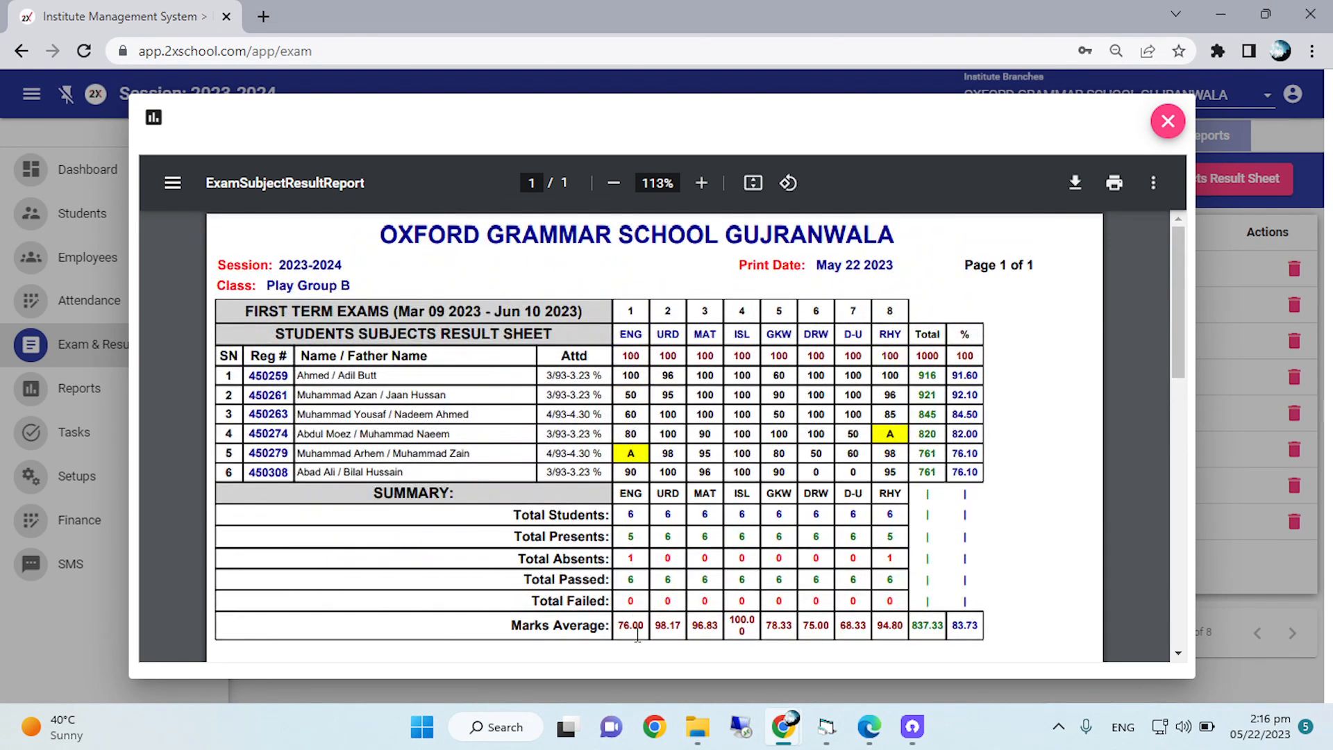
scroll(636, 613, down, 1)
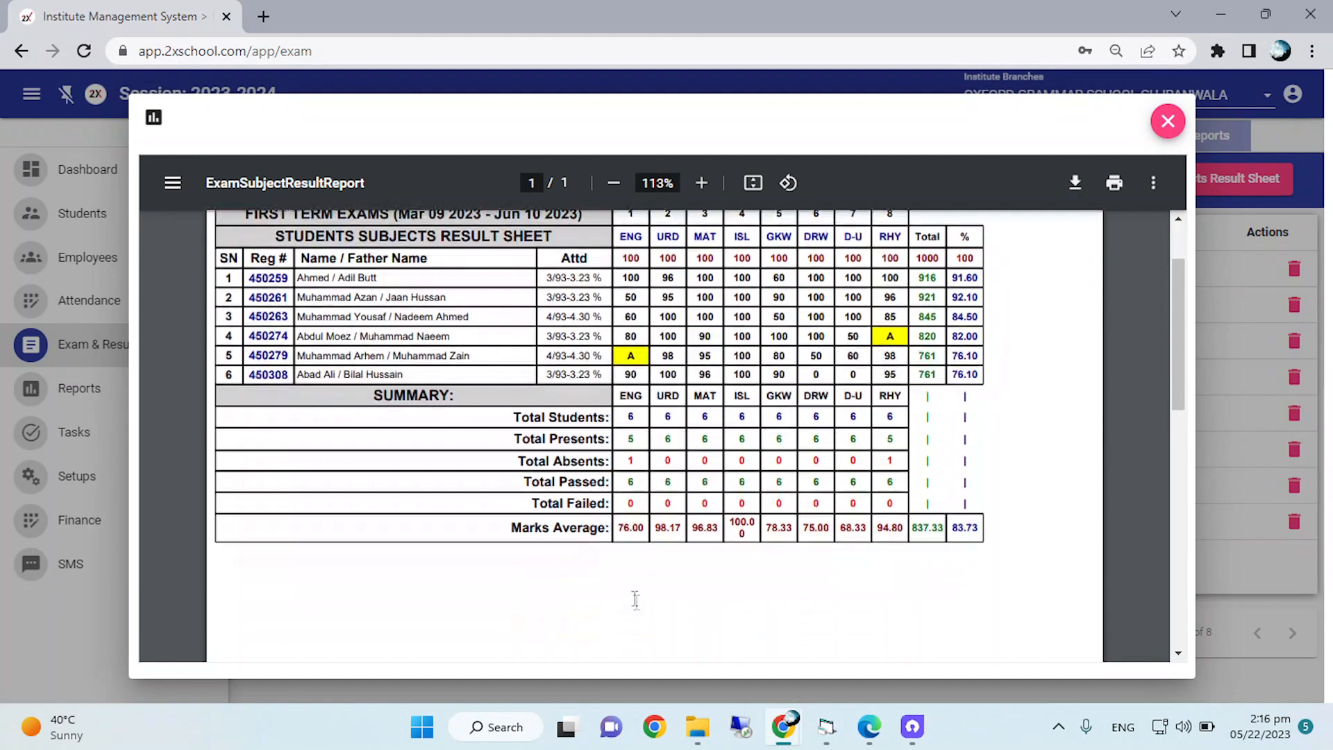
scroll(633, 450, down, 1)
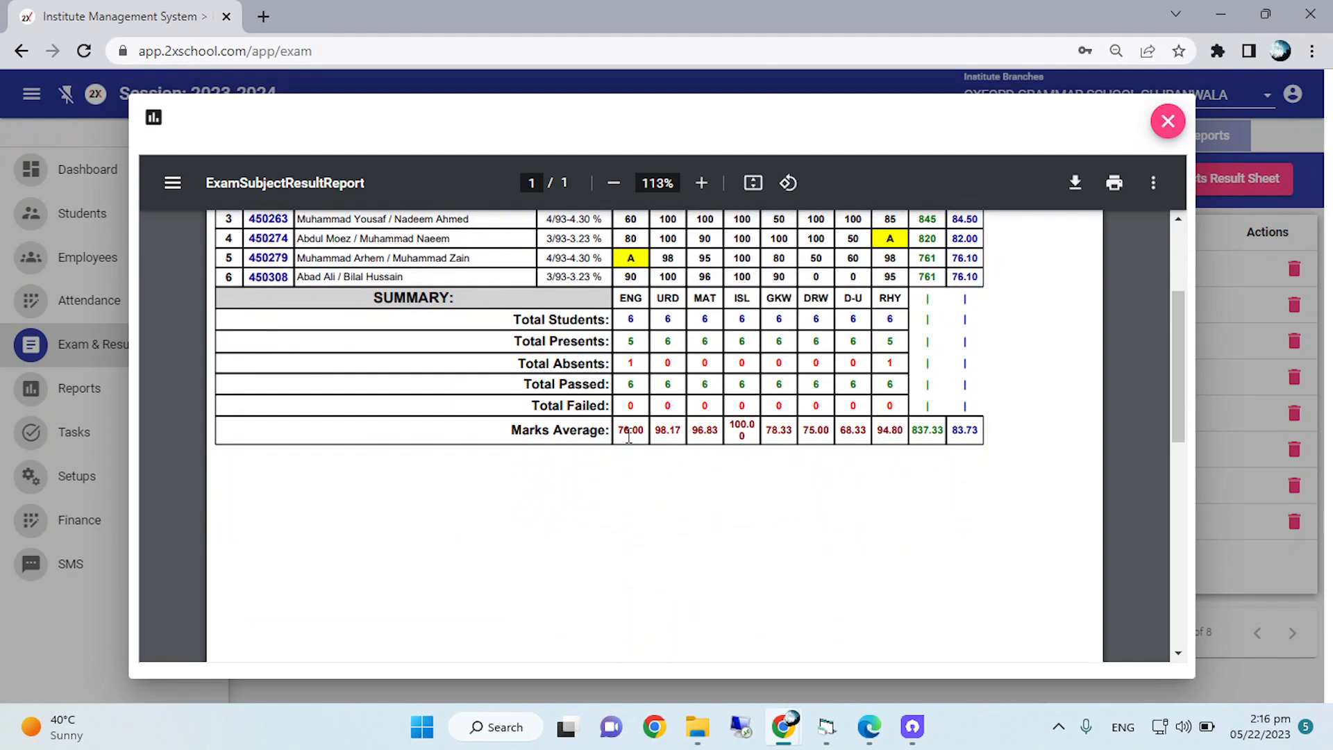
scroll(638, 421, down, 1)
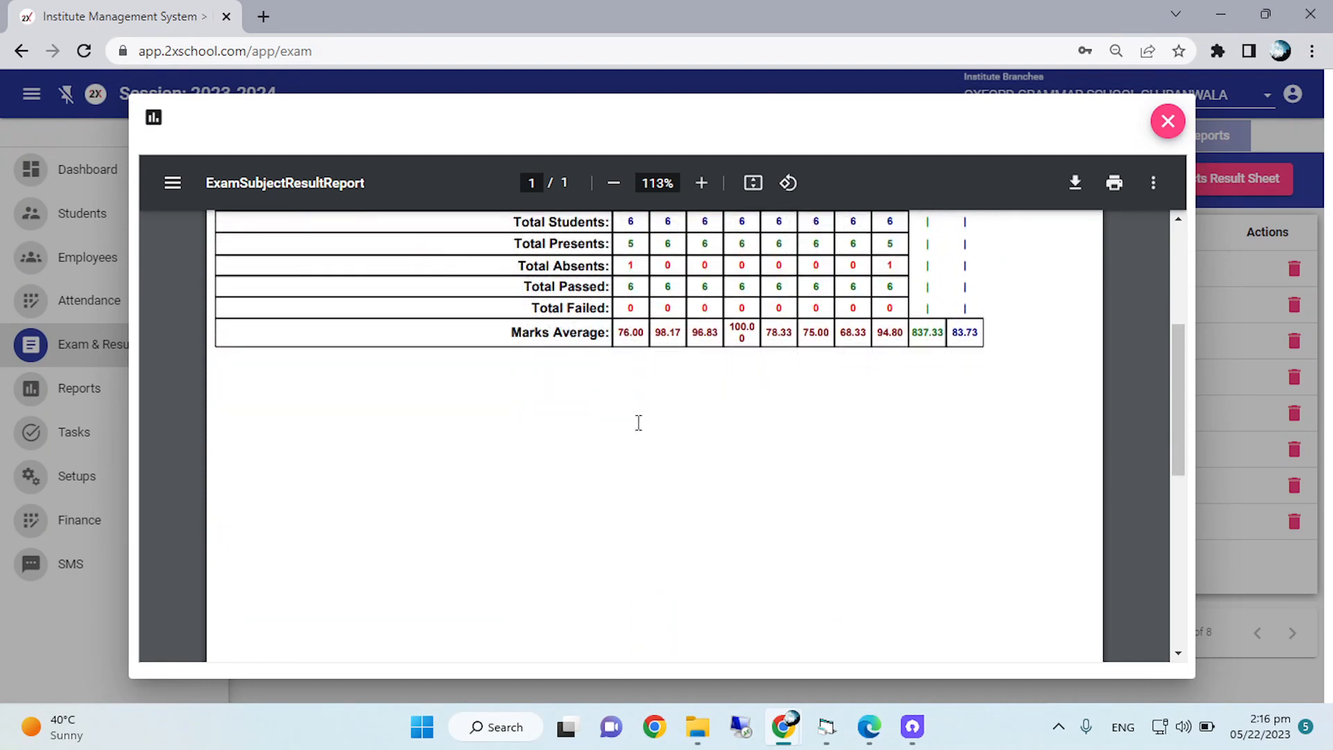
scroll(639, 422, up, 1)
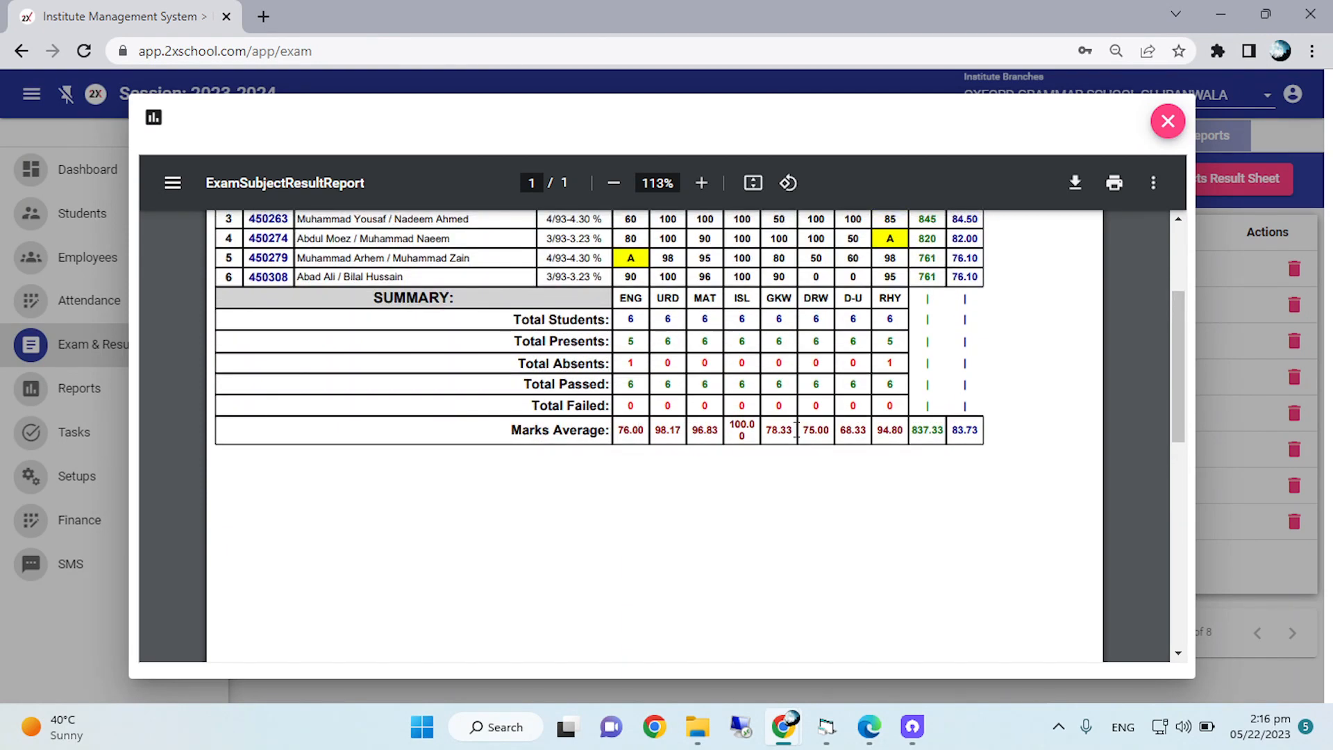
scroll(797, 430, up, 2)
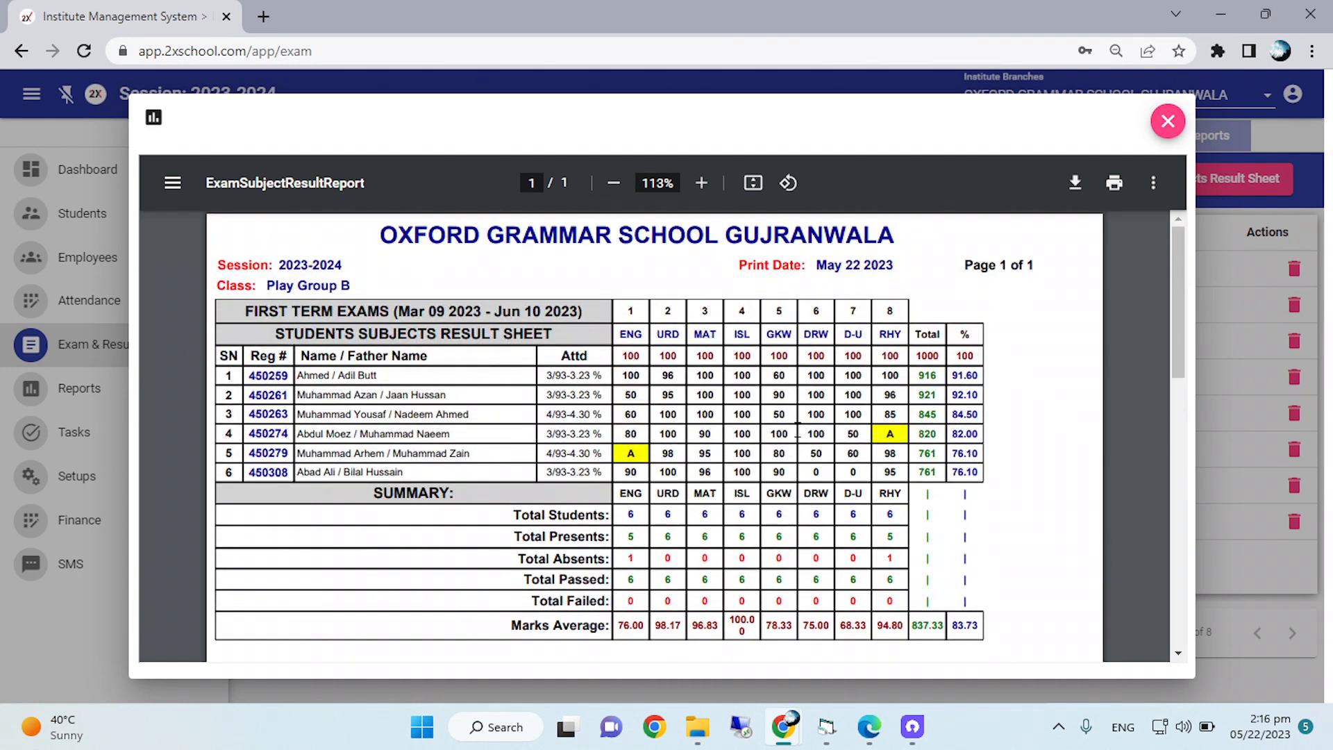
scroll(789, 435, down, 2)
scroll(789, 435, up, 2)
click(1168, 121)
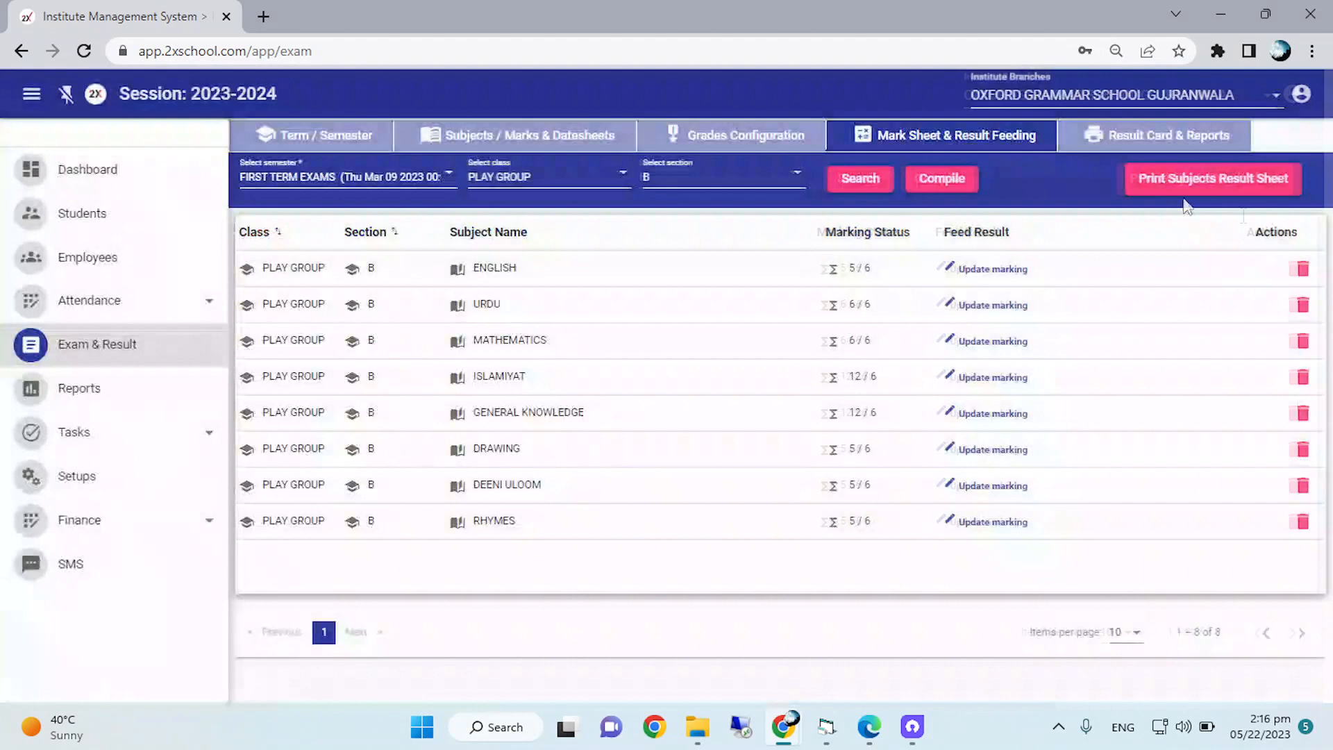
Open the Exam Result Cards report and set it to FIRST TERM EXAMS, class PLAY GROUP, section B.
click(1172, 142)
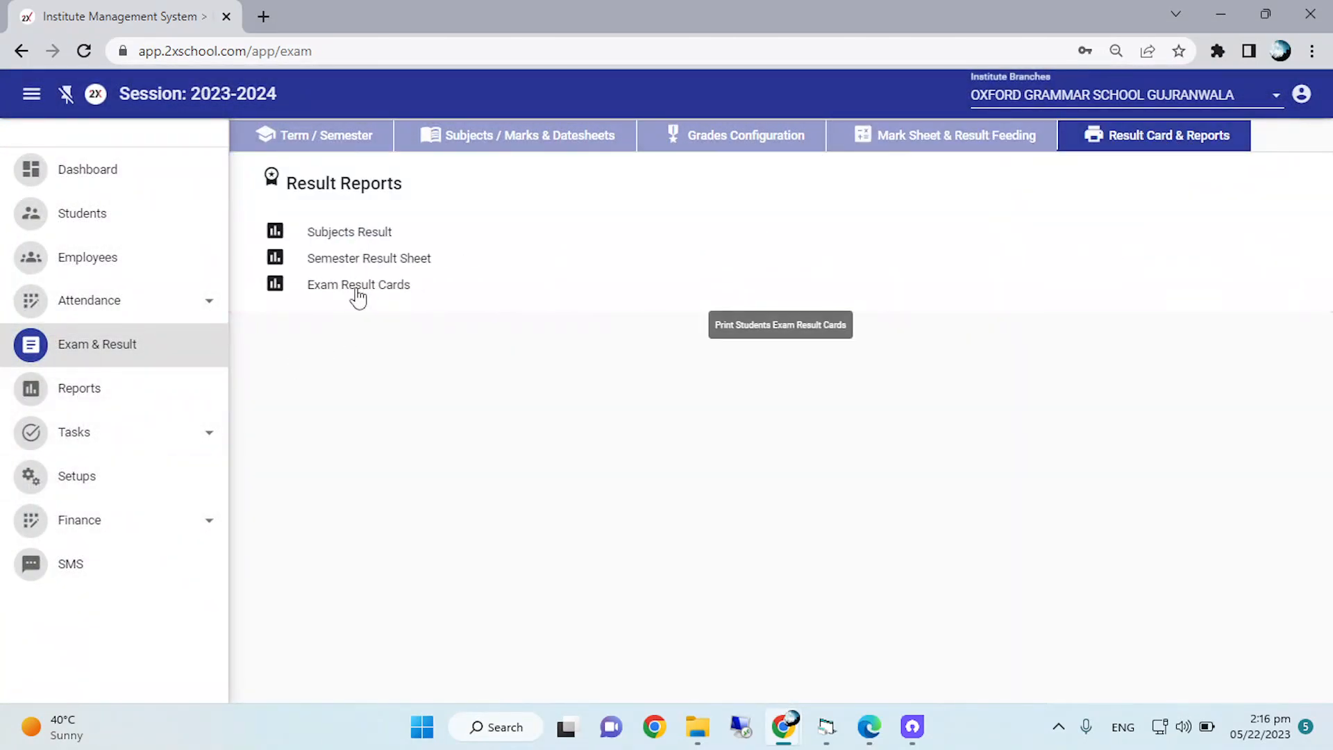
click(357, 295)
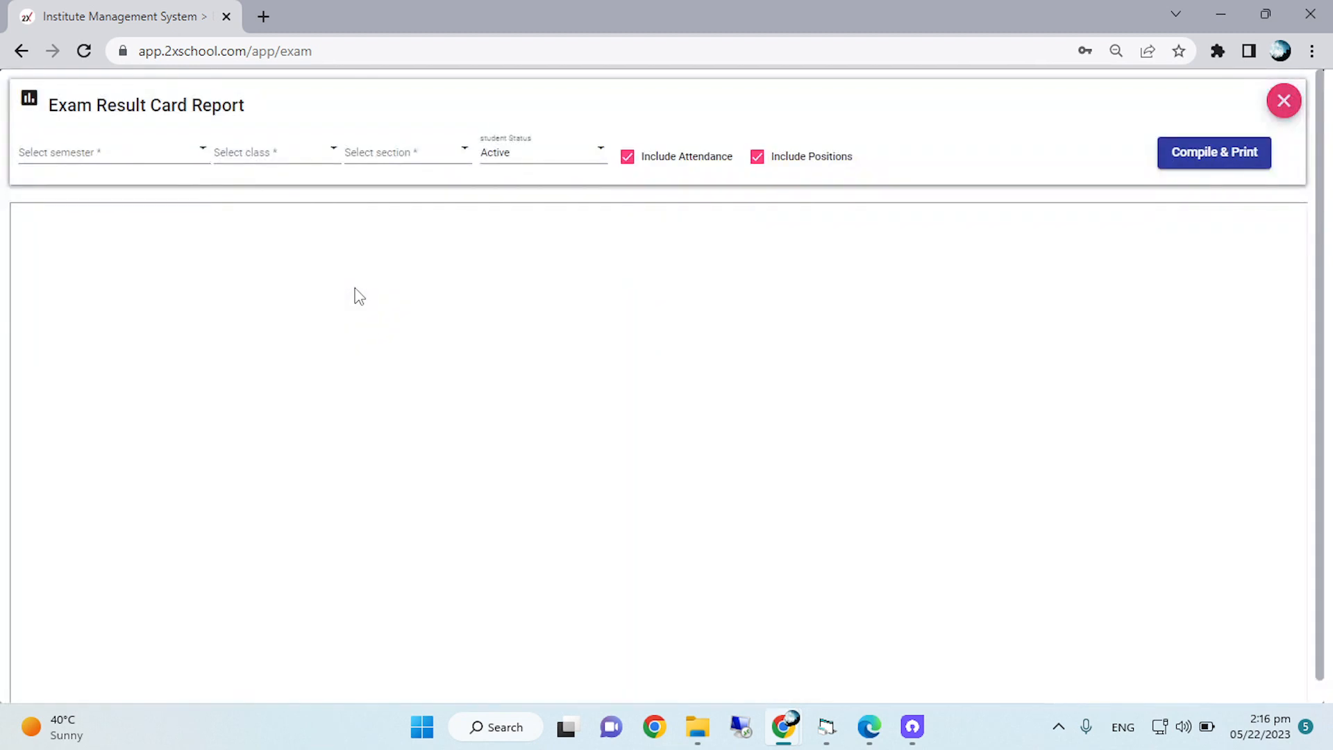
click(85, 160)
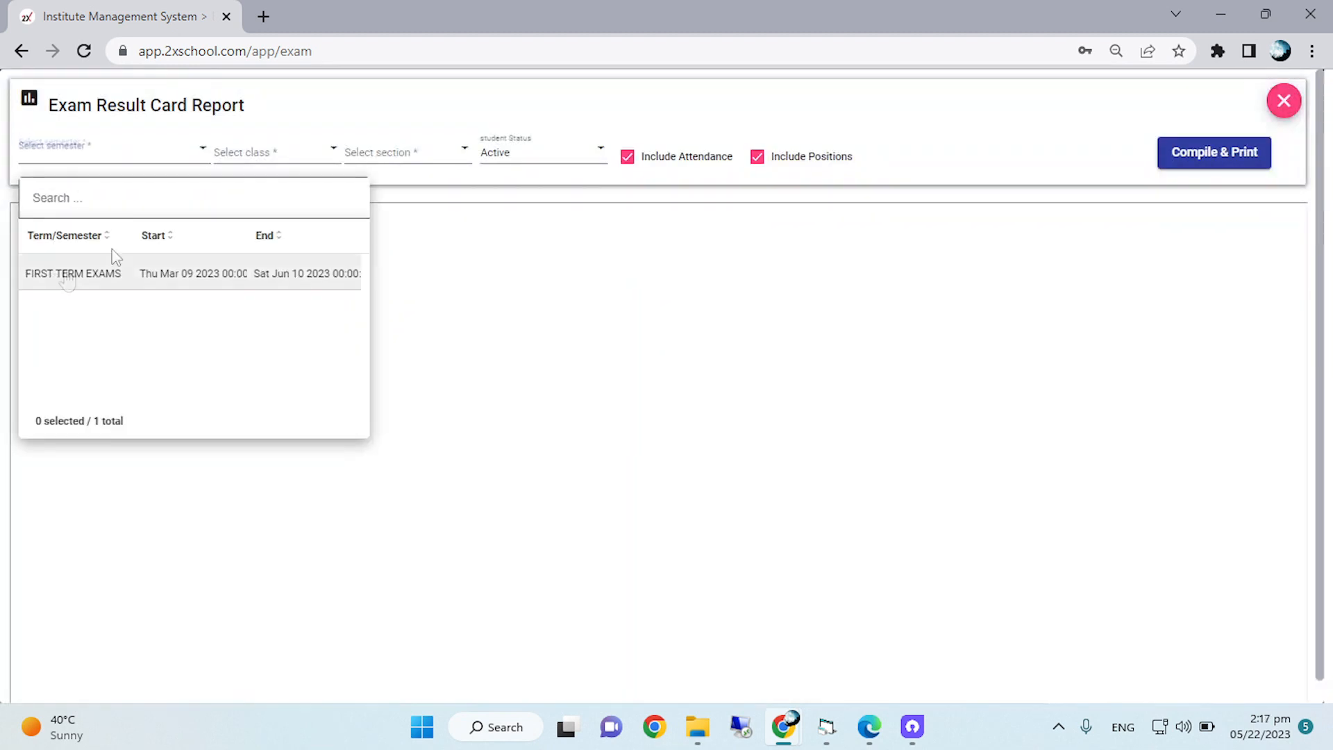
click(113, 268)
click(259, 155)
click(252, 271)
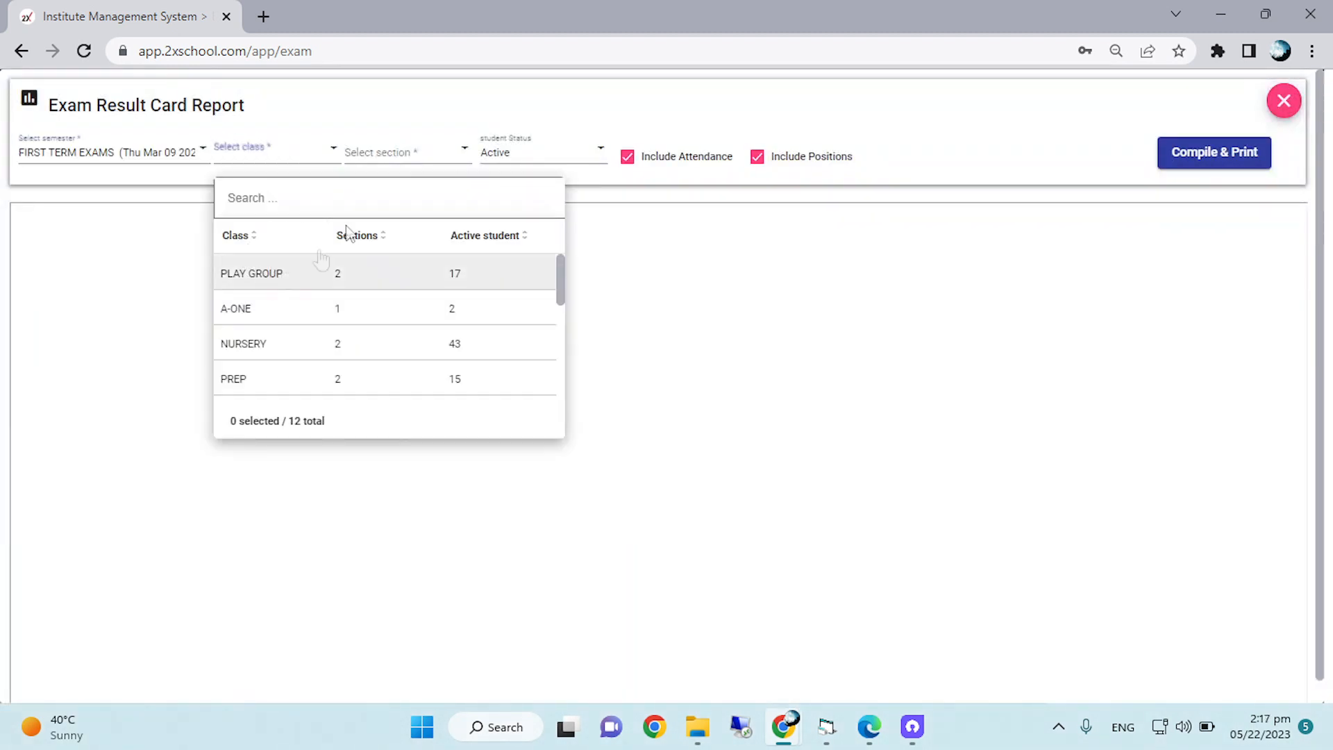
click(396, 154)
click(408, 313)
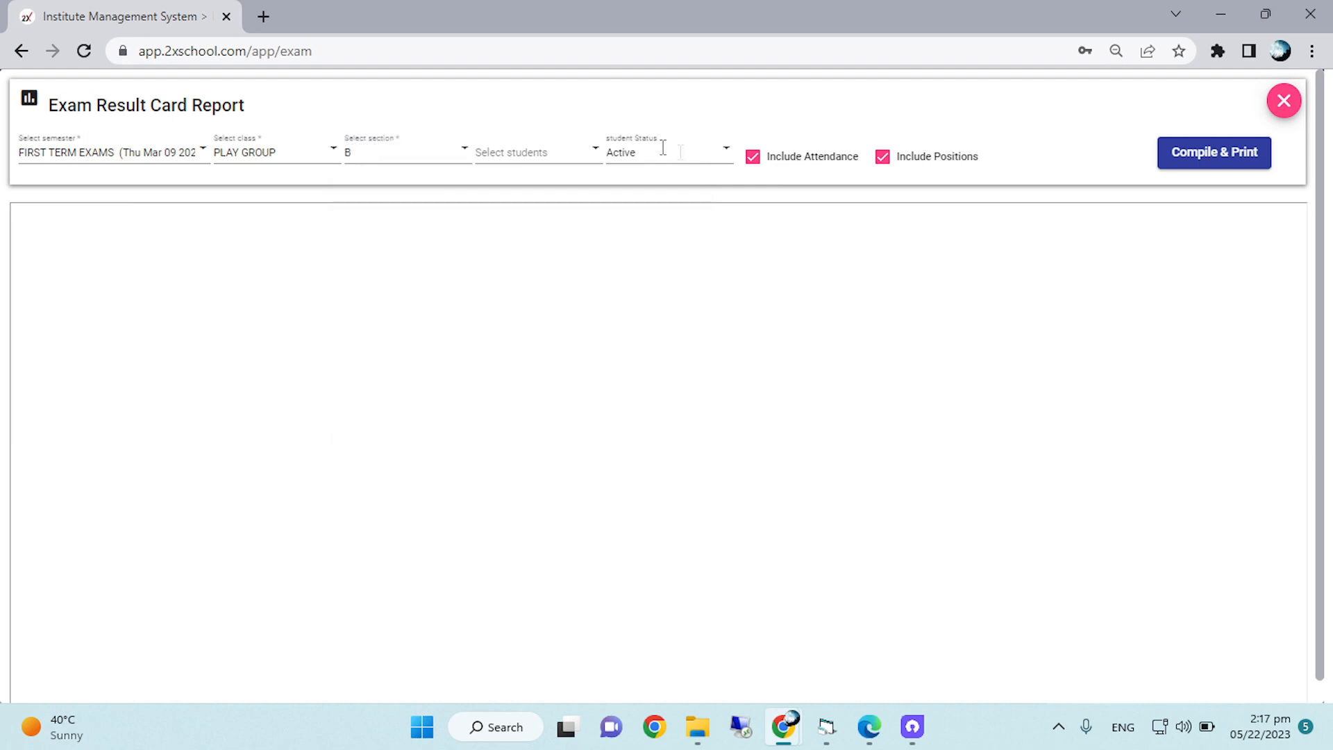
Include all students of the section and compile their exam result cards for printing.
click(535, 148)
click(491, 239)
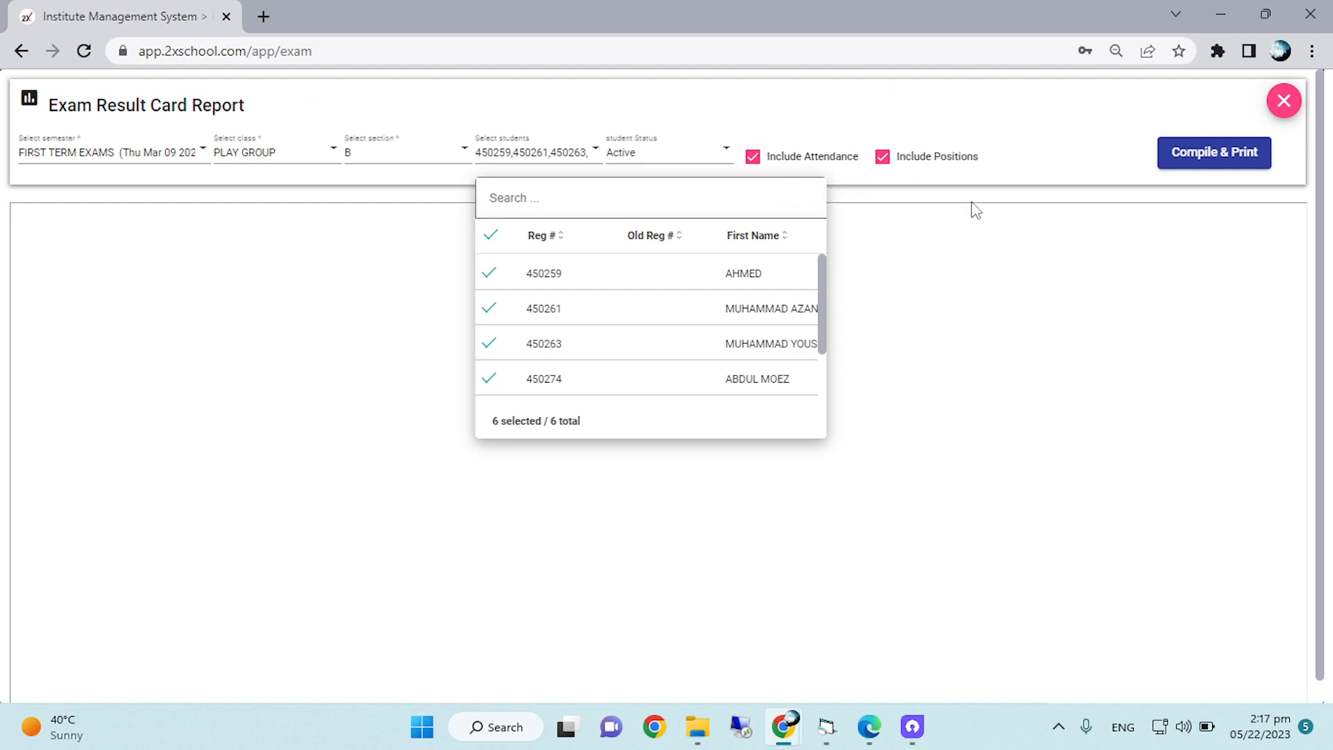
click(879, 194)
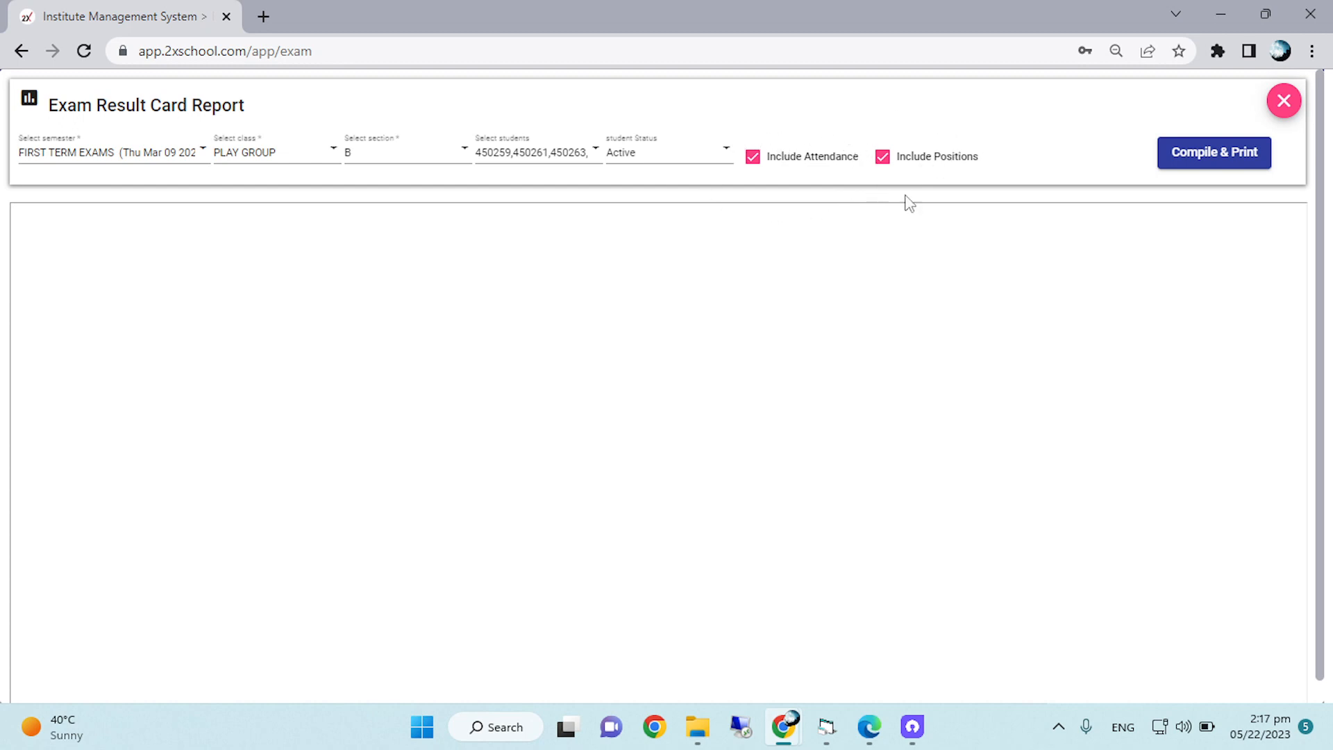
click(1220, 158)
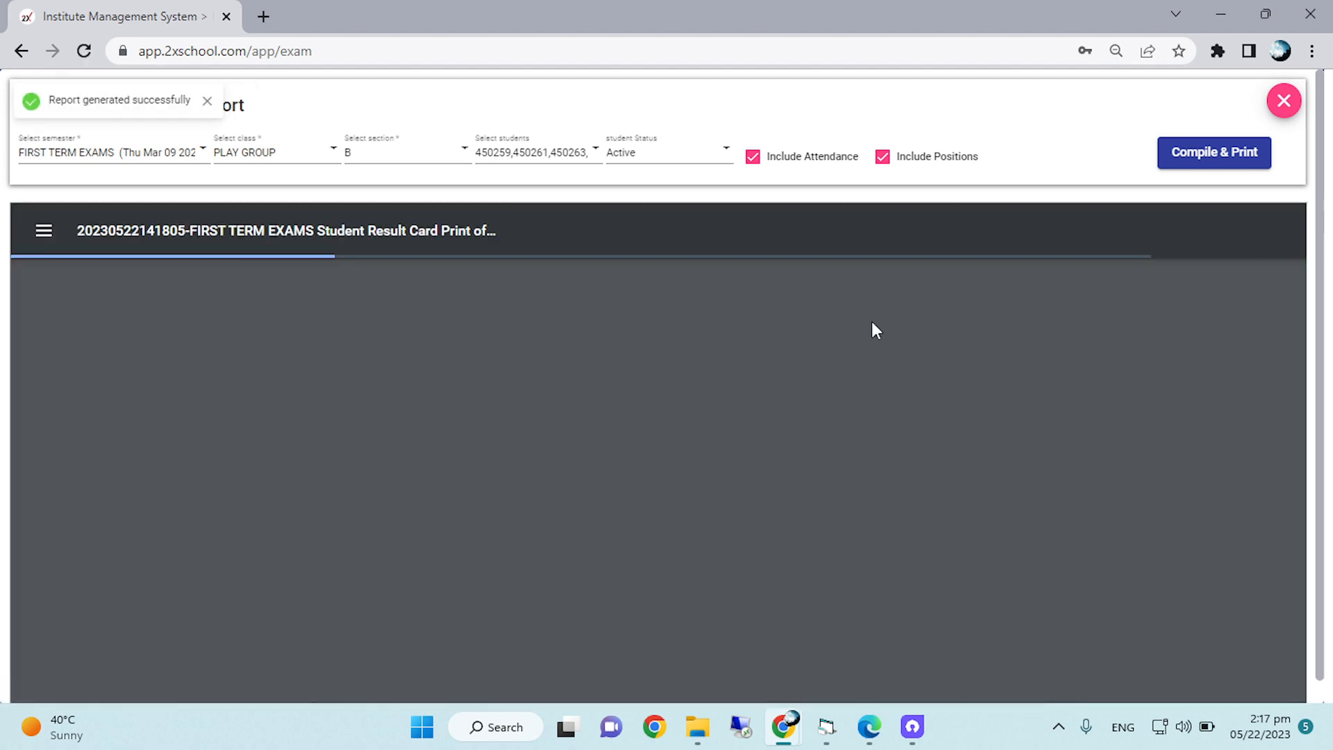
Examine the first exam result card's student details, subject marks, grades and result summary.
scroll(876, 330, down, 2)
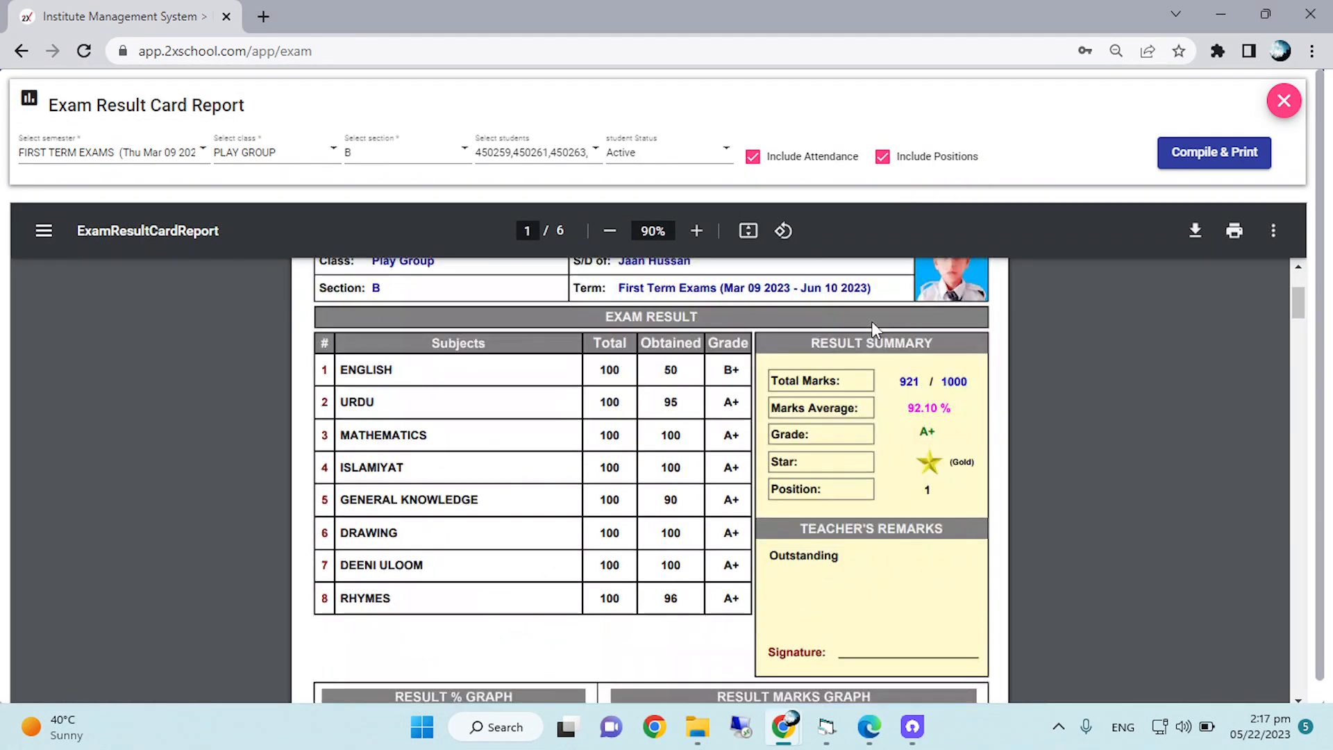
scroll(876, 330, up, 2)
scroll(876, 330, up, 2)
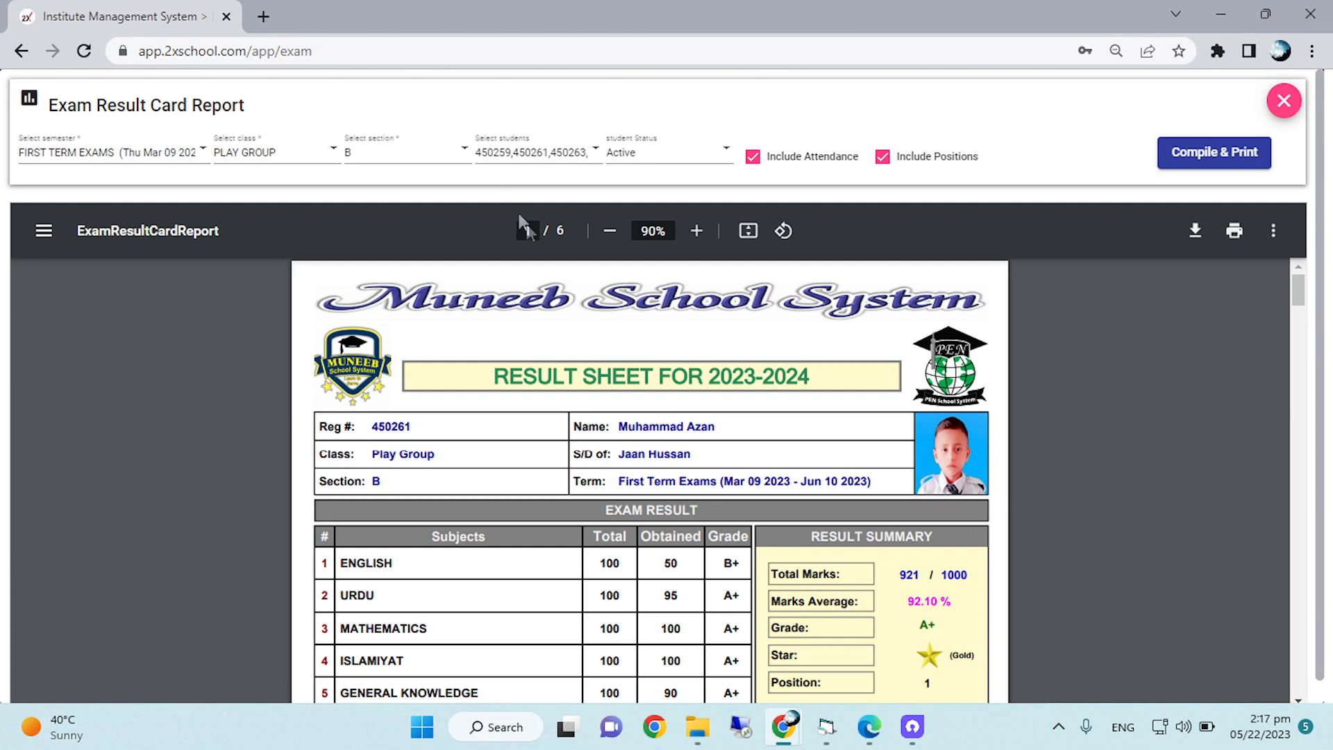
click(609, 232)
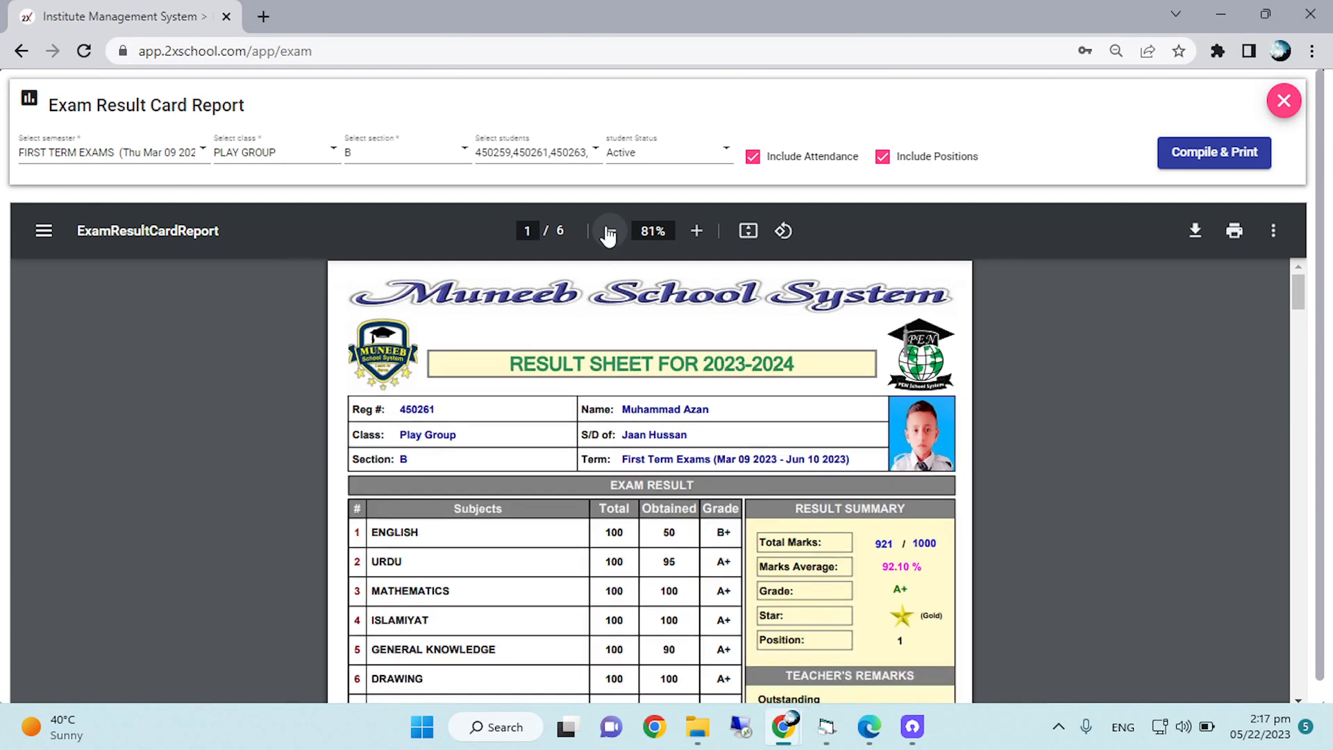
click(696, 230)
click(696, 231)
click(697, 231)
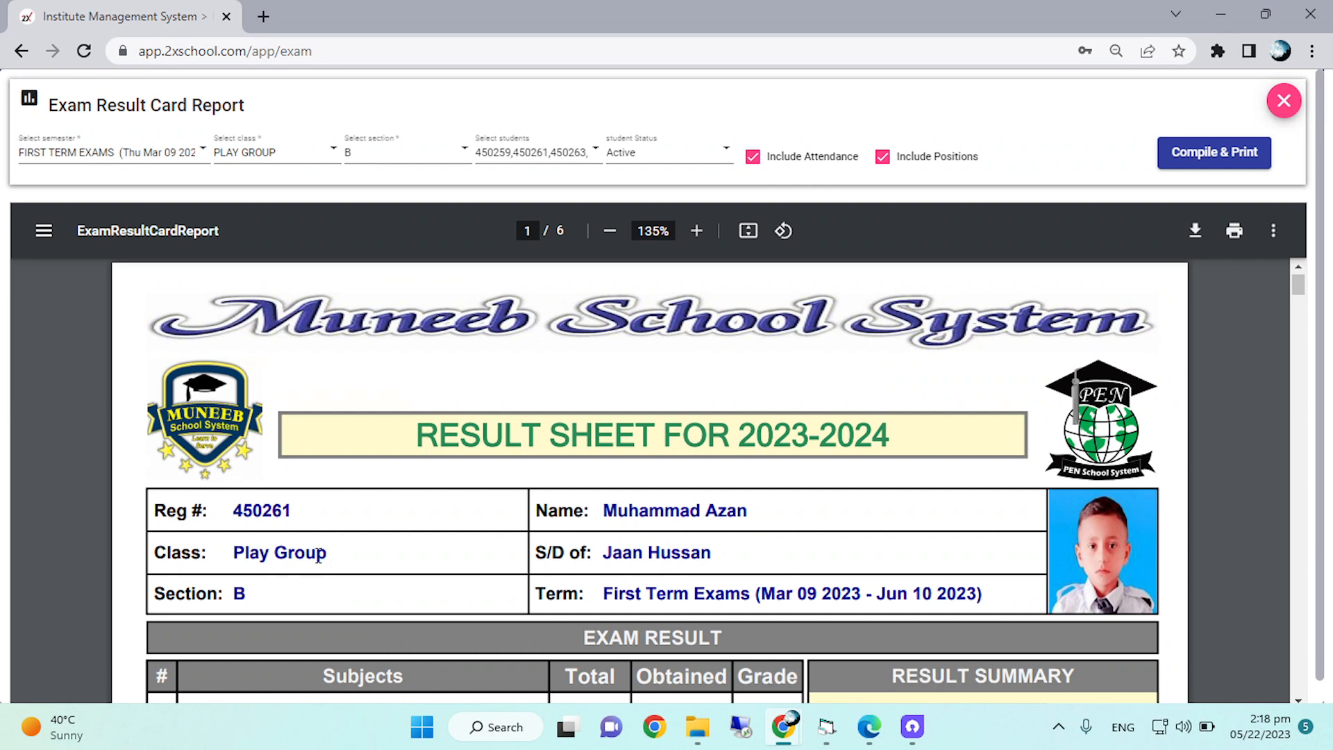
scroll(351, 551, down, 1)
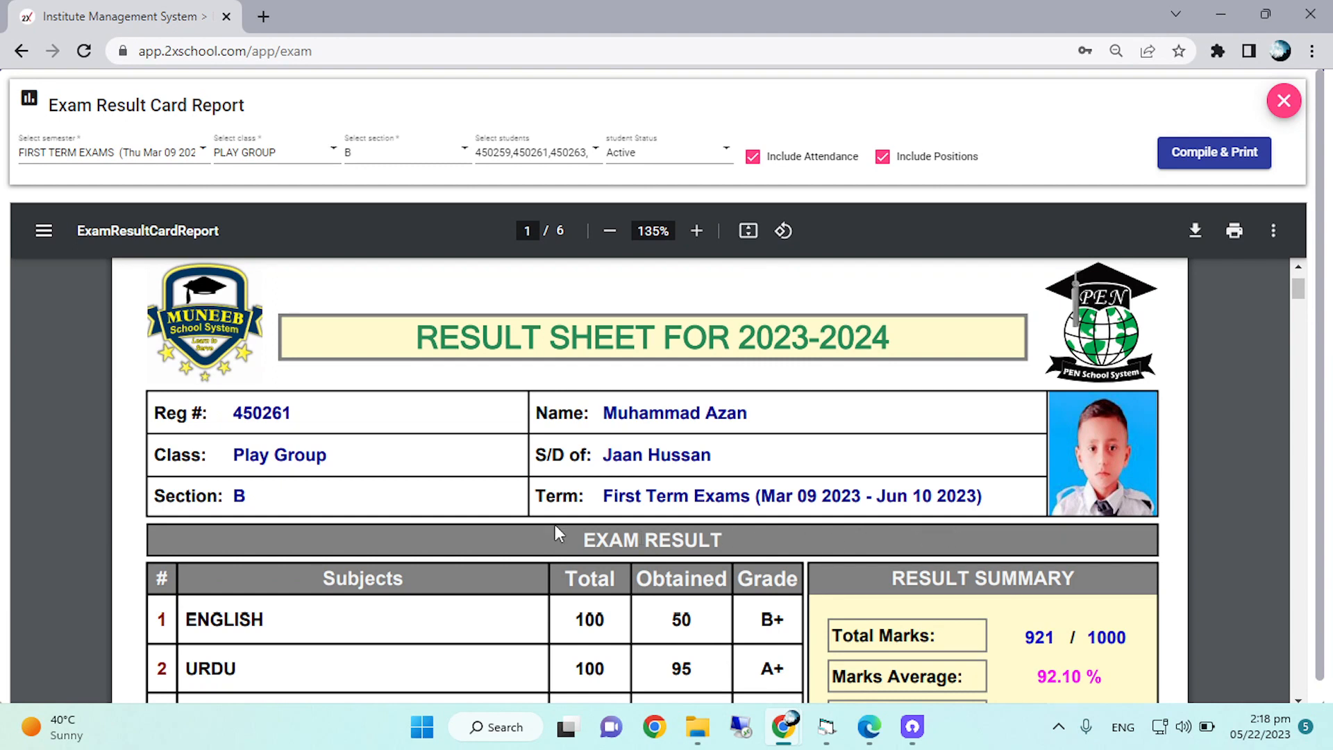
scroll(660, 430, down, 2)
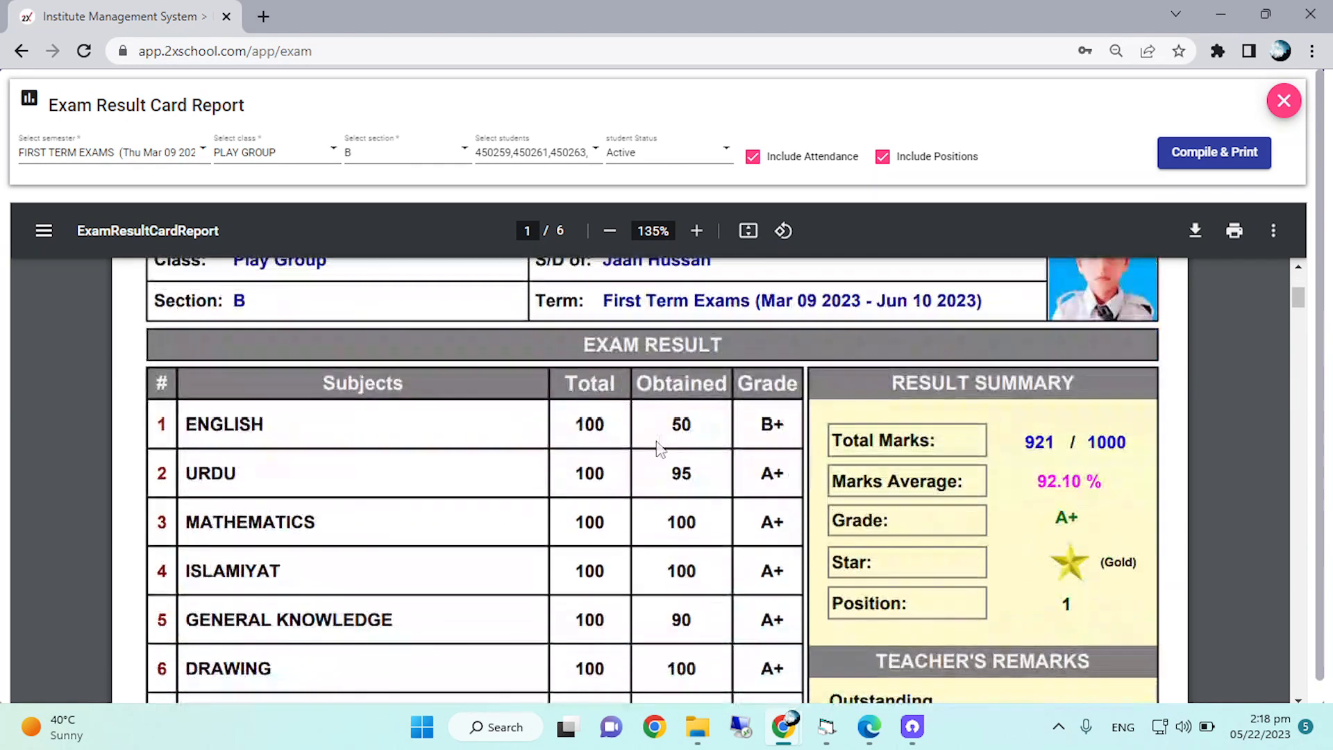
scroll(437, 447, down, 2)
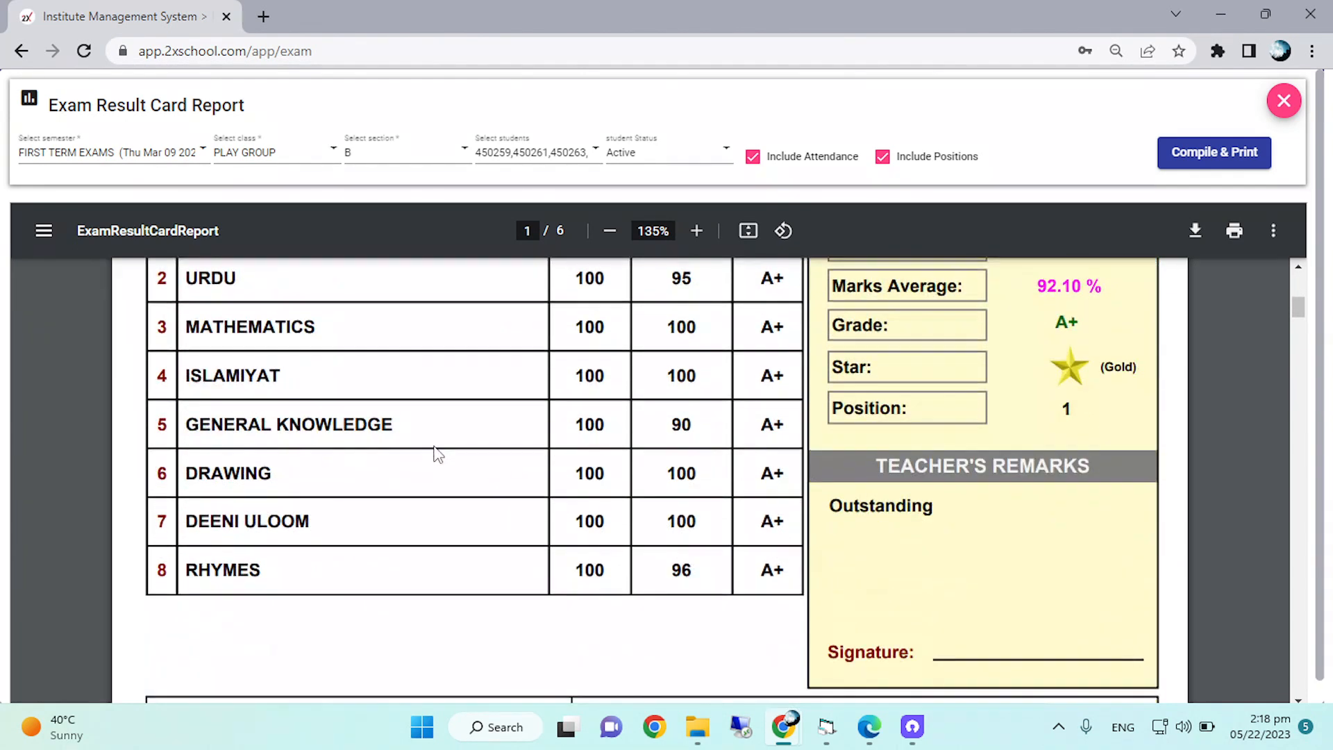
scroll(1187, 423, up, 1)
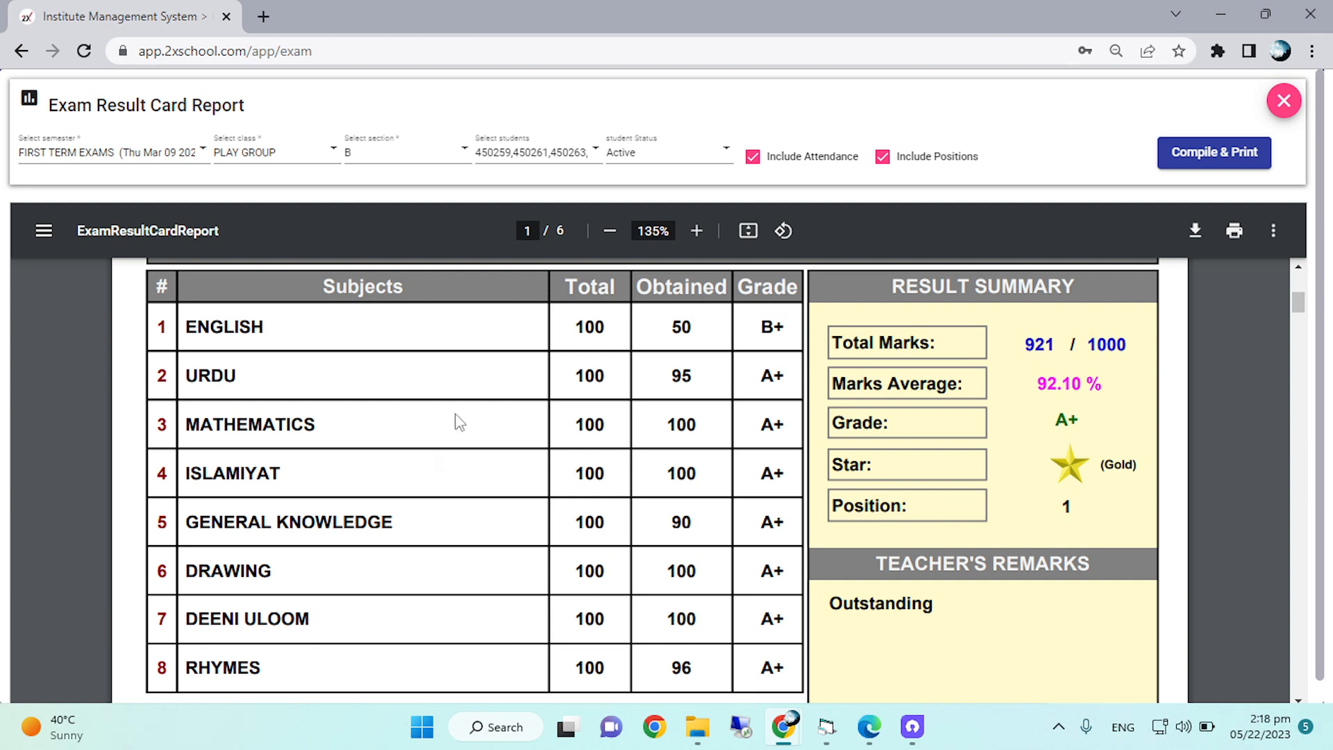
scroll(1009, 383, up, 1)
Review the teacher's remarks, the result percentage graph and the result marks graph on the first student's card.
scroll(1007, 418, down, 1)
scroll(1032, 510, down, 5)
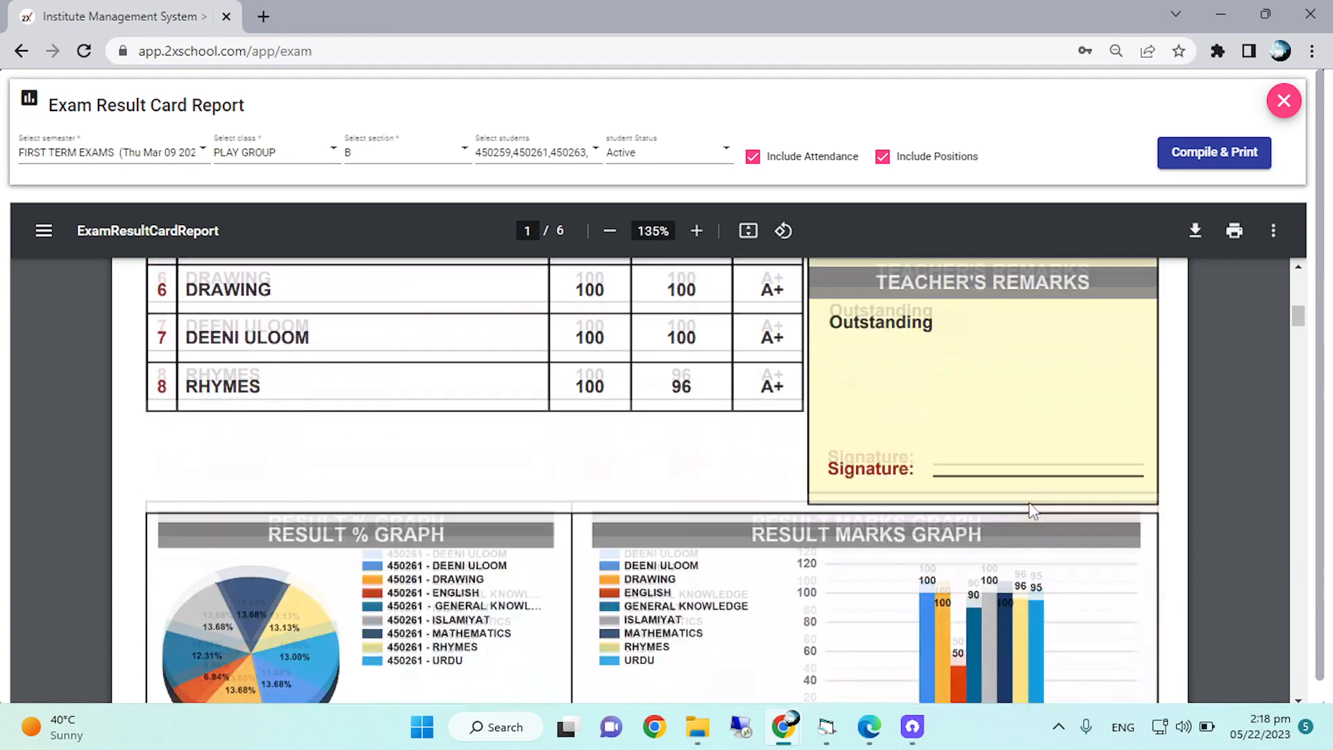
scroll(1032, 510, down, 3)
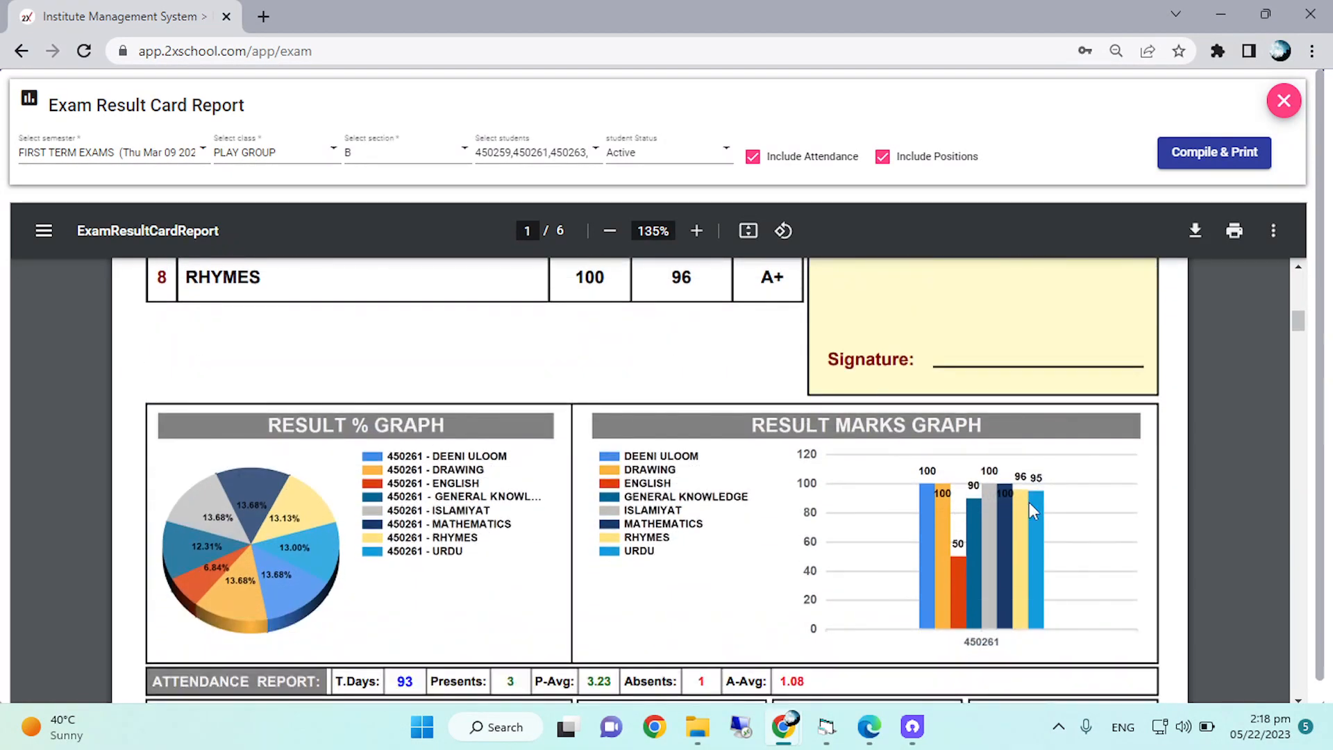
scroll(1032, 510, up, 3)
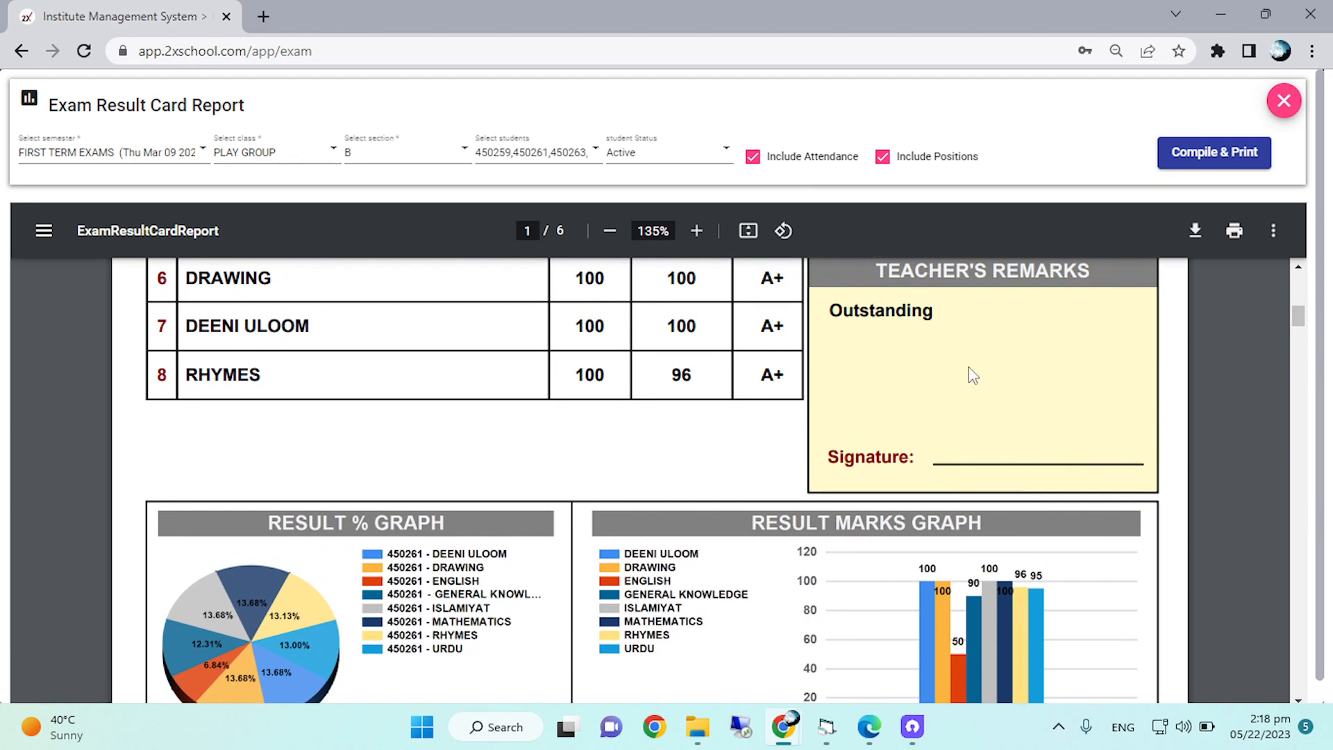
scroll(972, 378, up, 2)
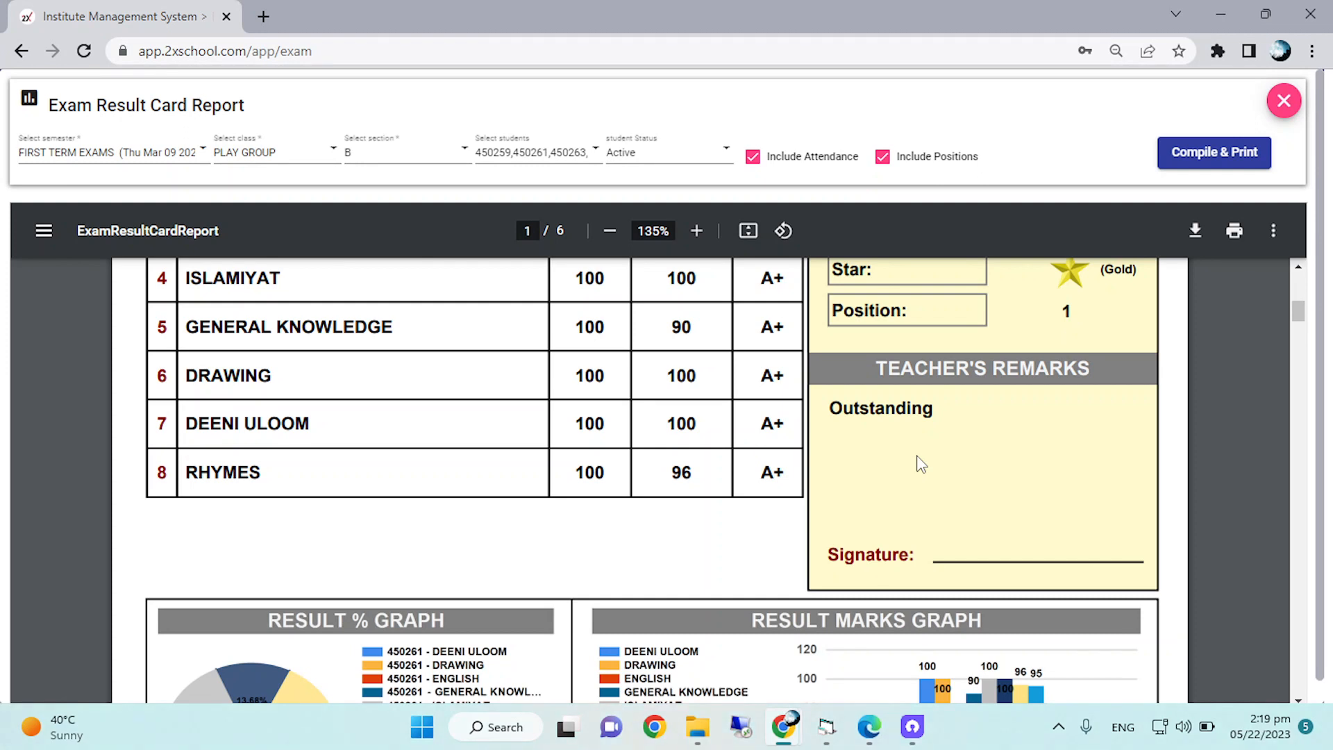
scroll(1082, 556, down, 4)
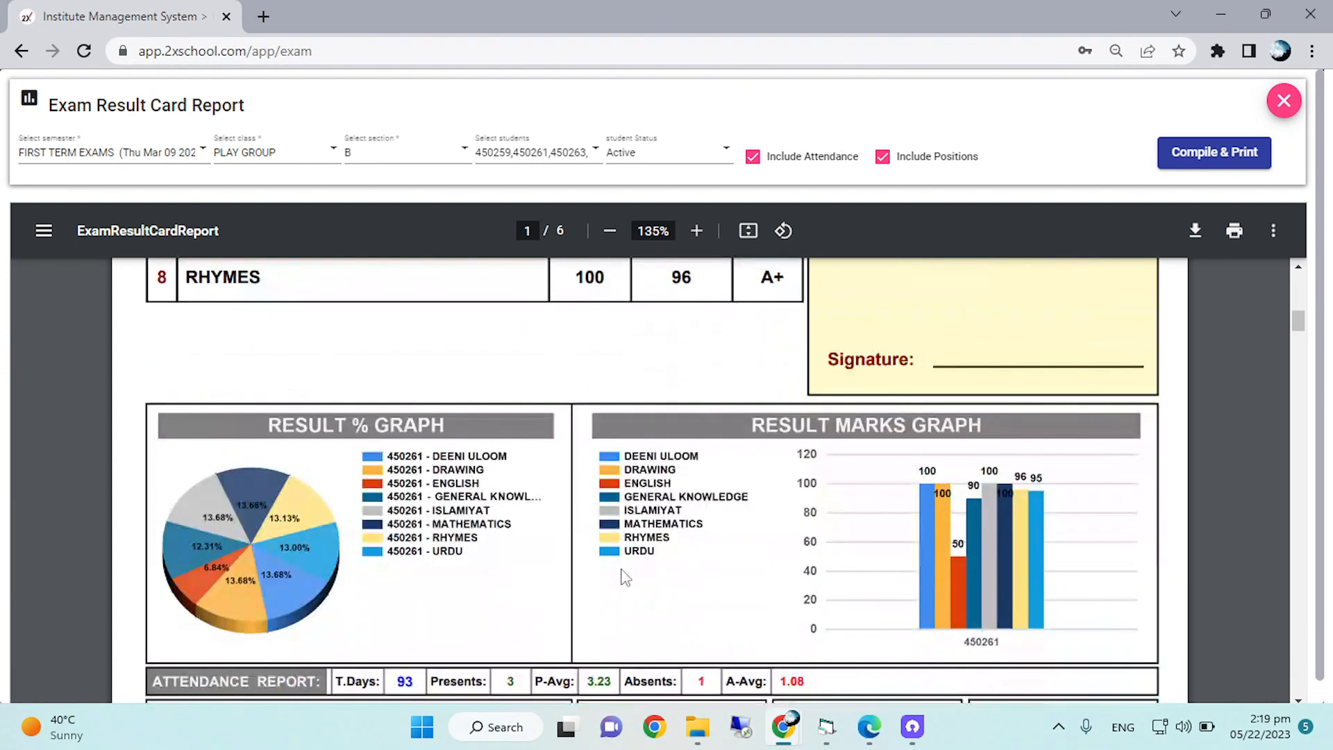
scroll(1099, 403, up, 1)
scroll(1044, 627, down, 1)
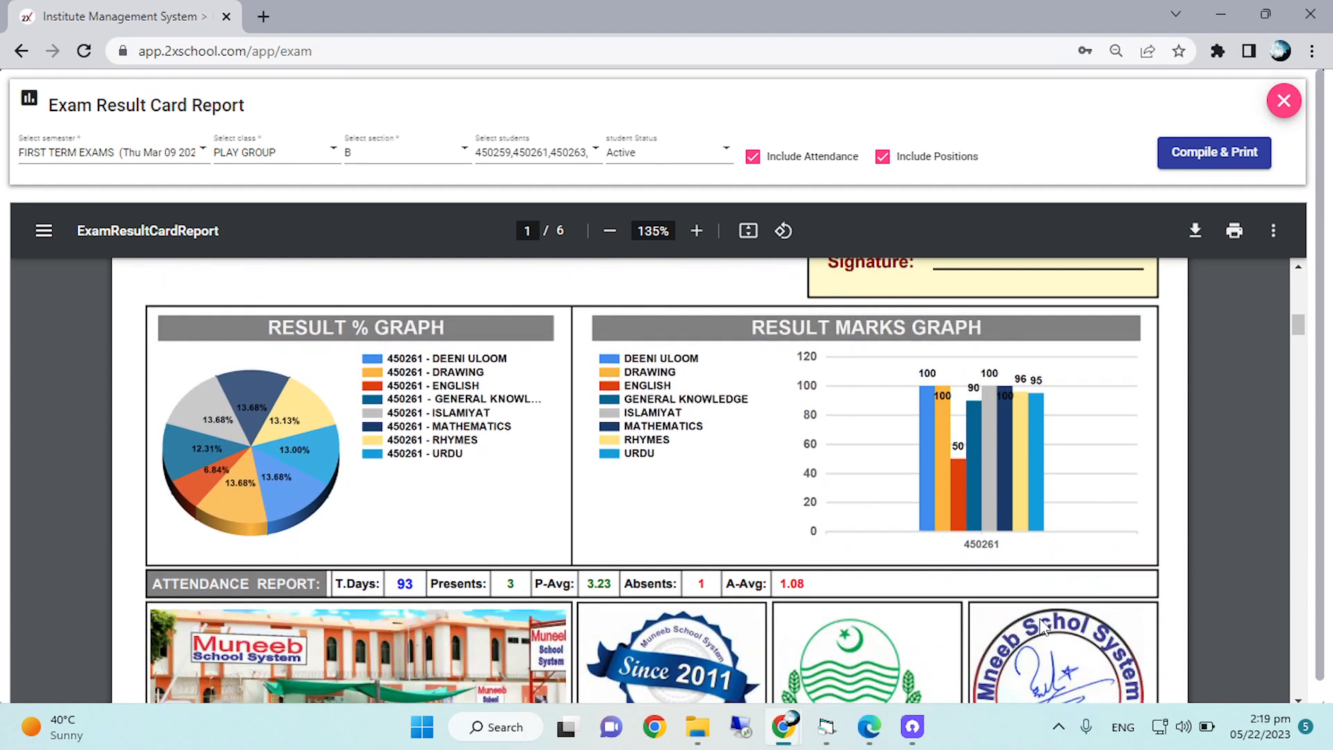
scroll(1043, 627, up, 2)
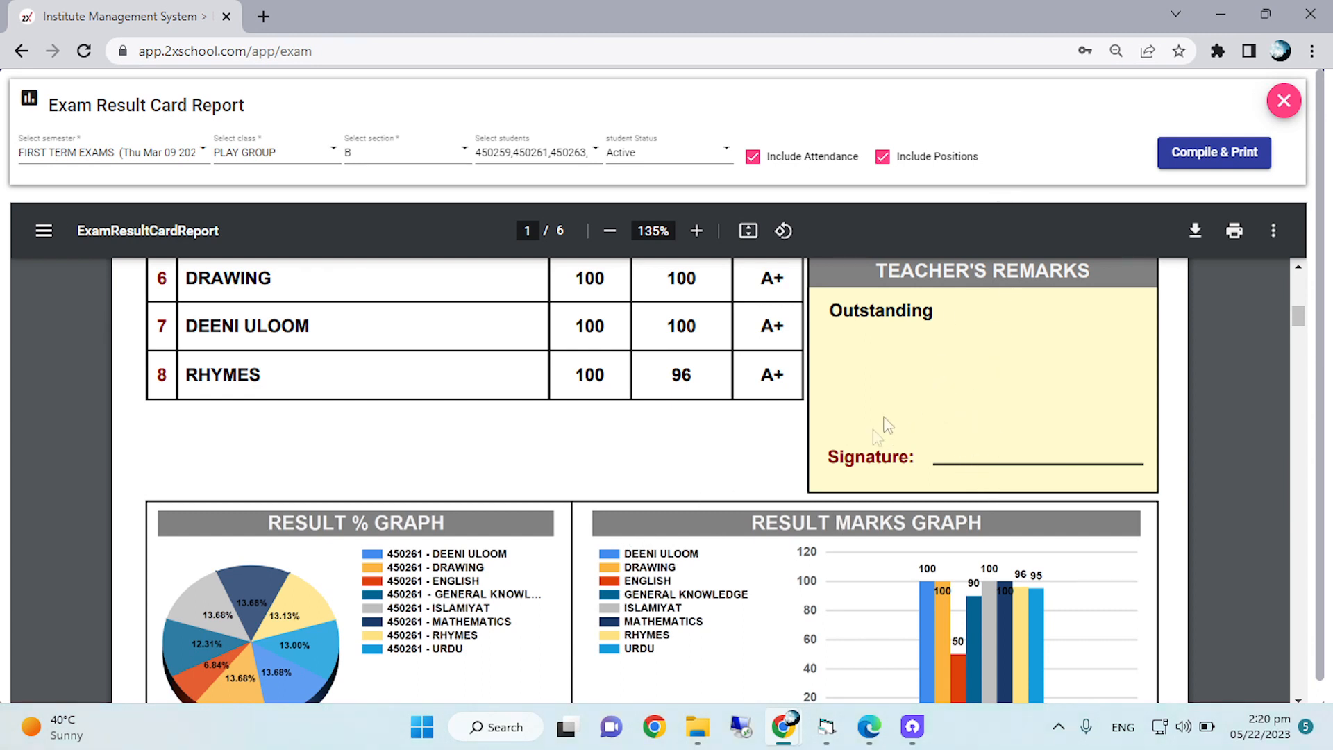
scroll(624, 485, down, 1)
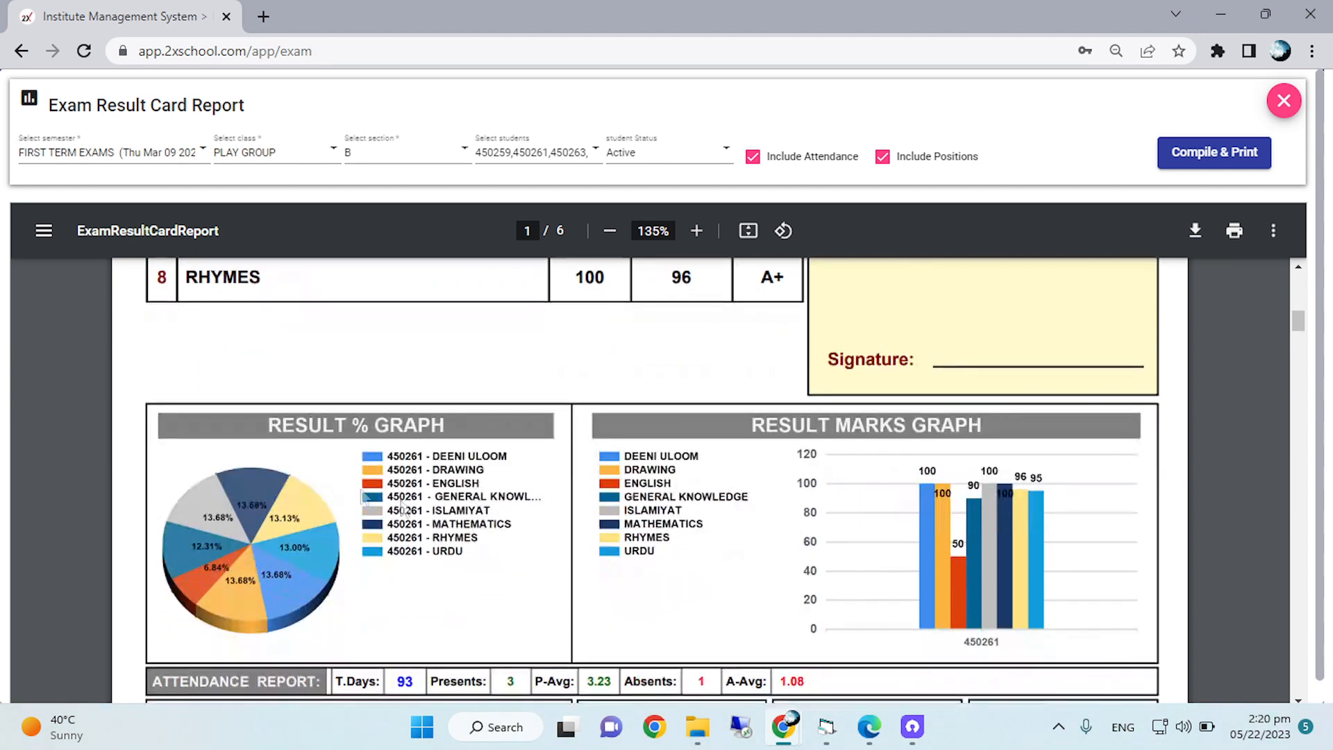
scroll(383, 529, down, 1)
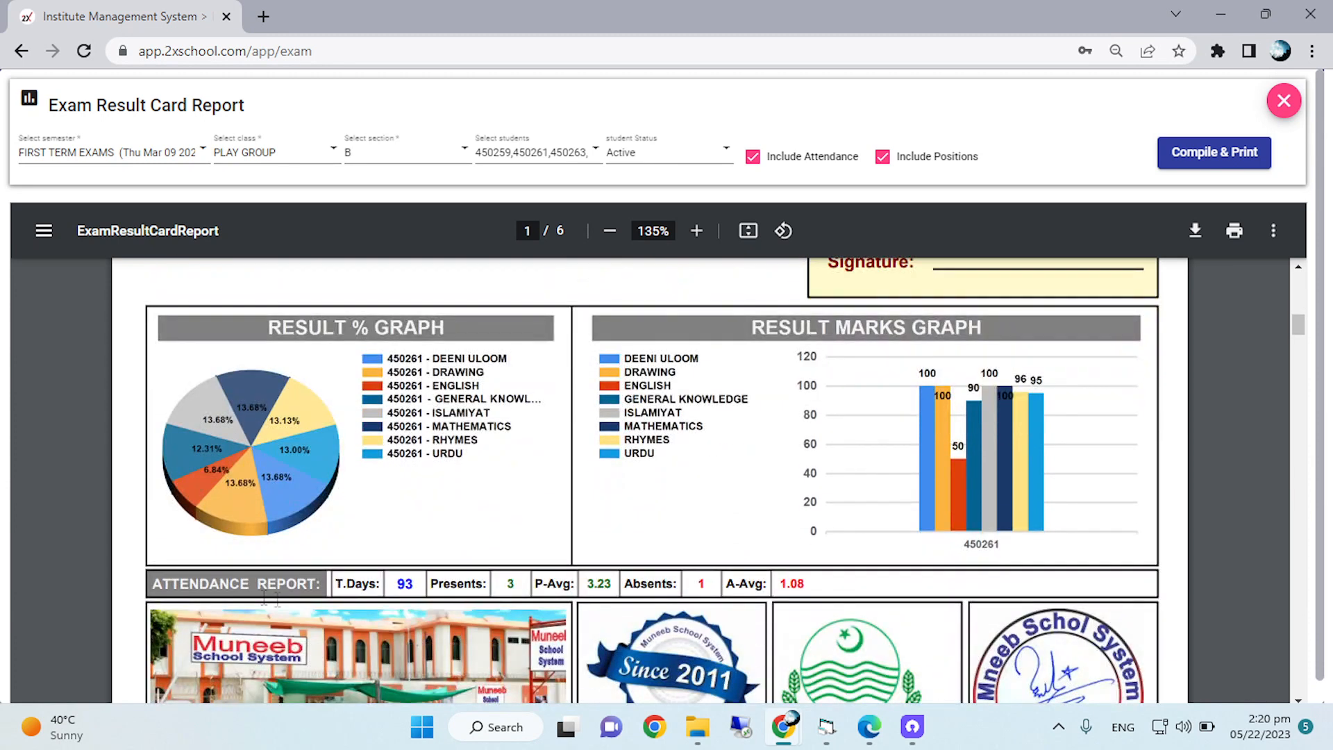
Inspect the first card's attendance report and the school picture, emblems and principal's stamp beneath it.
click(696, 230)
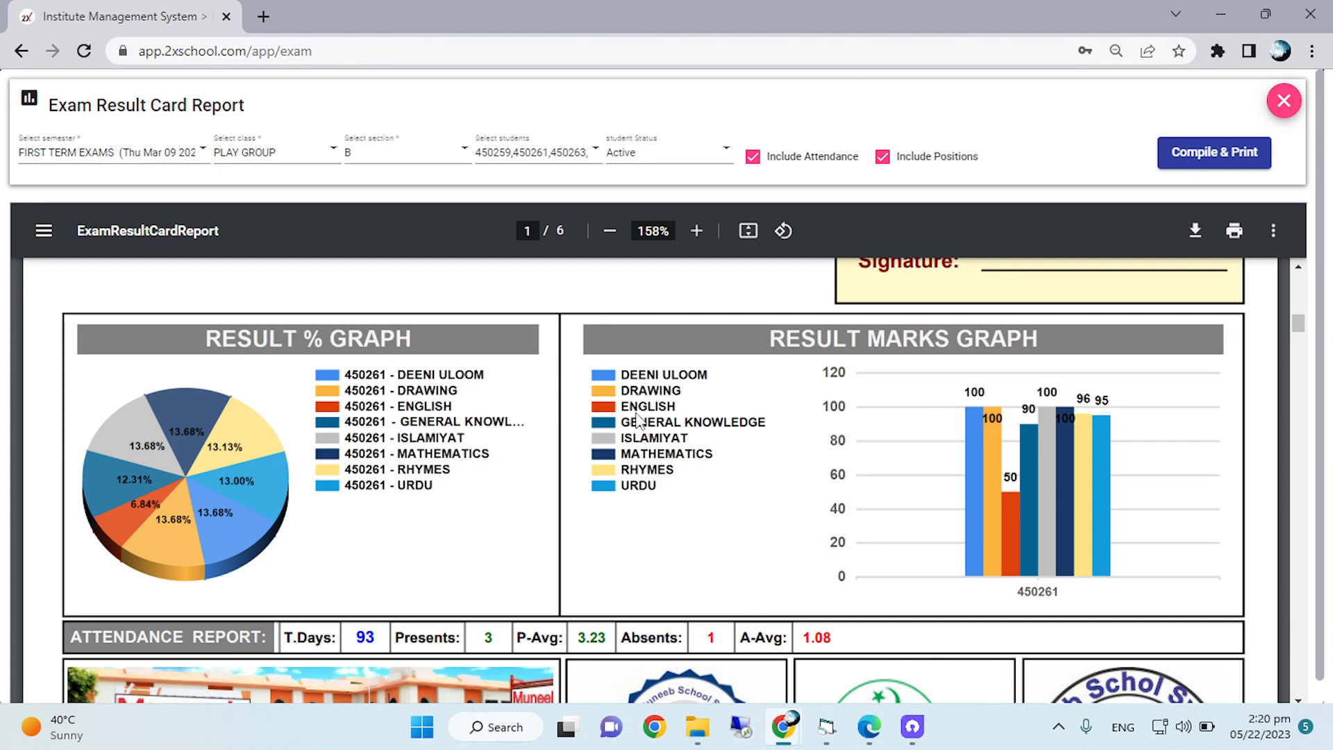
scroll(638, 417, down, 2)
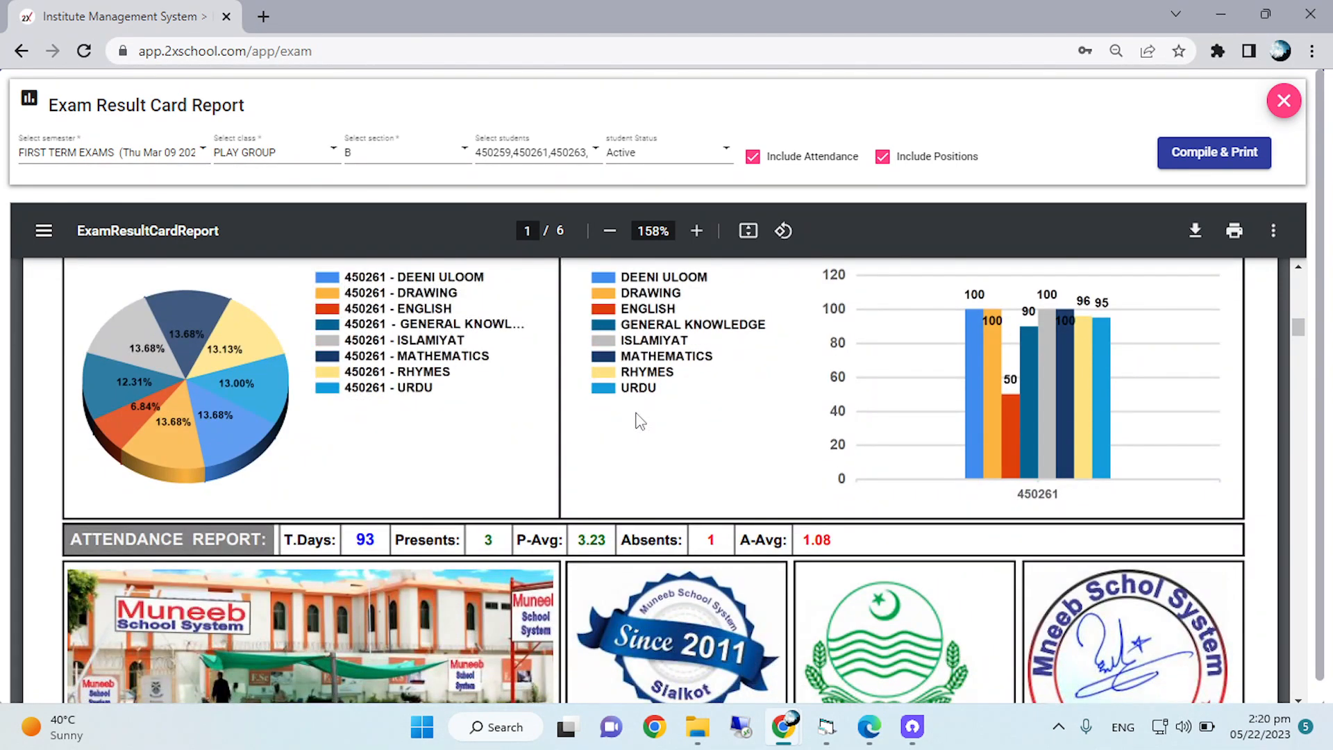
scroll(638, 420, down, 2)
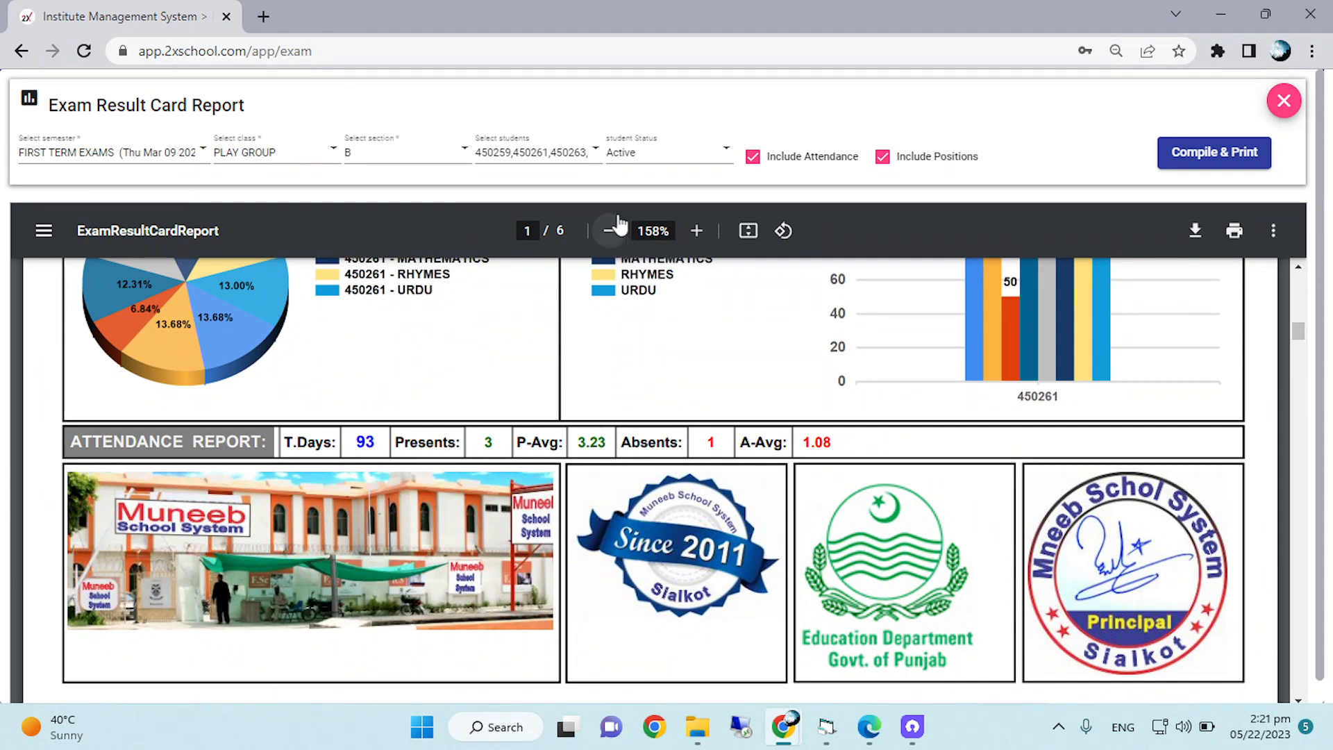
click(696, 231)
scroll(654, 598, down, 2)
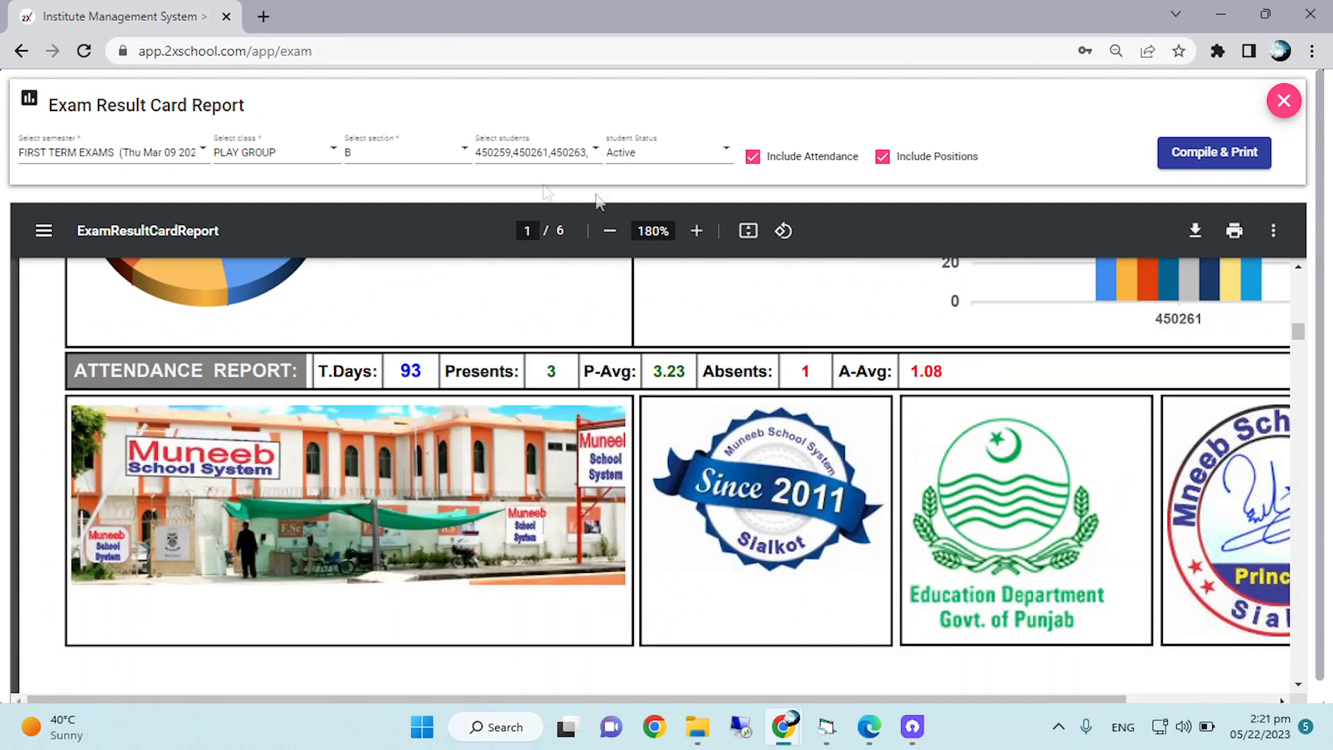
click(610, 231)
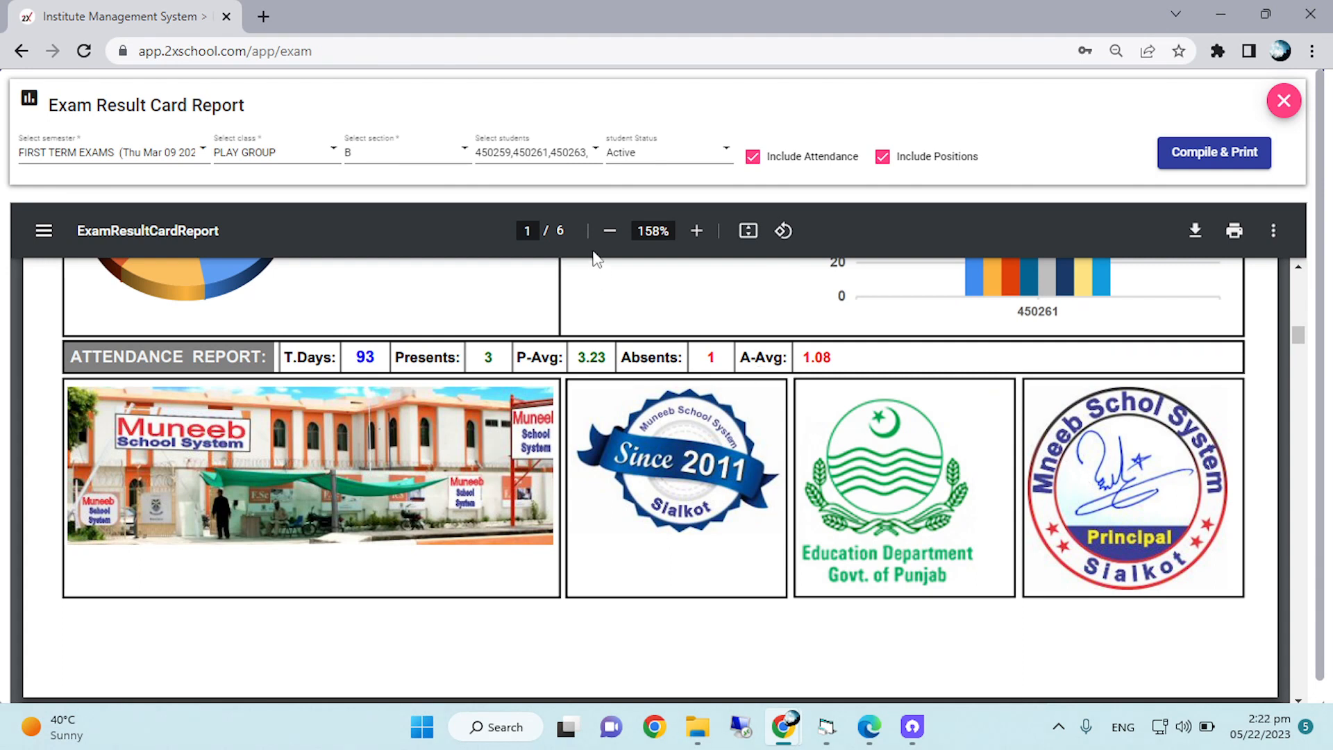
Look through the remaining students' result cards up to the last page of the report.
click(609, 232)
scroll(690, 477, down, 10)
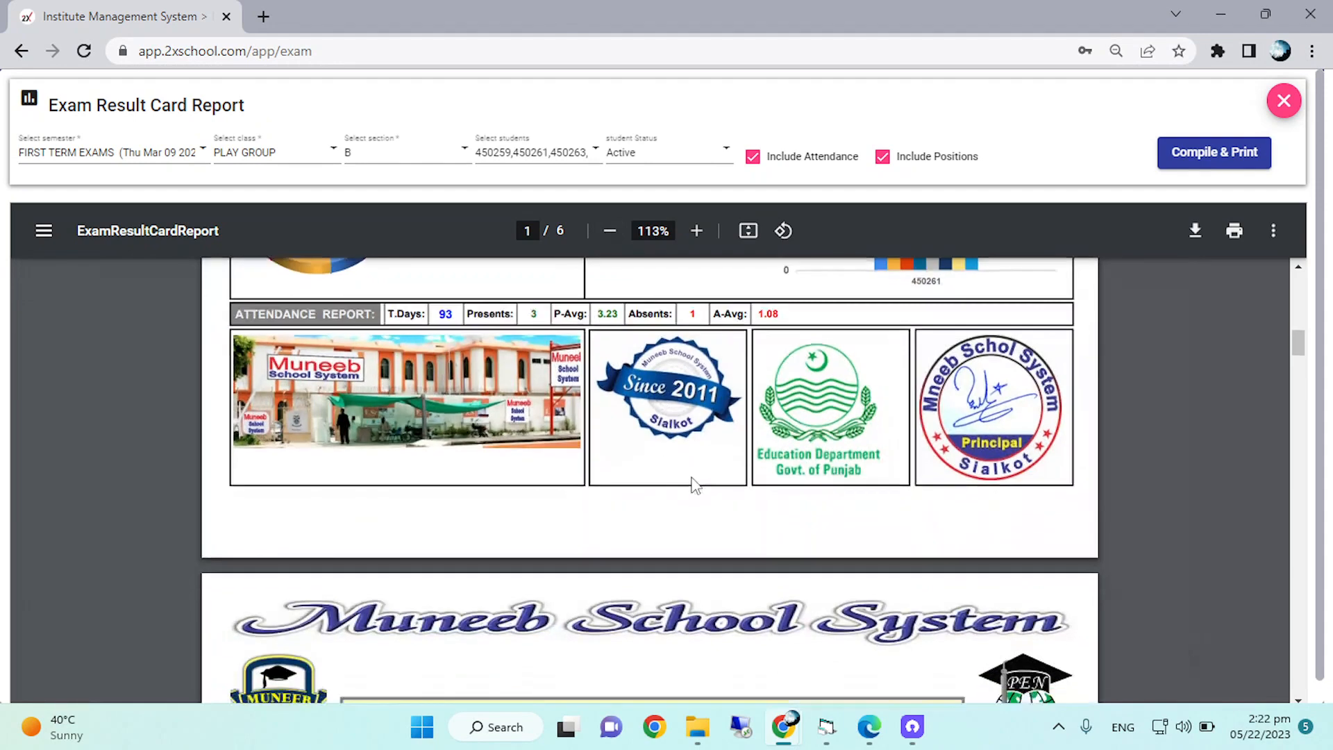
scroll(692, 484, down, 15)
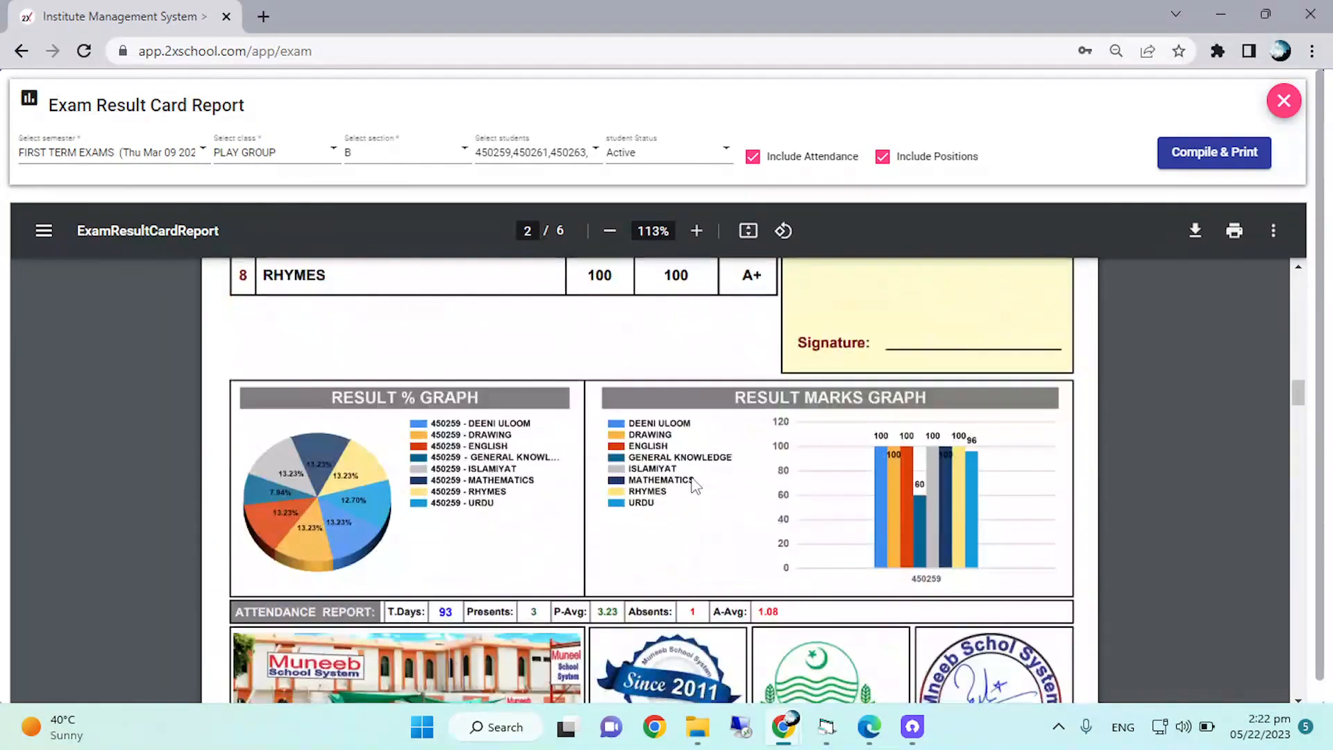
scroll(692, 484, down, 15)
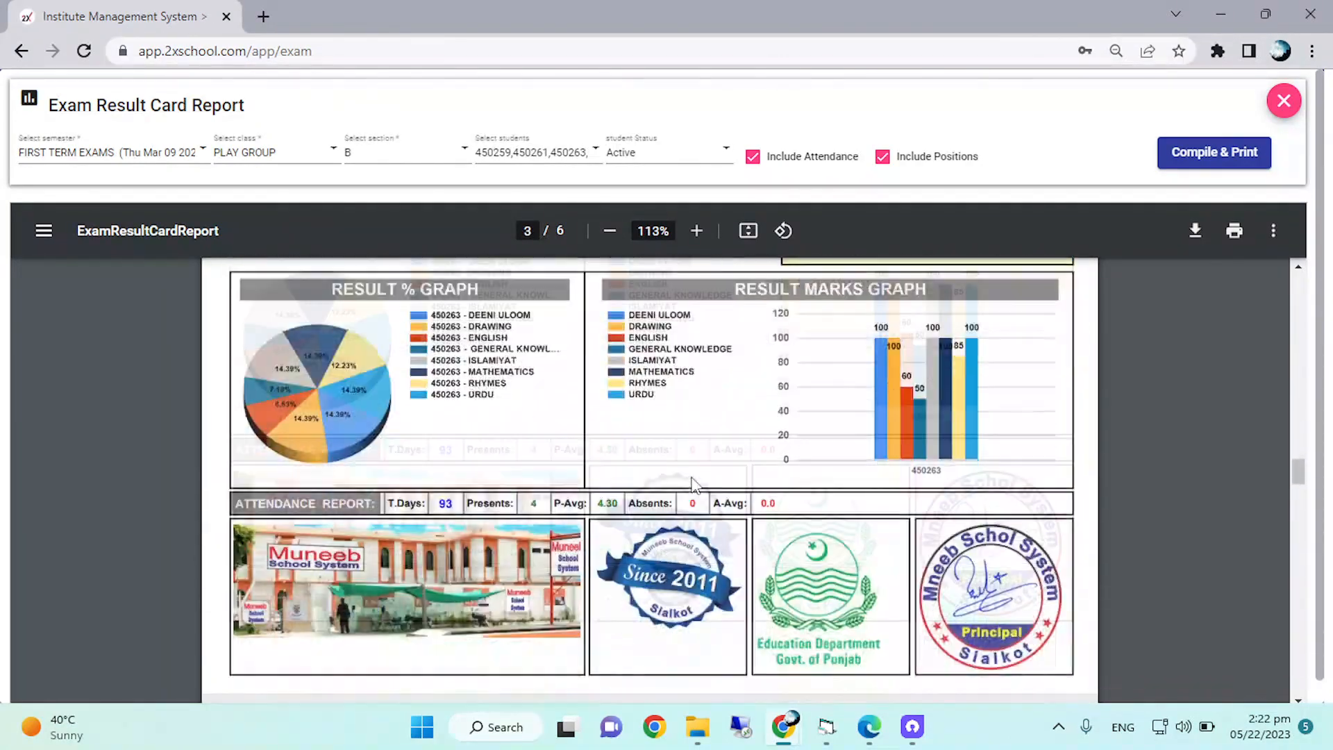
scroll(738, 484, down, 12)
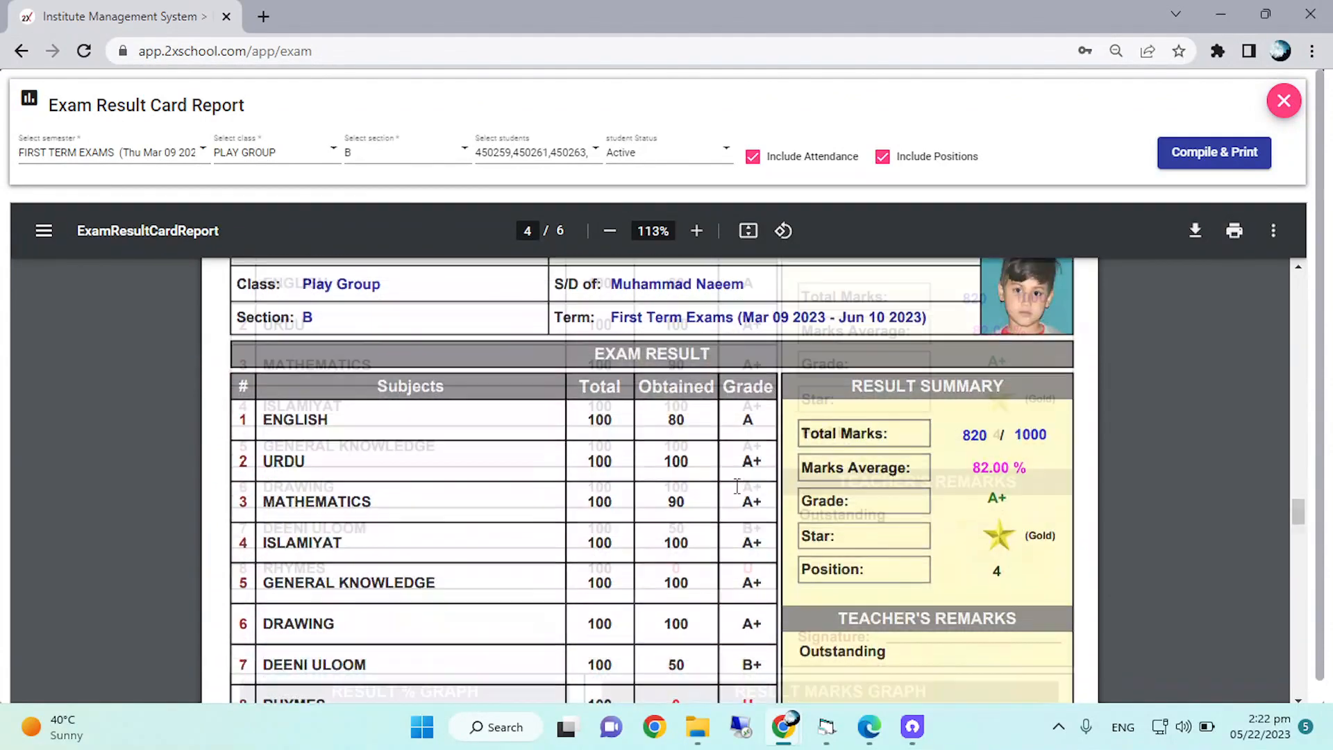
scroll(738, 484, down, 15)
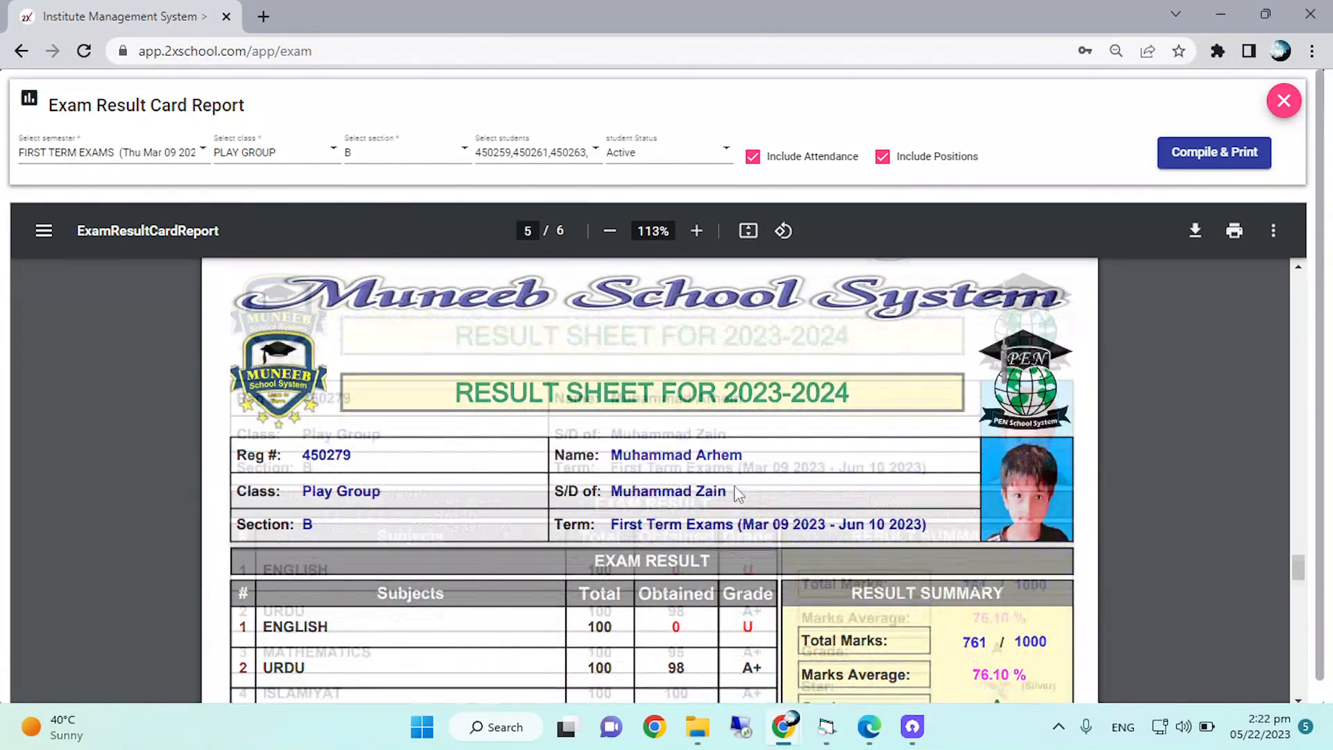
scroll(737, 493, down, 16)
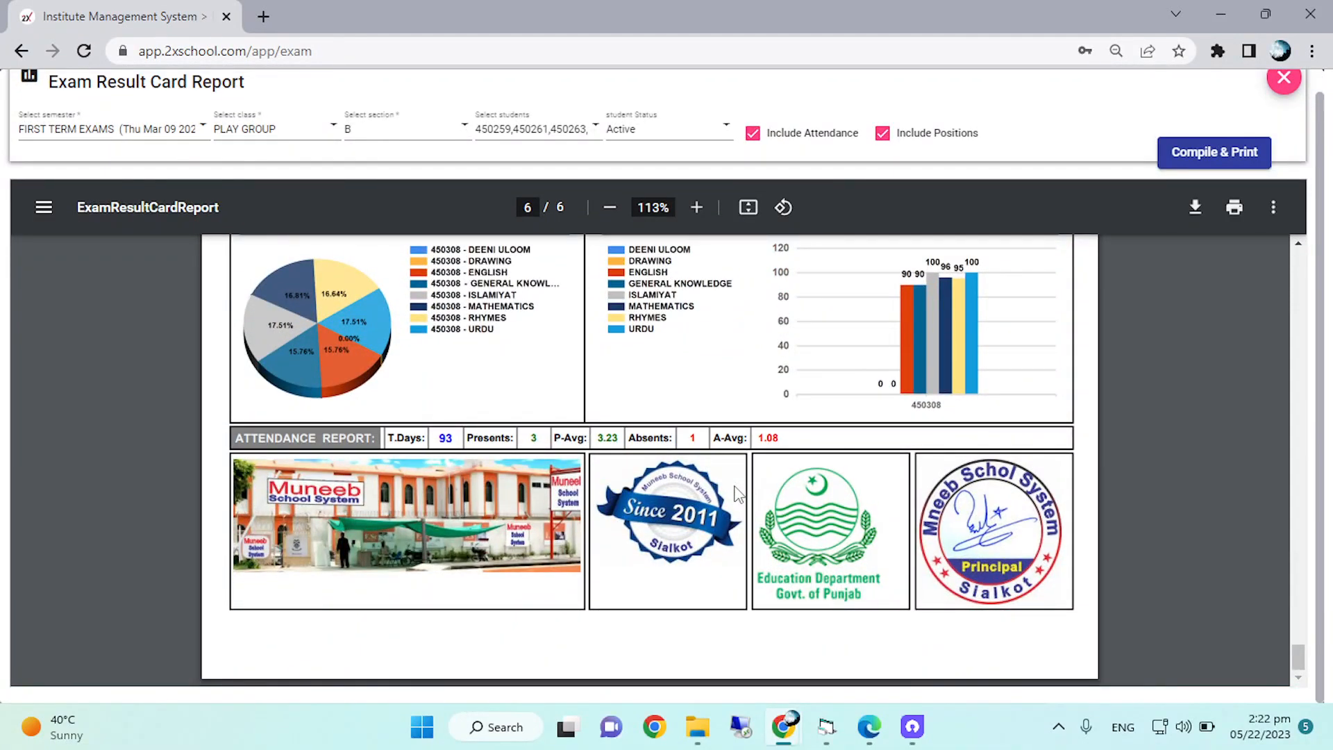
Go back through the result cards to the third student's card and check its student details and result summary.
scroll(737, 495, up, 15)
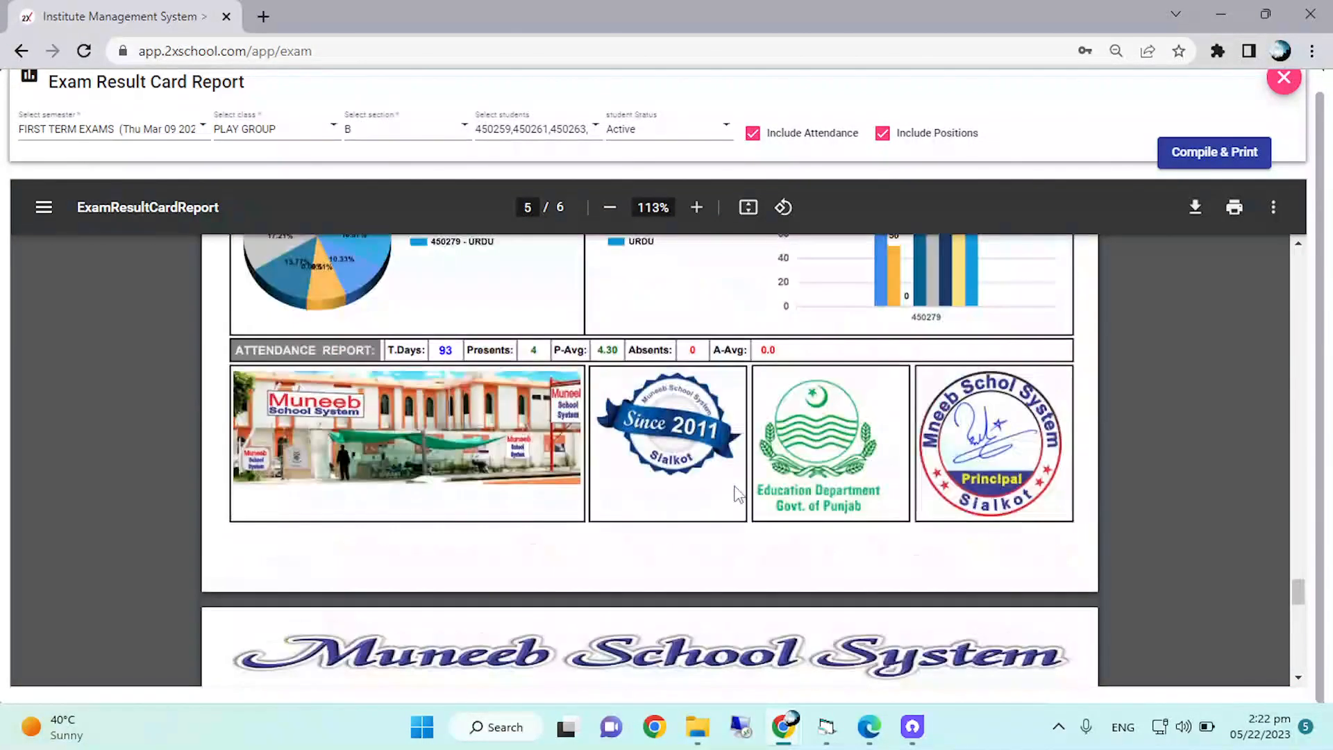
scroll(738, 495, up, 15)
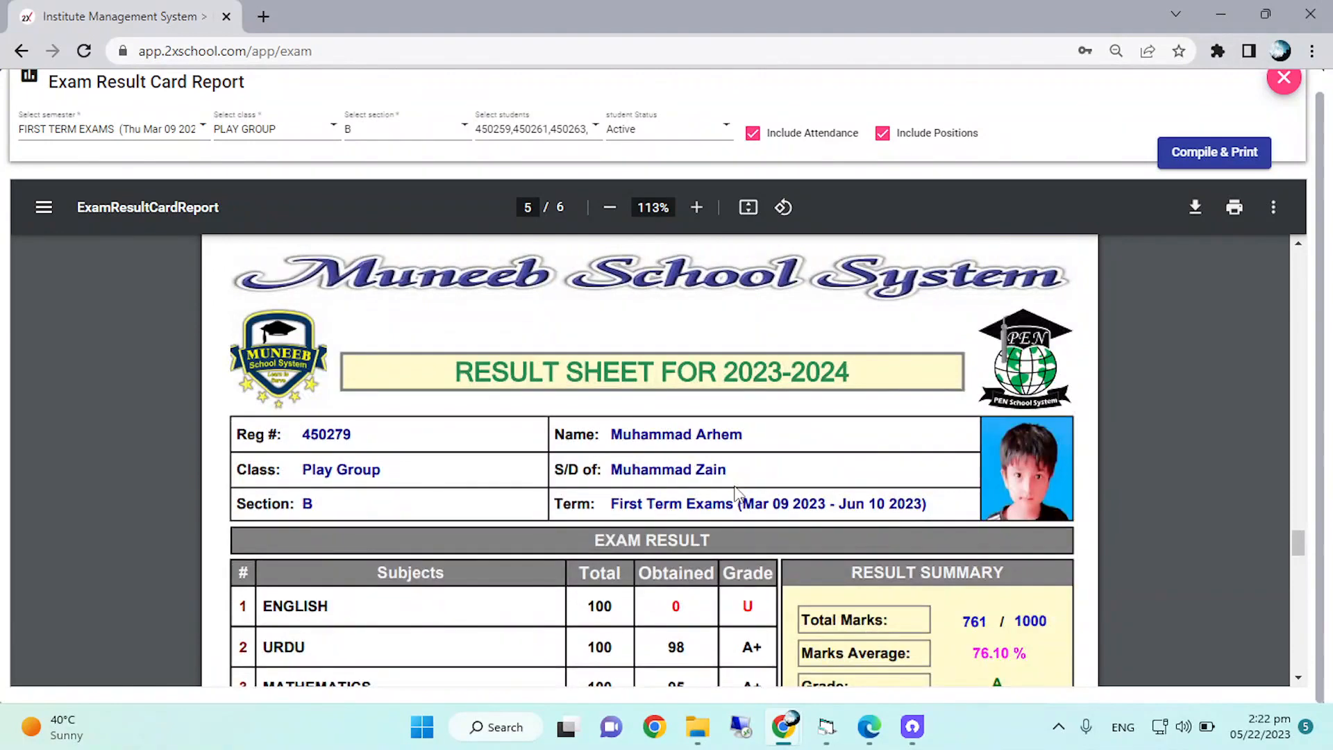
scroll(736, 492, up, 15)
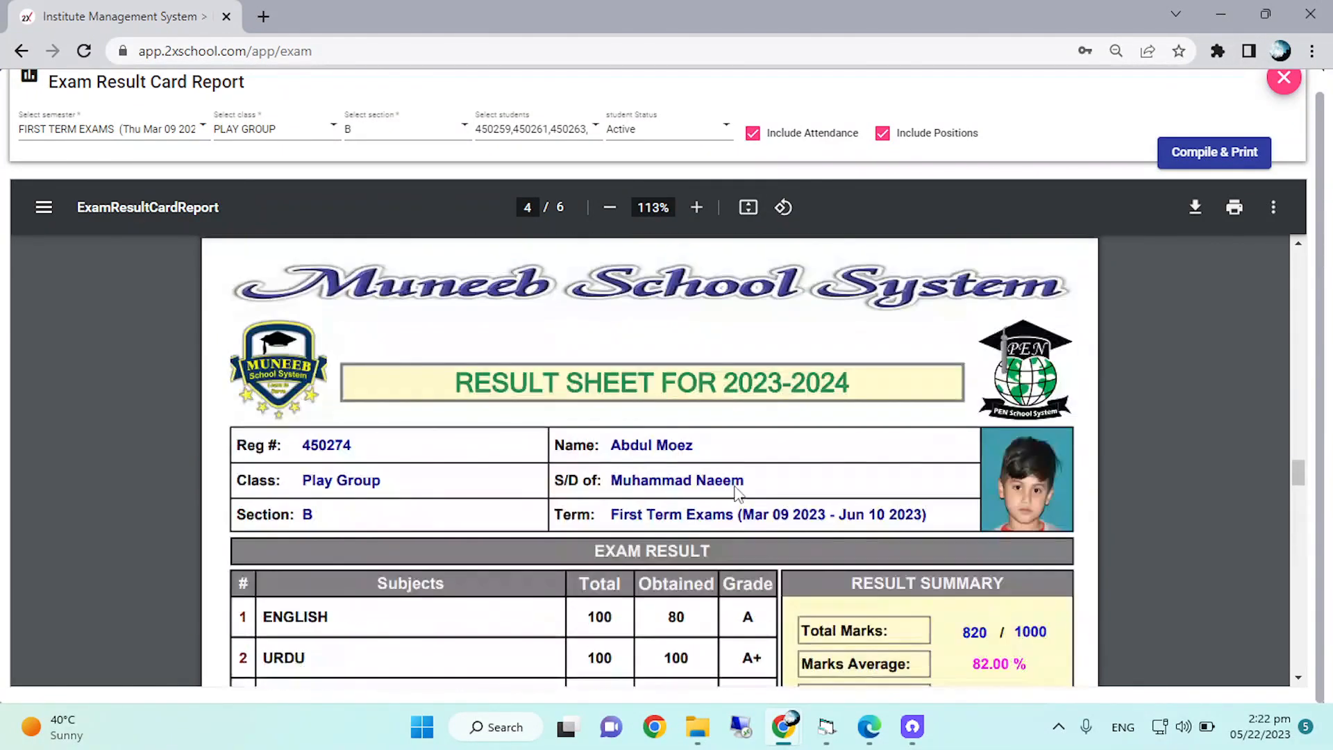
scroll(737, 494, up, 8)
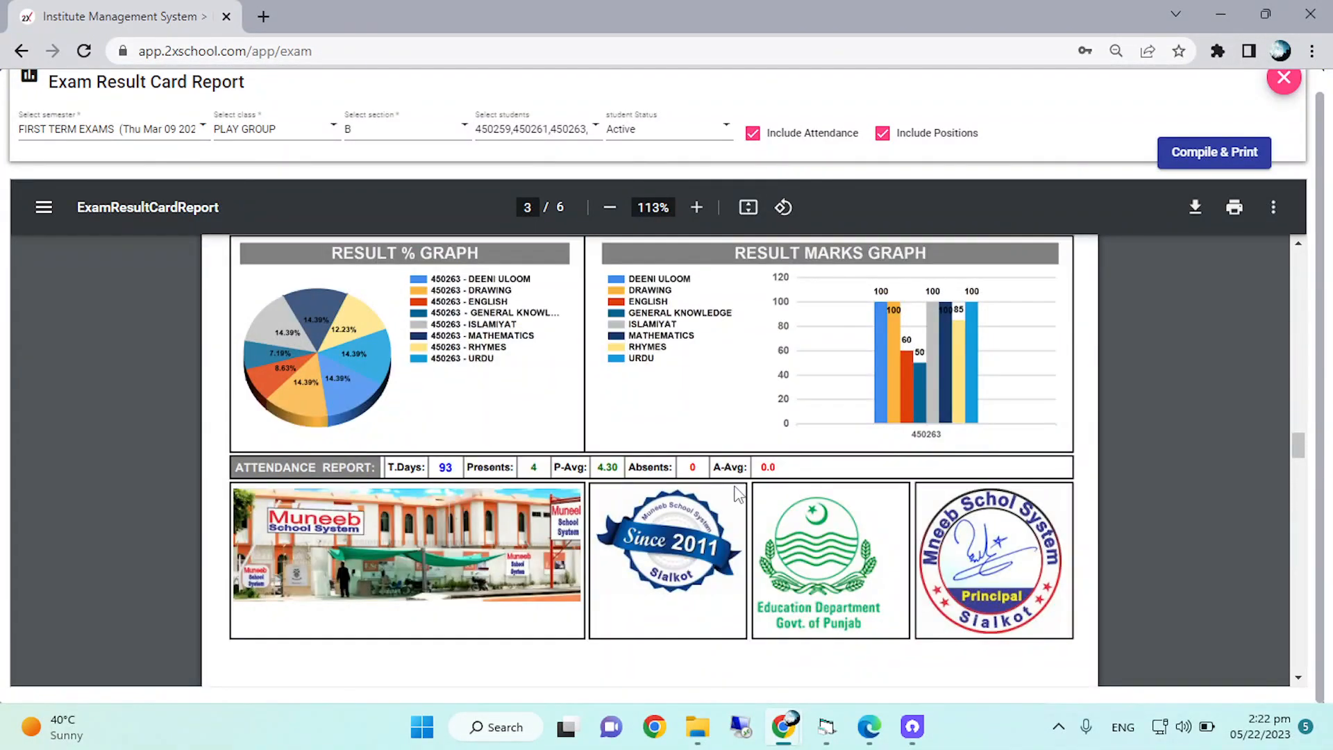
scroll(738, 494, up, 3)
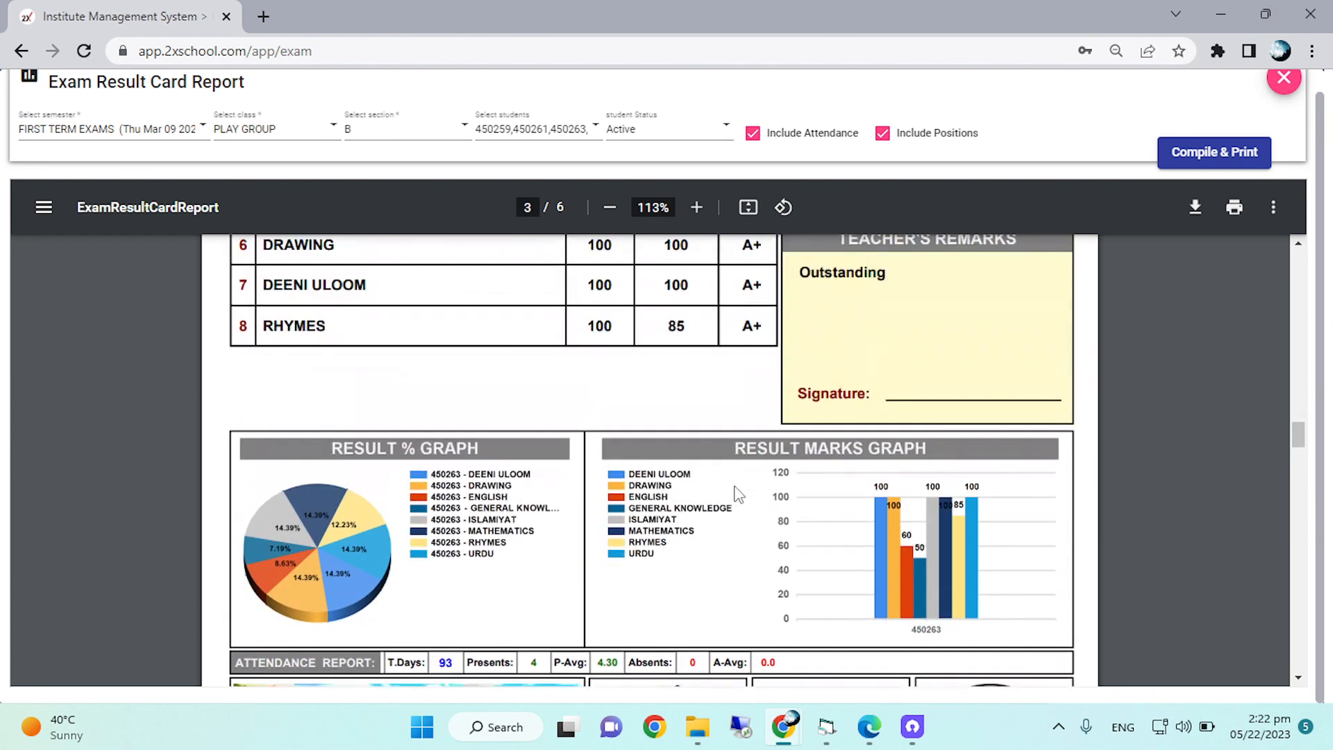
scroll(738, 494, up, 7)
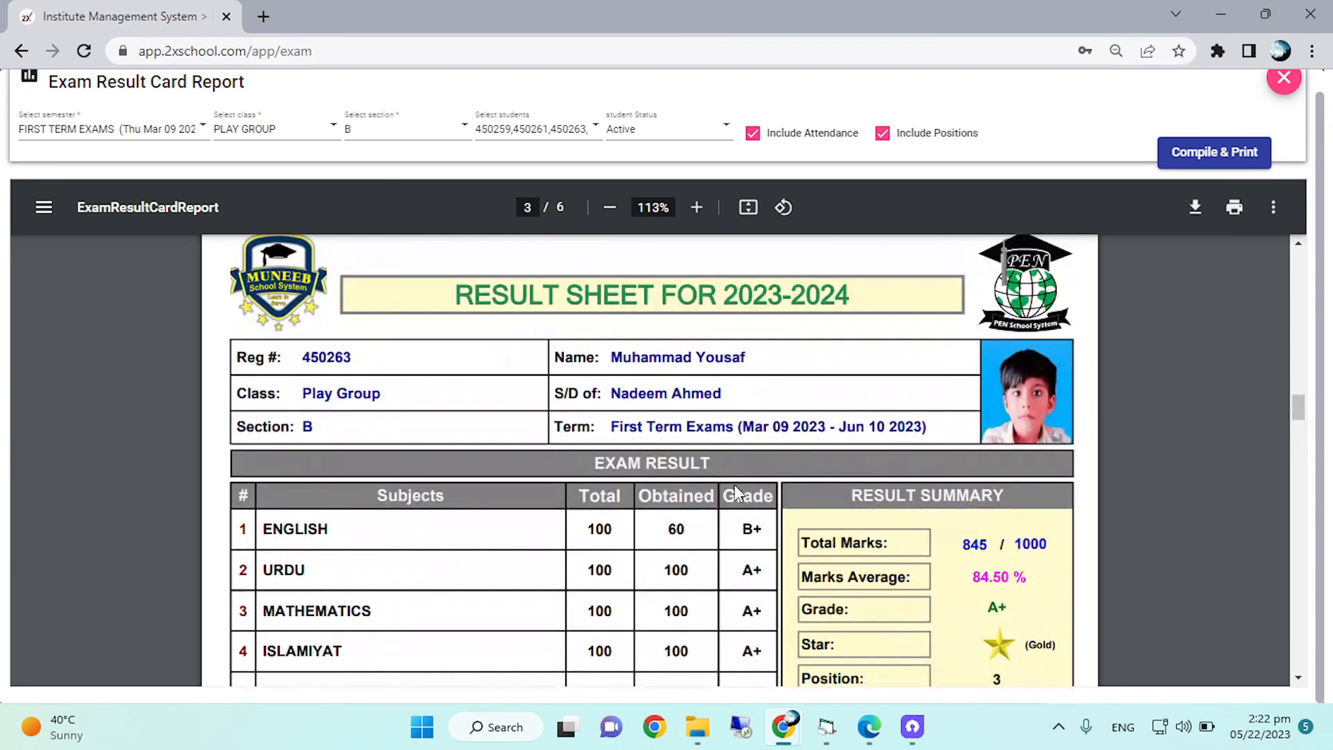
scroll(735, 484, up, 2)
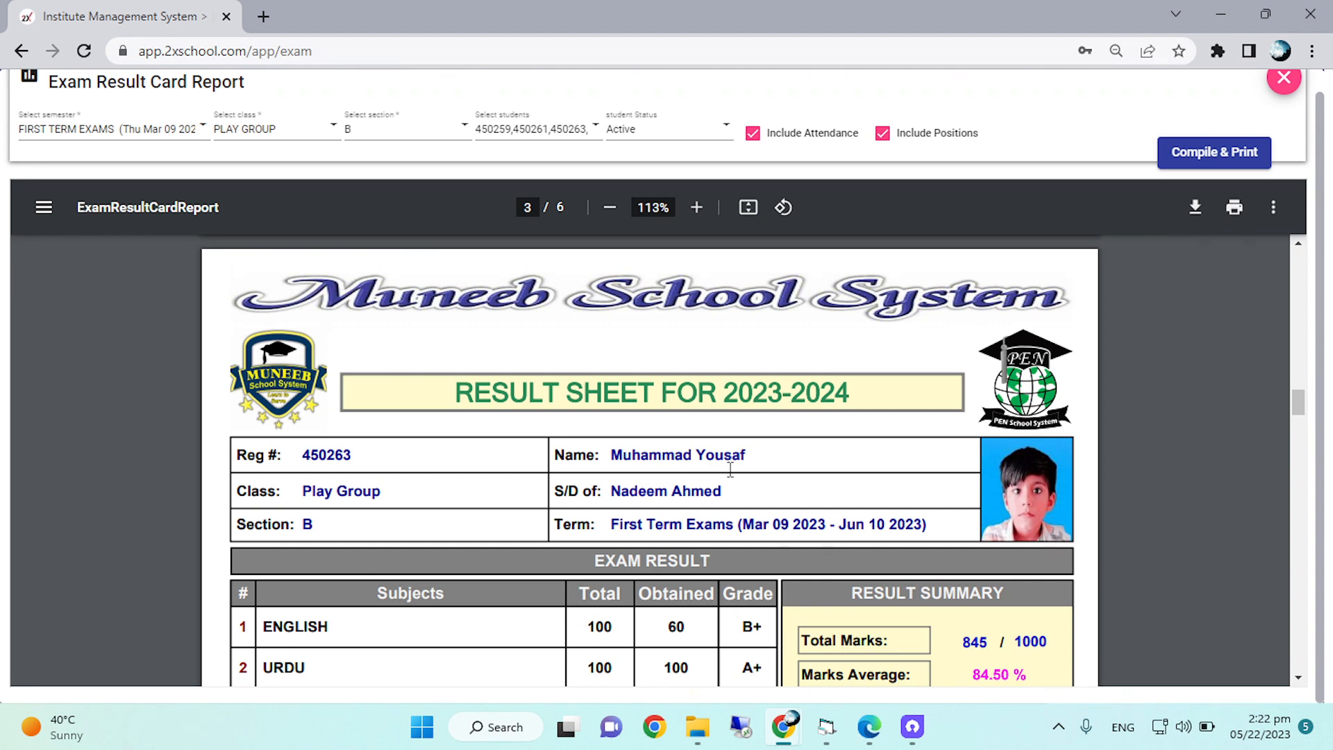
Exclude attendance and positions from the exam result card report and compile it again for Play Group section B.
click(752, 133)
click(883, 133)
click(1223, 156)
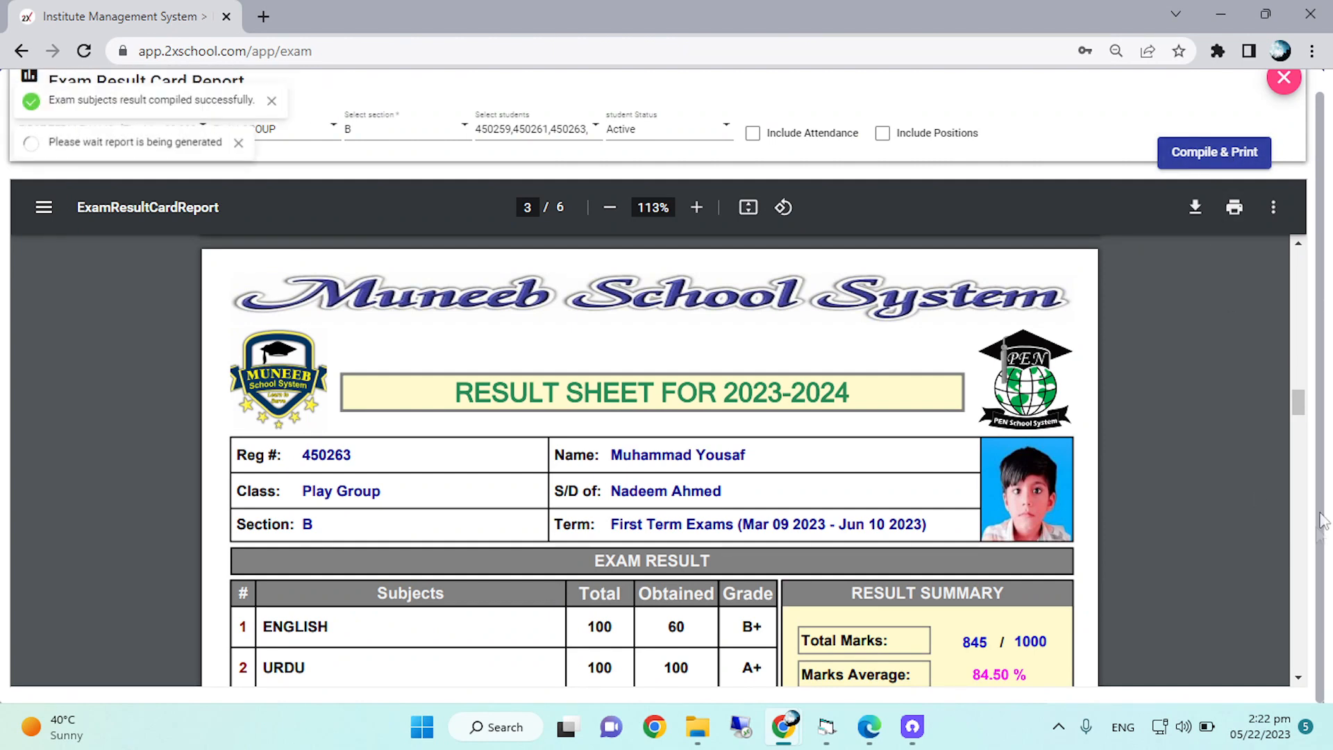
drag(1295, 409, 1294, 344)
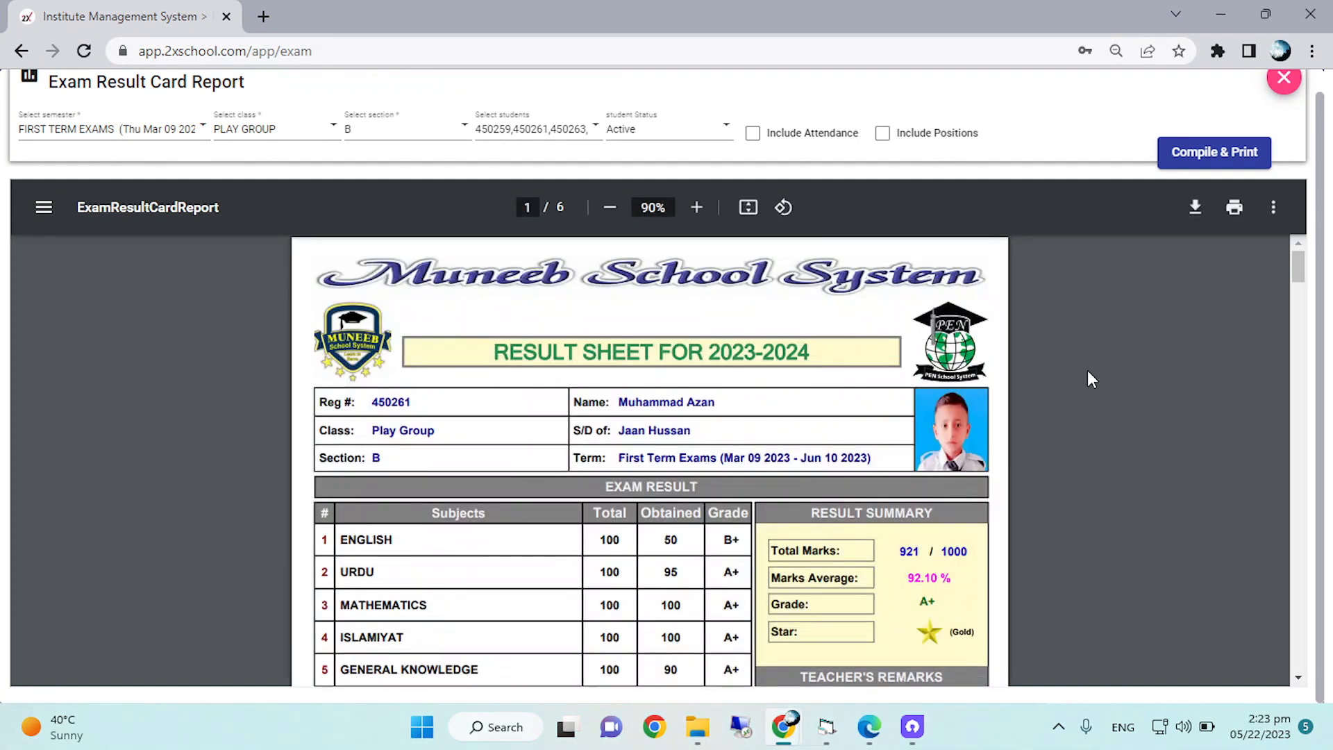
Review the recompiled first card's subject marks, result summary, teacher's remarks, graphs and closing row of school images without attendance and positions.
scroll(1087, 370, down, 4)
scroll(922, 427, down, 1)
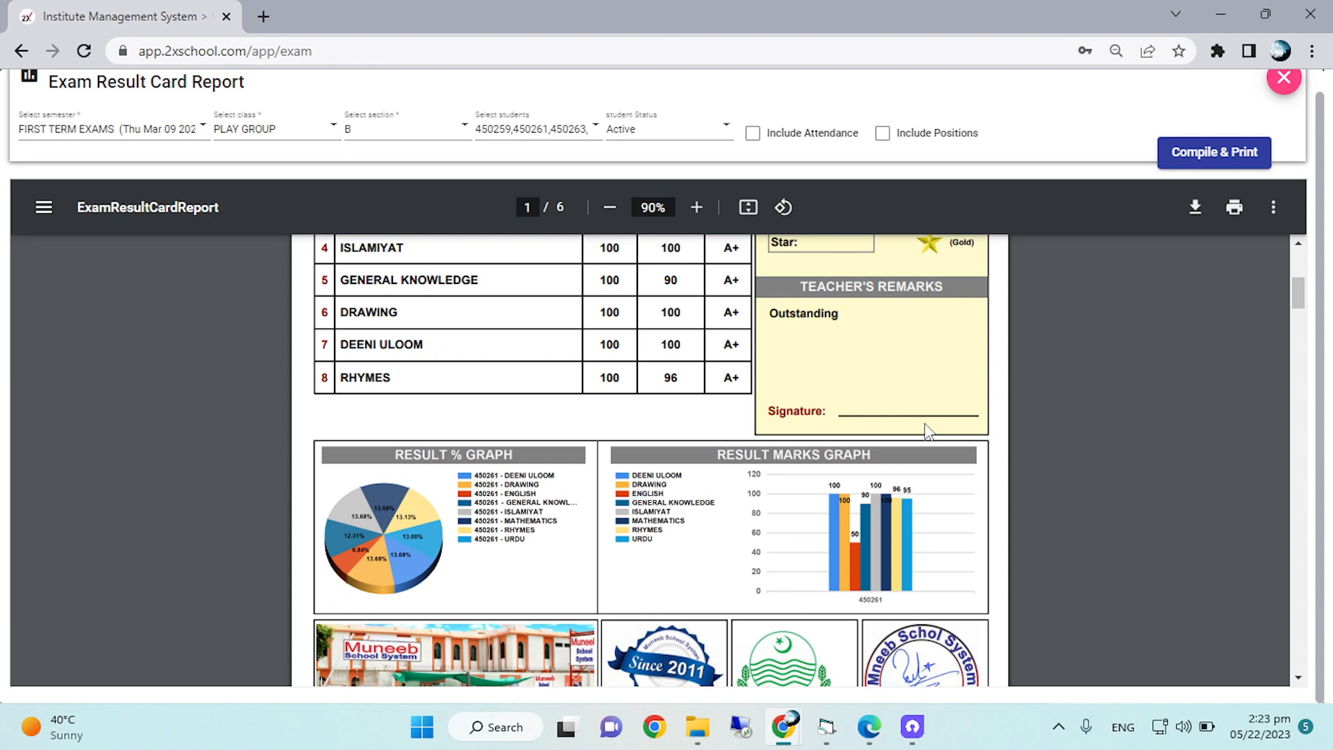
scroll(927, 431, up, 1)
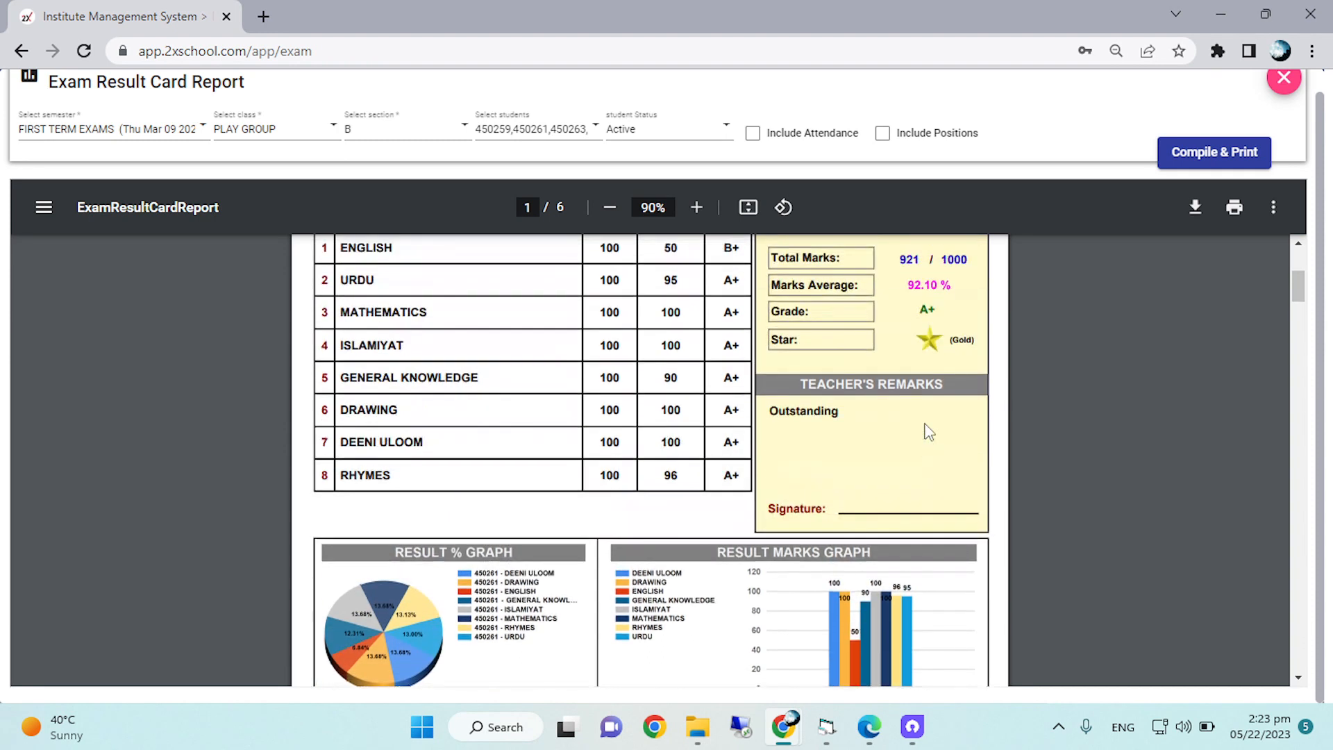
scroll(927, 431, up, 1)
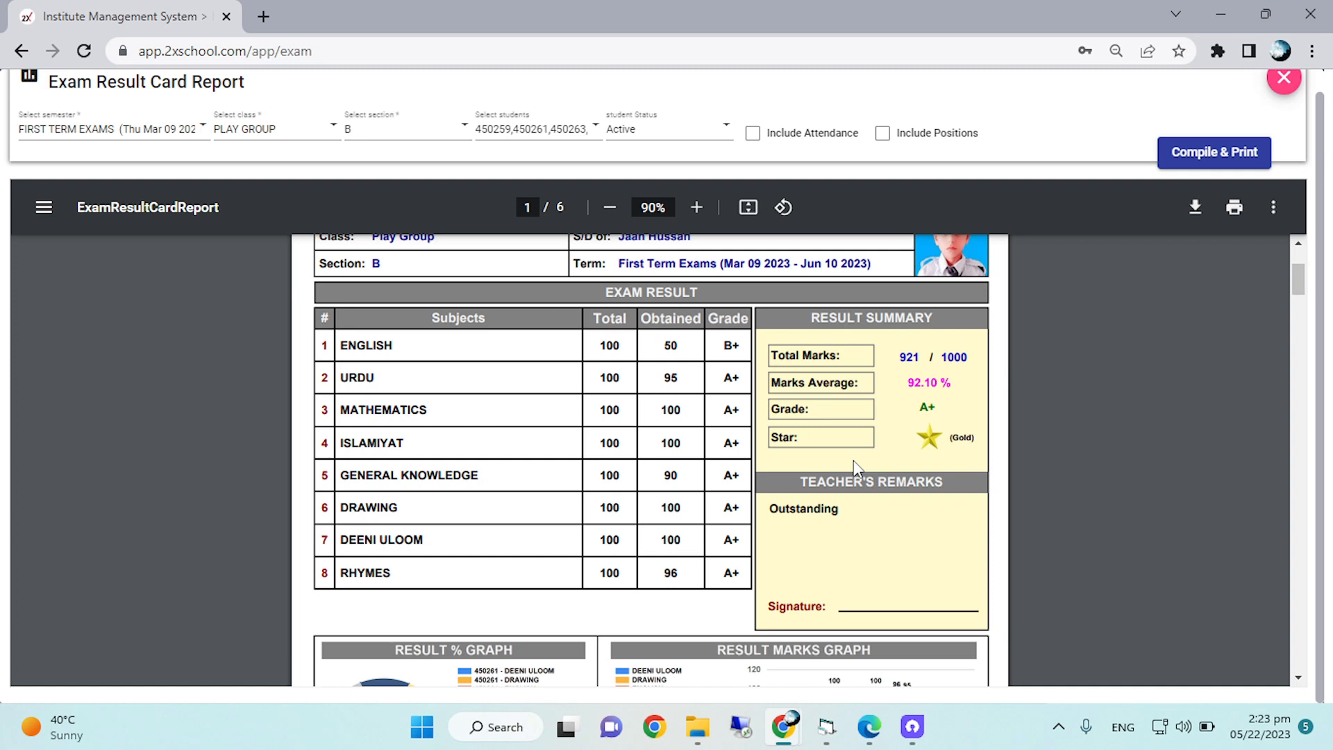
scroll(854, 462, down, 1)
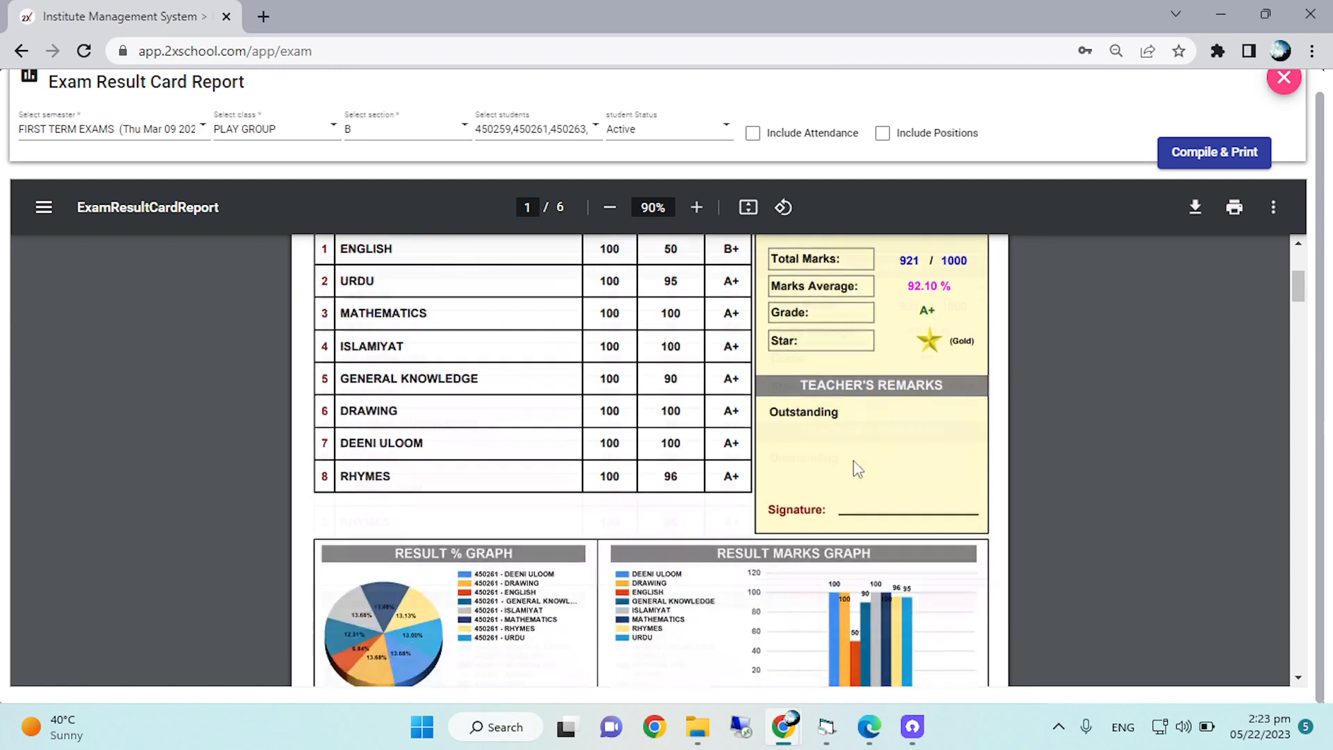
scroll(854, 462, down, 2)
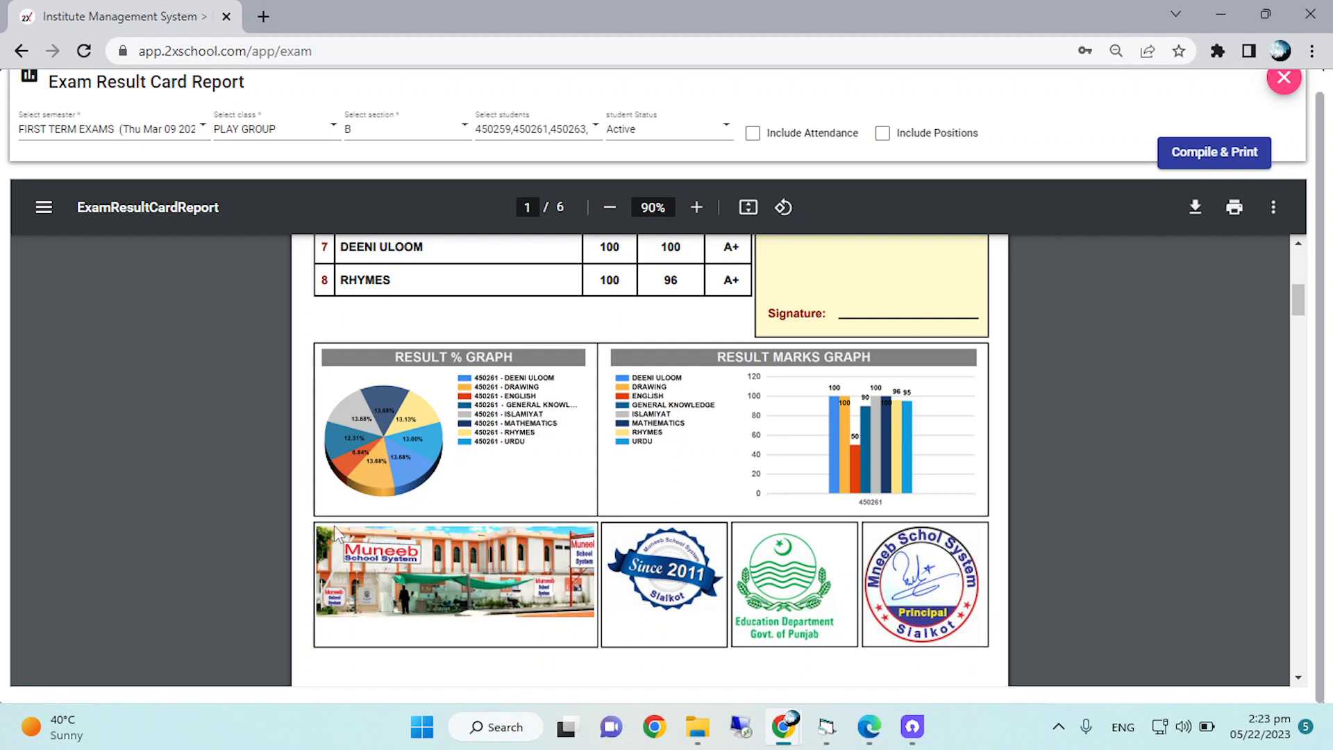
scroll(823, 417, up, 4)
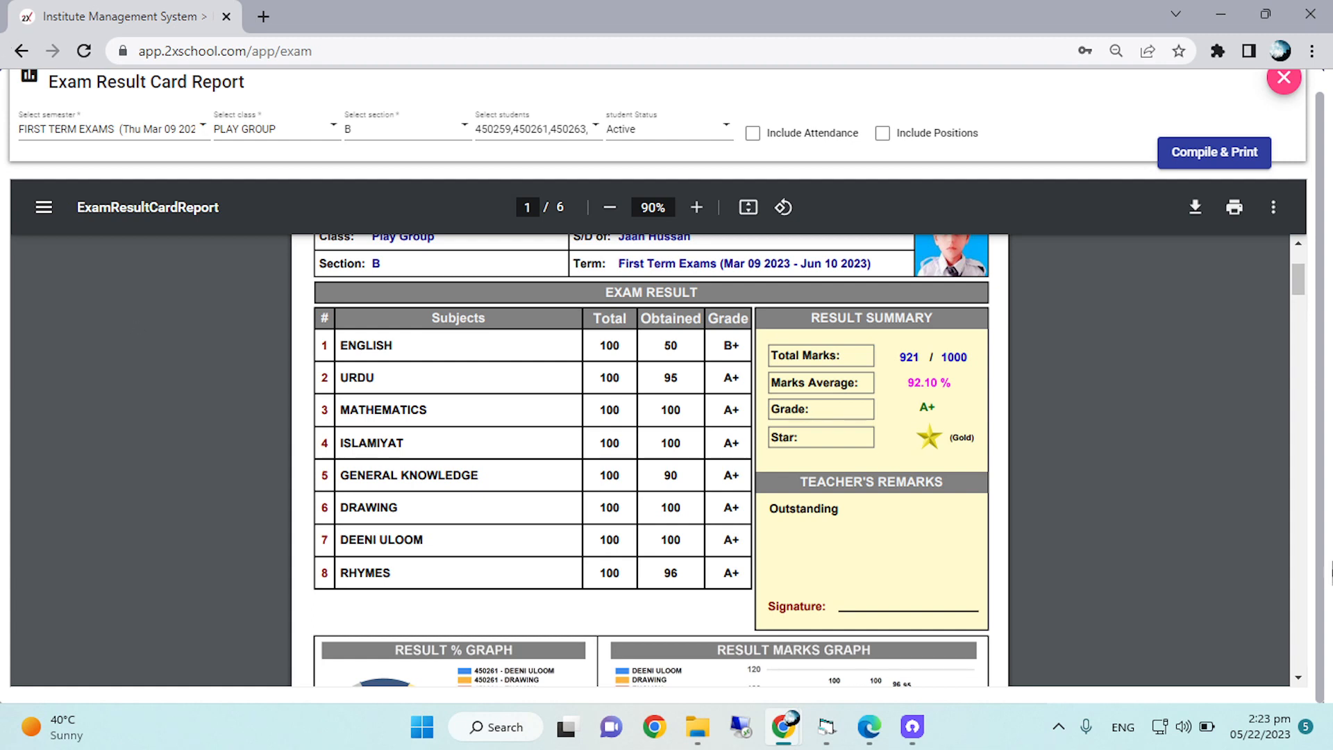
scroll(643, 504, down, 2)
scroll(643, 503, down, 4)
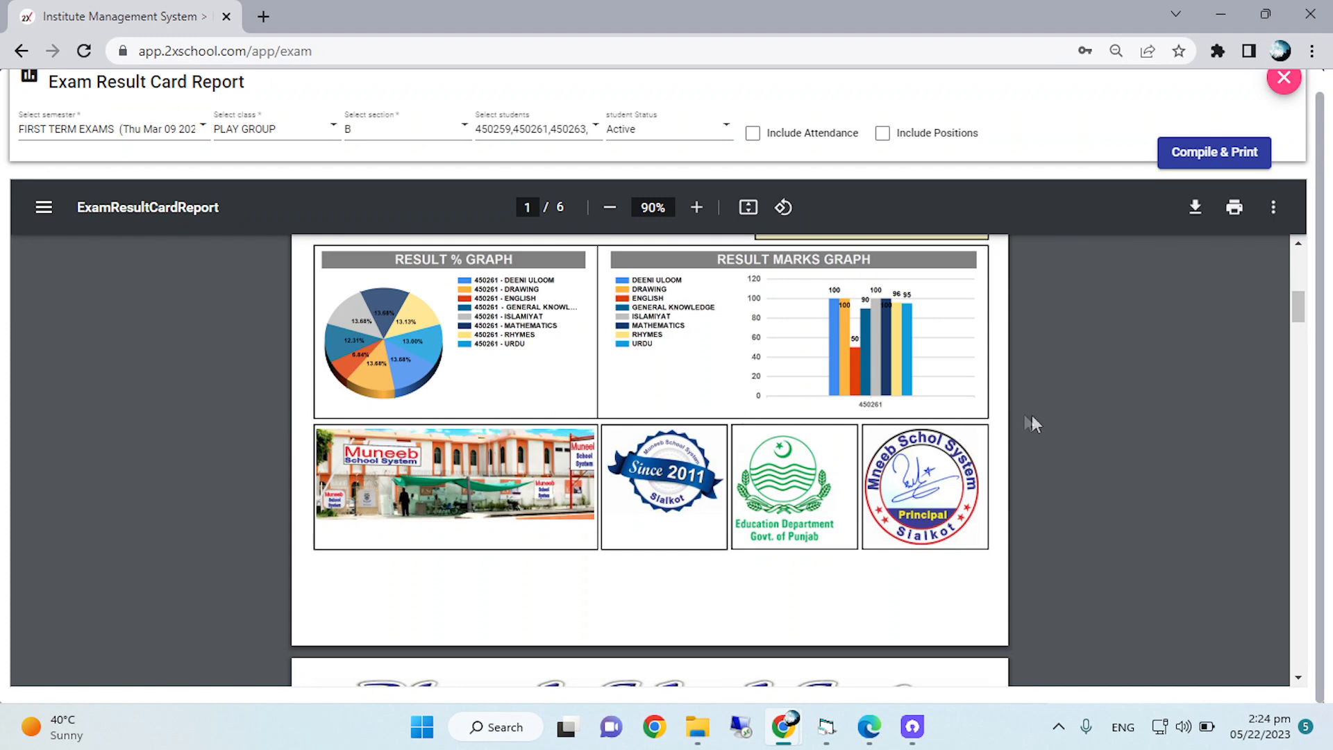
scroll(839, 548, up, 3)
scroll(840, 547, up, 5)
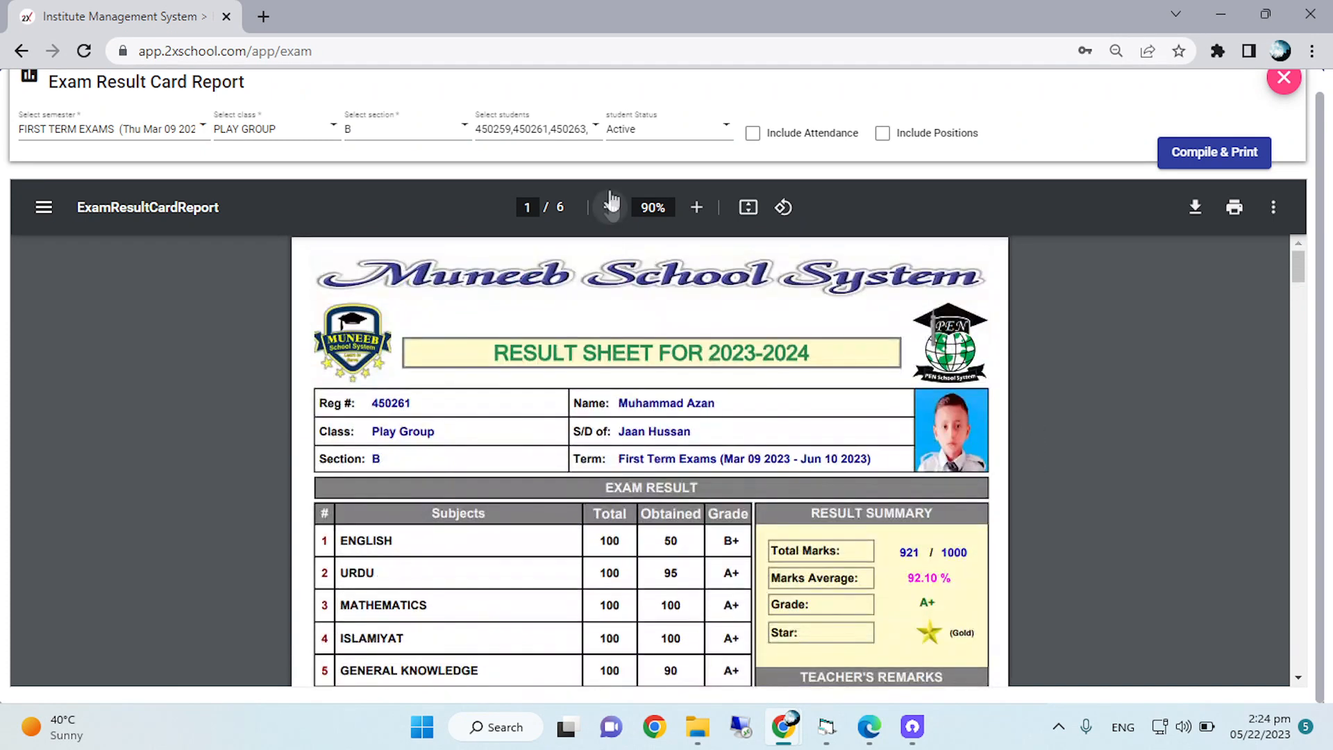
Check the overall page layout of the first card, from the student details through the marks table to the graphs and images.
click(609, 207)
click(610, 206)
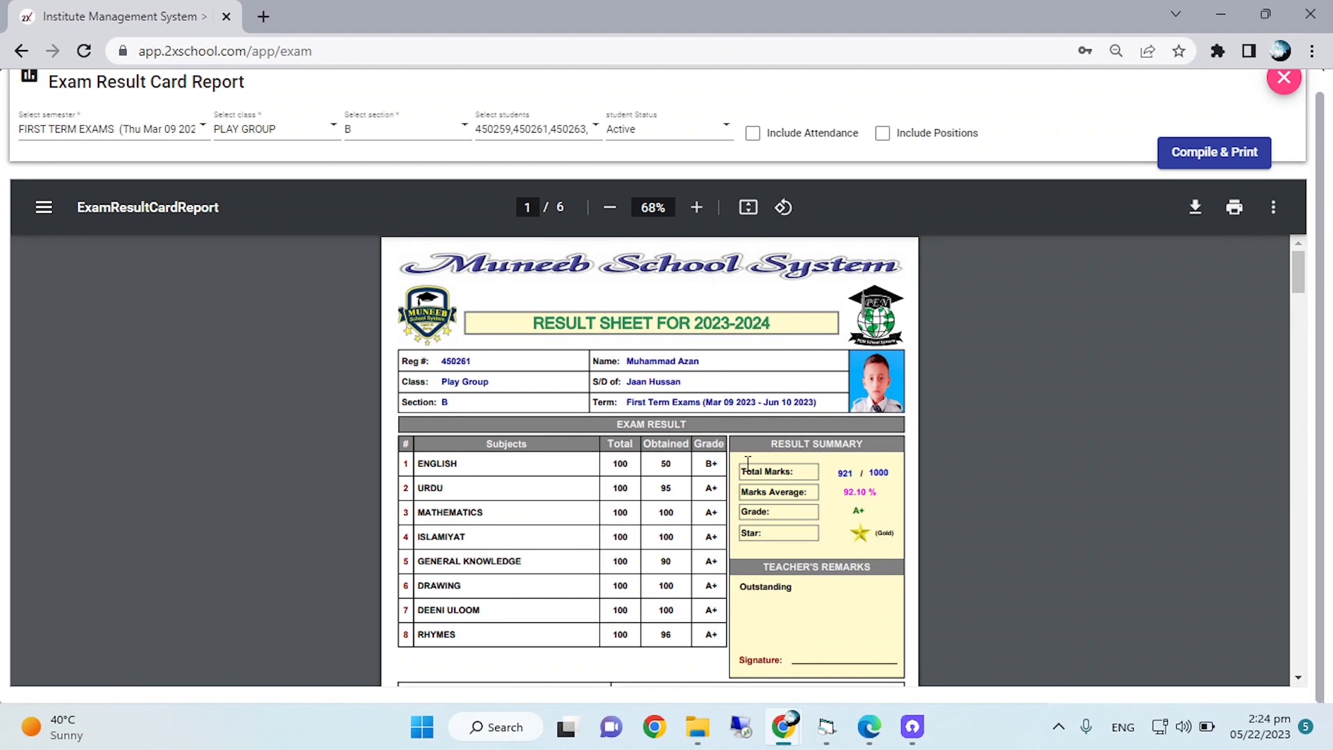
scroll(748, 464, down, 3)
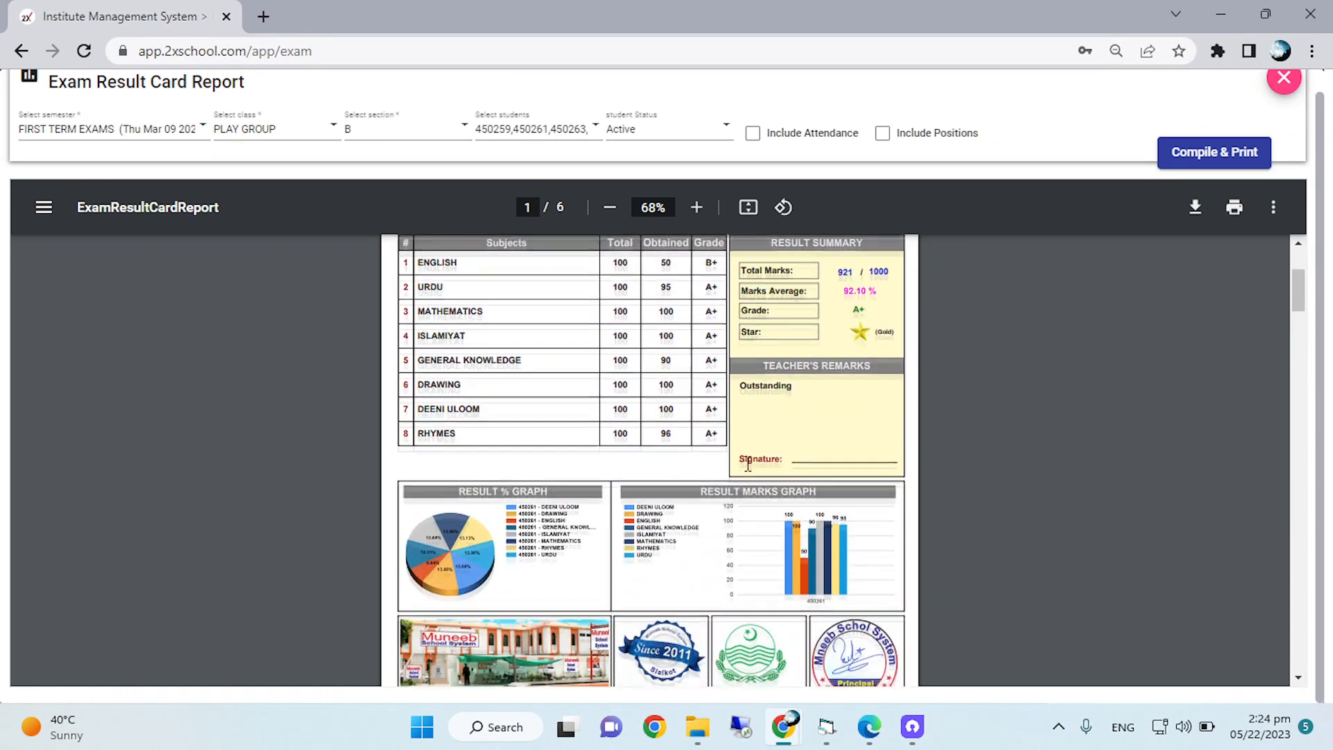
scroll(748, 464, down, 2)
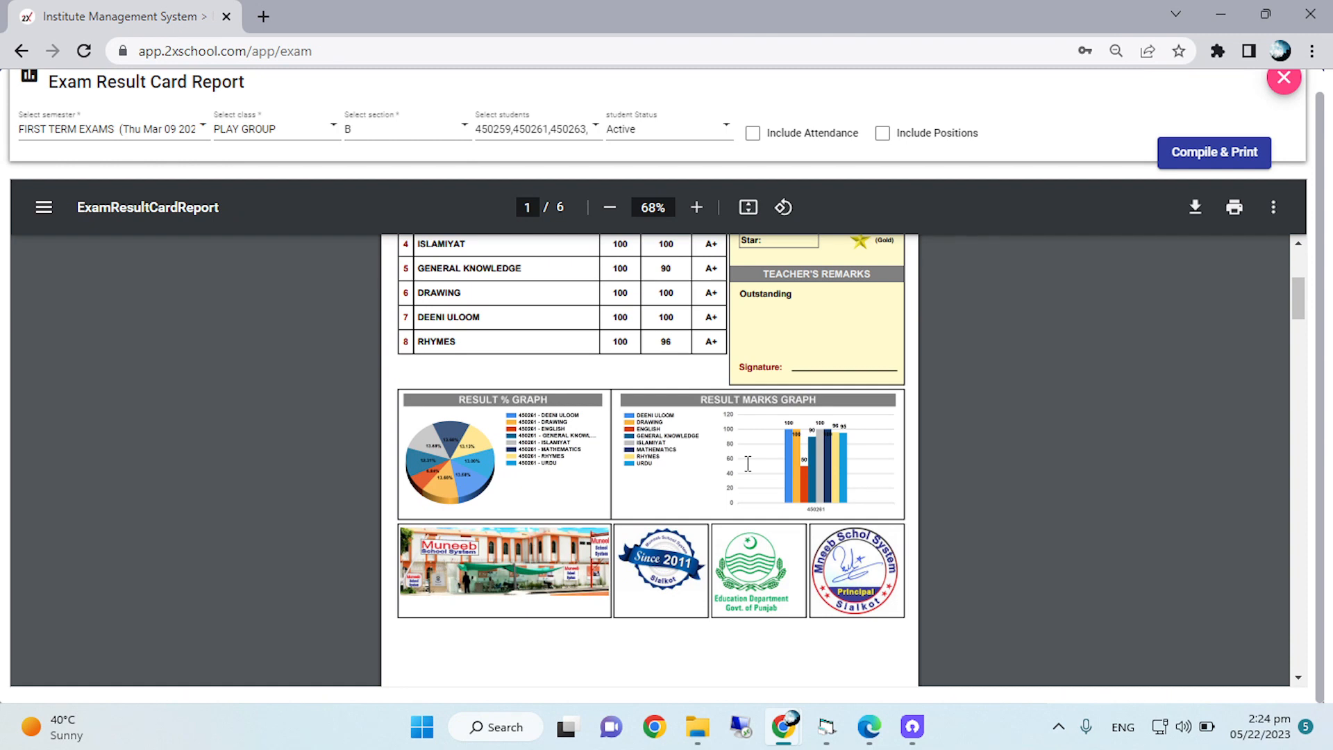
scroll(747, 463, up, 2)
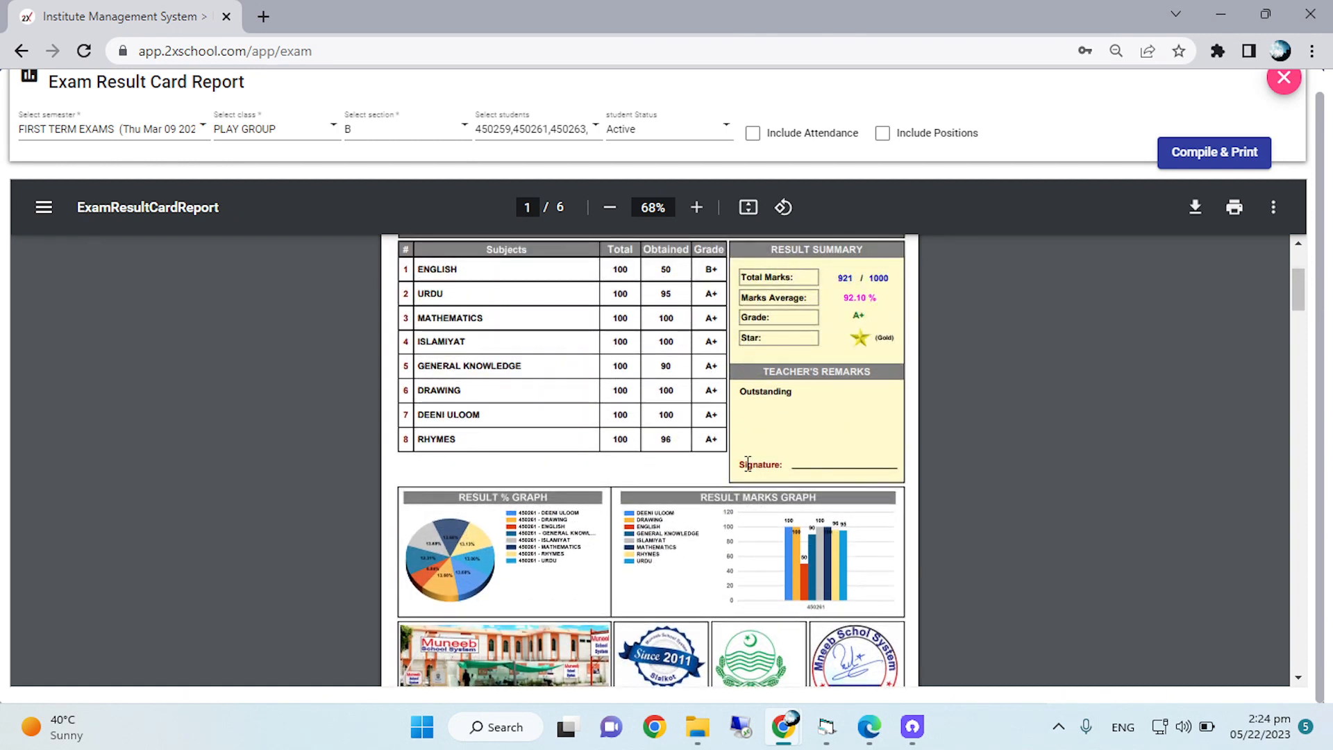
Inspect the first card's result summary, both result graphs, school picture, emblems and principal's stamp at a larger size.
click(696, 207)
click(696, 208)
click(696, 208)
click(696, 207)
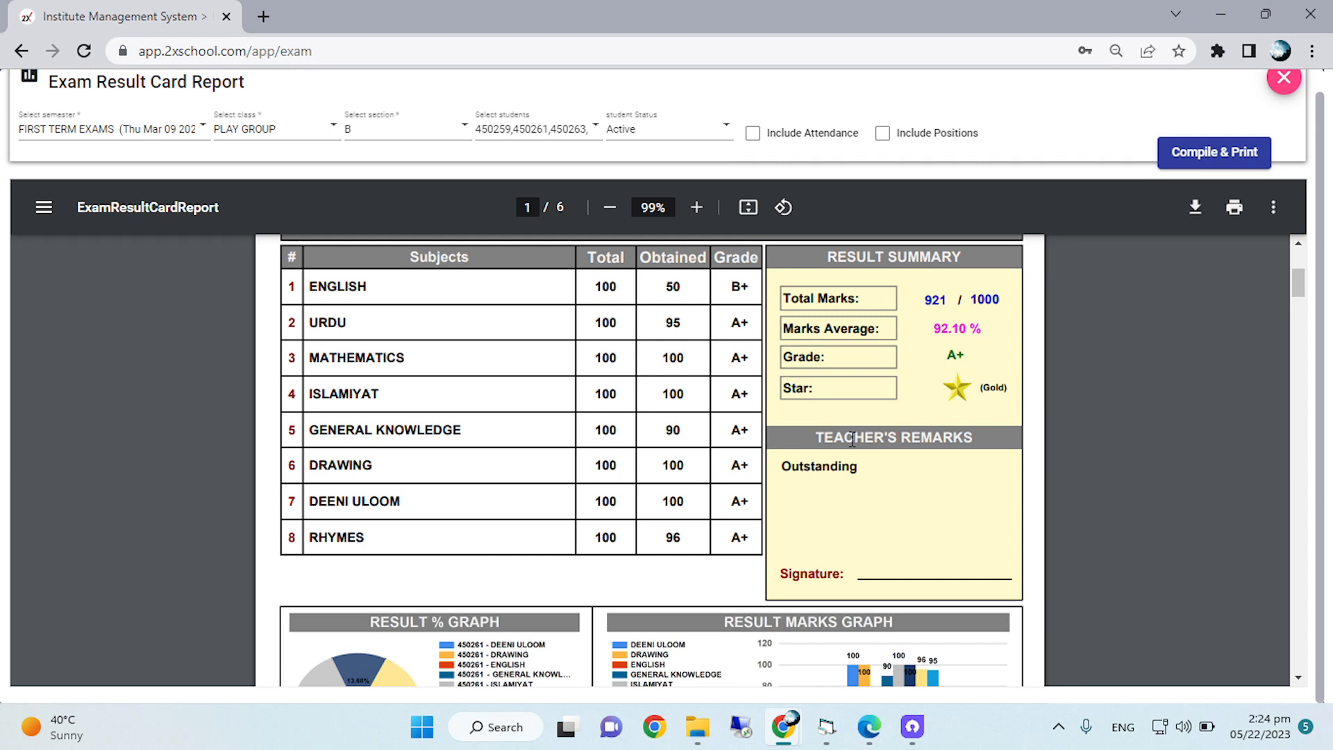
scroll(852, 438, down, 3)
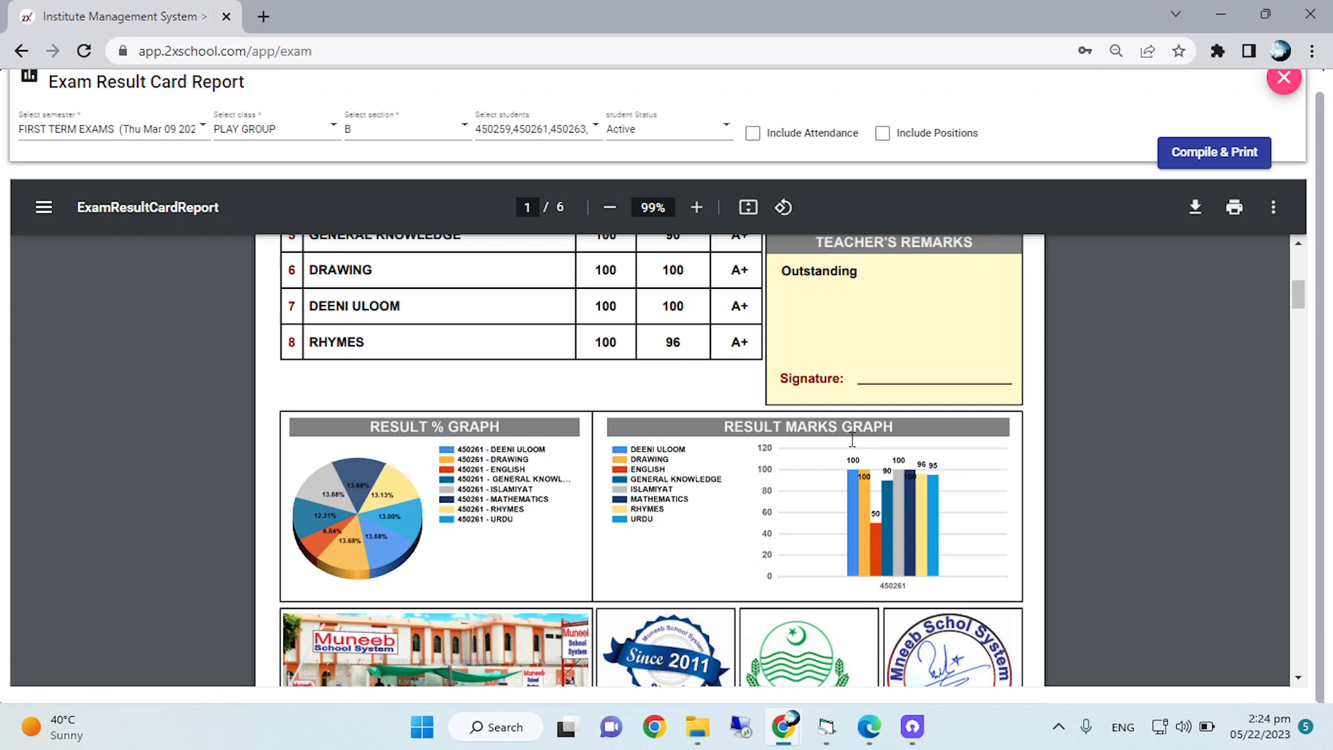
click(696, 207)
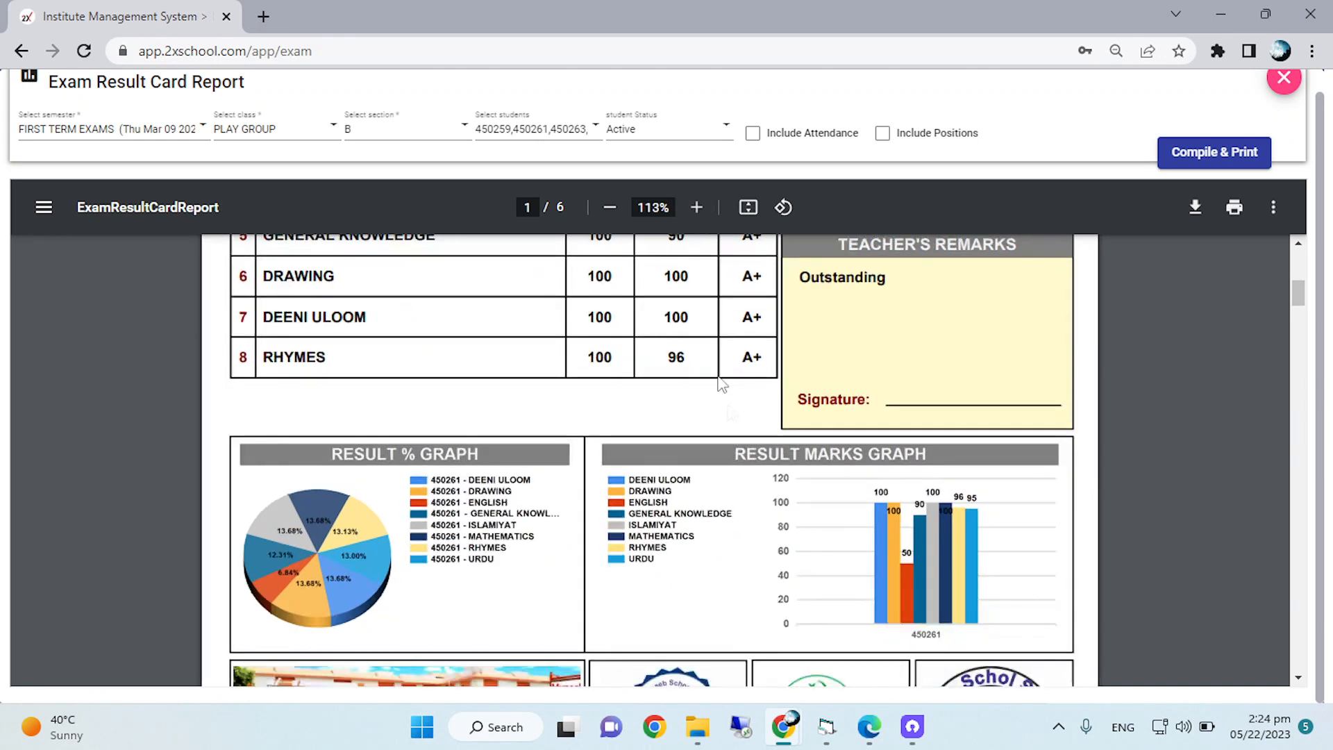
scroll(766, 489, down, 4)
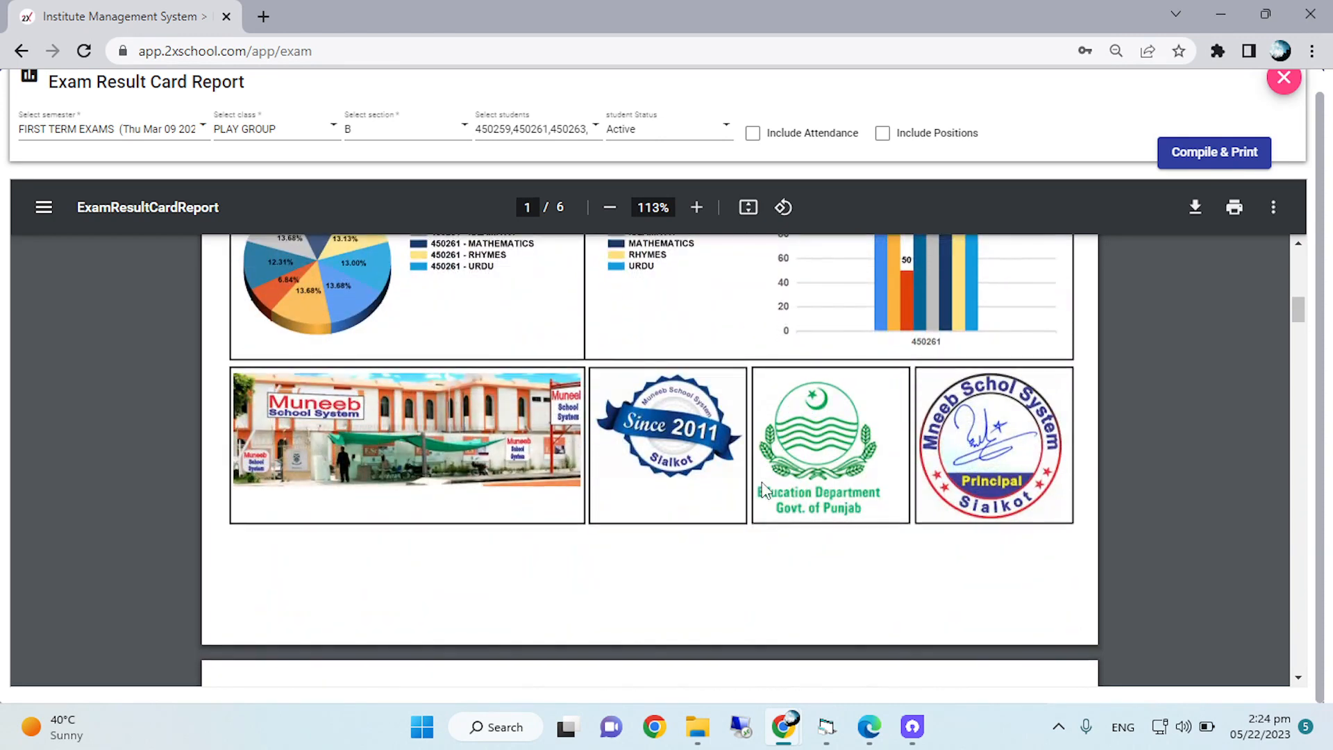